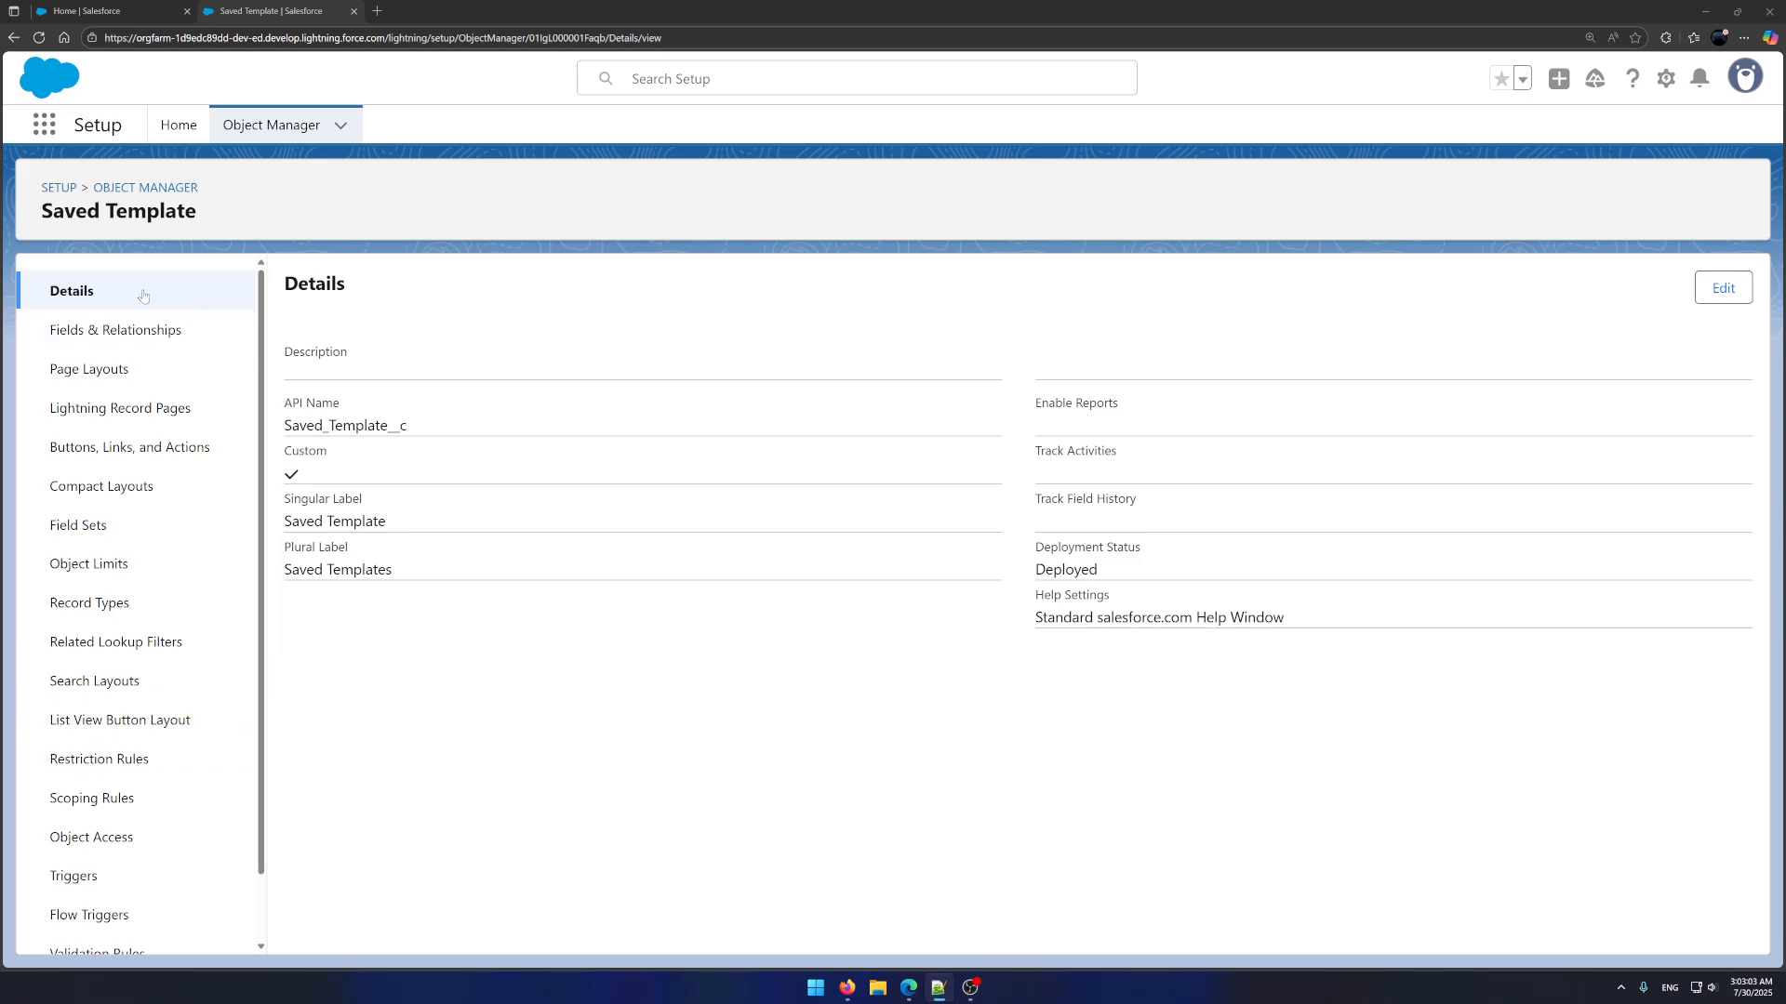
Open the Saved Template object's fields and examine the Category picklist's values in a separate tab, then close that tab
click(159, 344)
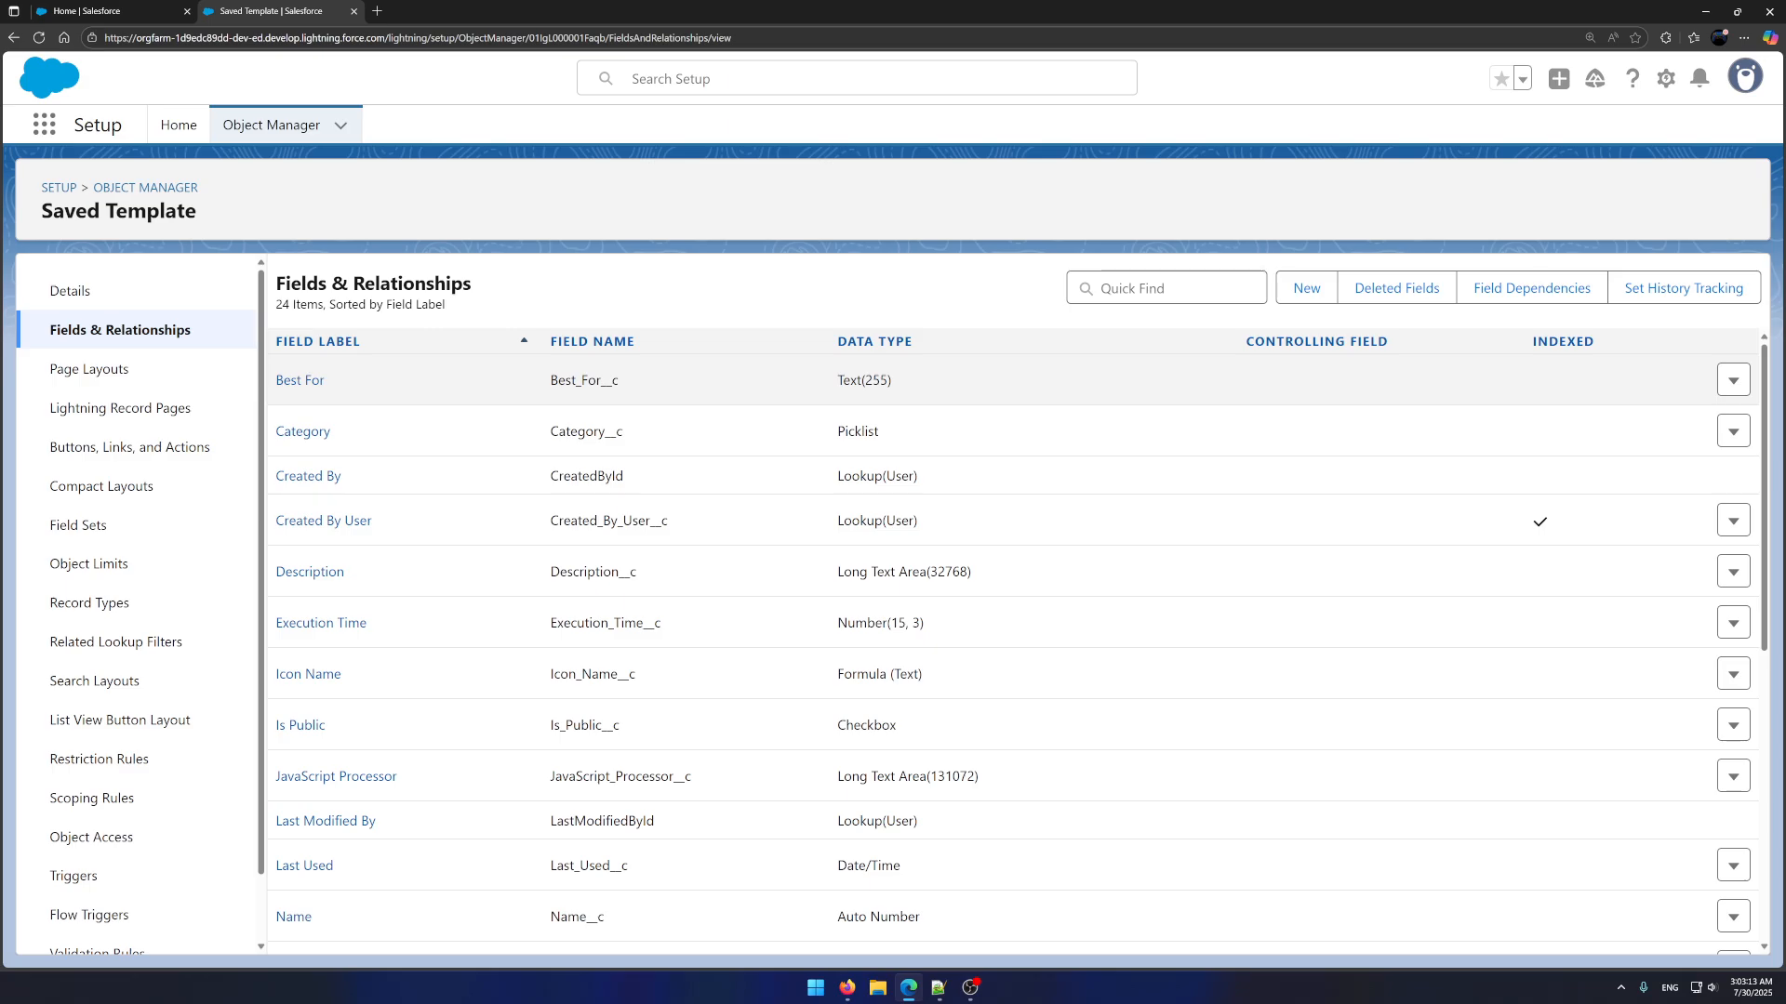
middle_click(306, 432)
click(433, 12)
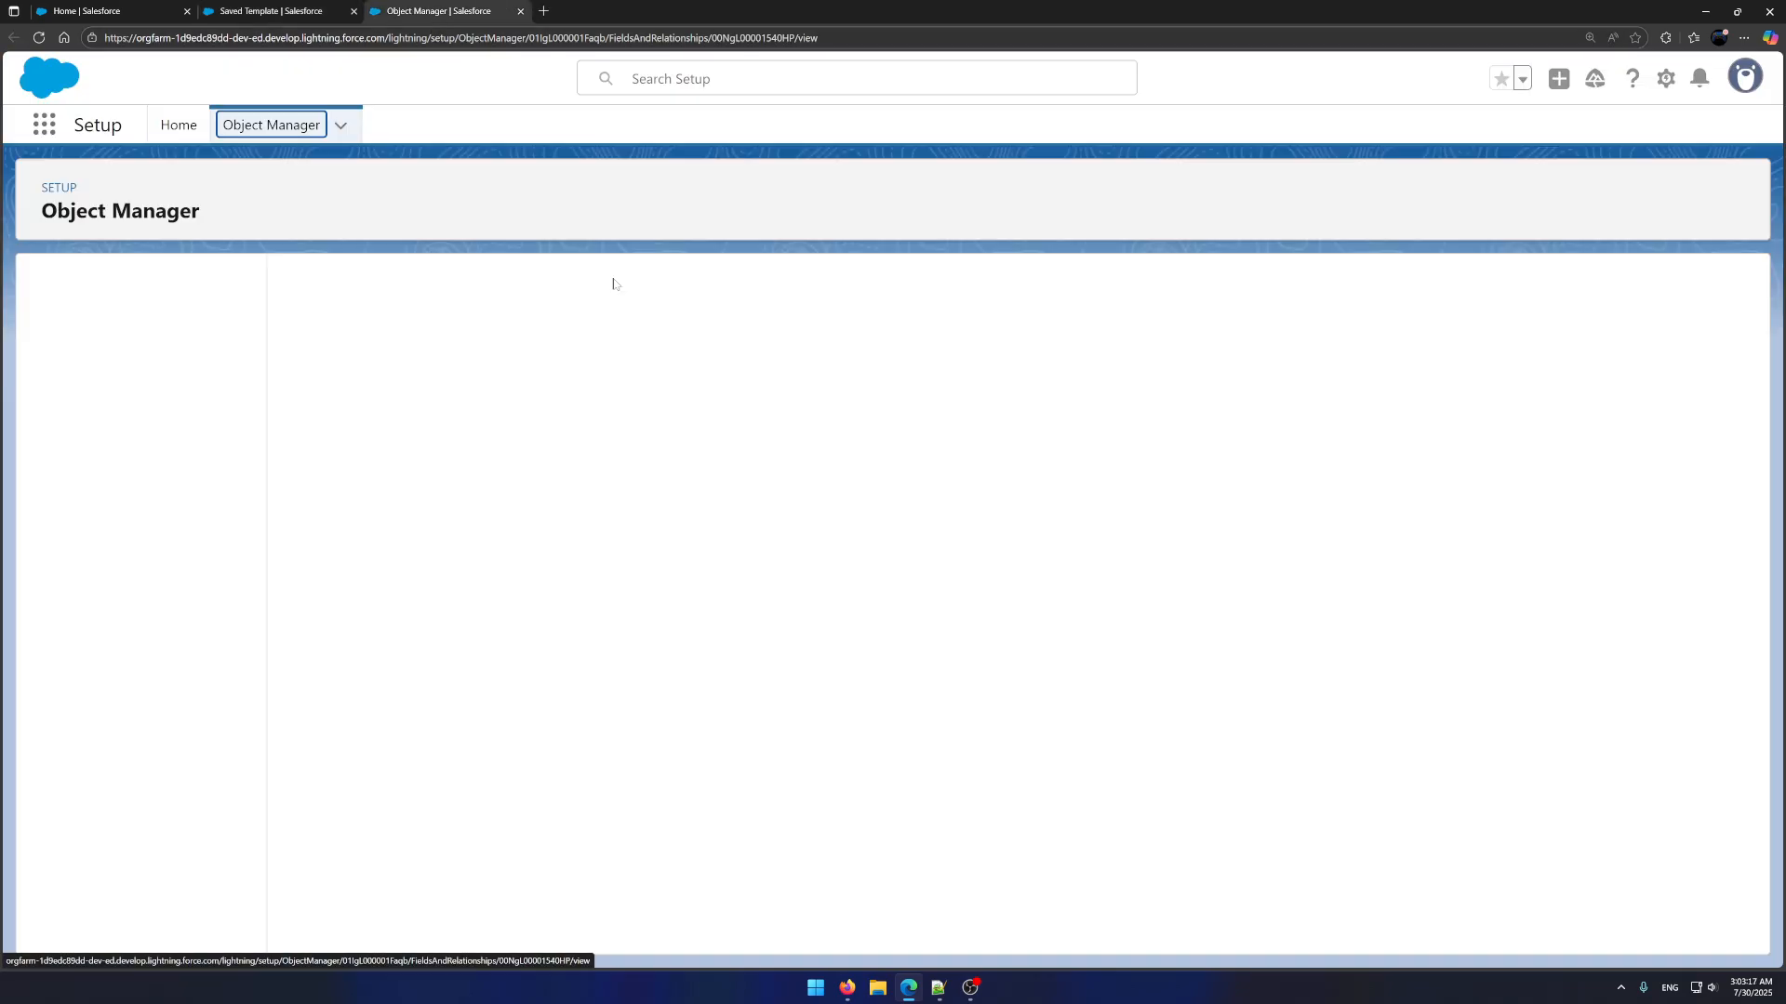
scroll(712, 609, down, 4)
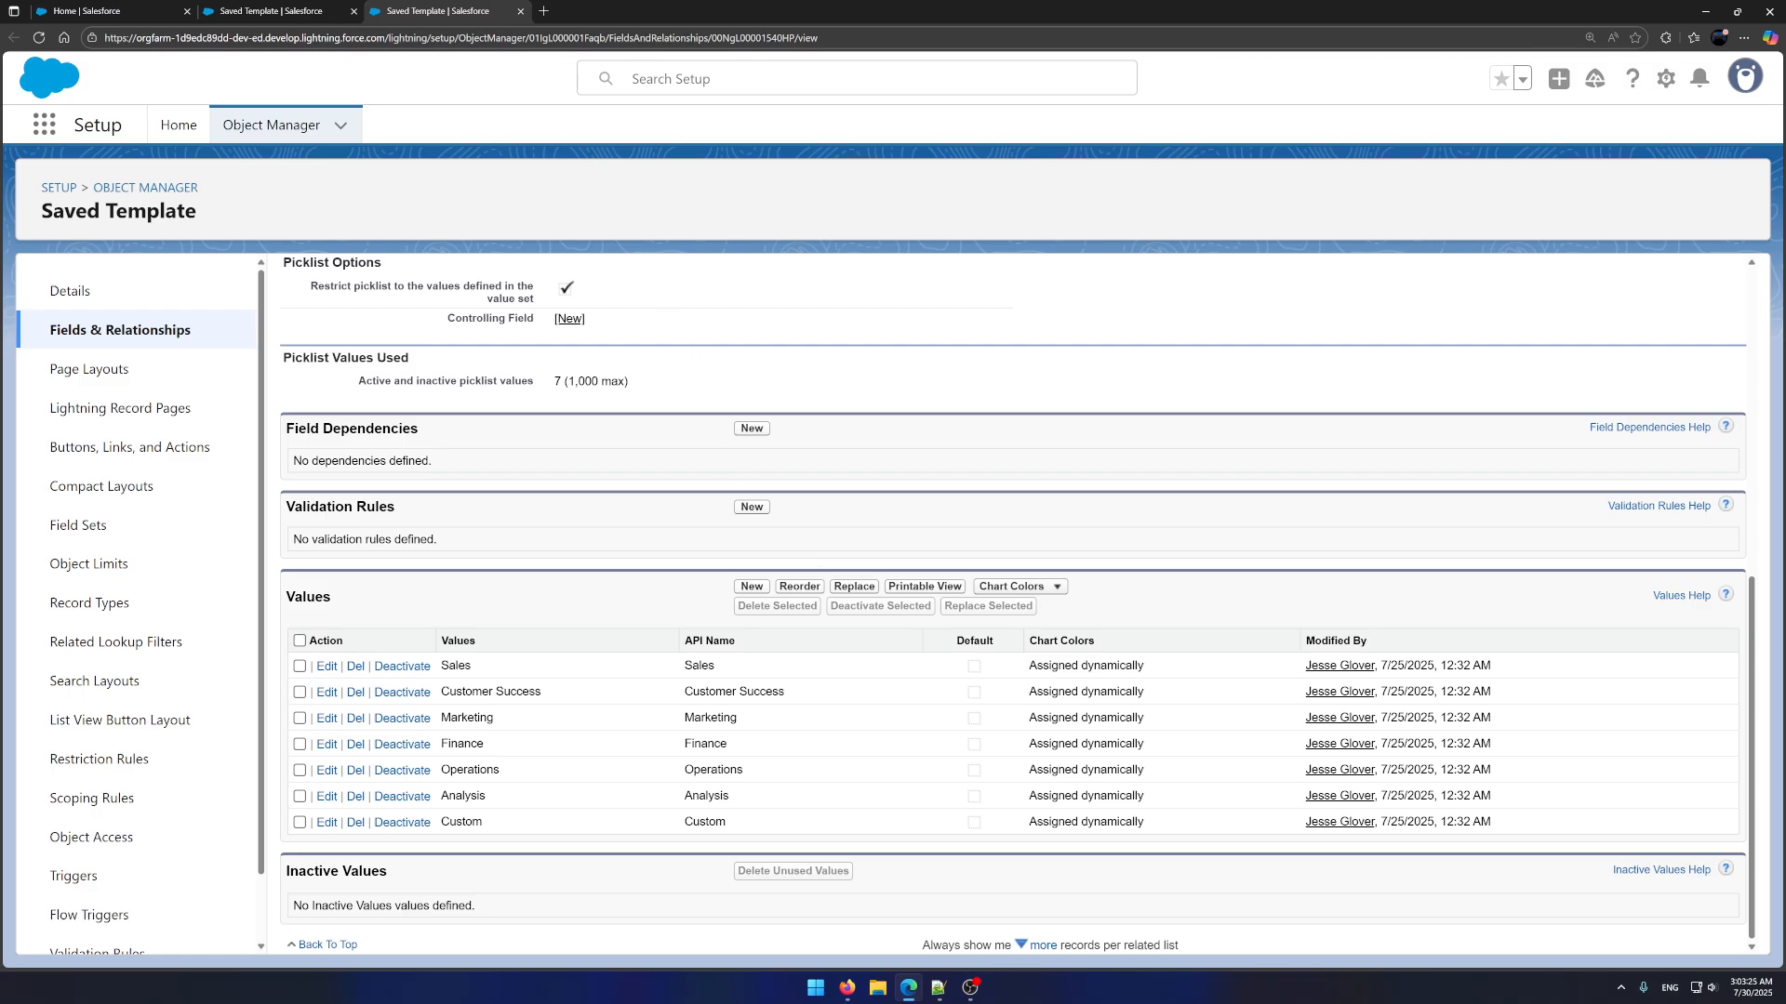
click(520, 12)
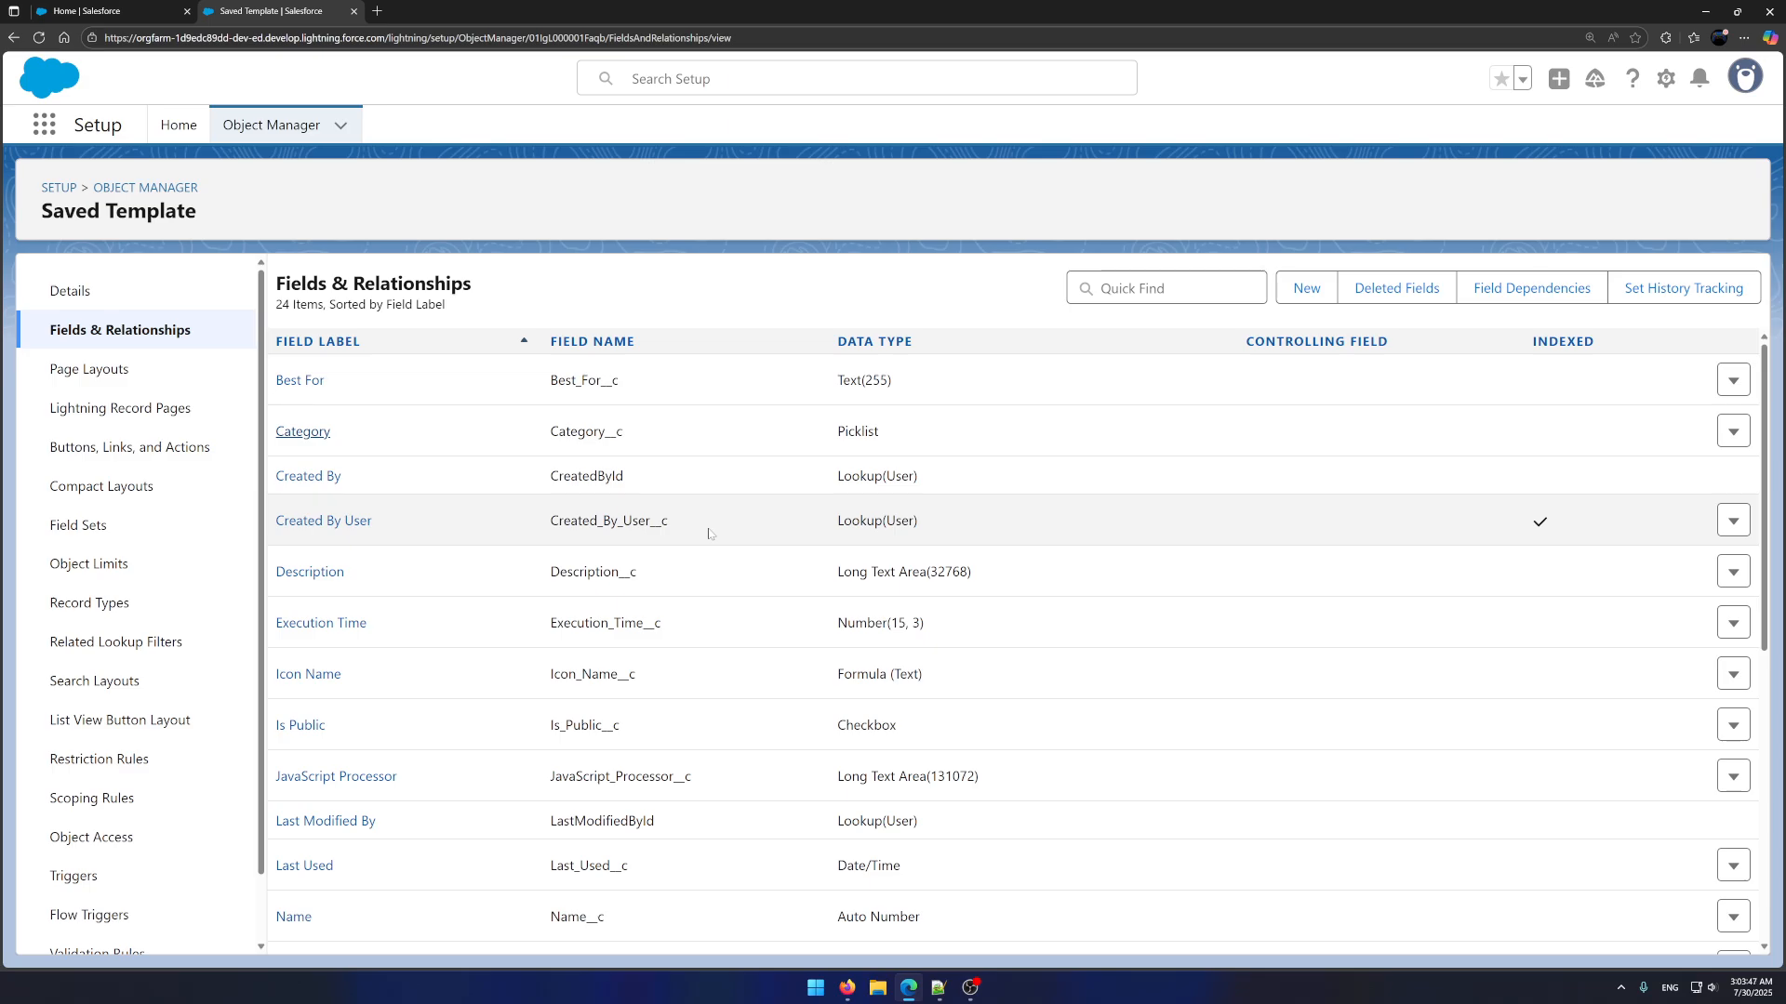
Review the rest of the Saved Template object's fields and their data types through to Usage Count
scroll(709, 533, down, 1)
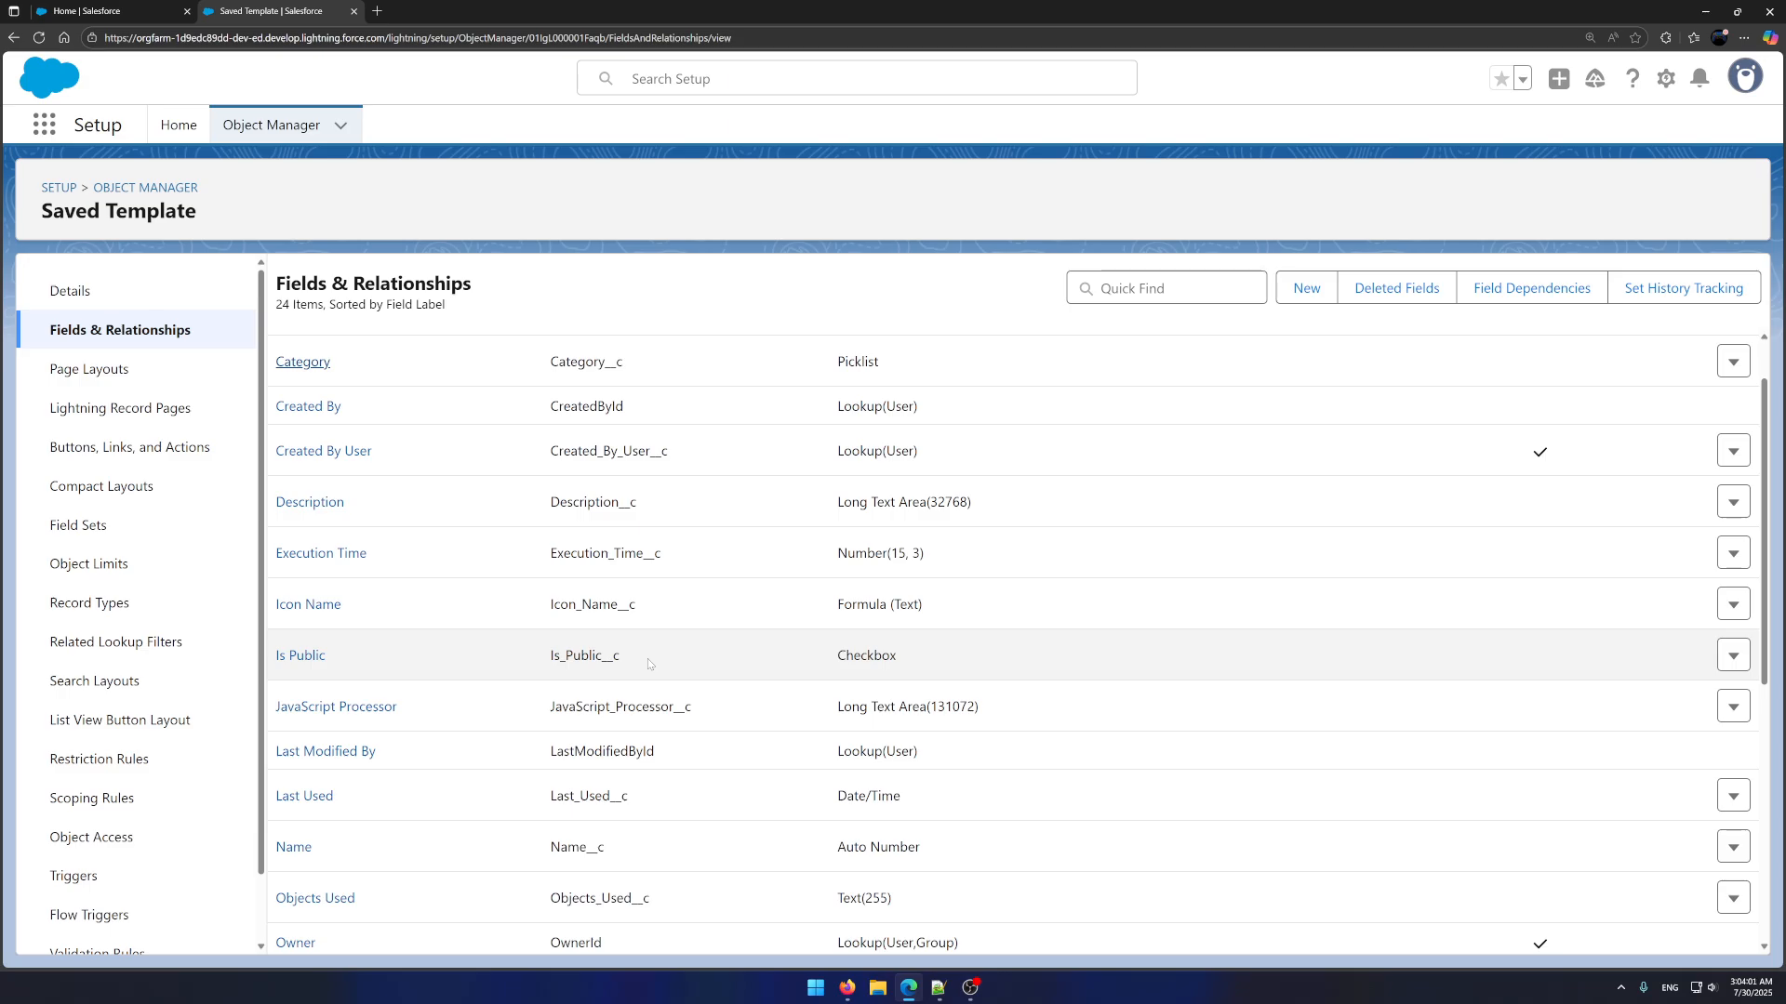
scroll(648, 658, down, 2)
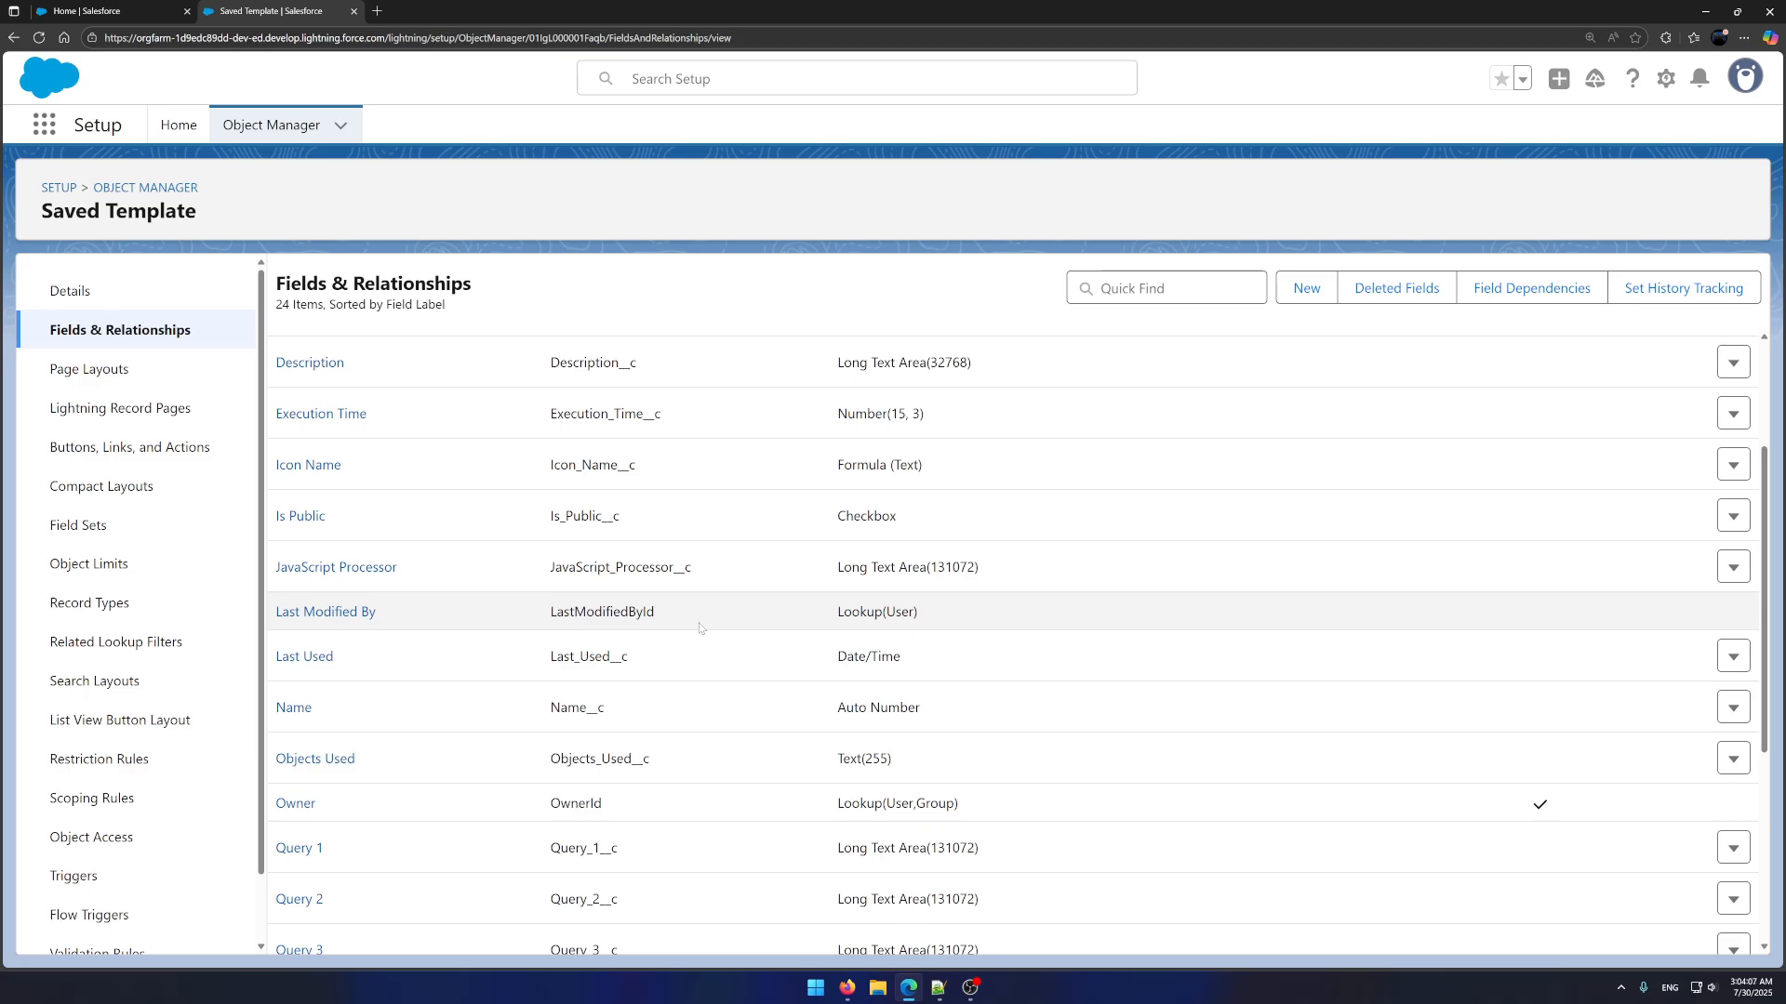
scroll(701, 629, down, 2)
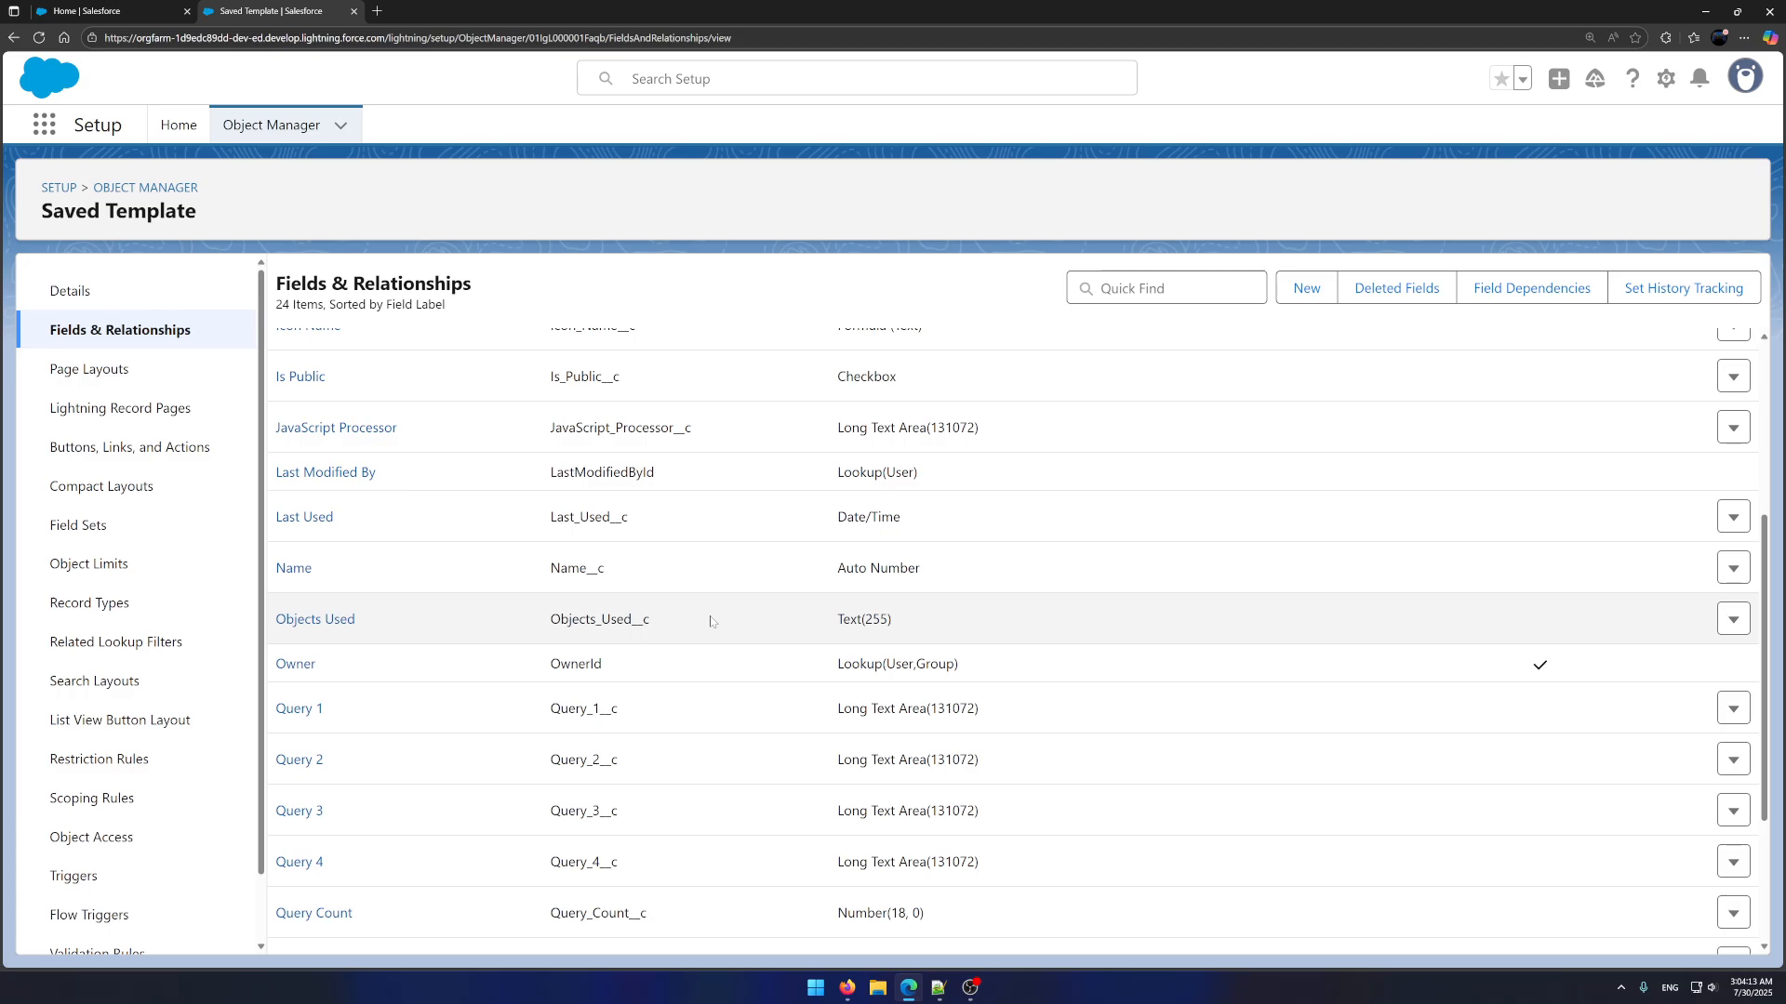
scroll(711, 622, down, 2)
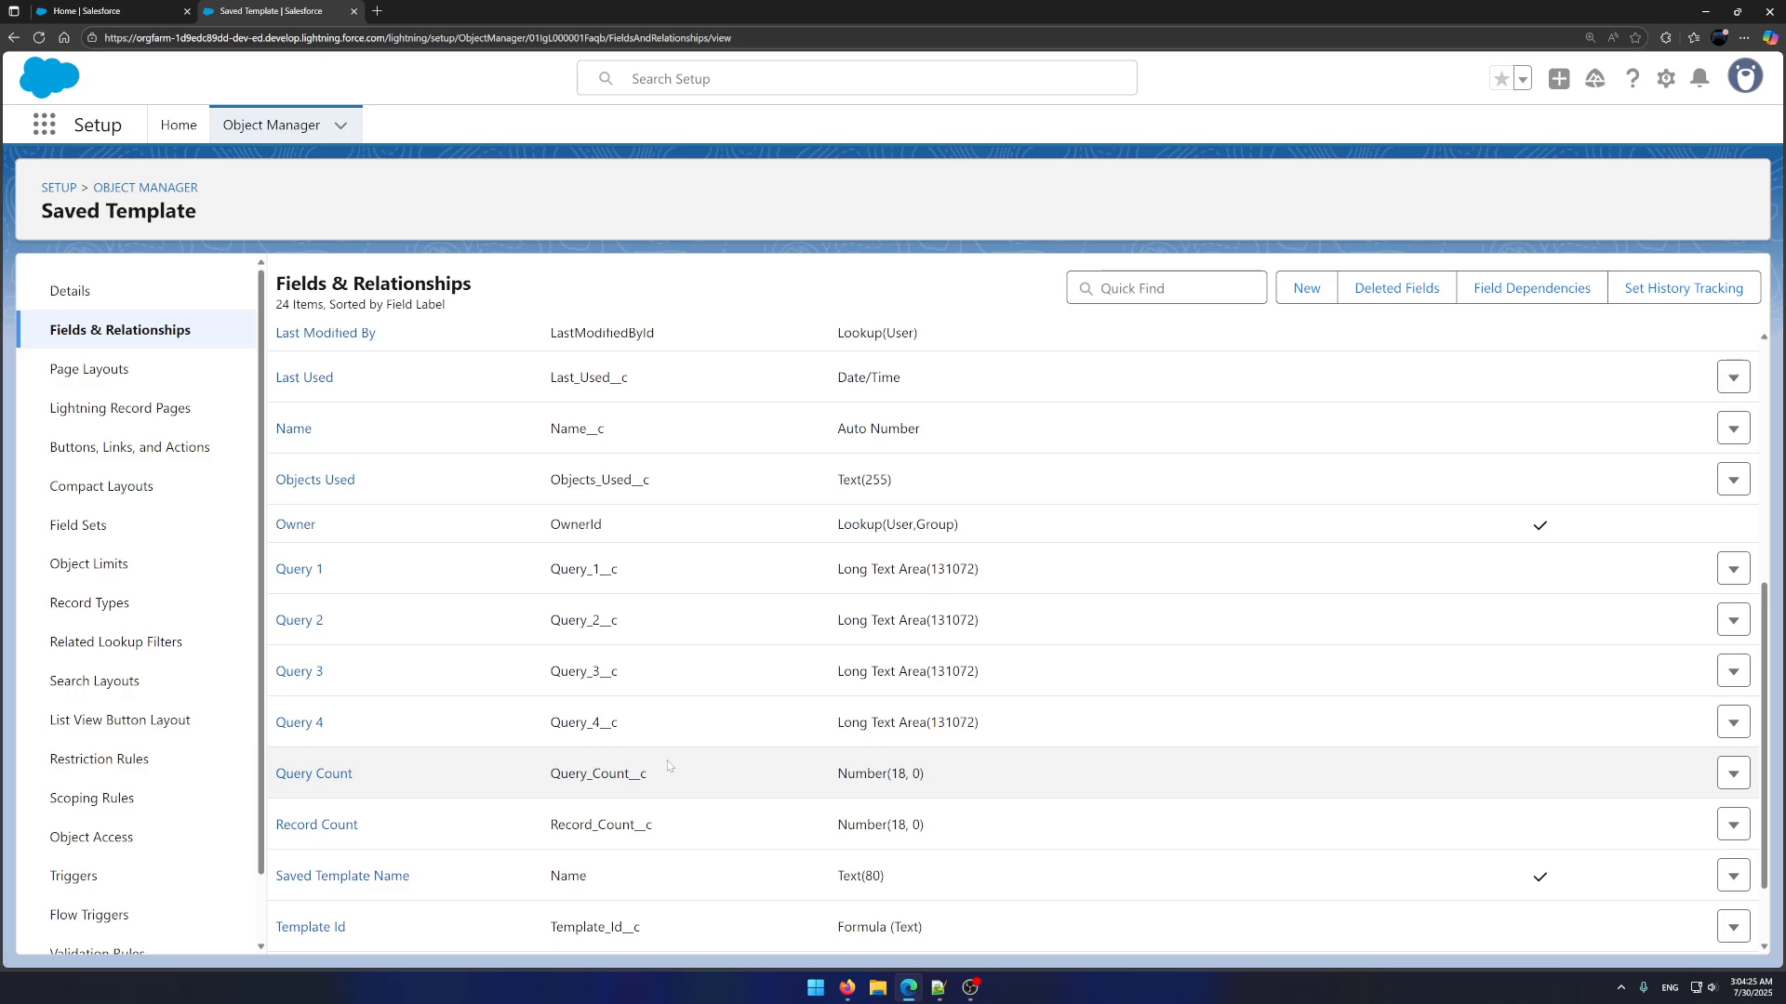
scroll(668, 765, down, 2)
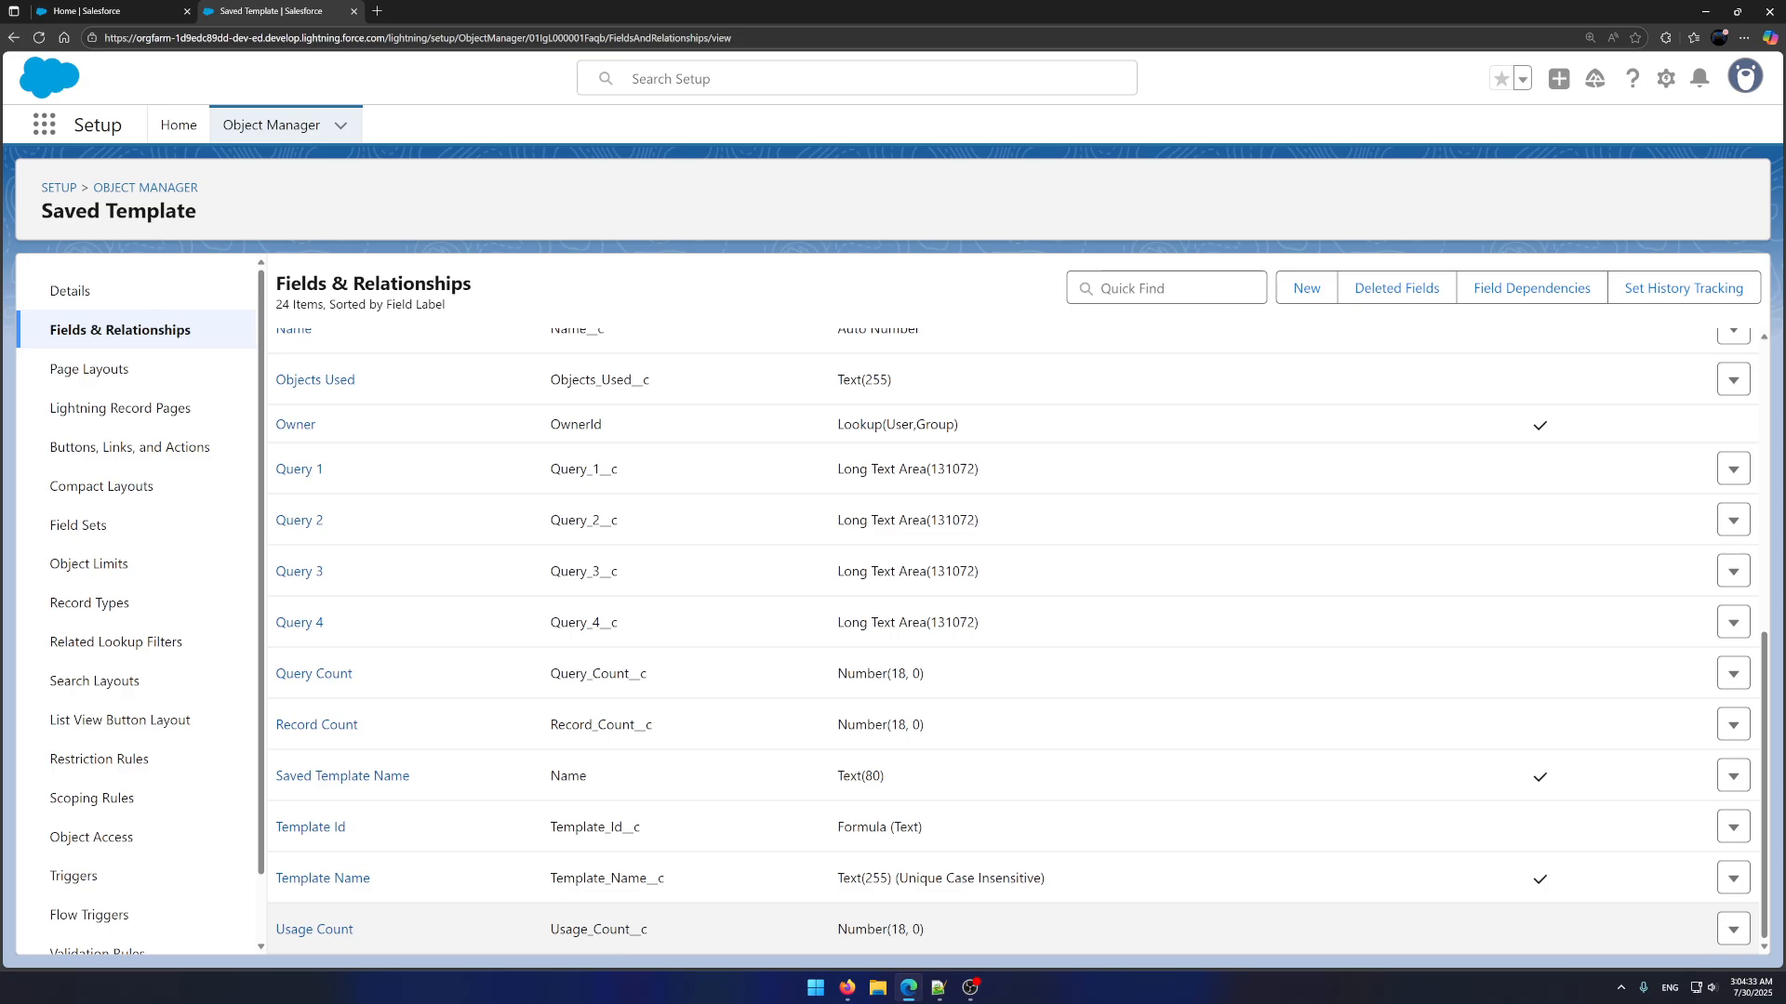
Close the Saved Template tab and open the Advanced Reporting app
click(353, 11)
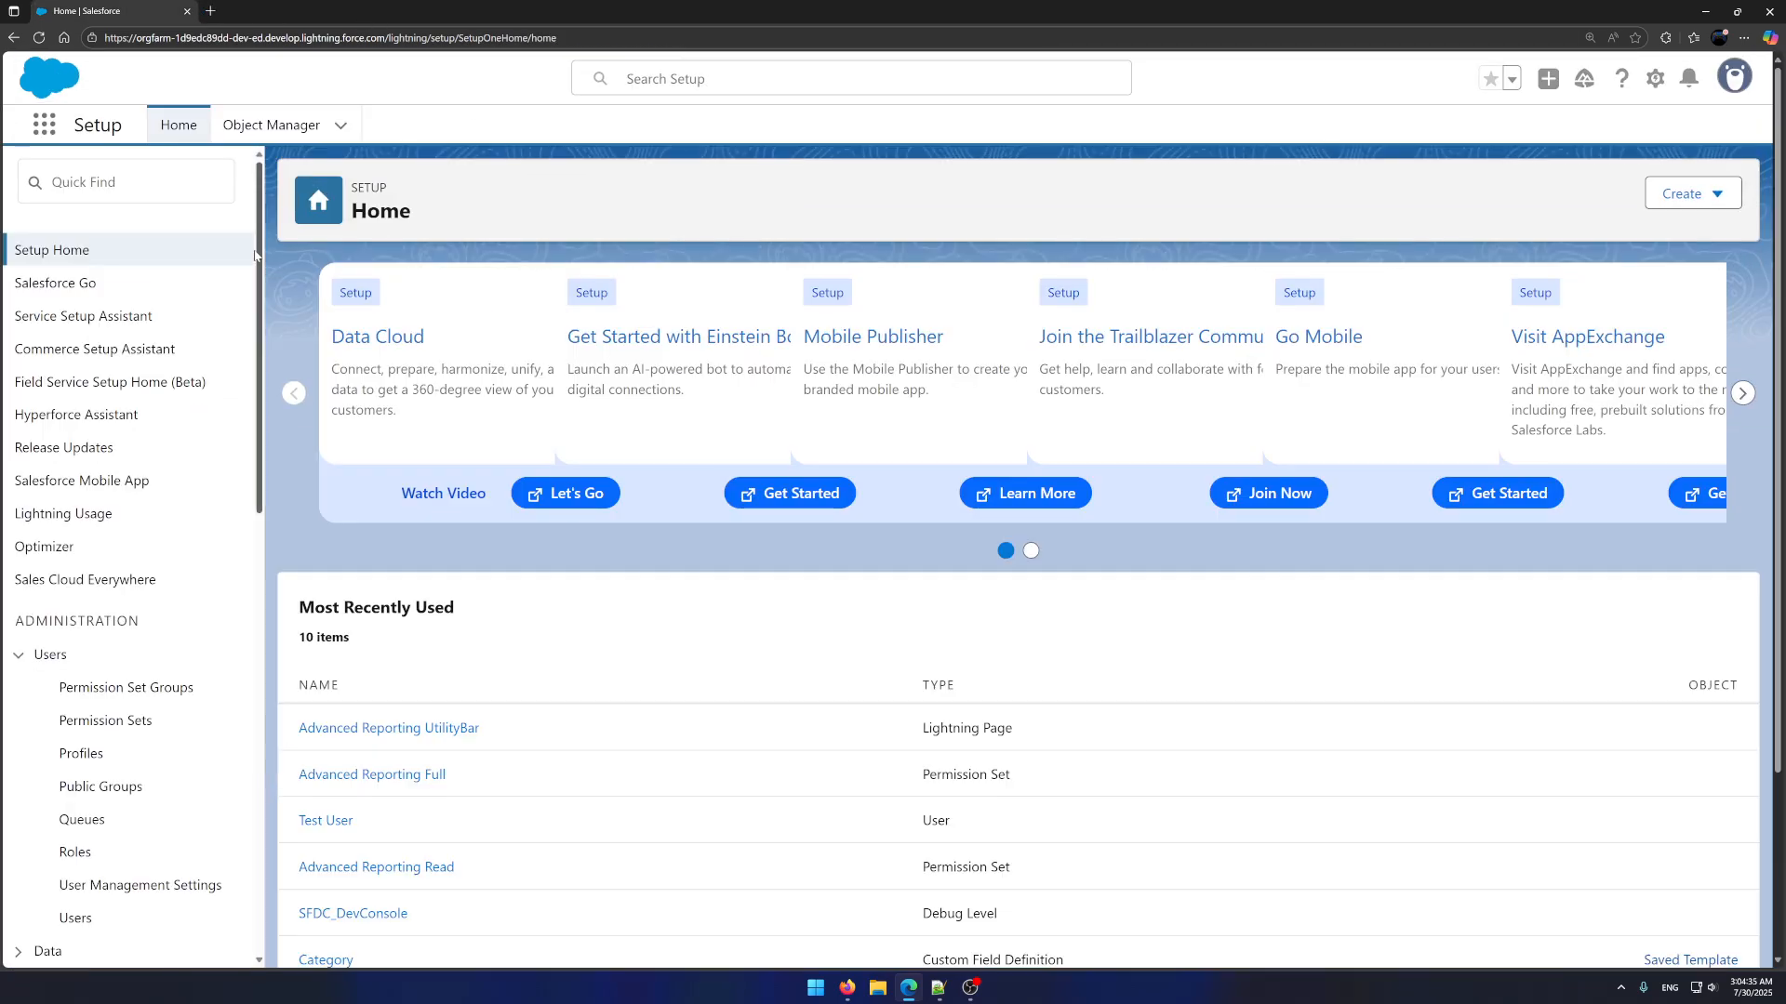
click(44, 123)
key(Escape)
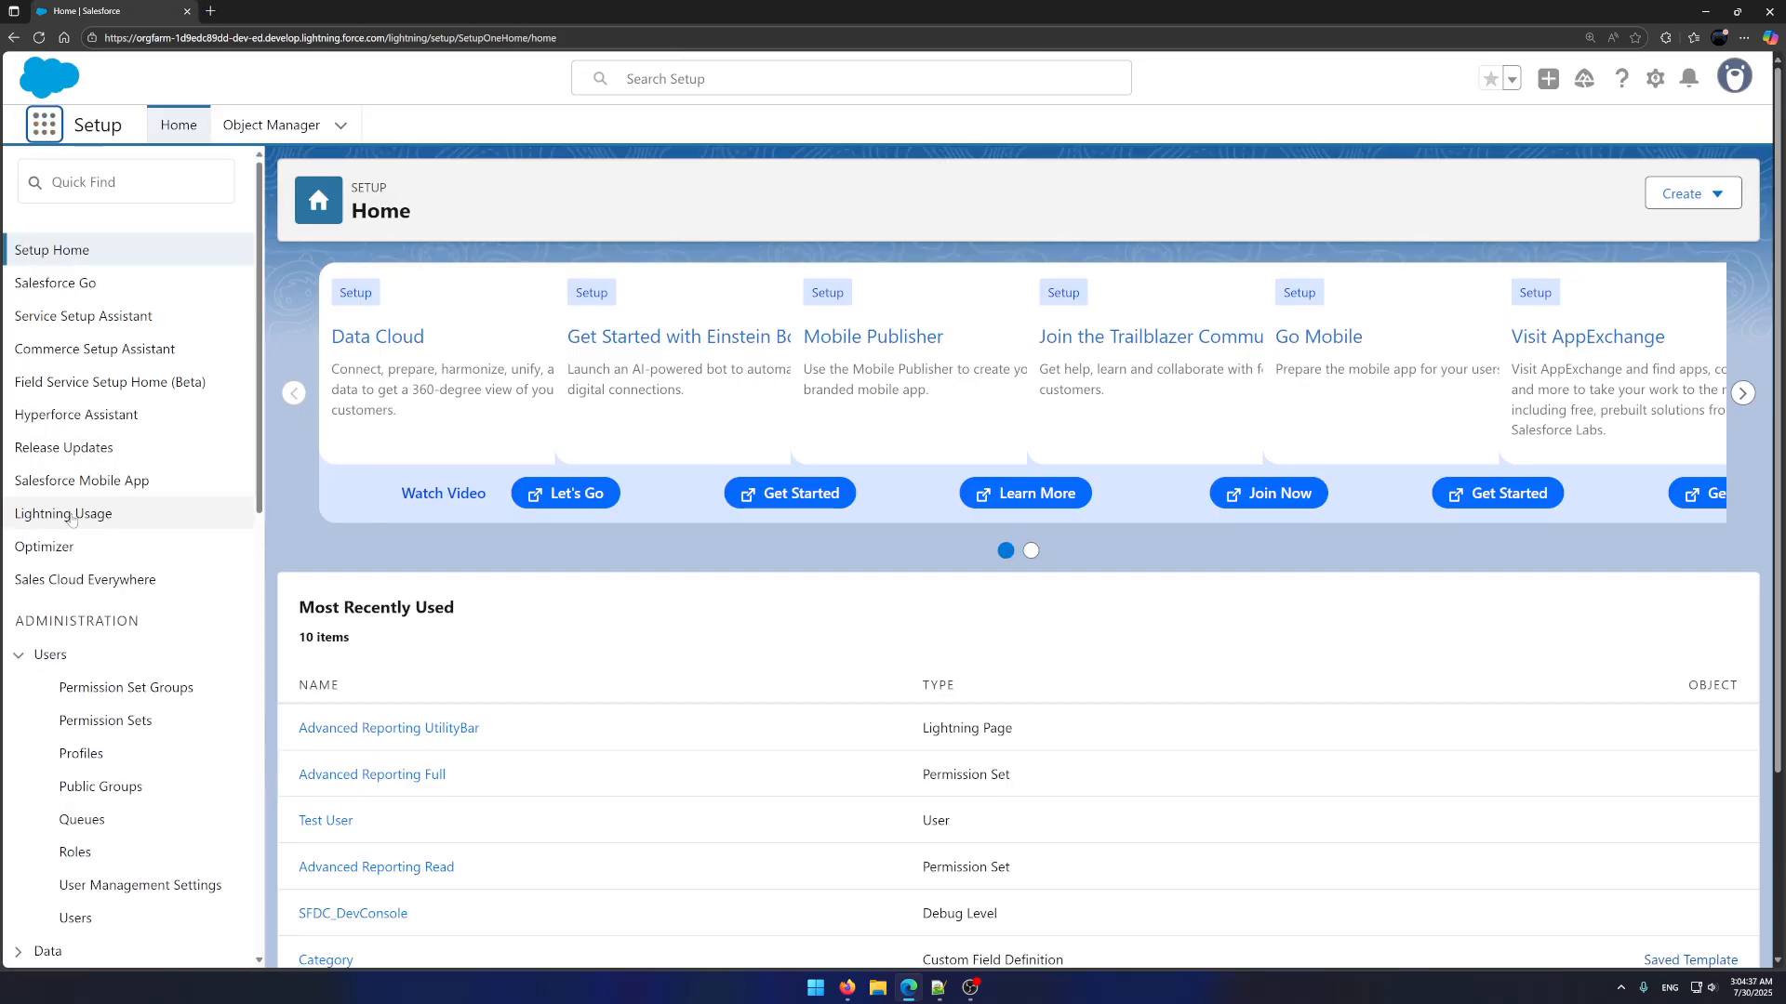
scroll(809, 638, down, 2)
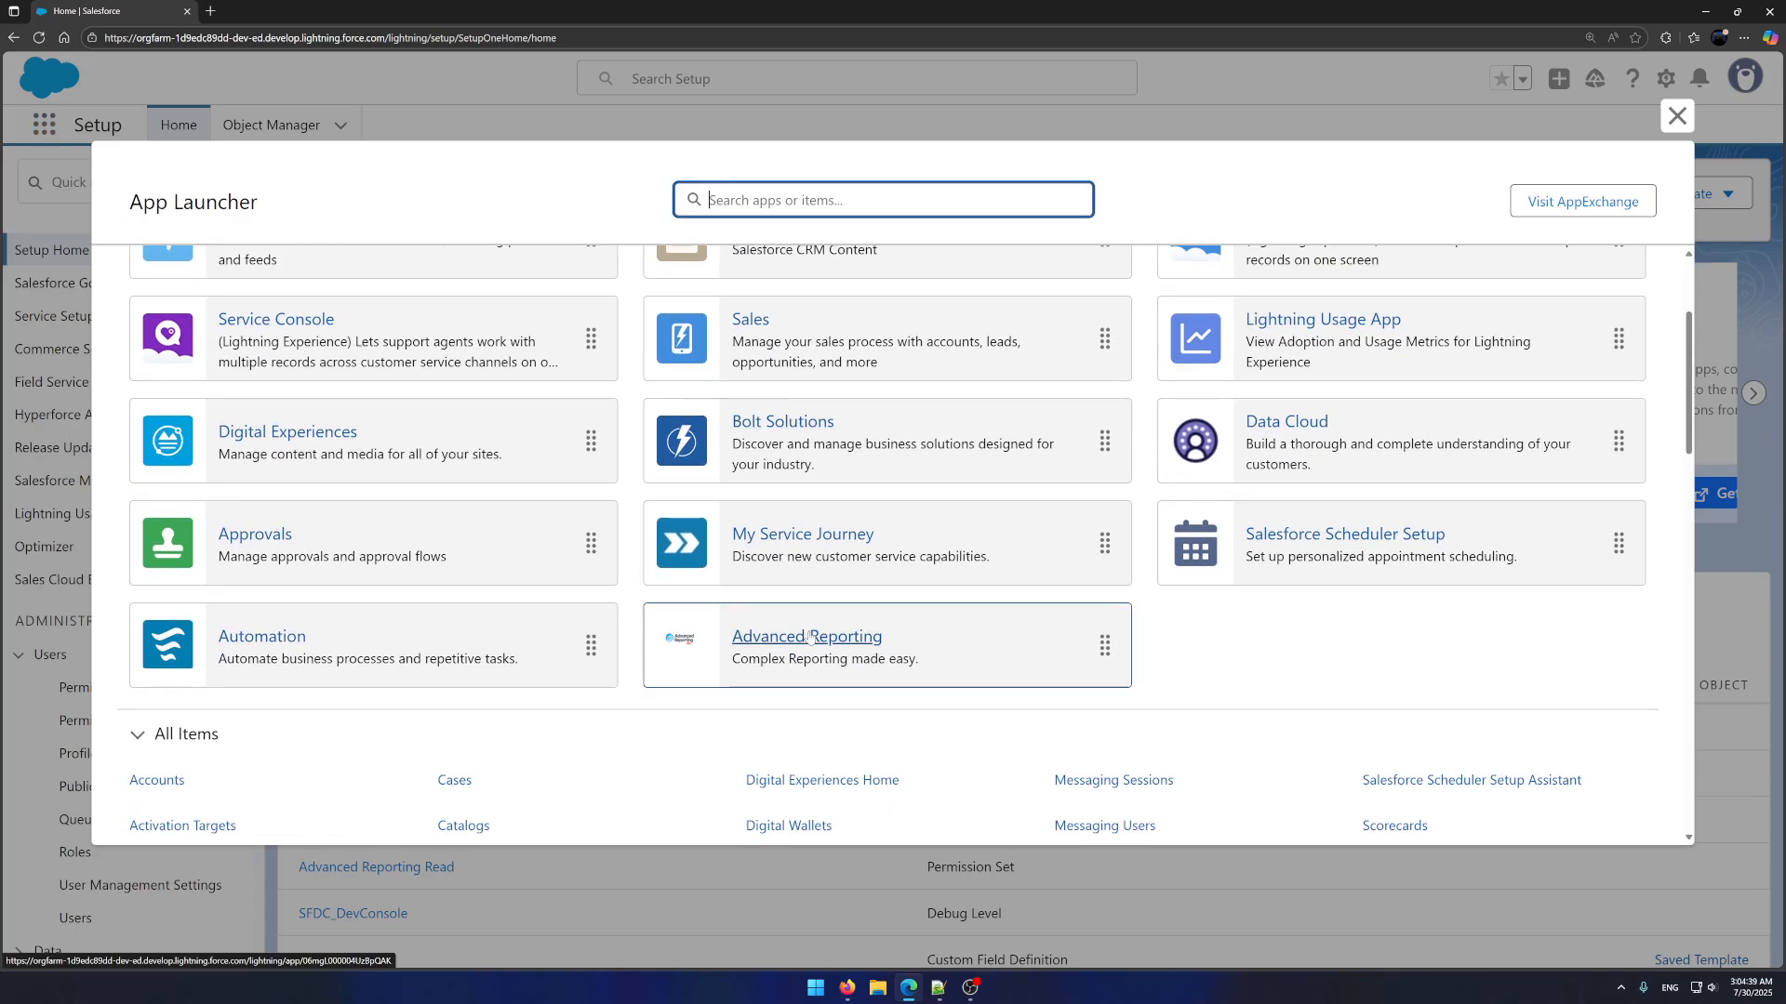
click(809, 638)
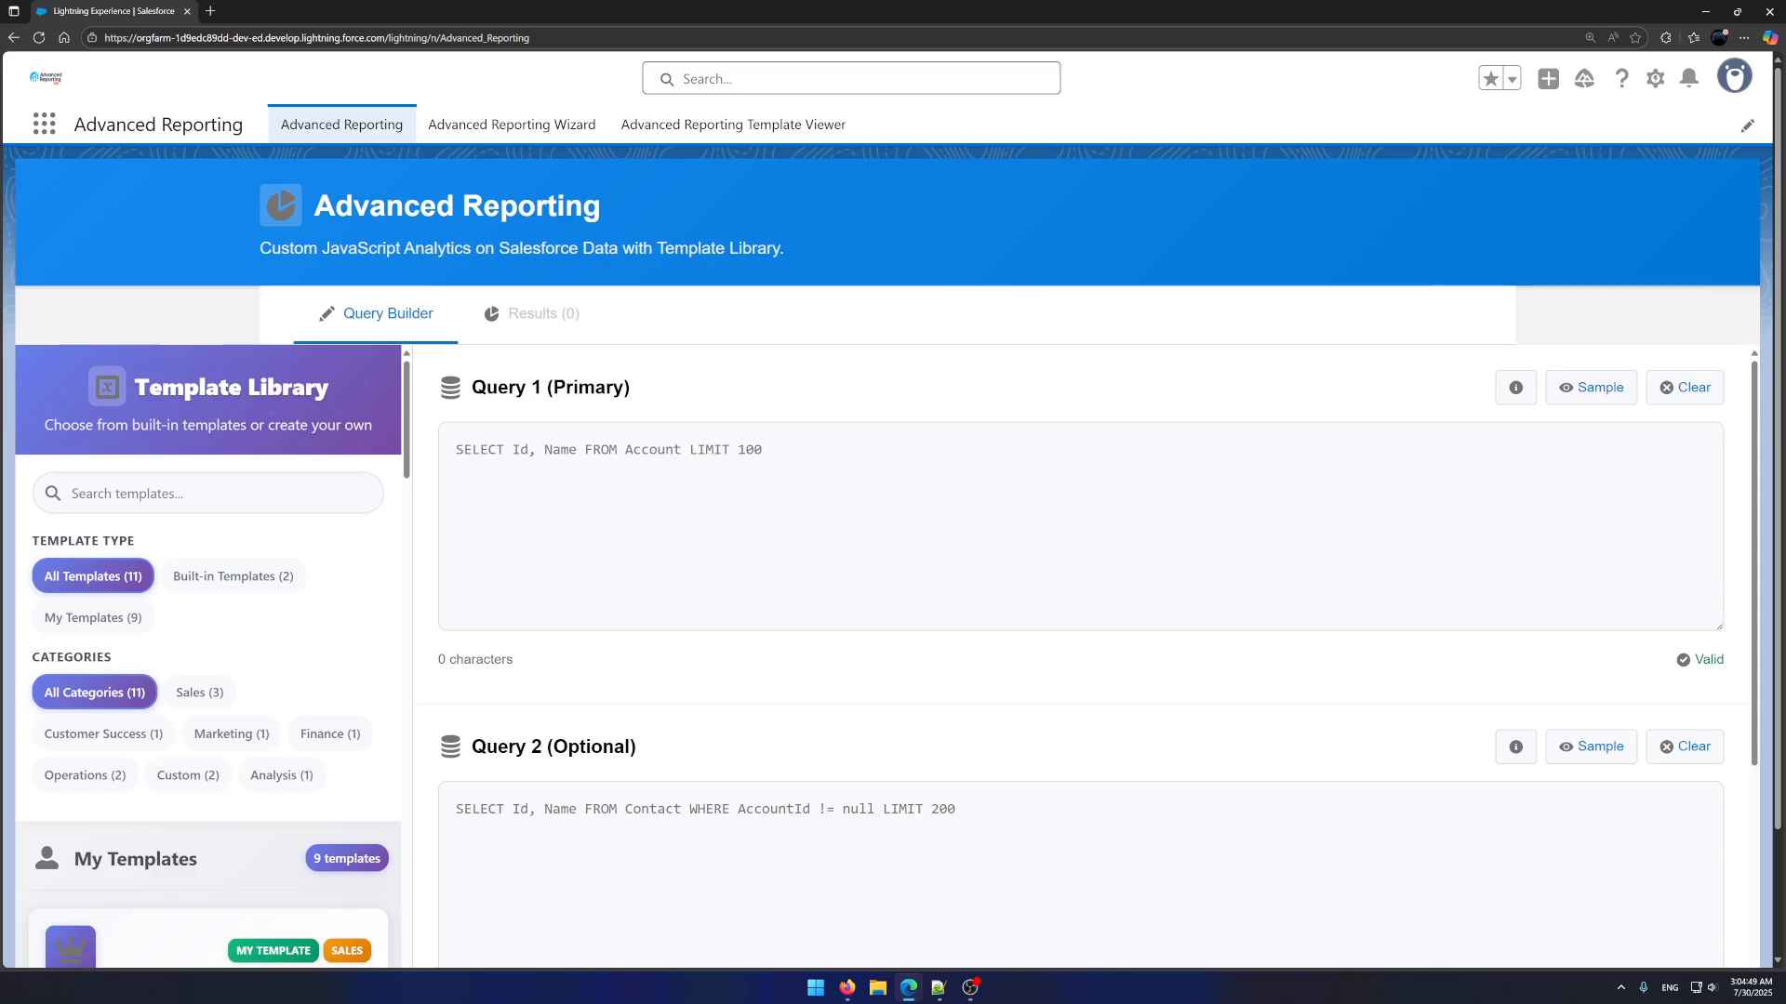
Enter Query 1 as SELECT AccountId, COUNT(Id) totalOpportunities FROM Opportunity WHERE CloseDate = THIS_MONTH GROUP BY AccountId
key(alt+Tab)
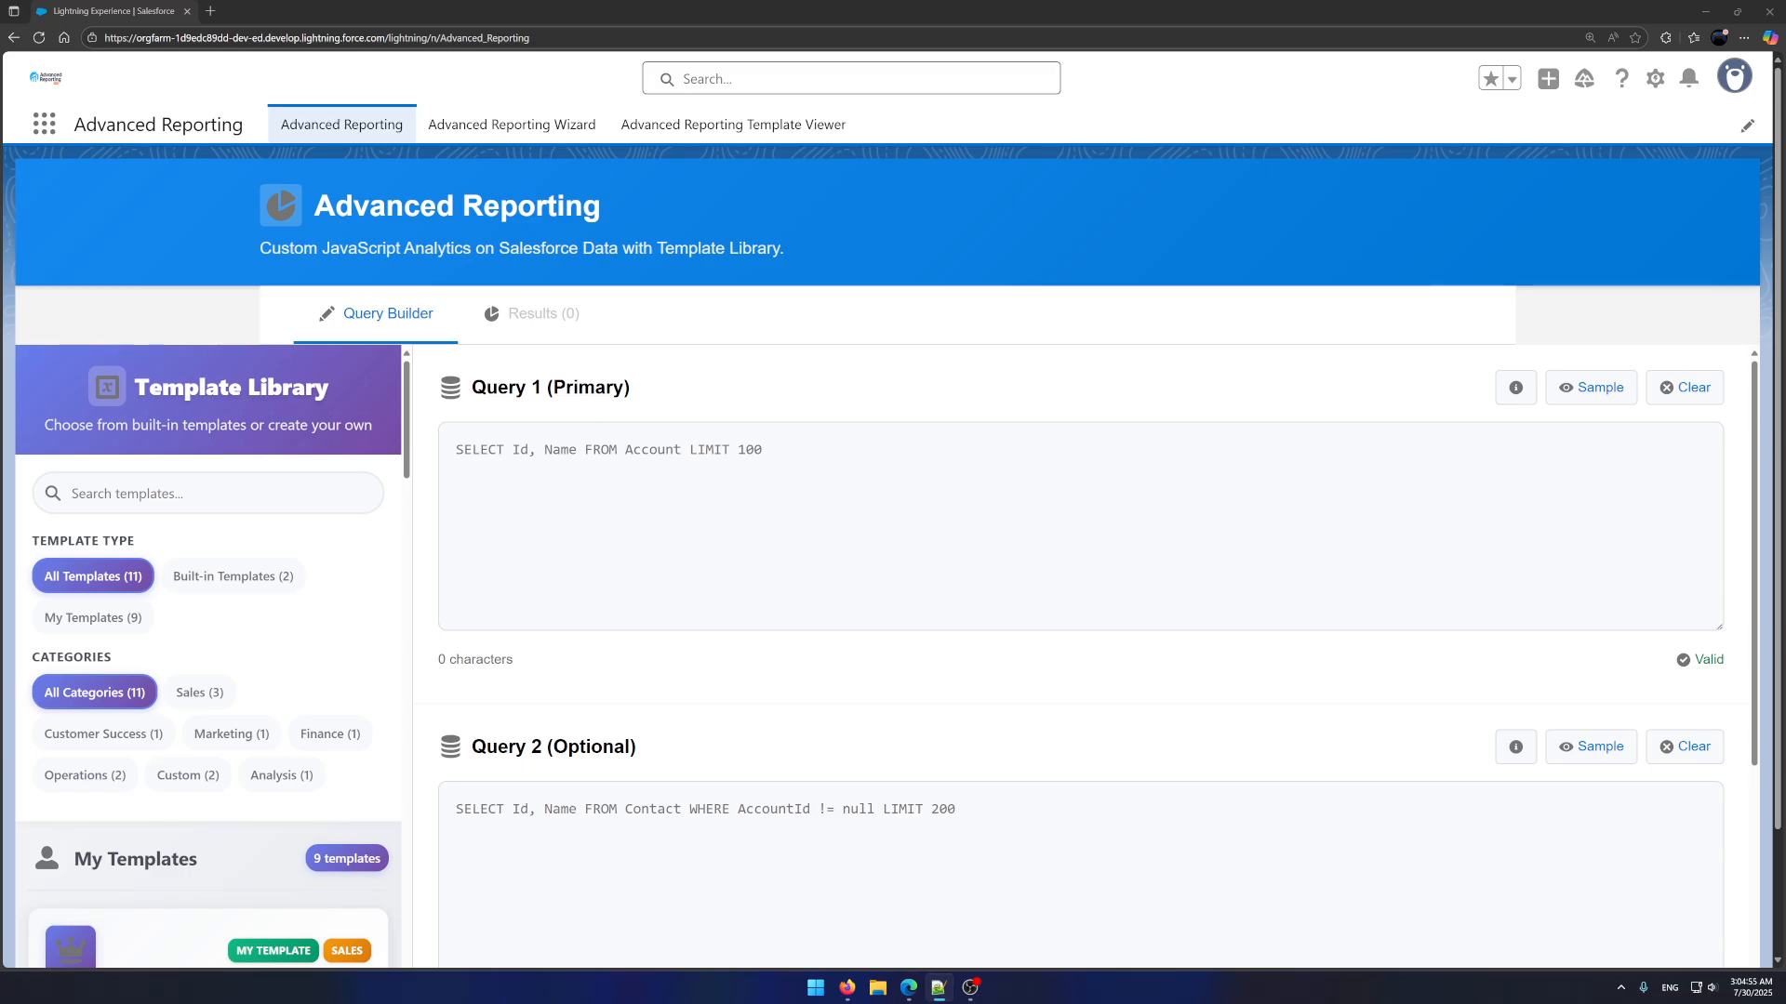
key(alt+Tab)
text(SELECT AccountId, COUNT(Id) totalOpportunities FROM Opportunity WHERE CloseDate = THIS_MONTH GROUP BY AccountId)
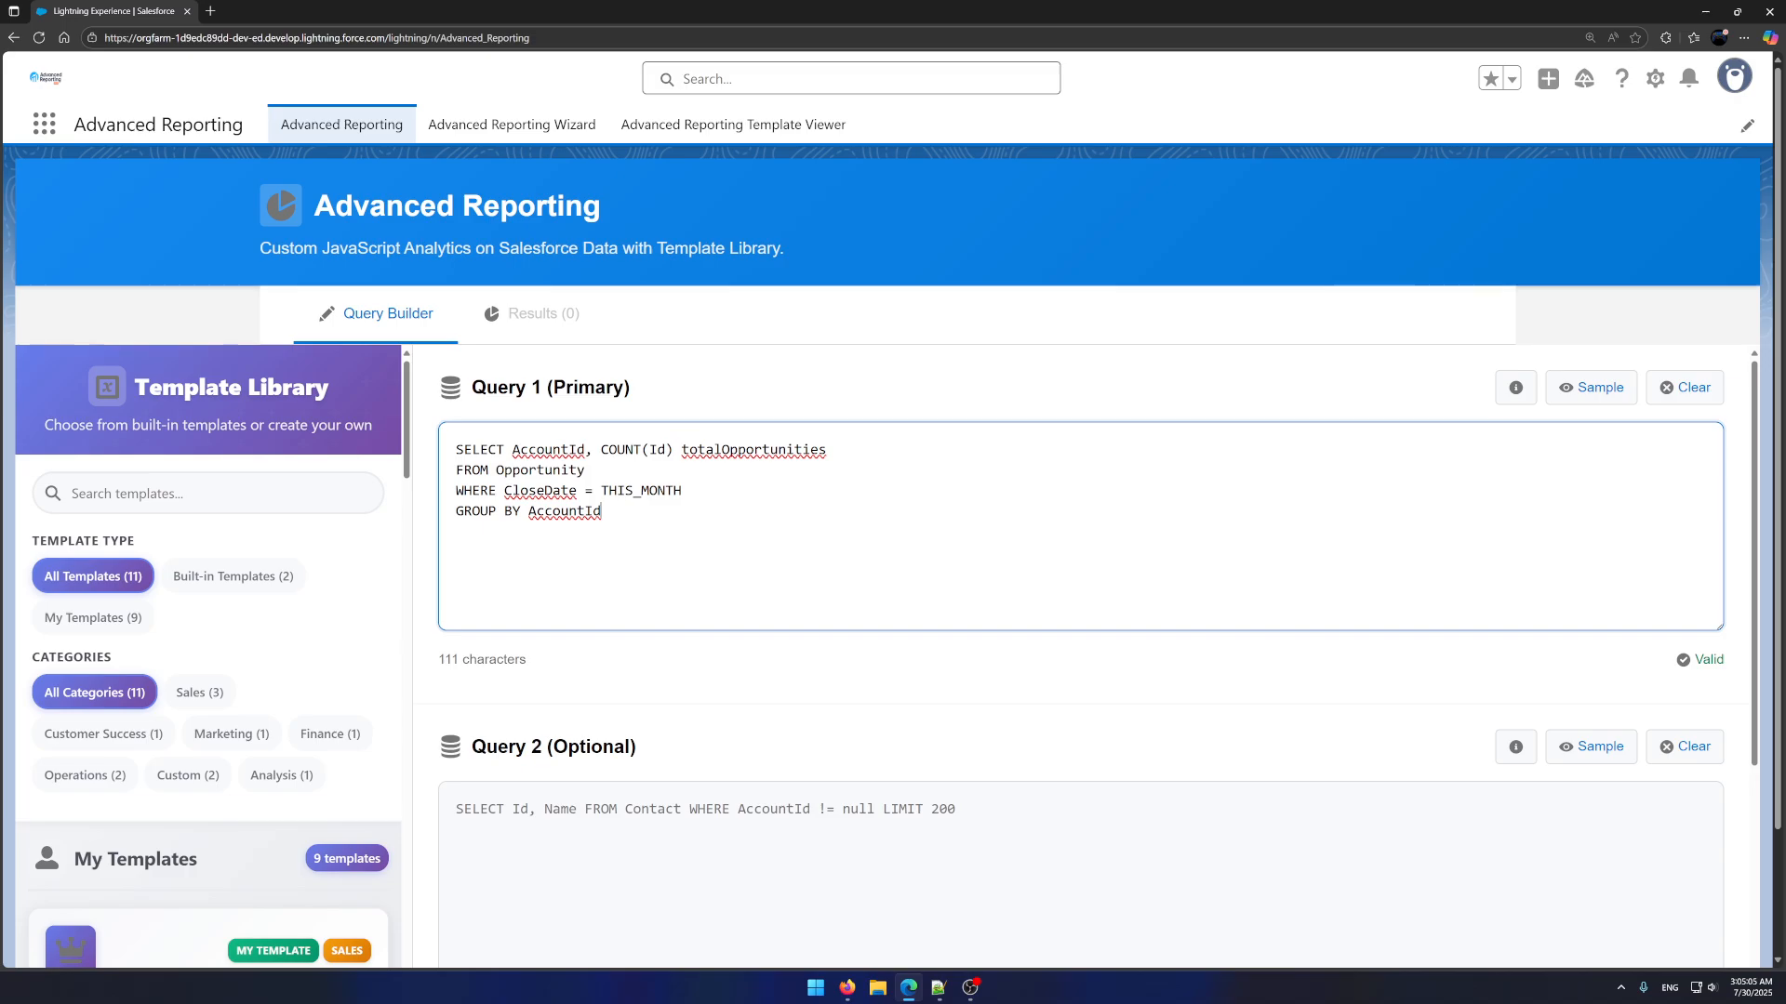
Enter Query 2 as SELECT AccountId, COUNT(Id) totalCases FROM Case WHERE CreatedDate = THIS_MONTH GROUP BY AccountId
scroll(562, 520, down, 3)
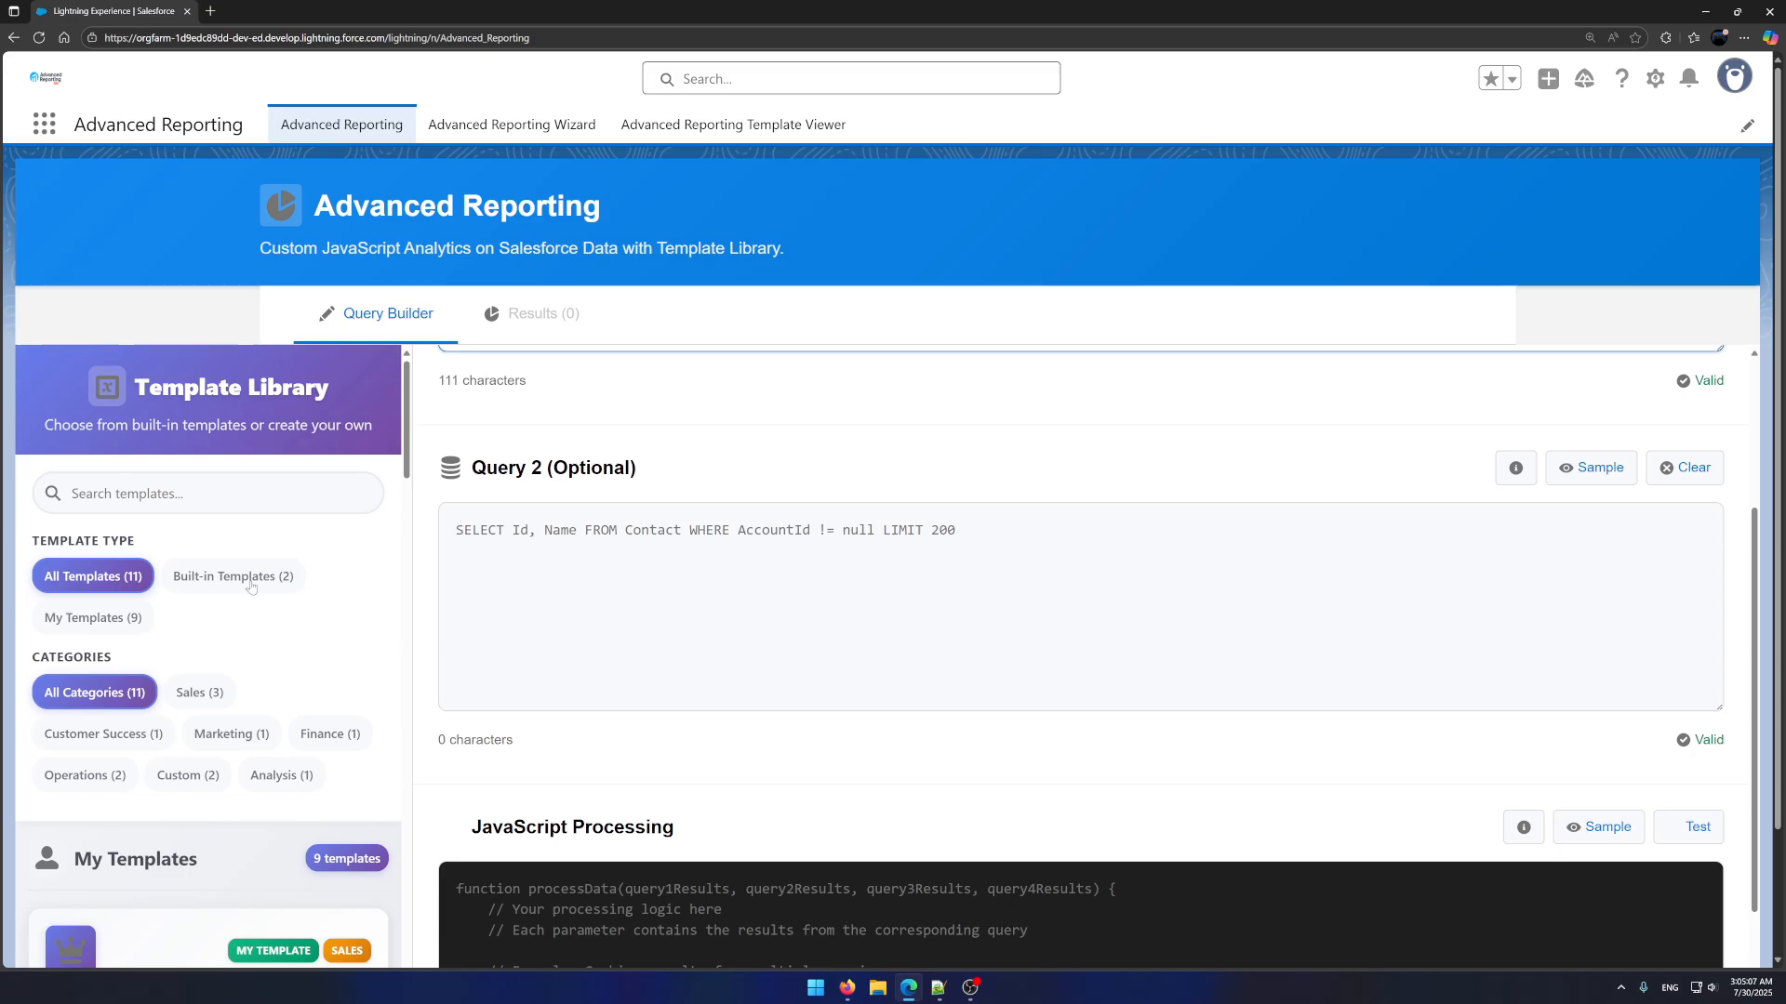
key(alt+Tab)
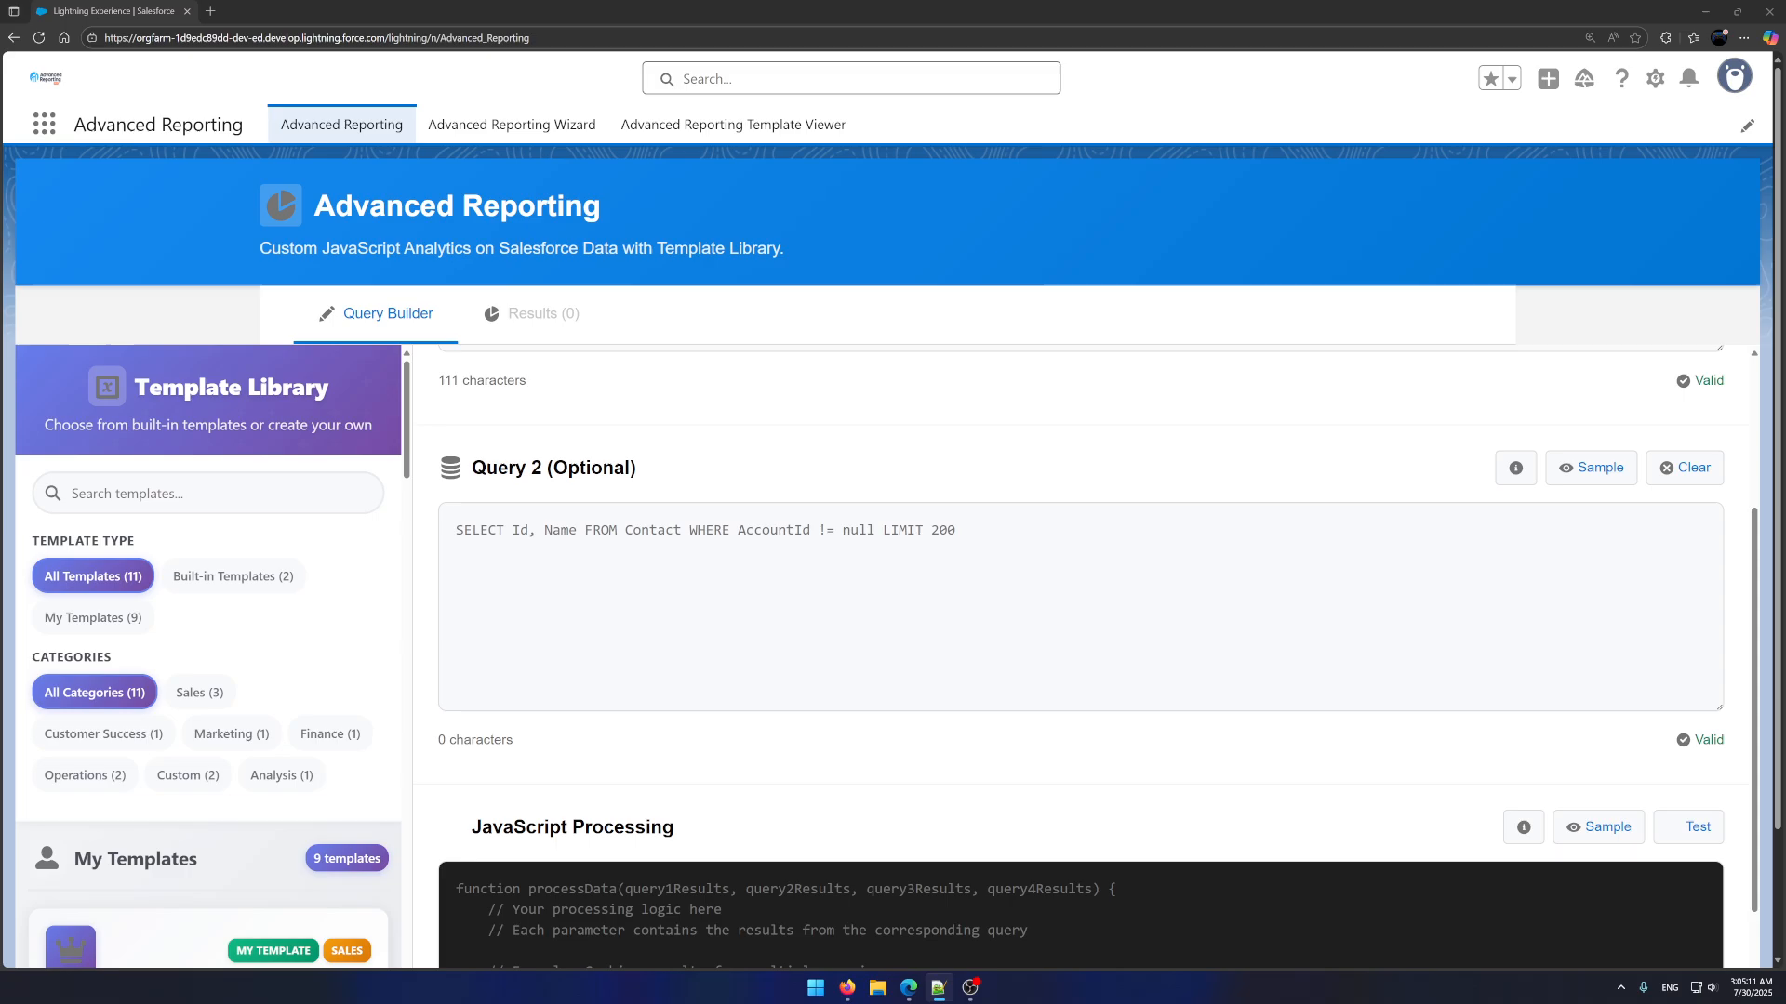
click(805, 534)
text(SELECT AccountId, COUNT(Id) totalCases FROM Case WHERE CreatedDate = THIS_MONTH GROUP BY AccountId)
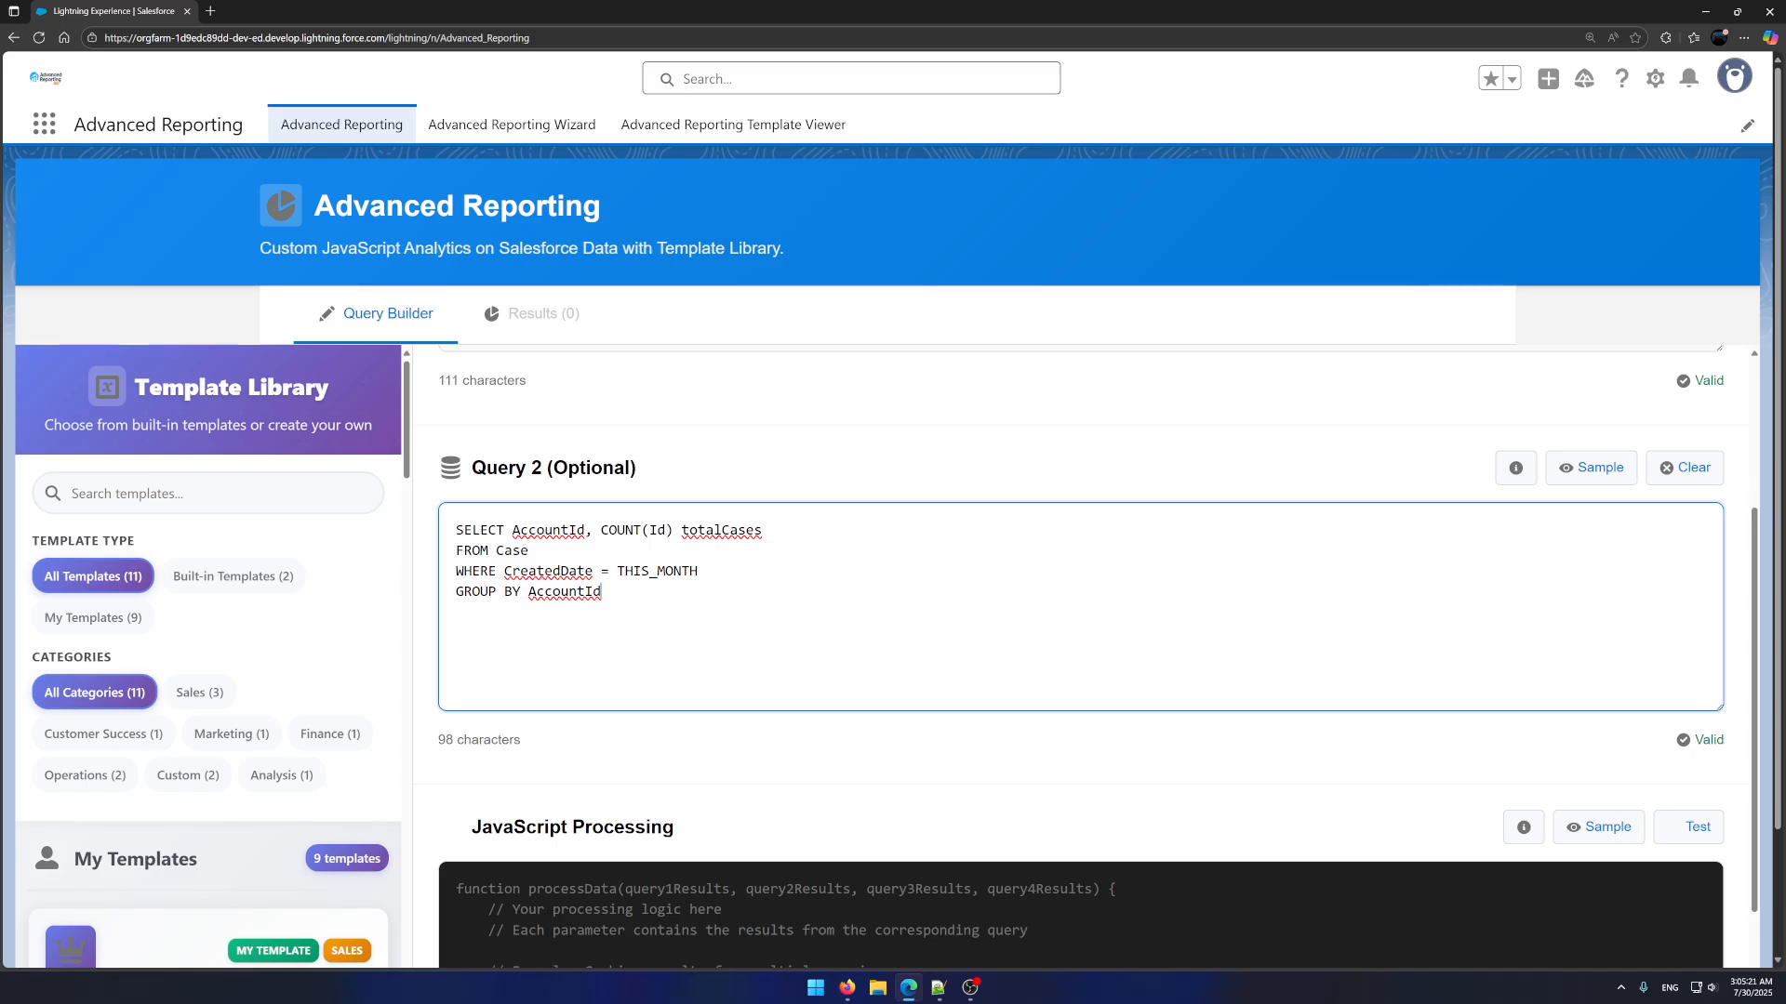
Fill JavaScript Processing with a processData(opps, cases) function that sums opportunities and cases per account and returns the top 10 by totalActivity
key(alt+Tab)
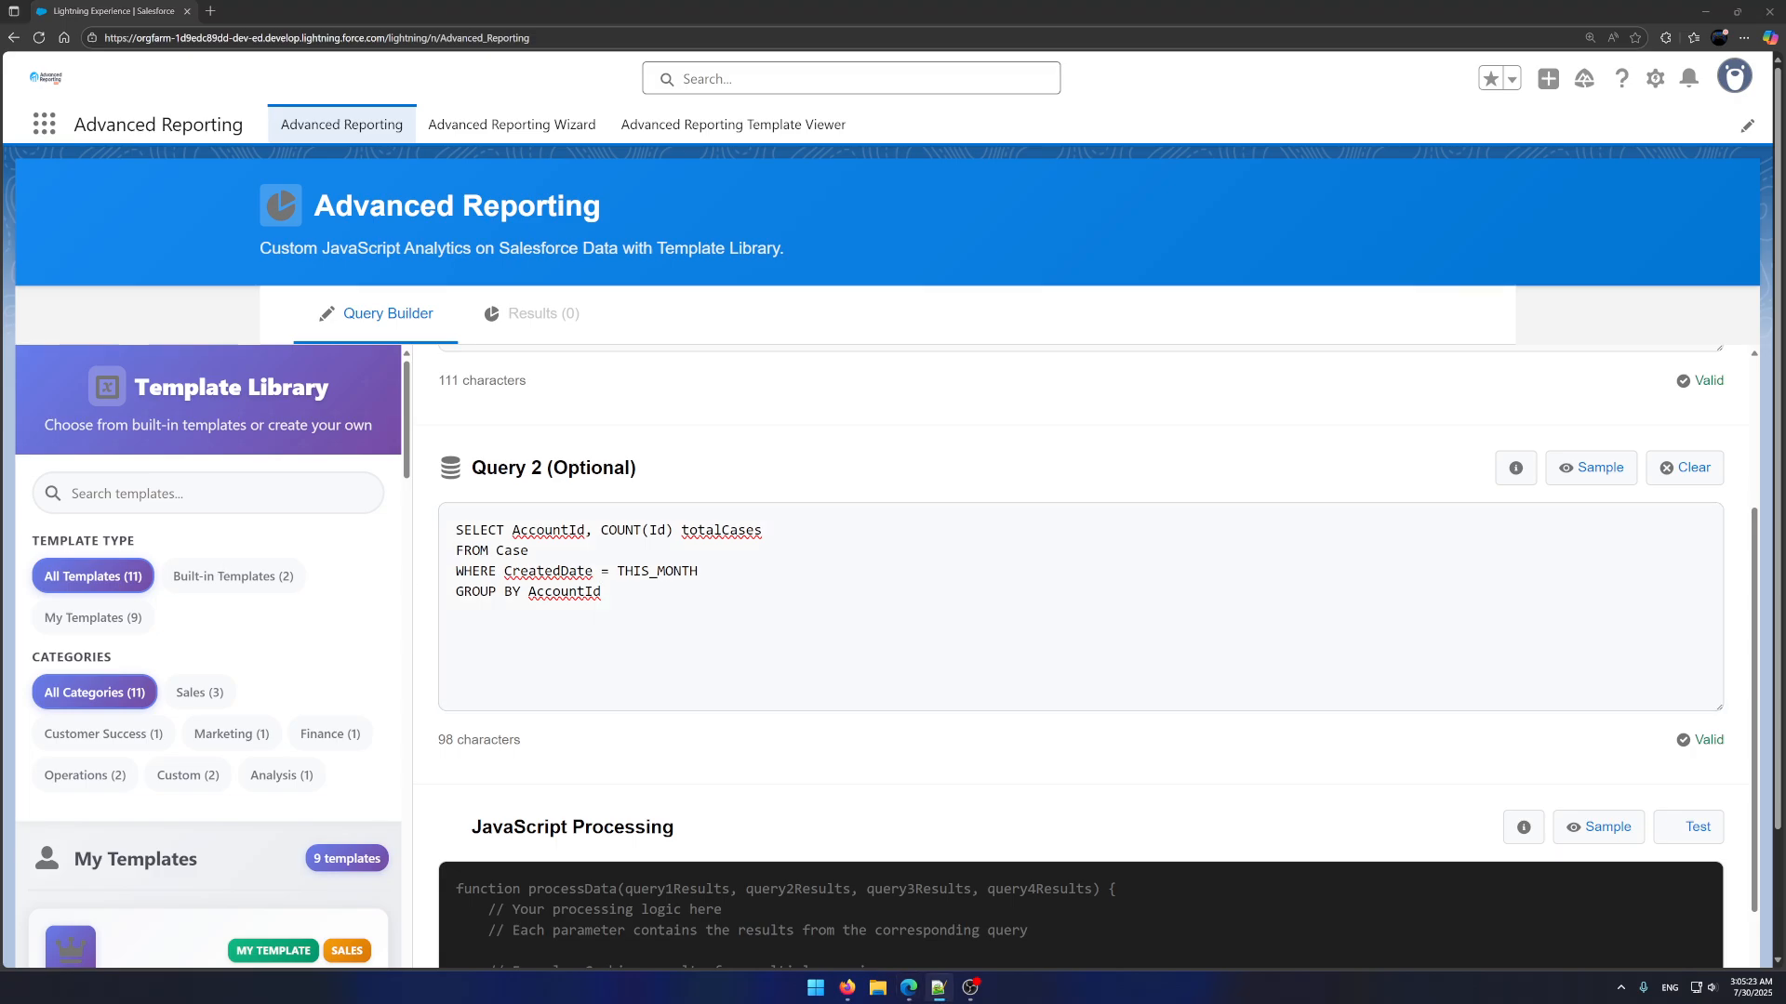
click(1078, 916)
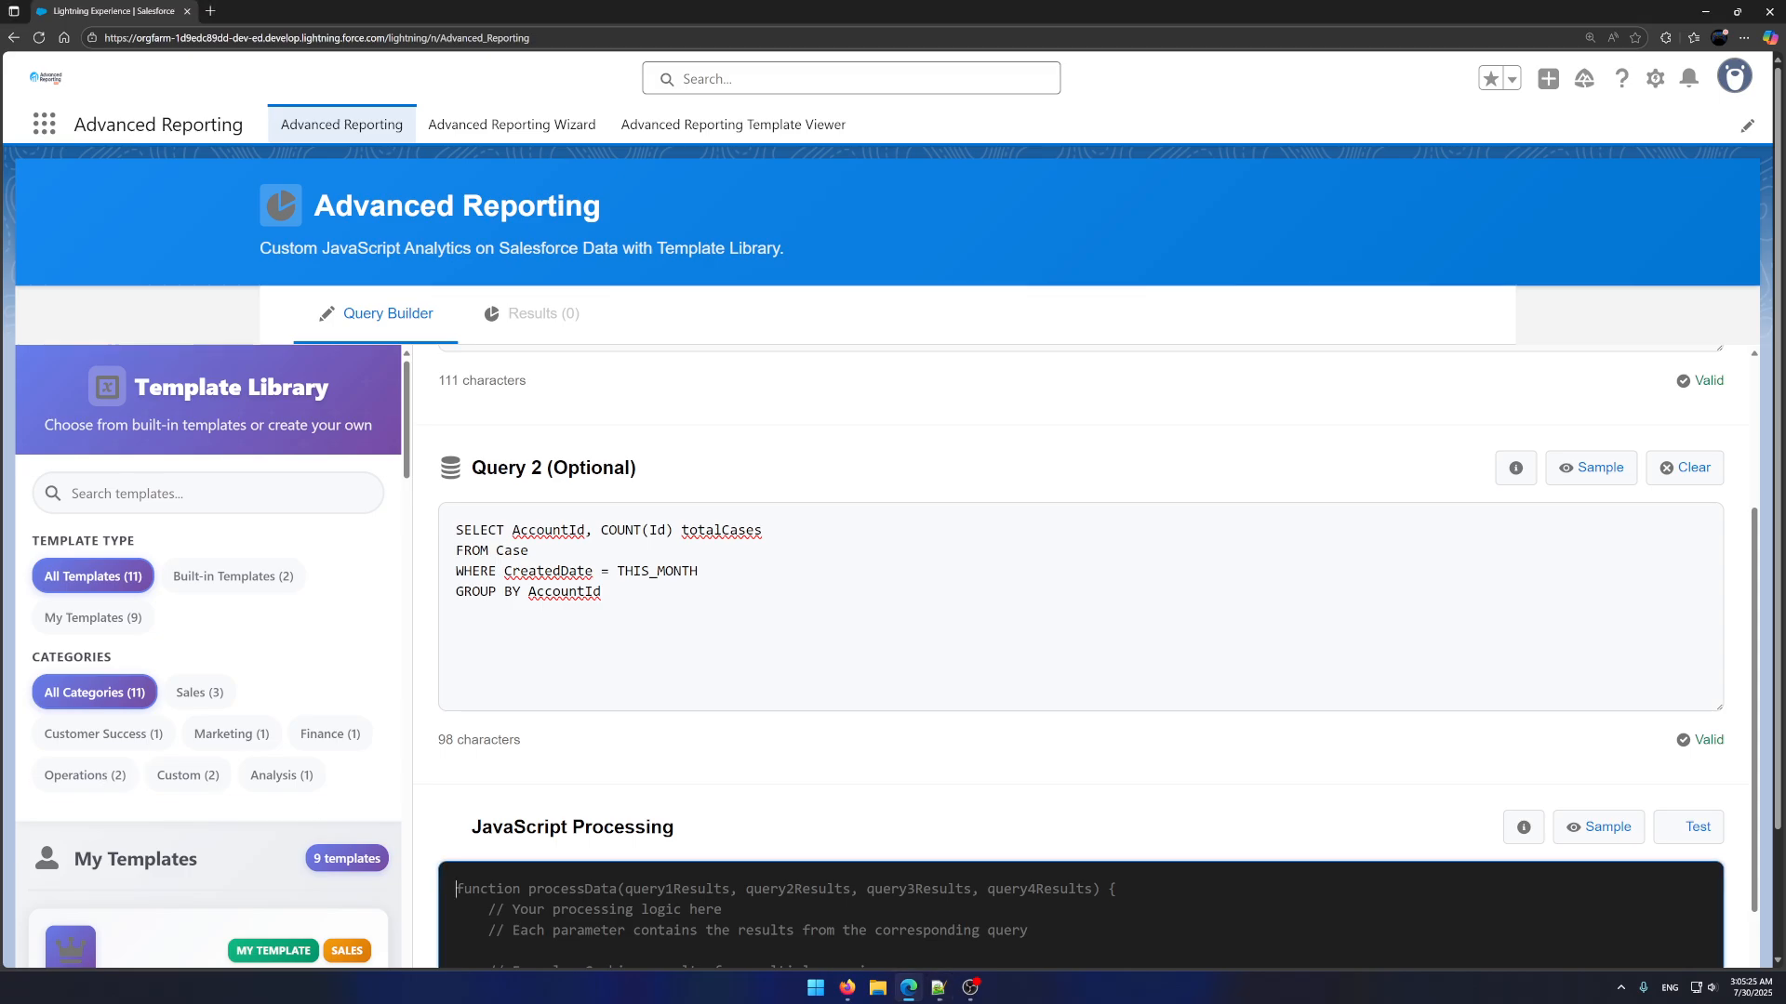
text(function processData(opps, cases) {     const accountMap = new Map();      opps.forEach(o => {         accountMap.set(o.AccountId, { totalOpportunities: o.totalOpportunities, totalCases: 0 });     });      cases.forEach(c => {         if (!accountMap.has(c.AccountId)) {             accountMap.set(c.AccountId, { totalOpportunities: 0, totalCases: c.totalCases });         } else {             accountMap.get(c.AccountId).totalCases = c.totalCases;         }     });      const combined = Array.from(accountMap.entries()).map(([AccountId, data]) => ({         AccountId,         totalActivity: data.totalOpportunities + data.totalCases     }));      return combined.sort((a, b) => b.totalActivity - a.totalActivity).slice(0, 10); })
scroll(1079, 879, down, 1)
scroll(1079, 878, up, 3)
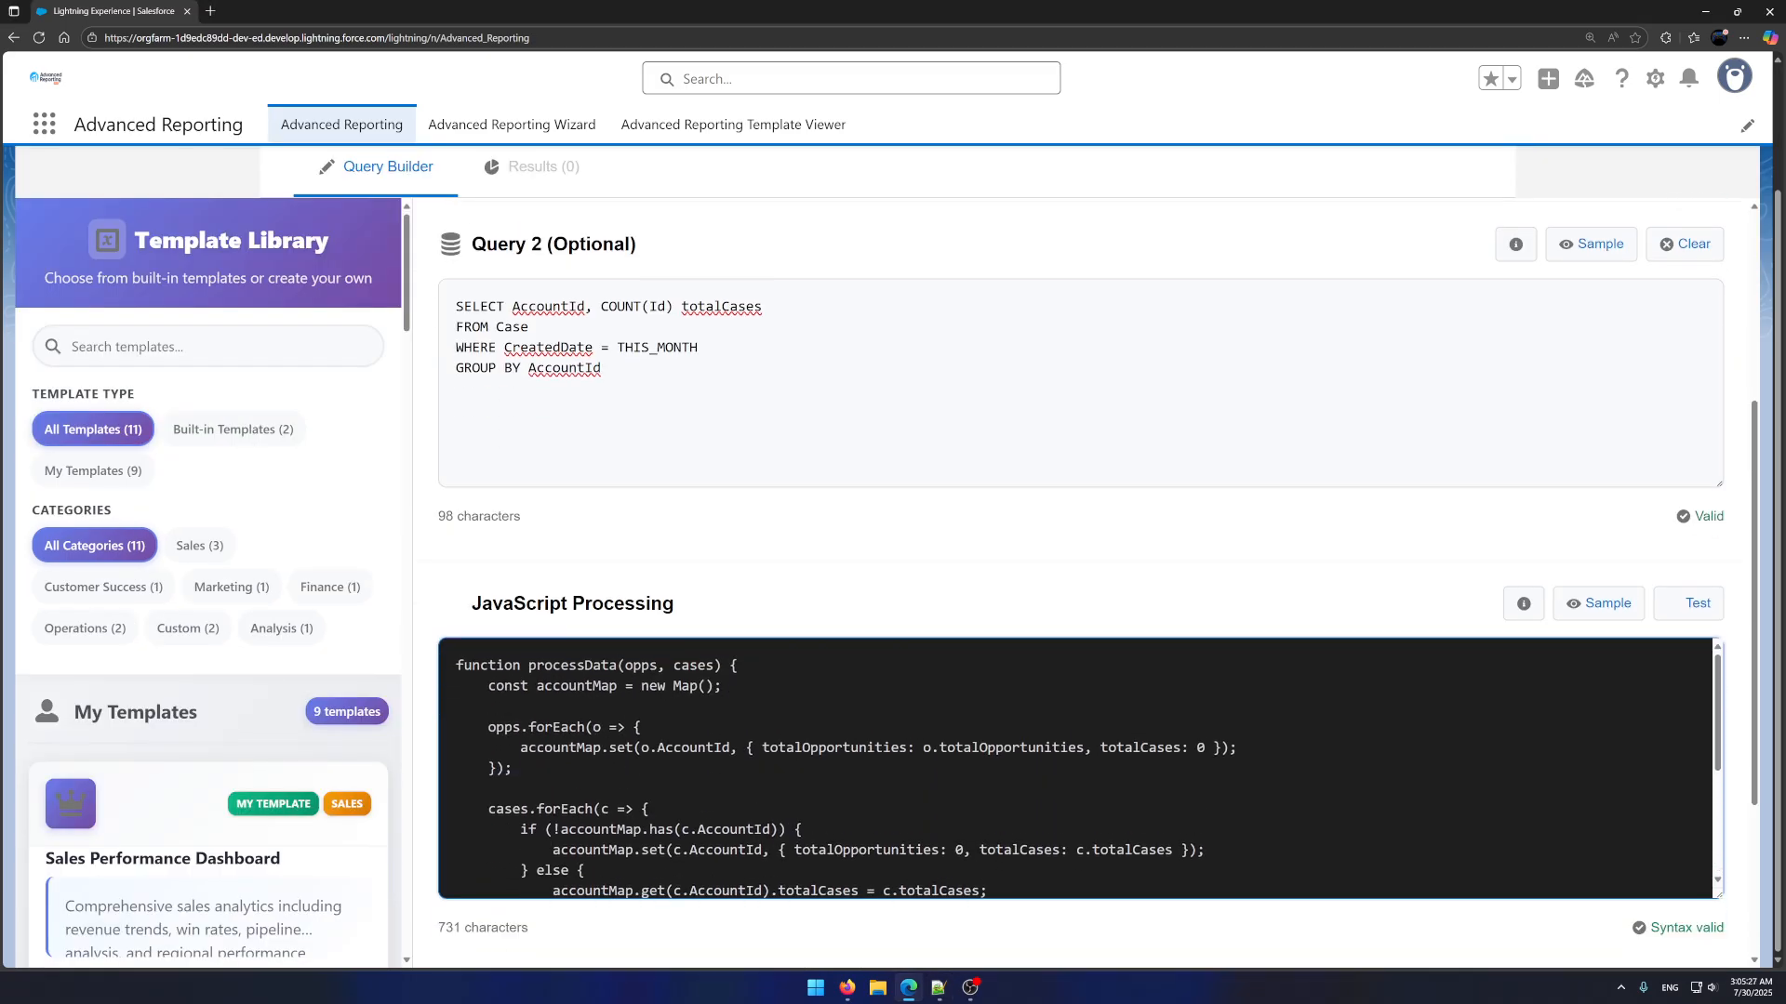
Examine the processData code block by block: the account map, the opps and cases loops, the combined array and the sorted return
scroll(1079, 768, down, 1)
scroll(1079, 768, up, 1)
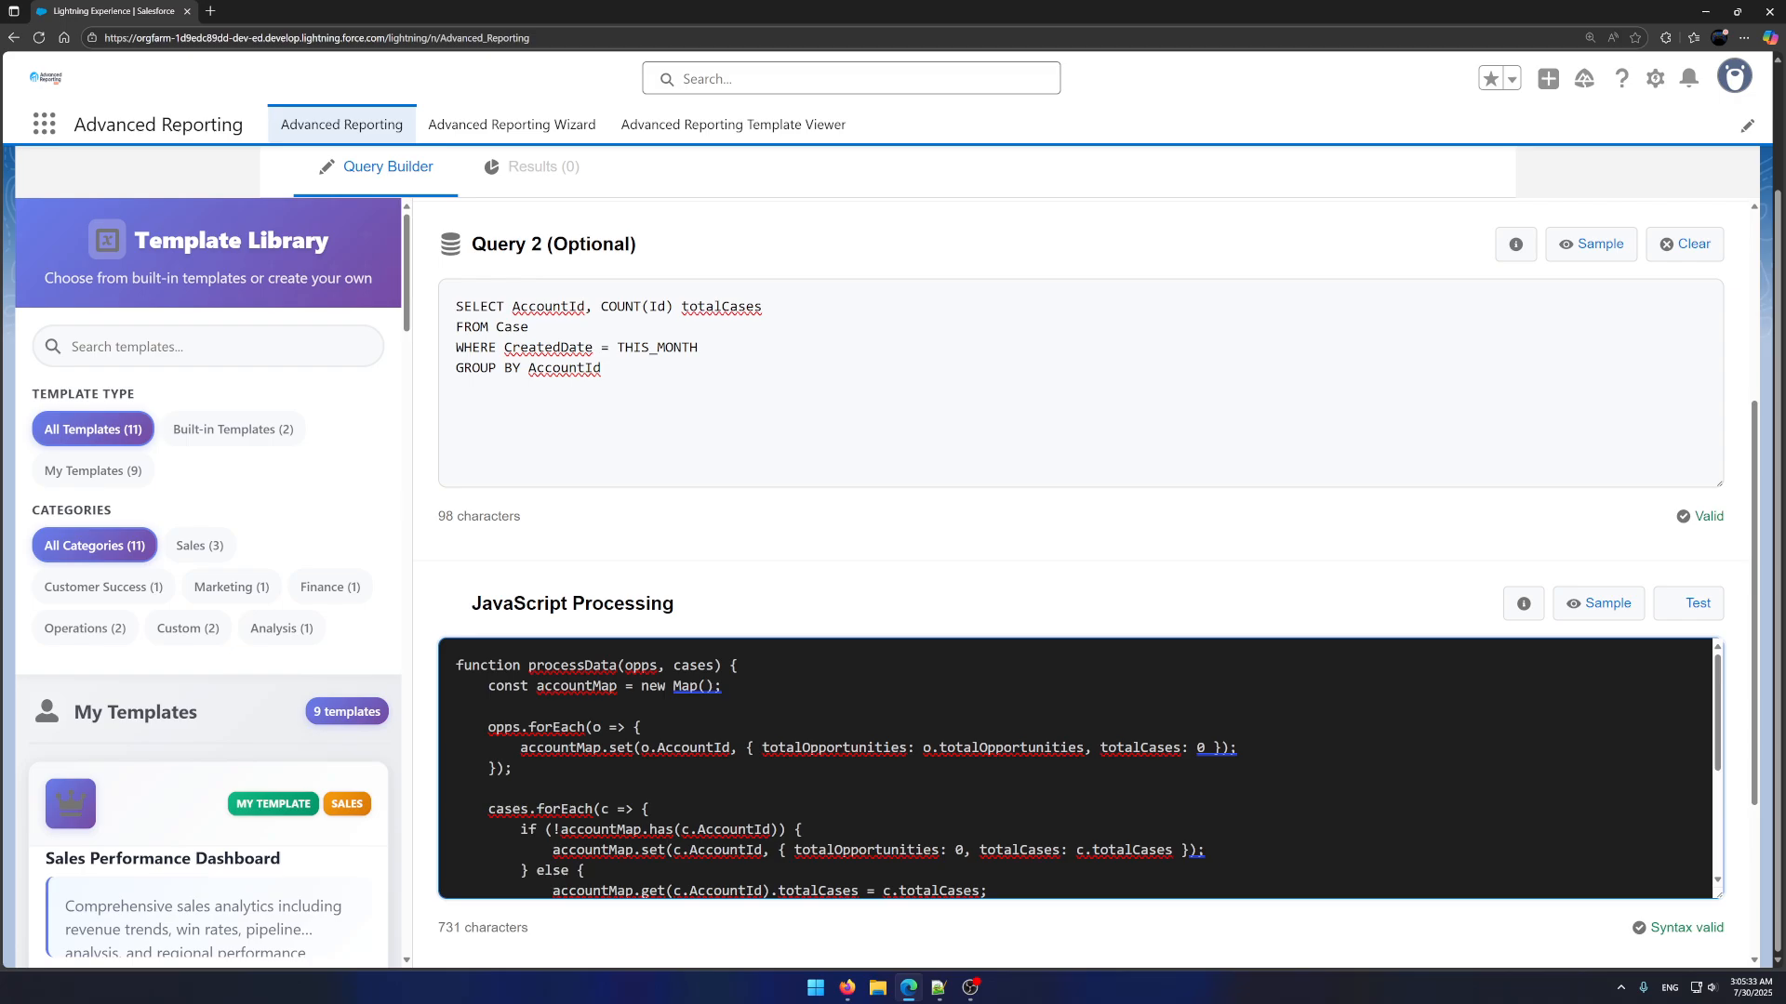
scroll(1079, 768, down, 1)
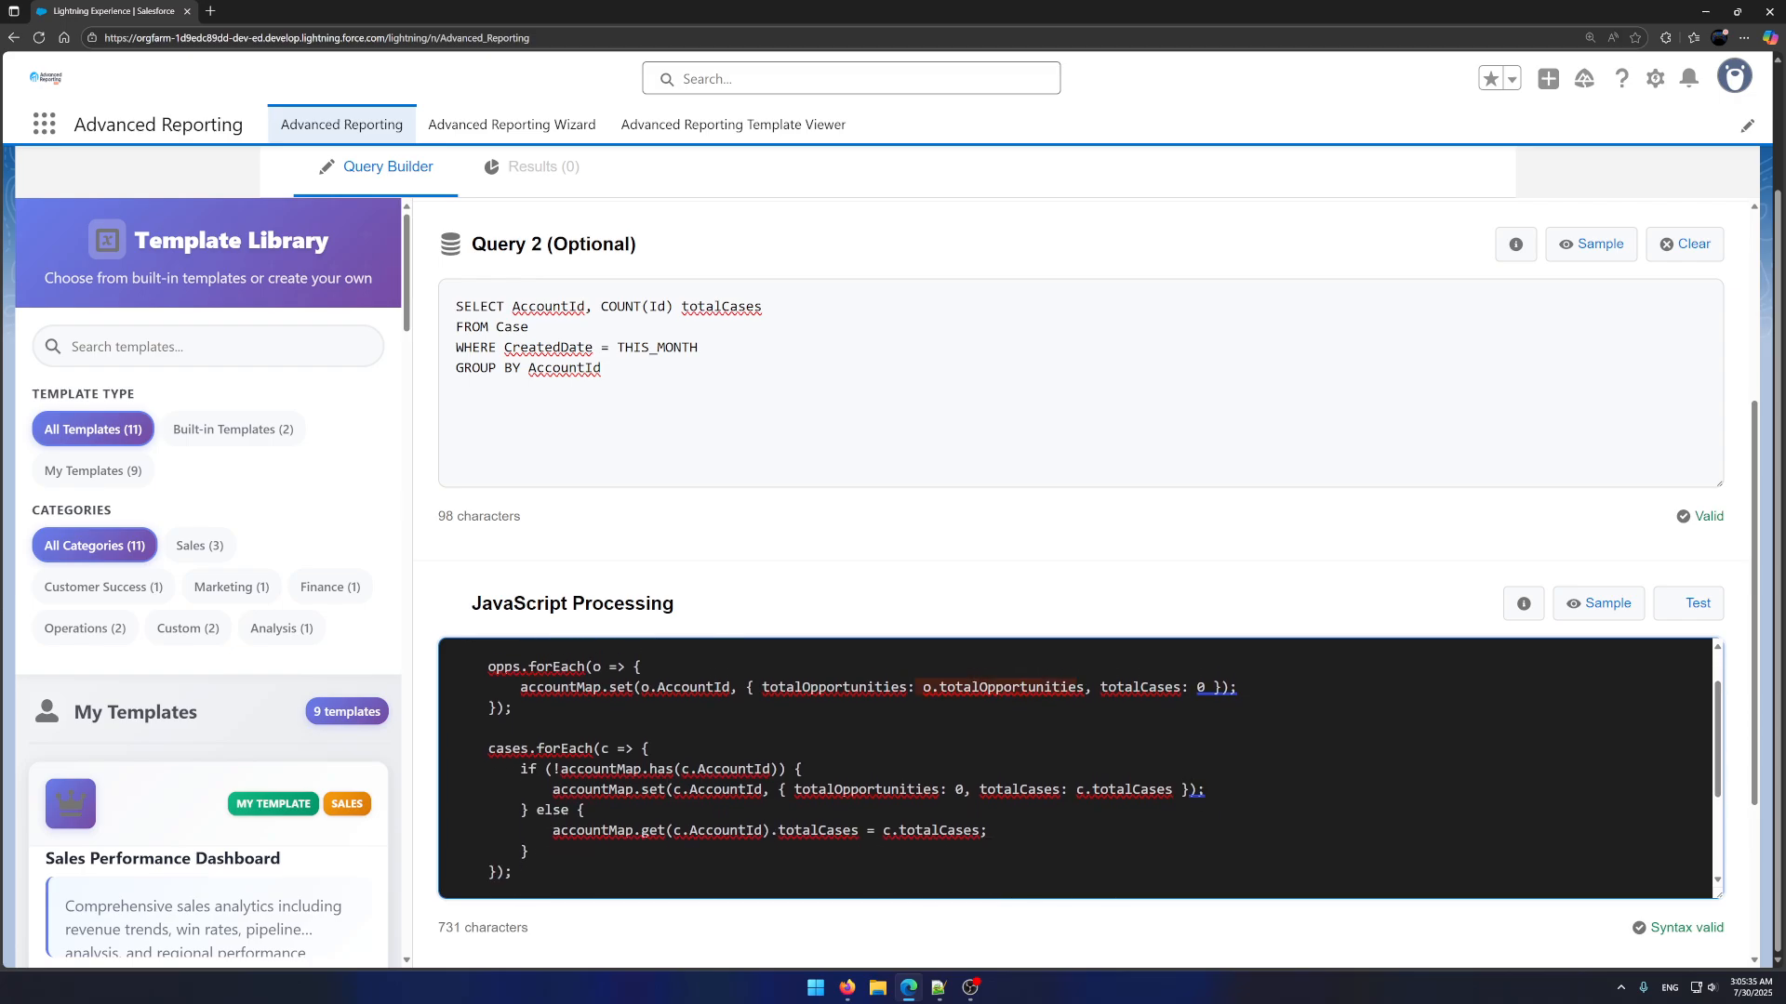
scroll(1078, 768, up, 1)
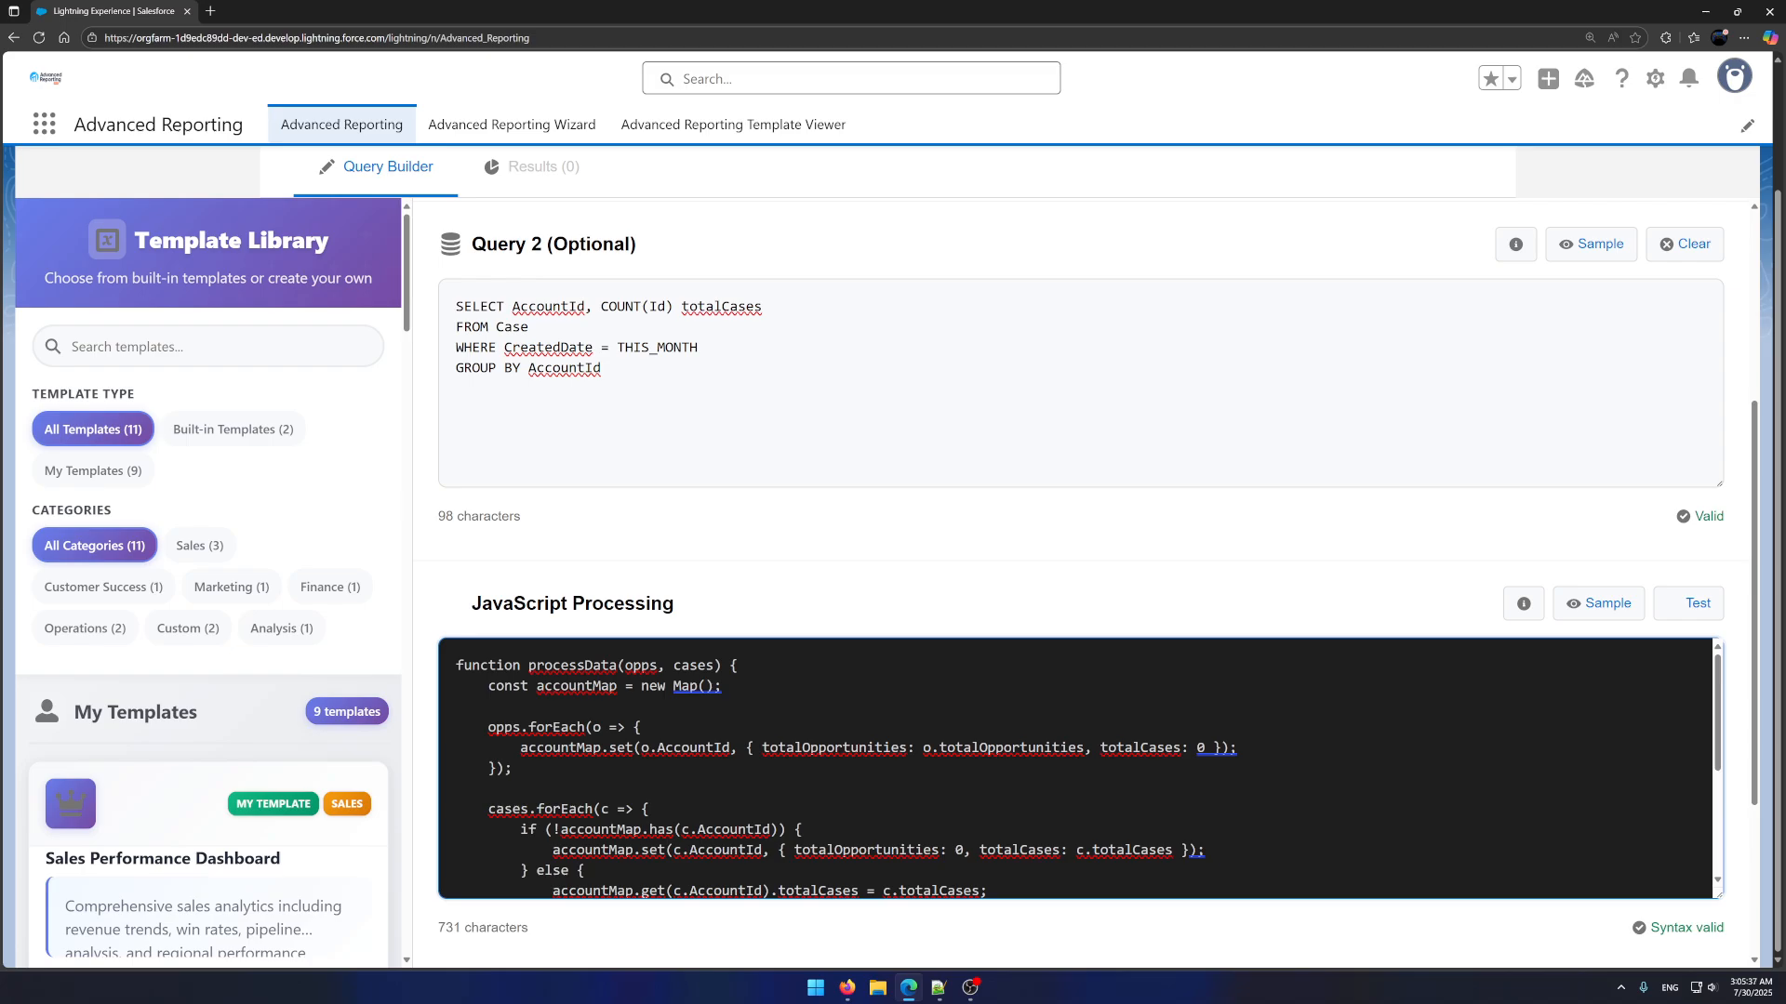
drag(494, 686, 723, 685)
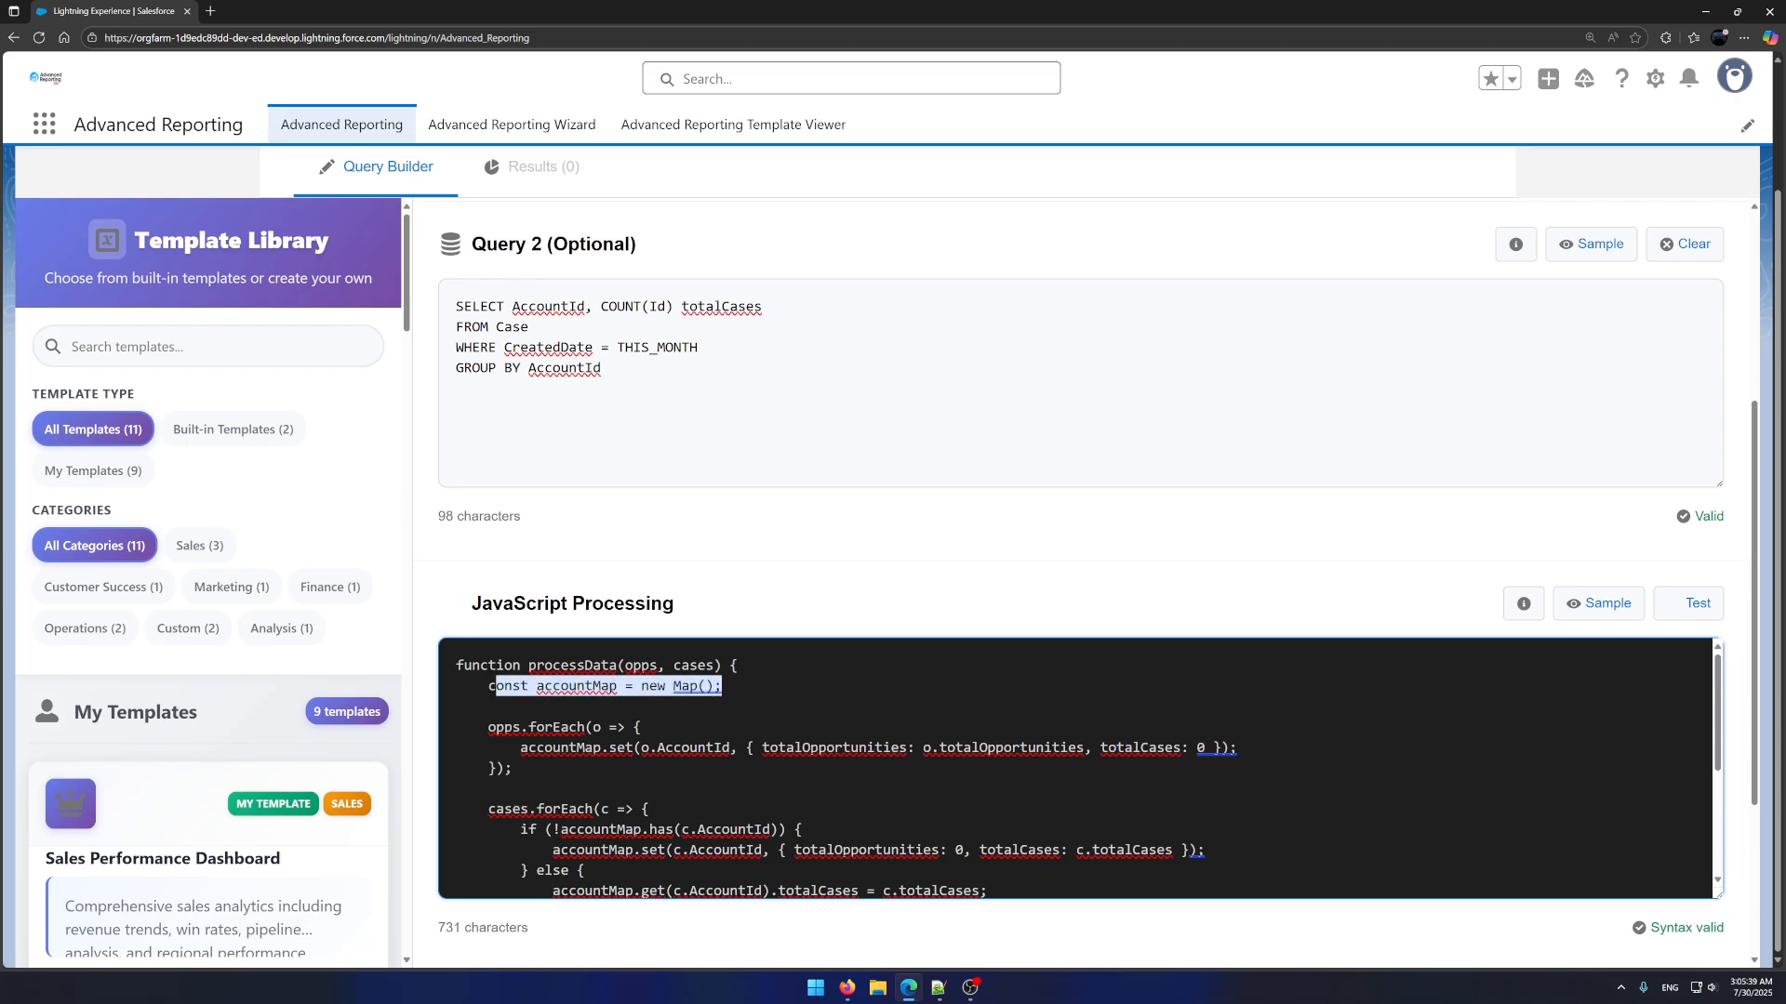
drag(487, 727, 514, 769)
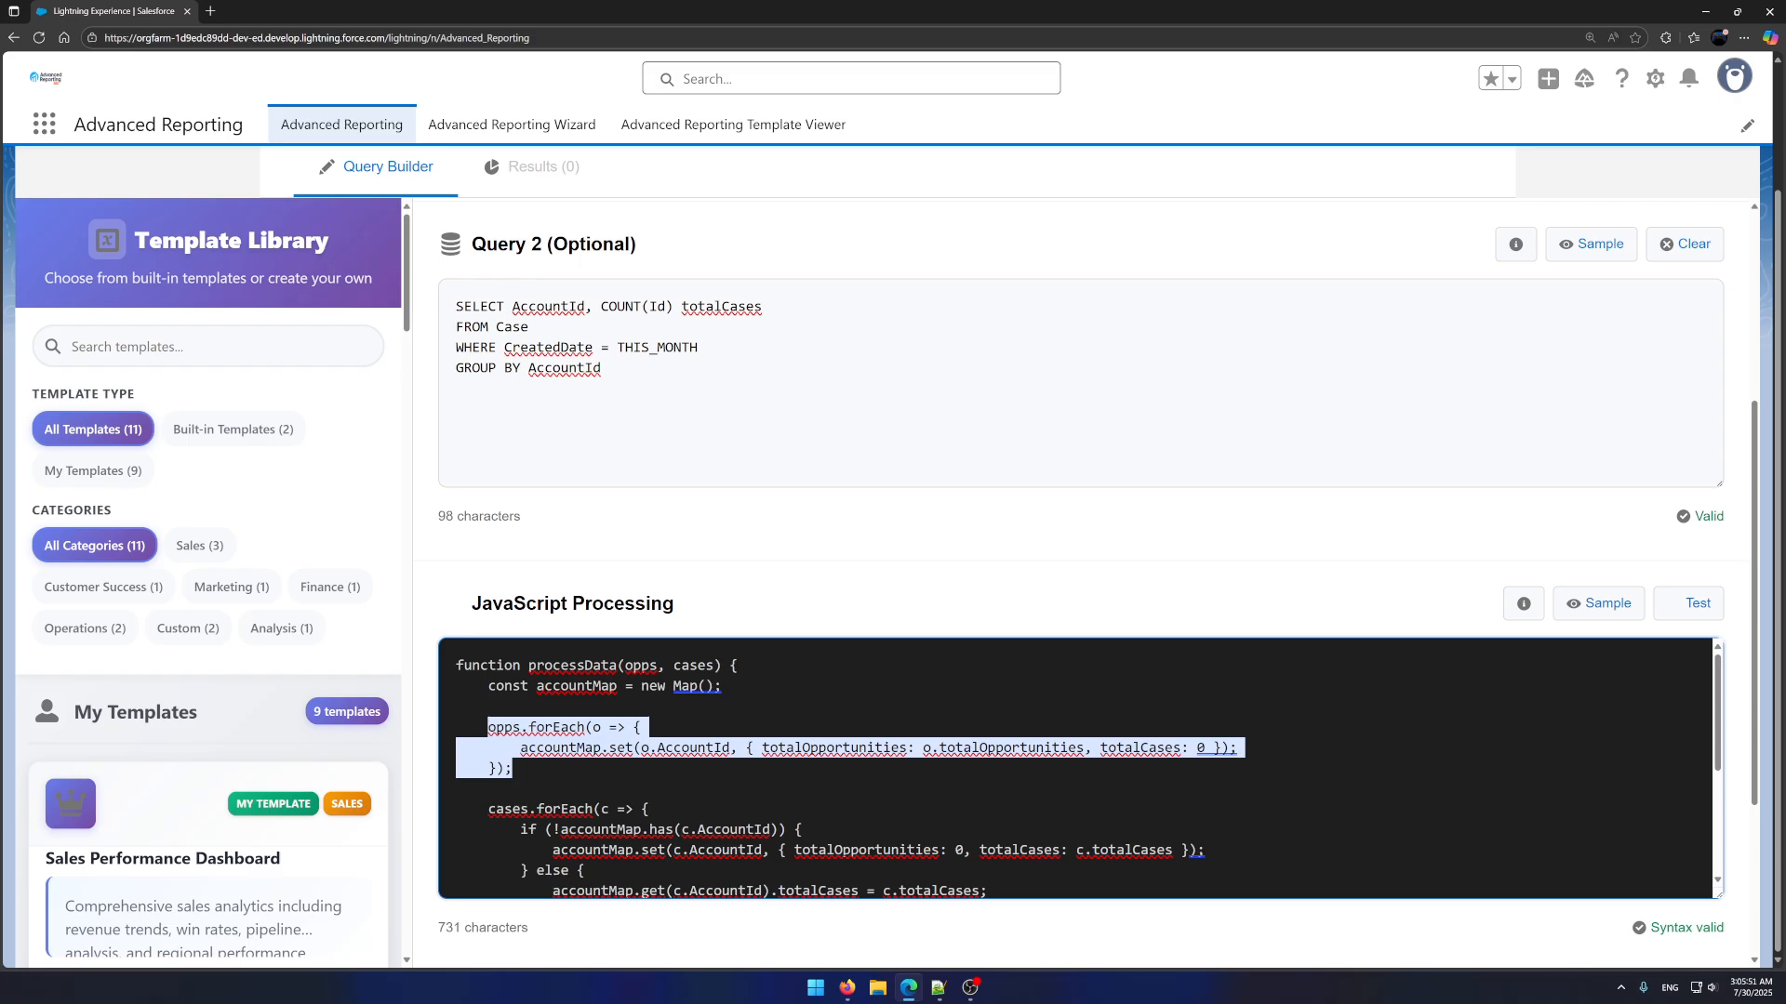
scroll(1088, 770, down, 1)
drag(481, 739, 512, 863)
scroll(512, 862, down, 2)
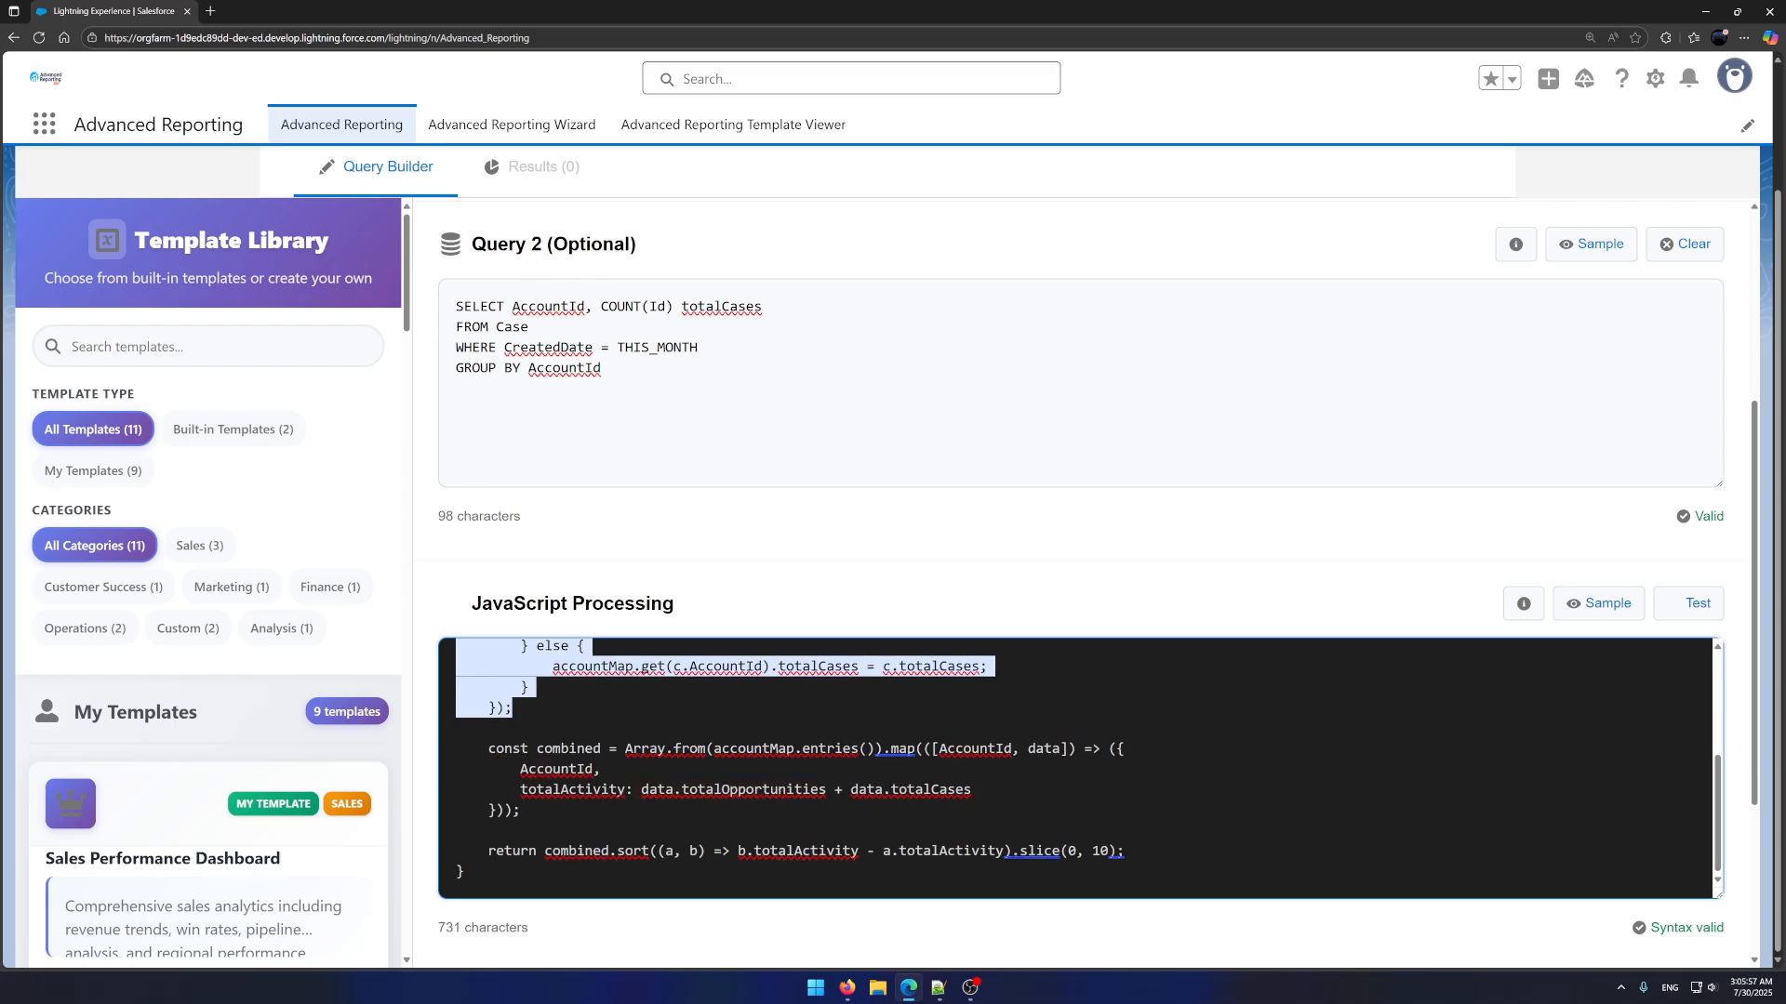
drag(494, 749, 521, 810)
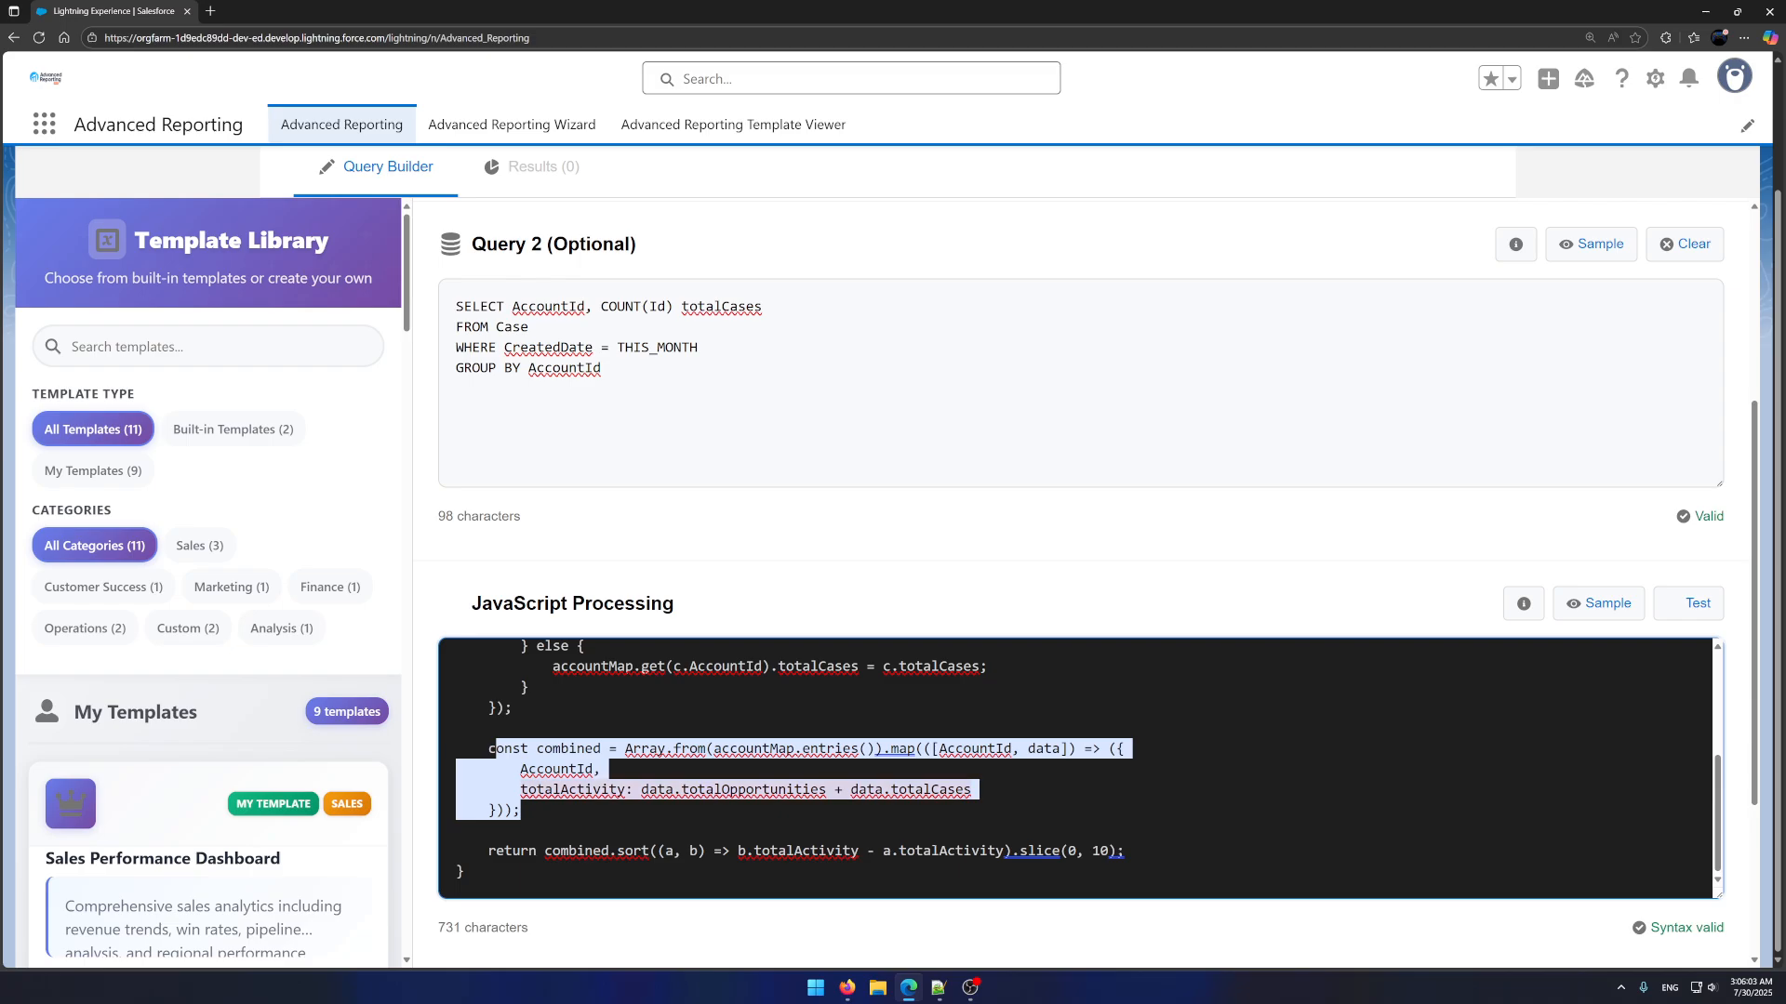
scroll(578, 848, down, 1)
triple_click(558, 781)
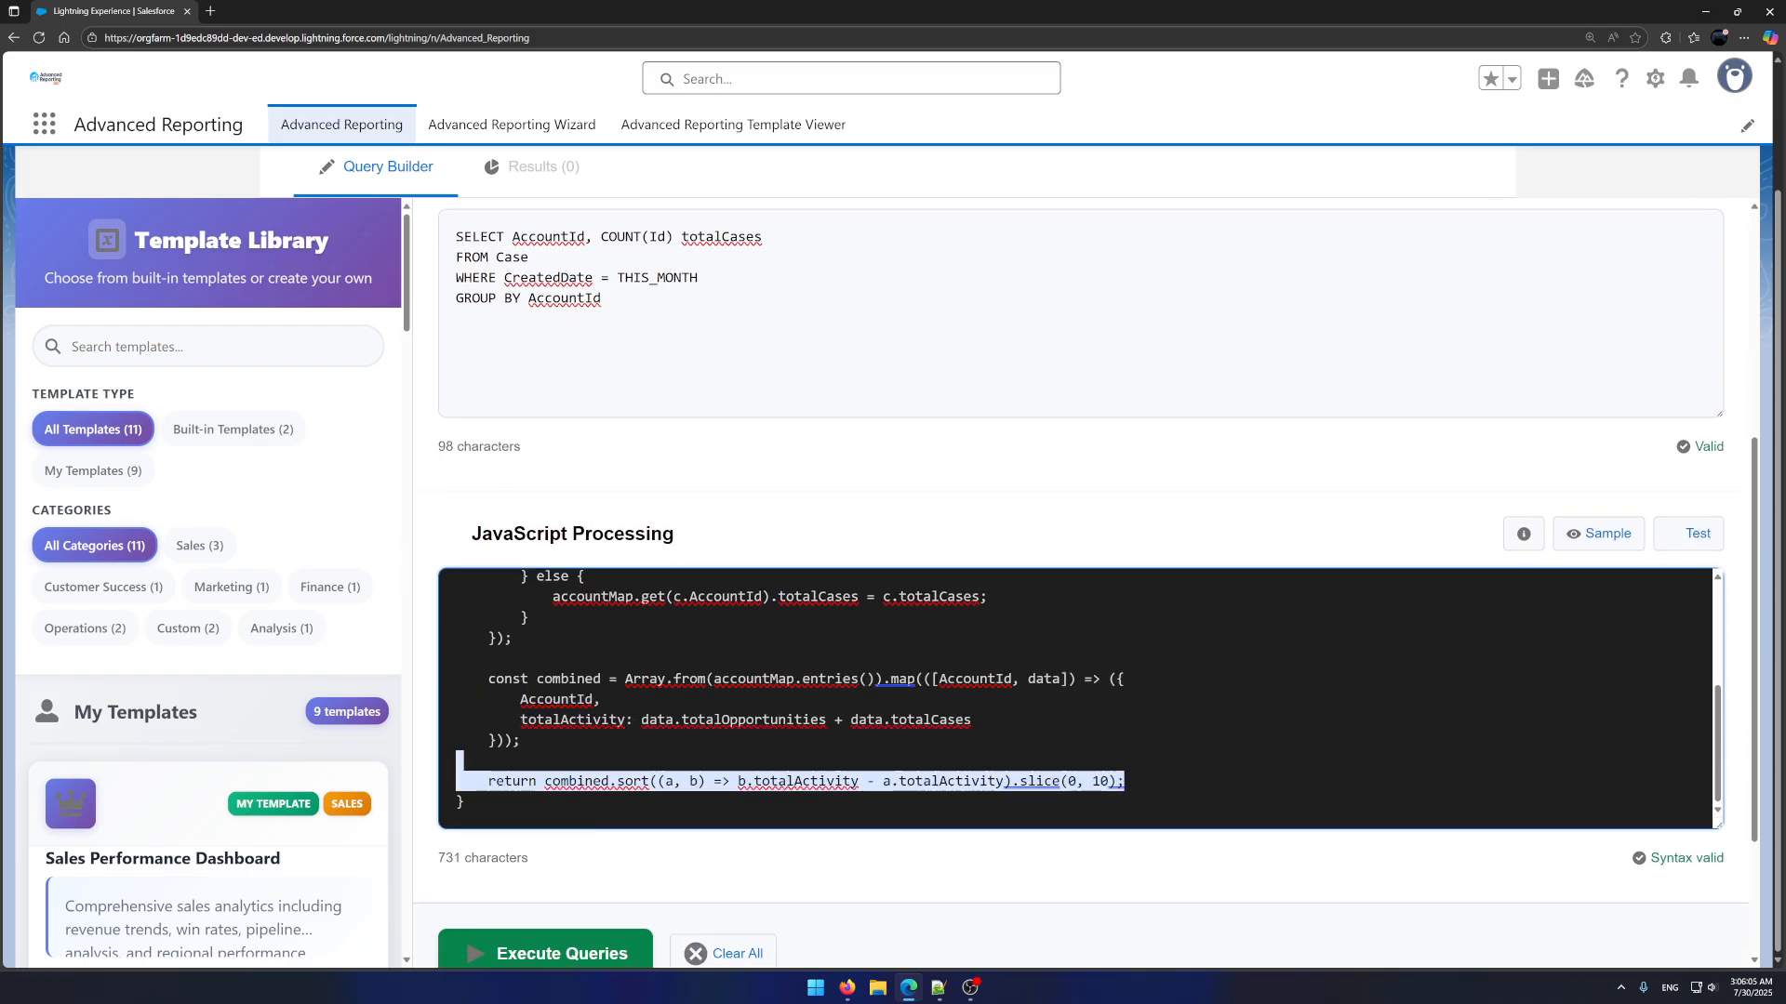
Execute the queries and decline saving the analysis as a template
scroll(559, 821, down, 2)
click(559, 821)
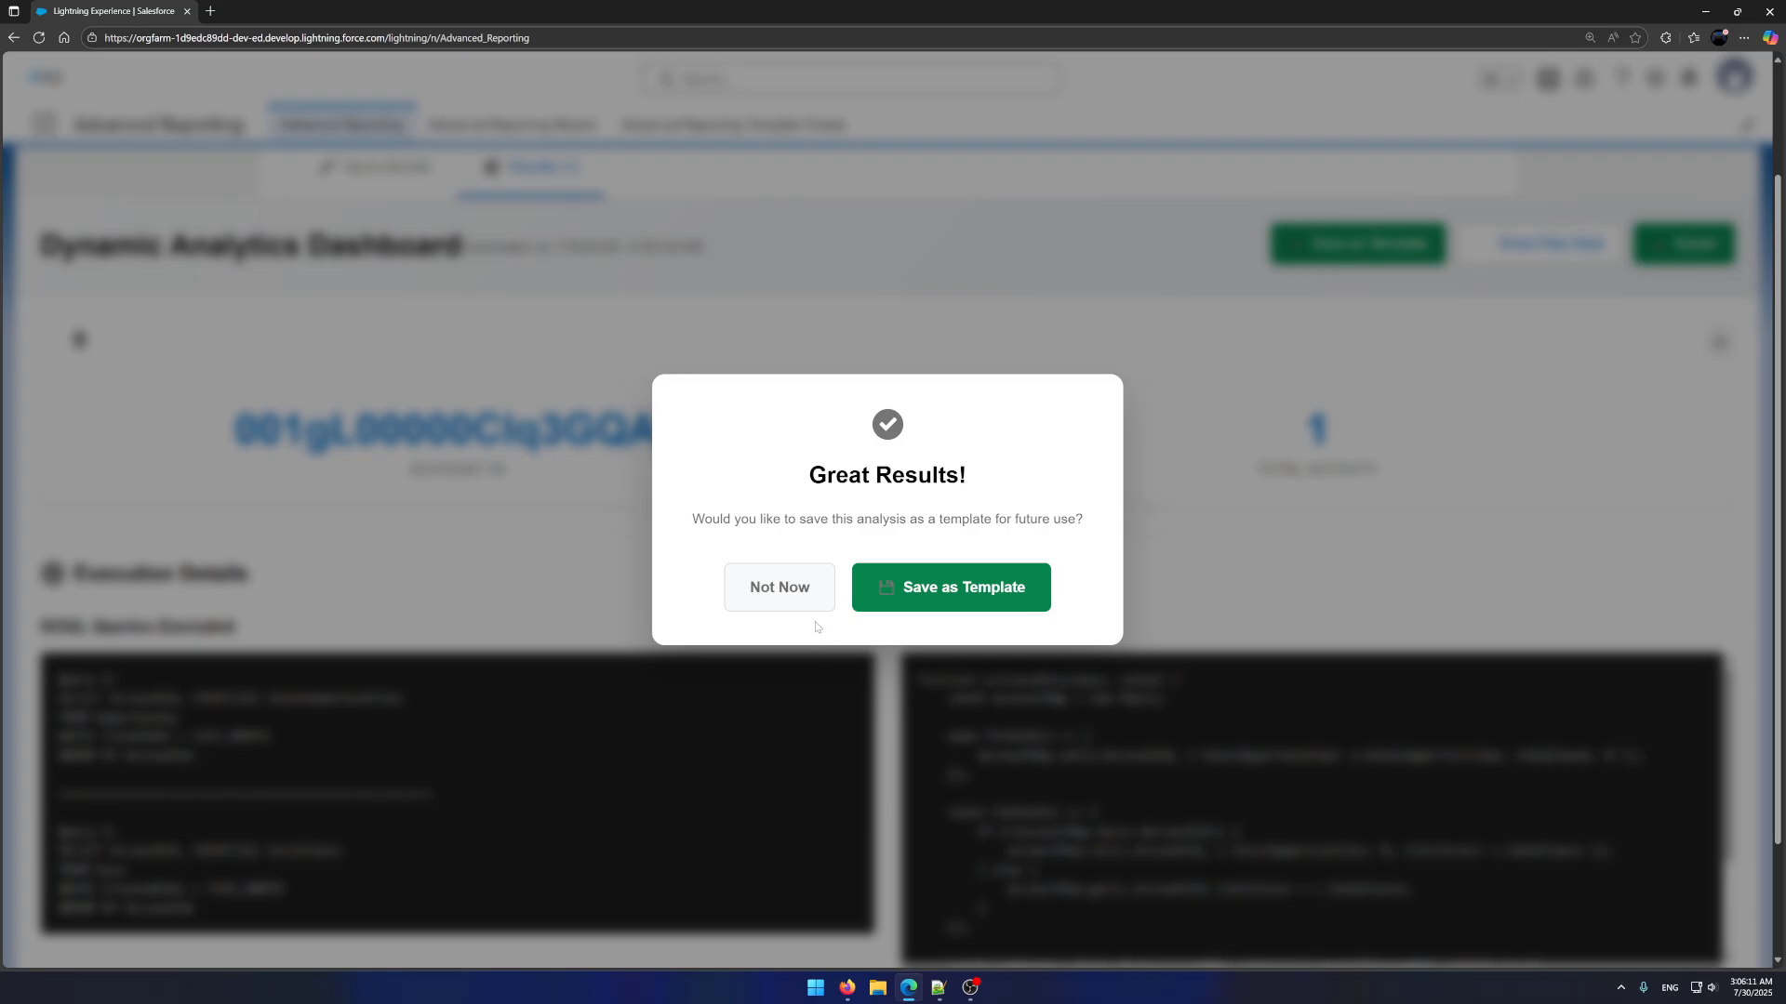
click(782, 588)
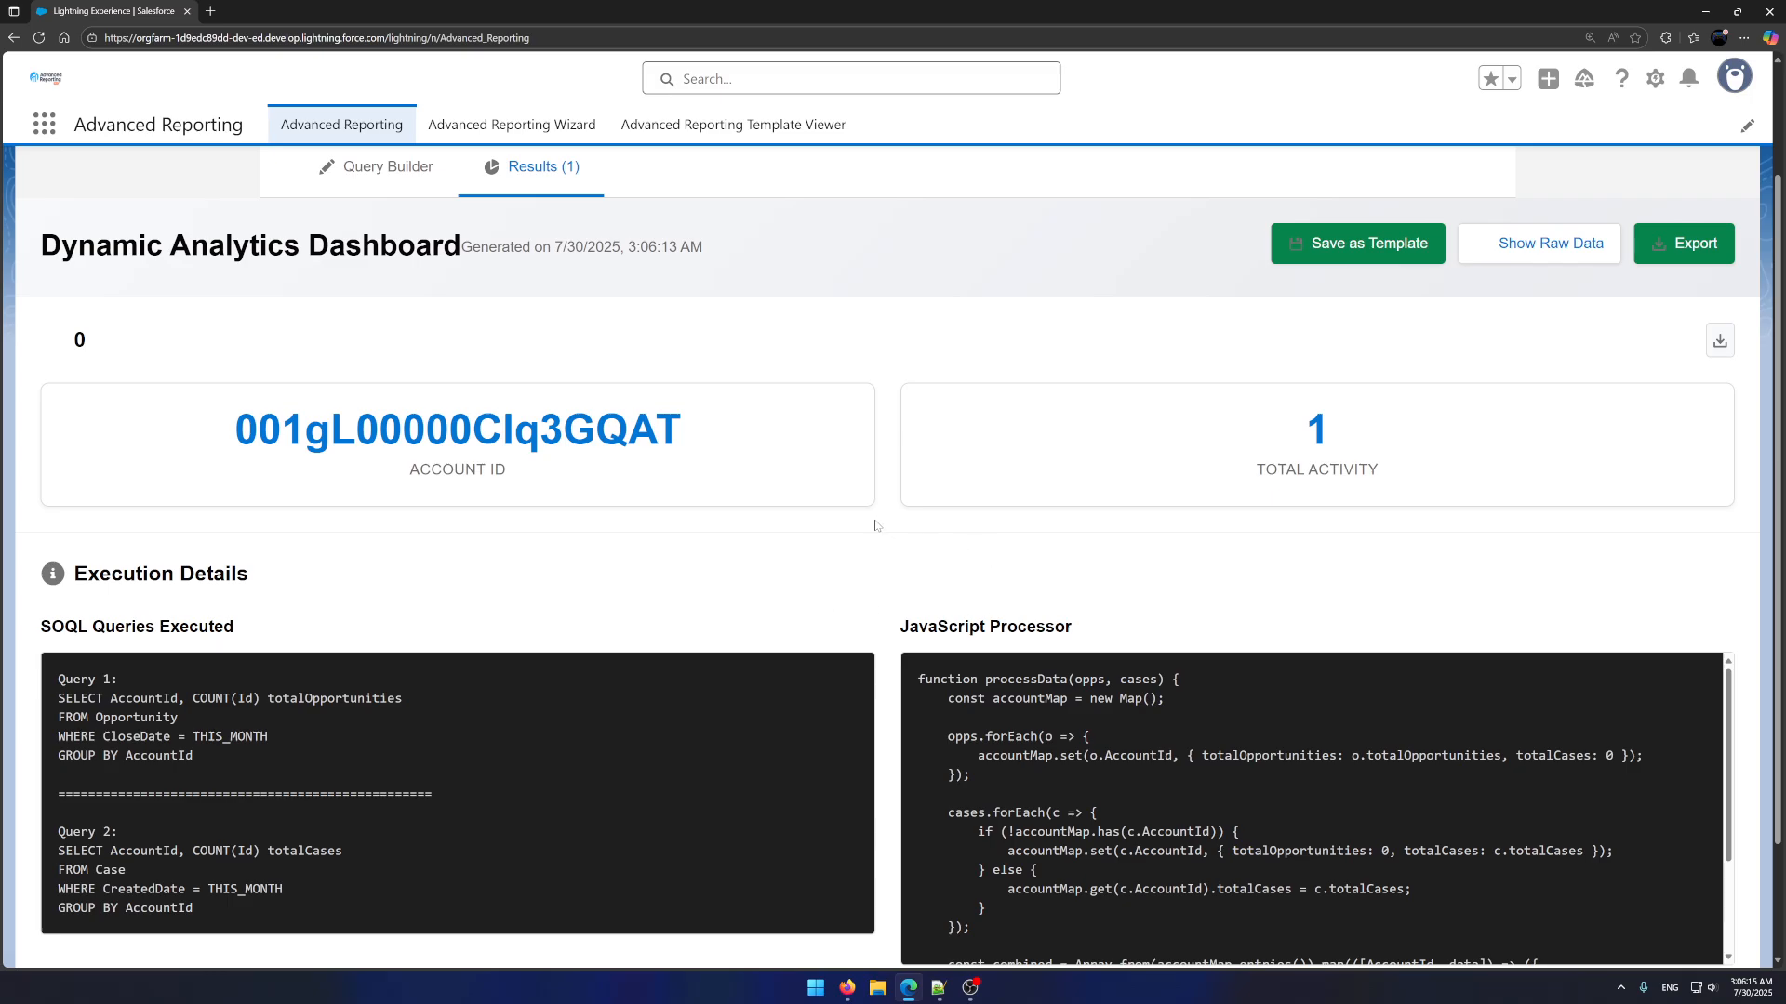
Examine the resulting account ID, total activity and execution details on the Dynamic Analytics Dashboard
drag(307, 430, 662, 420)
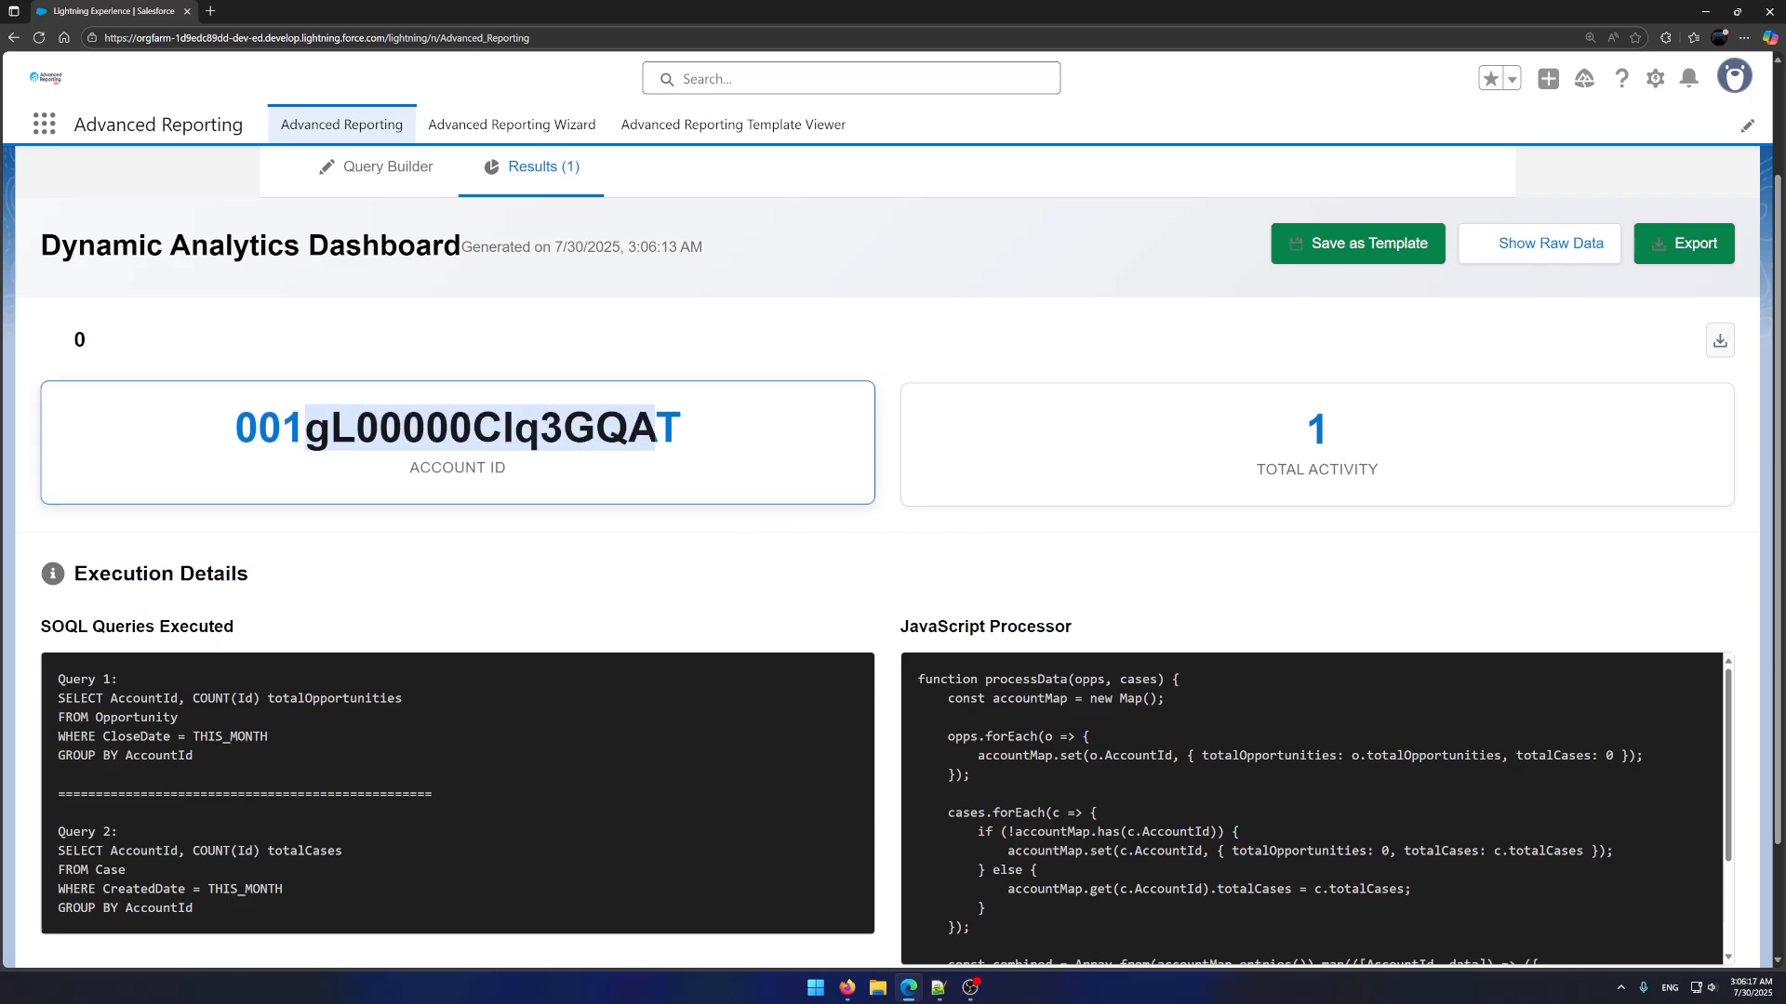
drag(1275, 438, 1376, 439)
scroll(1118, 516, down, 1)
scroll(1118, 516, down, 1)
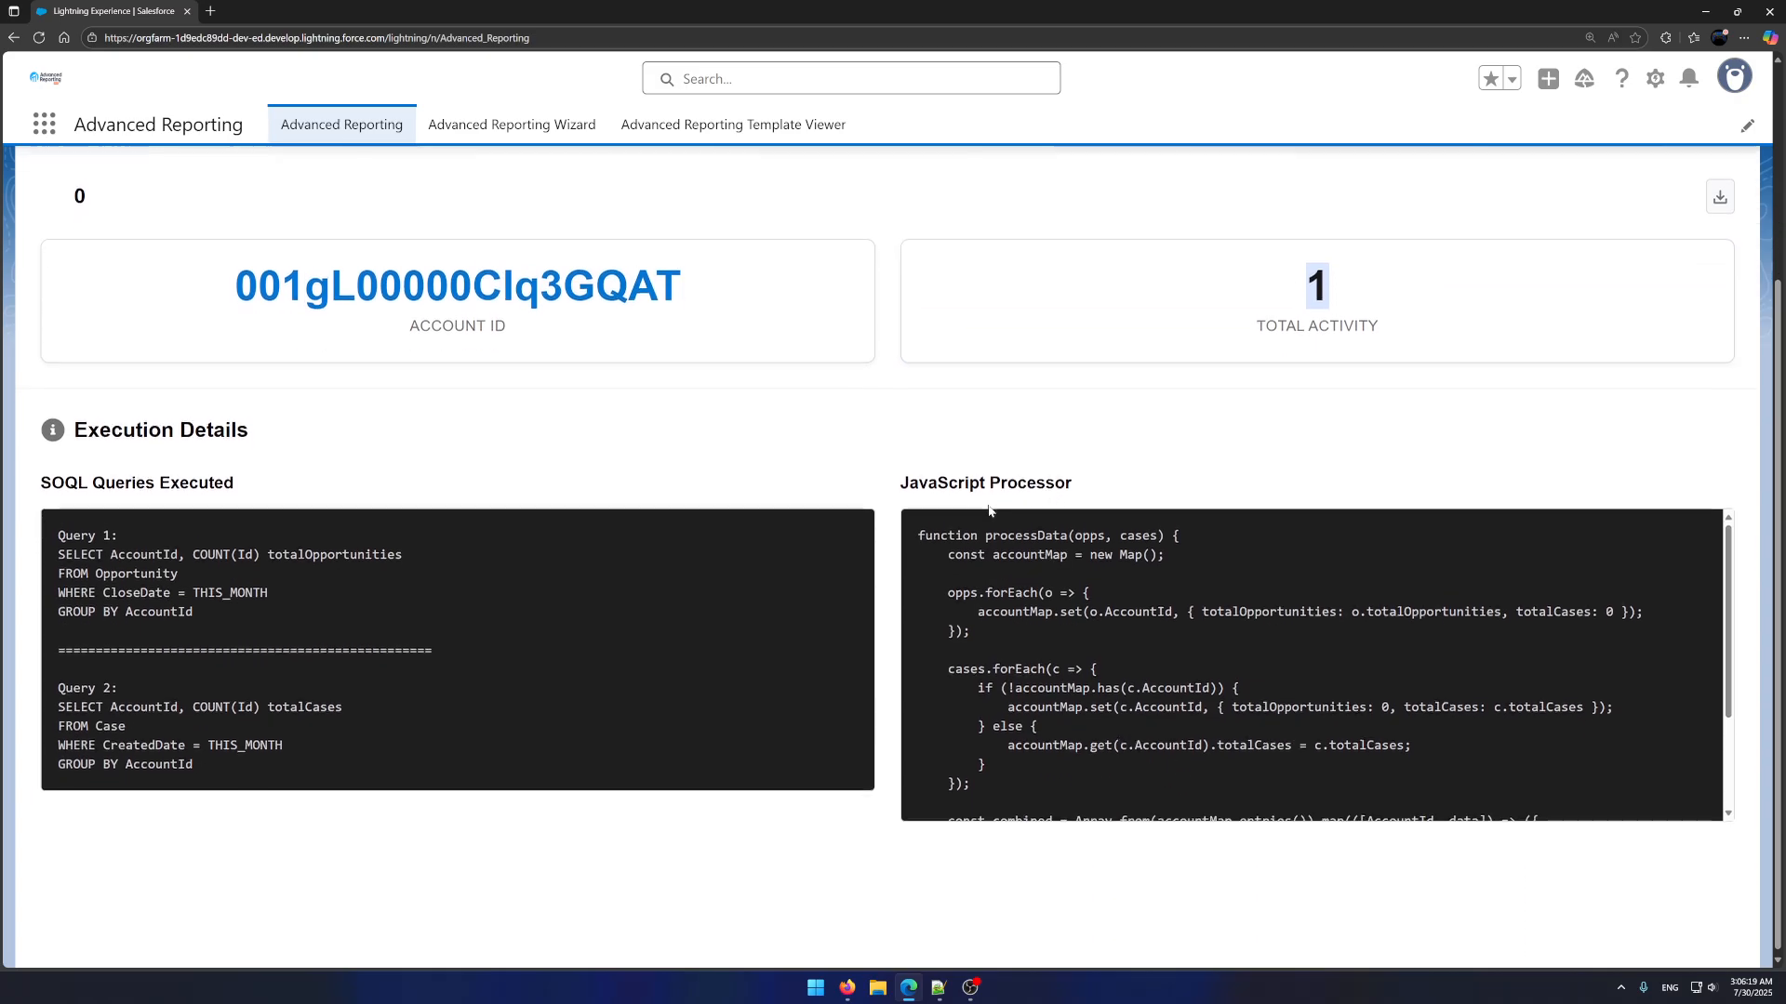
scroll(1070, 511, up, 3)
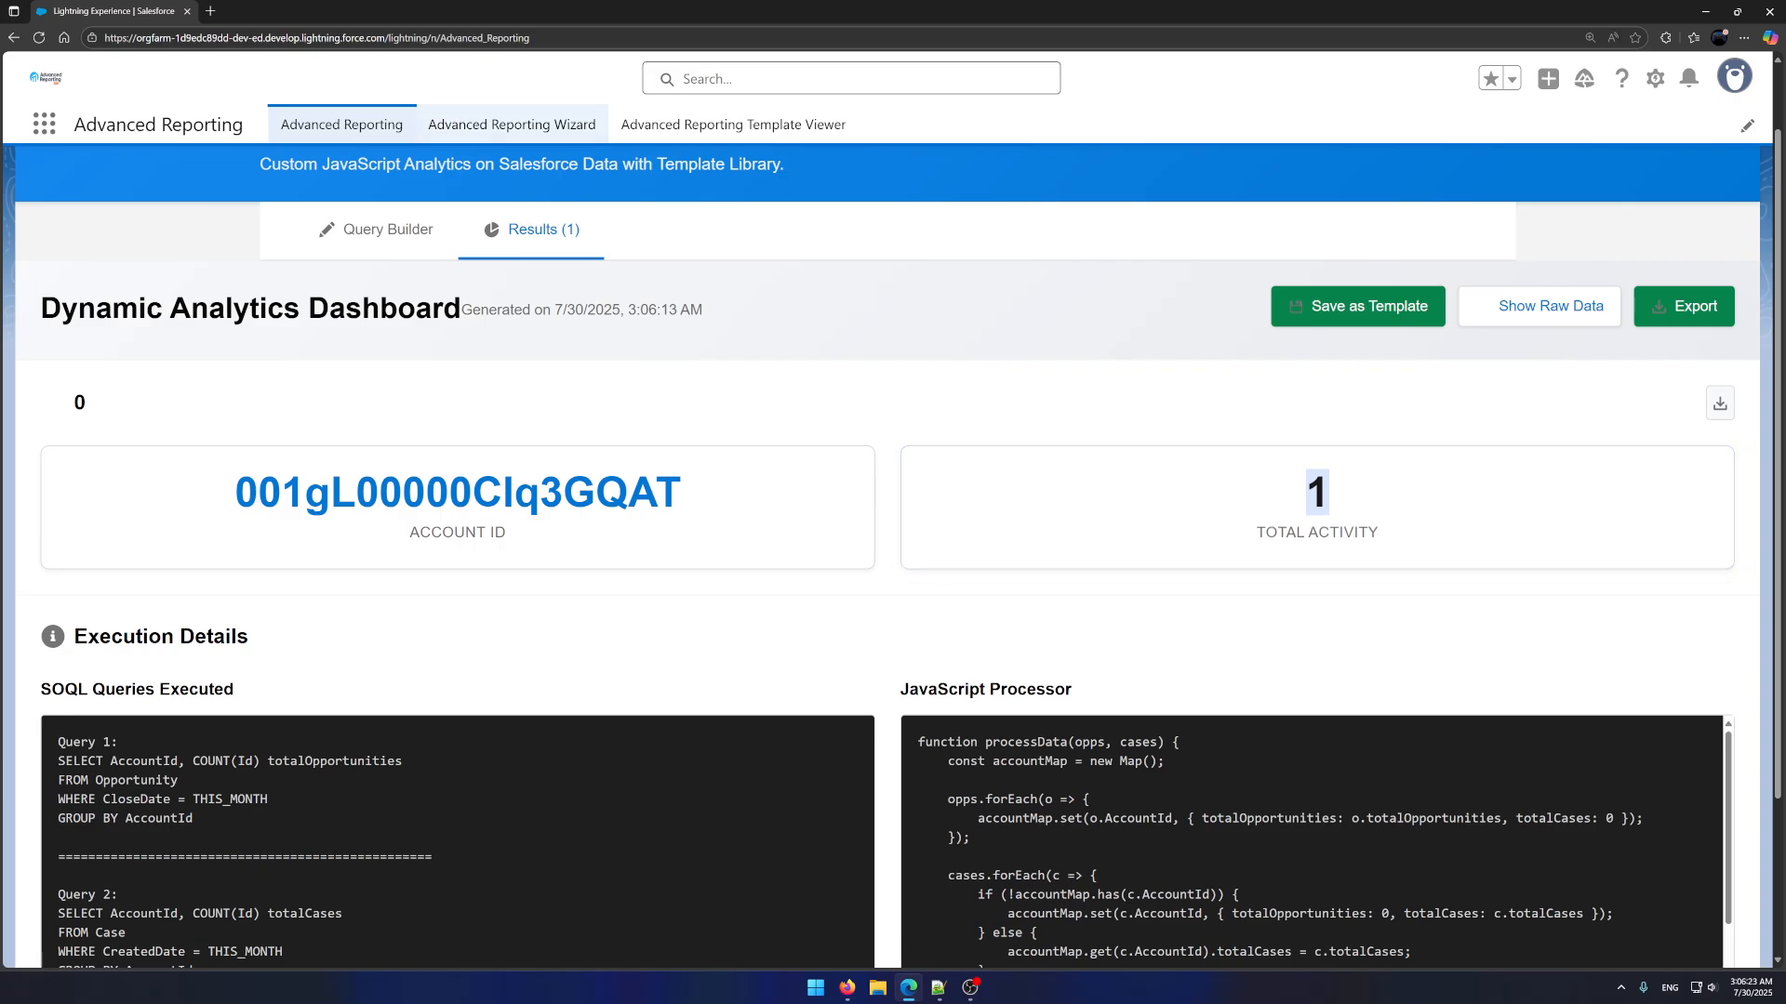
Return to the Query Builder and filter the template library to My Templates
click(381, 229)
scroll(366, 473, down, 1)
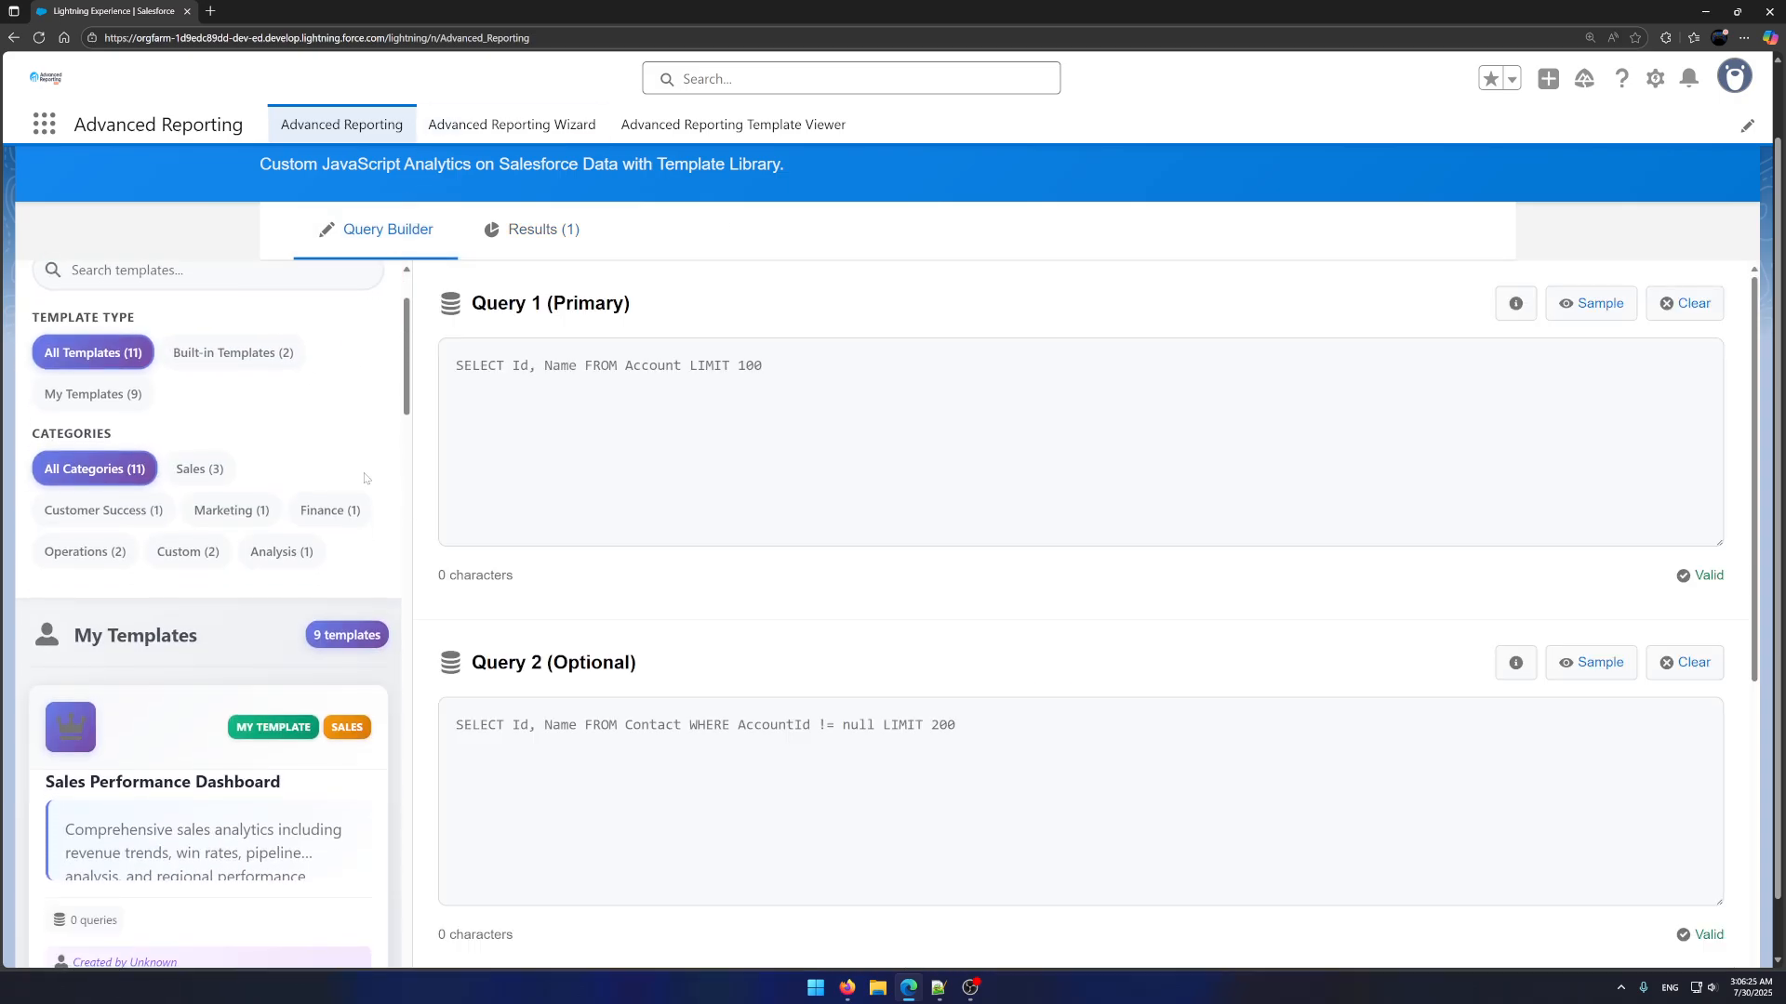
click(93, 408)
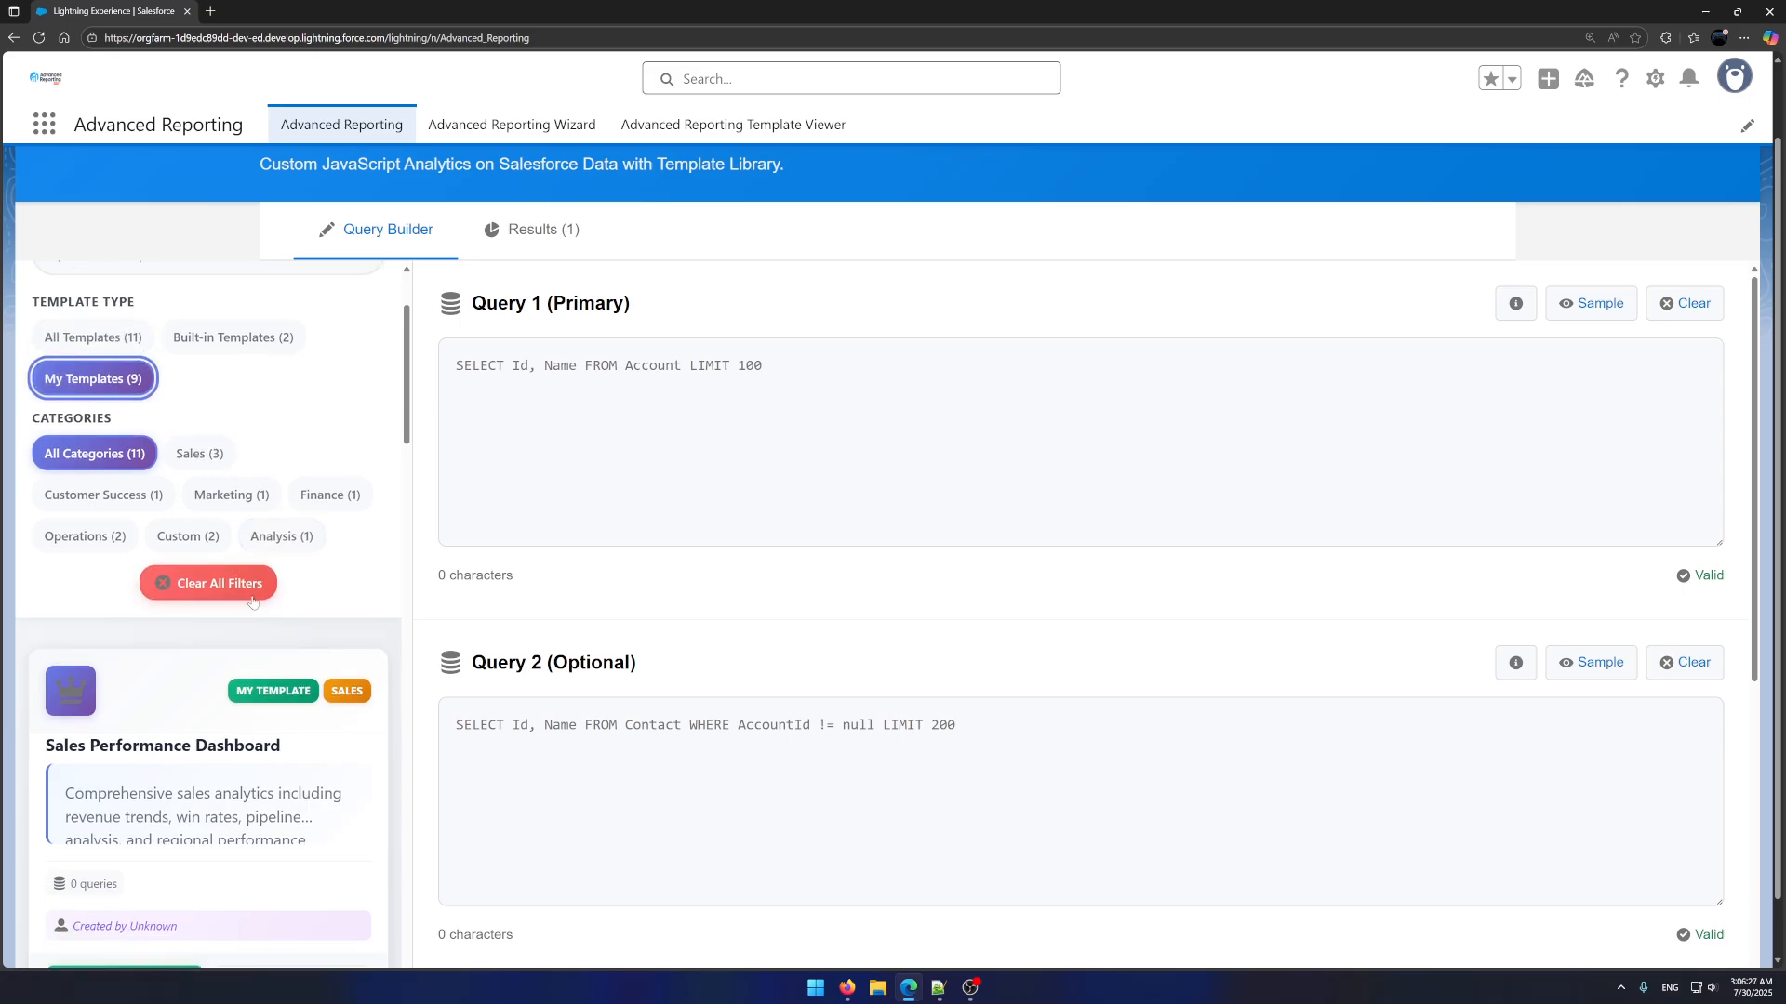
Find the Financial Performance Report among the saved templates and apply it to the query builder
scroll(242, 682, down, 4)
scroll(242, 681, down, 8)
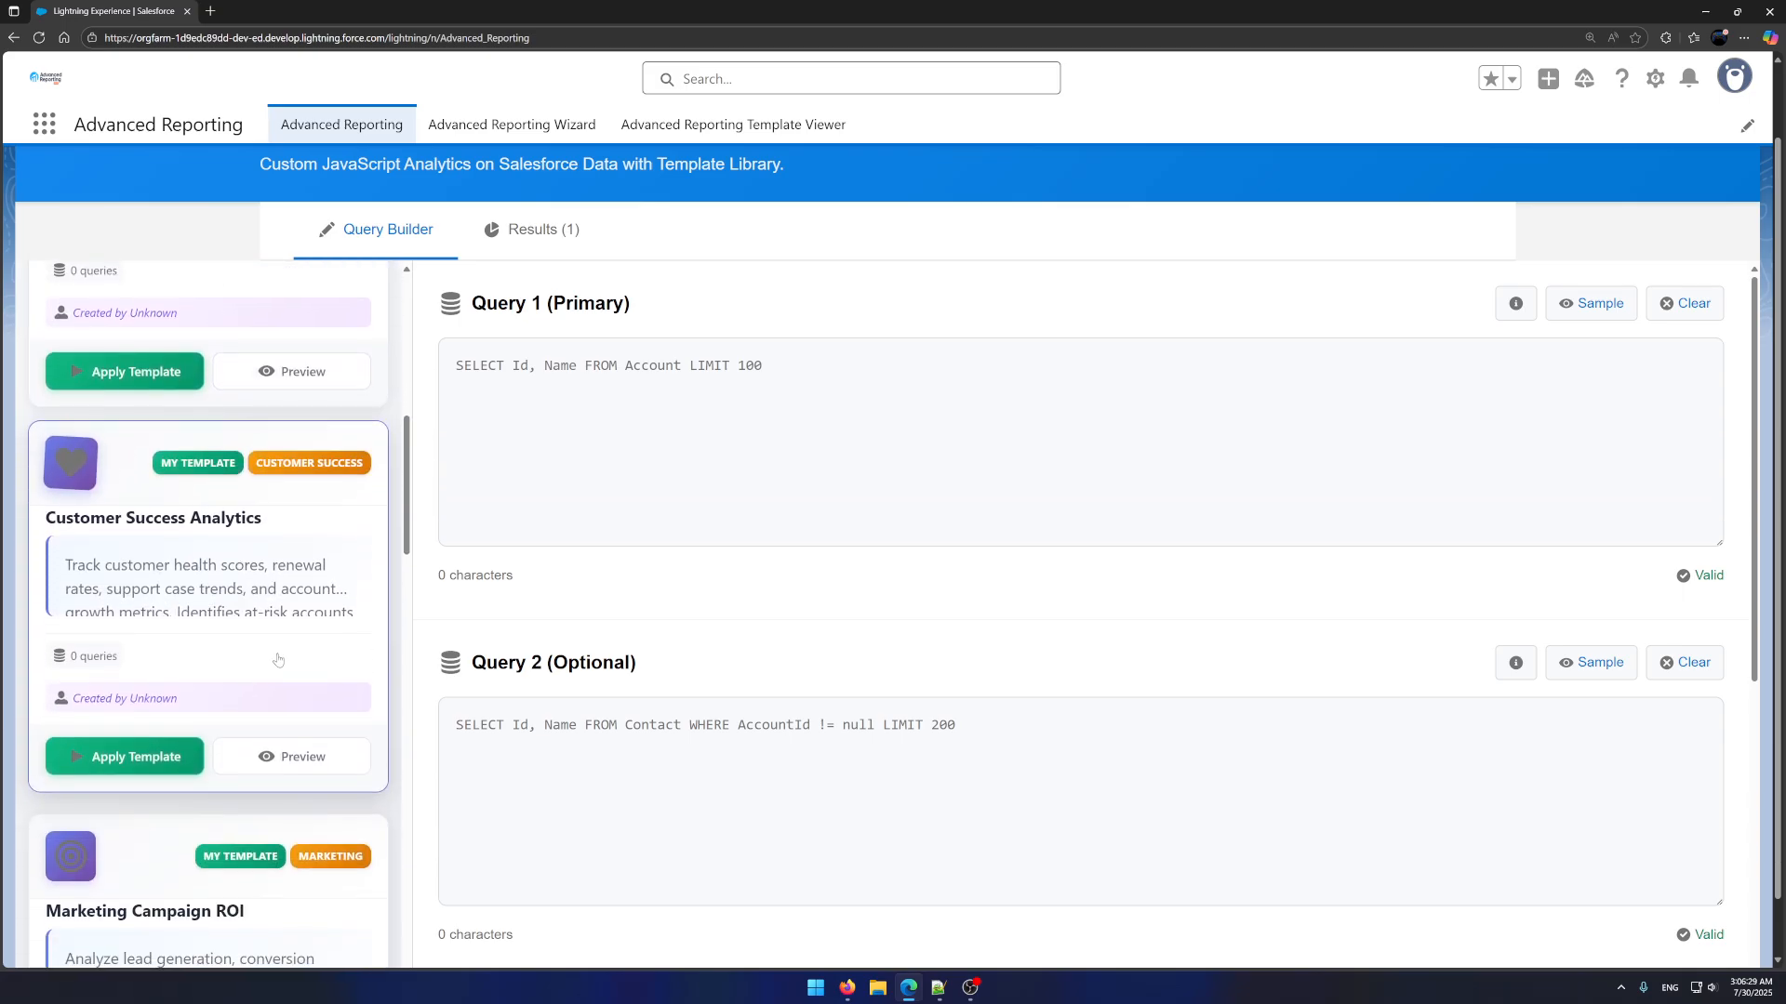
scroll(293, 606, down, 4)
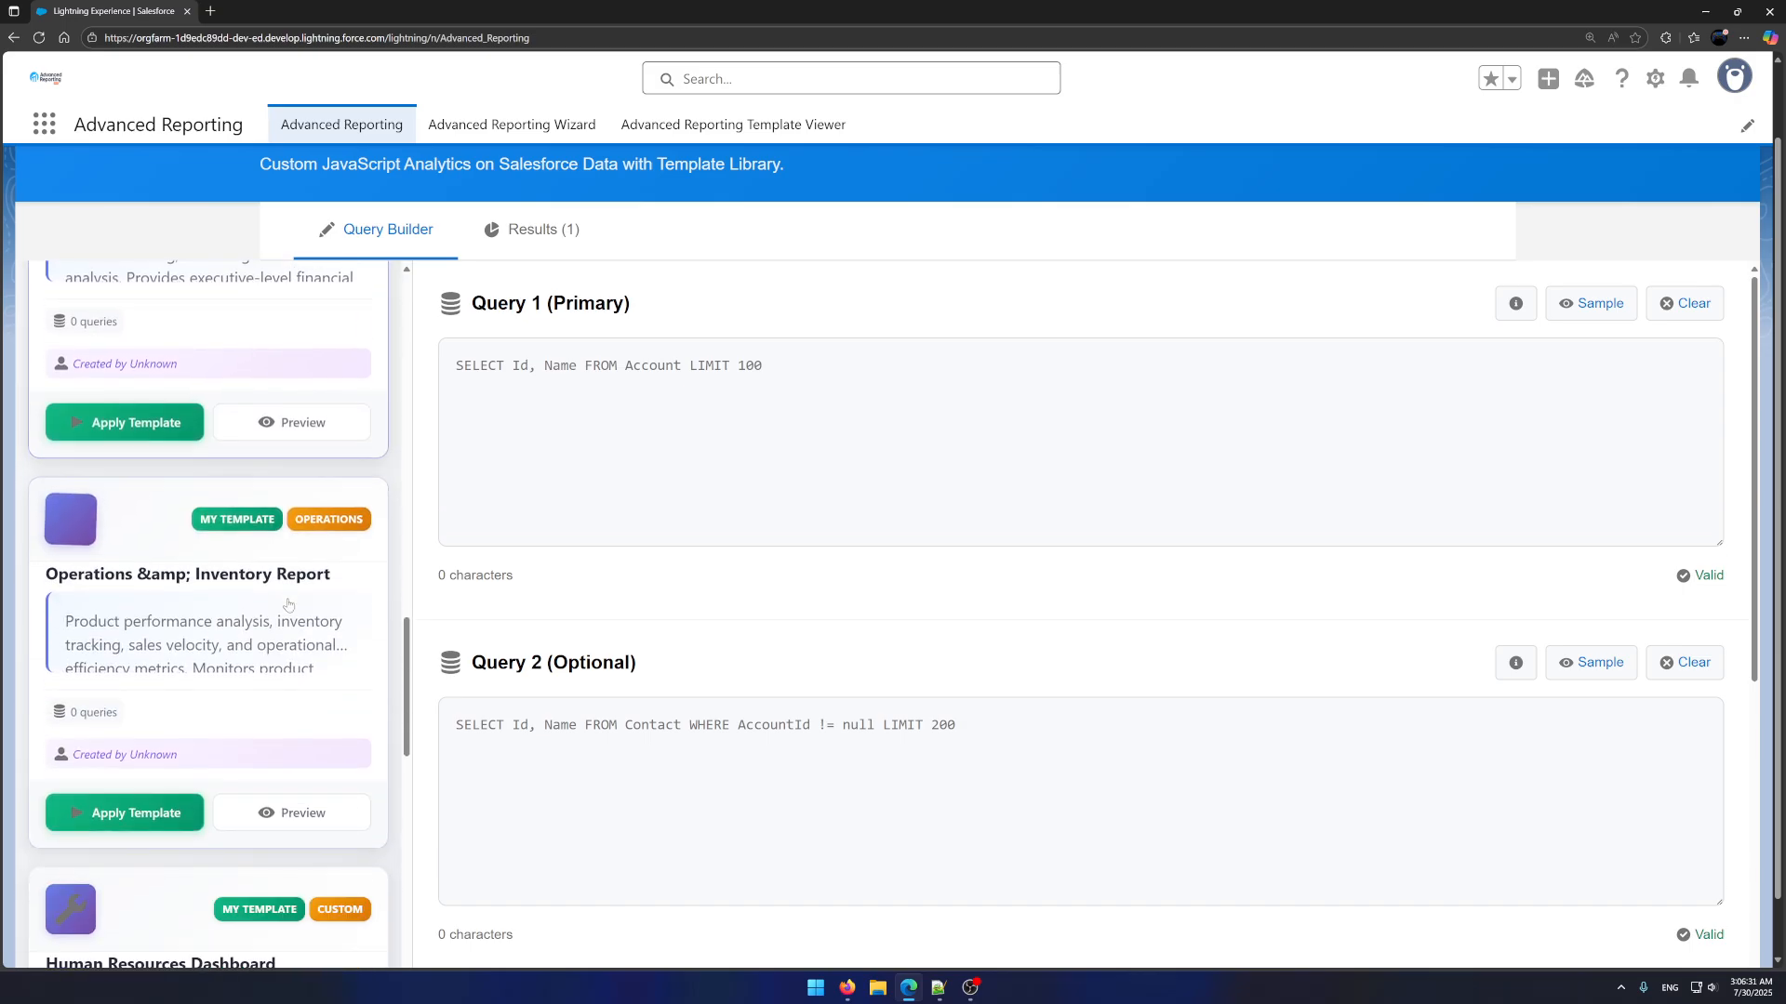
scroll(270, 593, up, 2)
scroll(271, 593, up, 1)
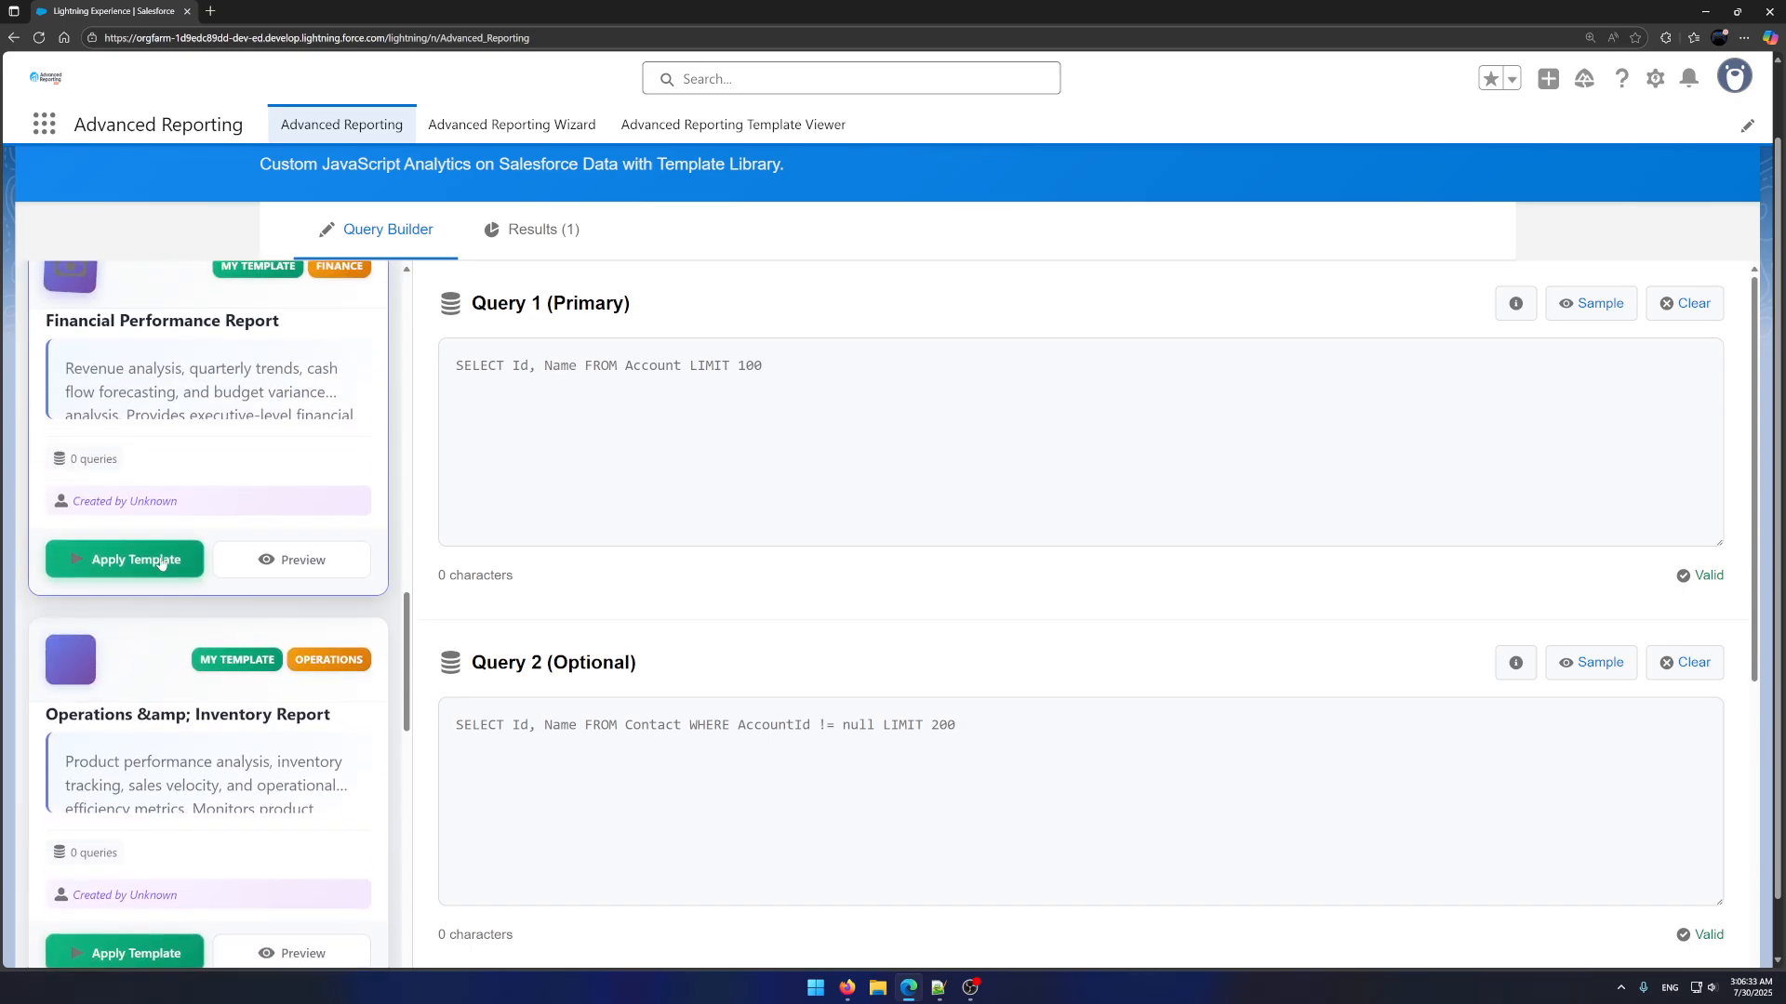
click(146, 562)
Examine the applied template's Opportunity query and Account query, including their selected fields, source objects and date filters
scroll(688, 595, down, 4)
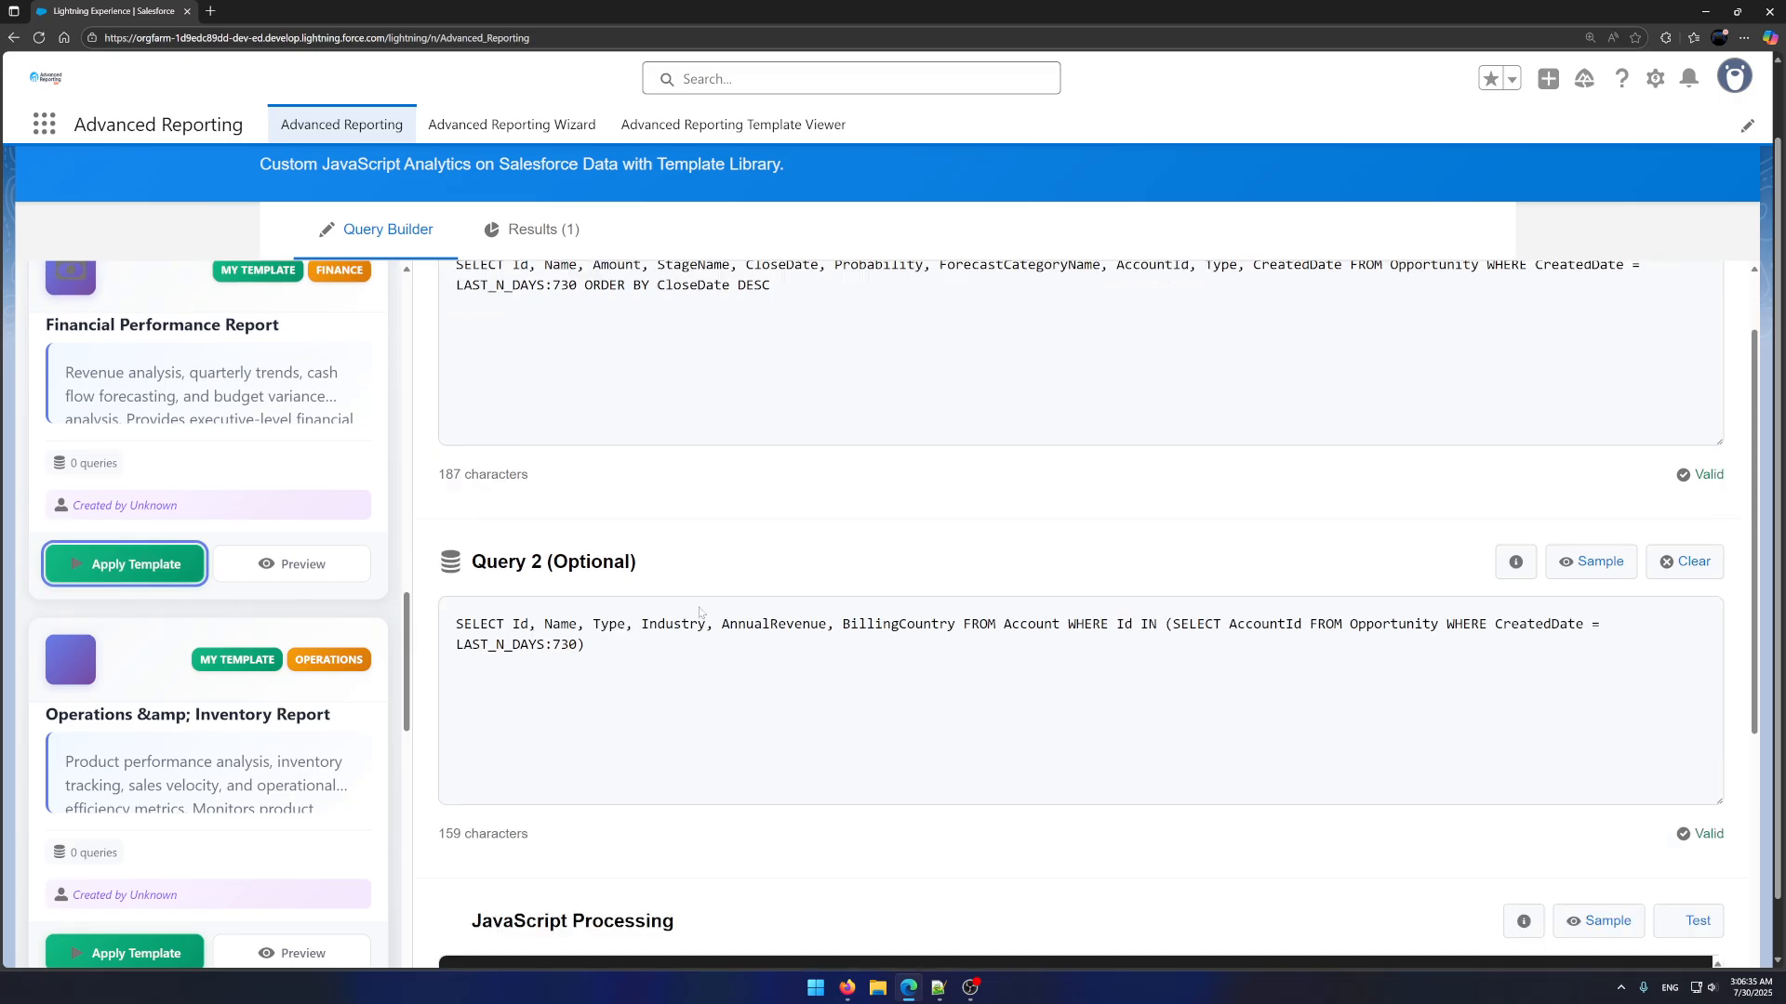
scroll(781, 586, up, 4)
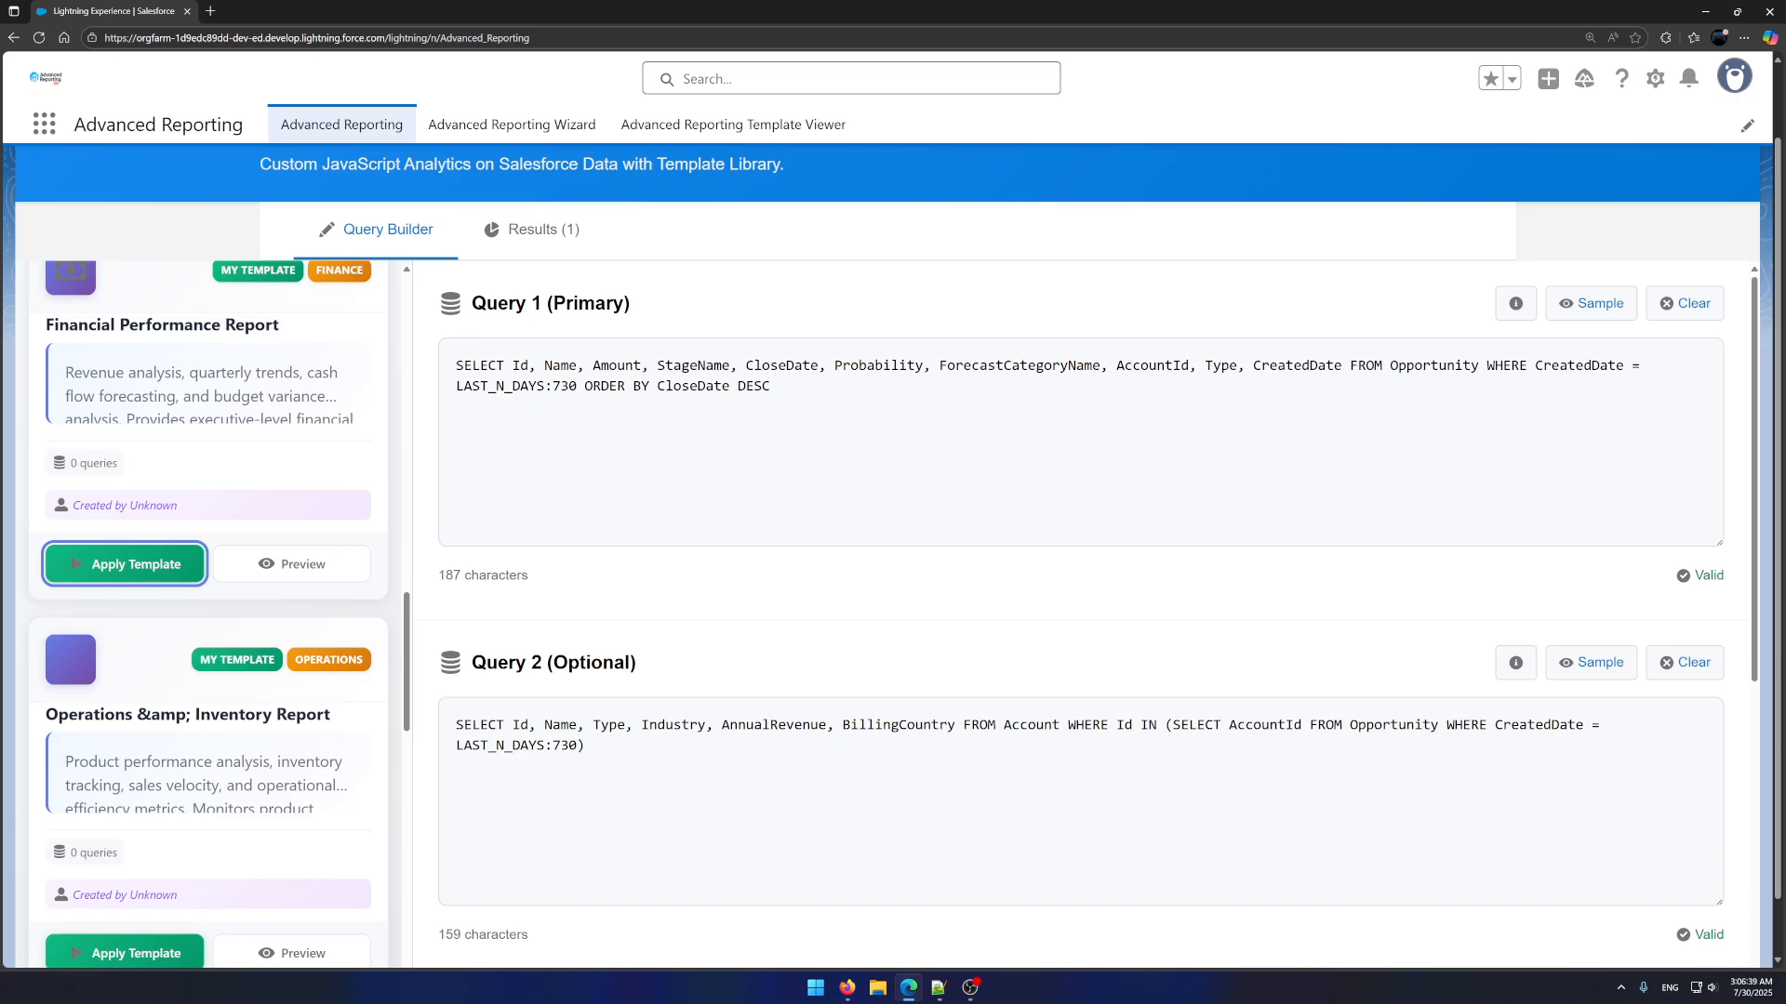
double_click(1434, 365)
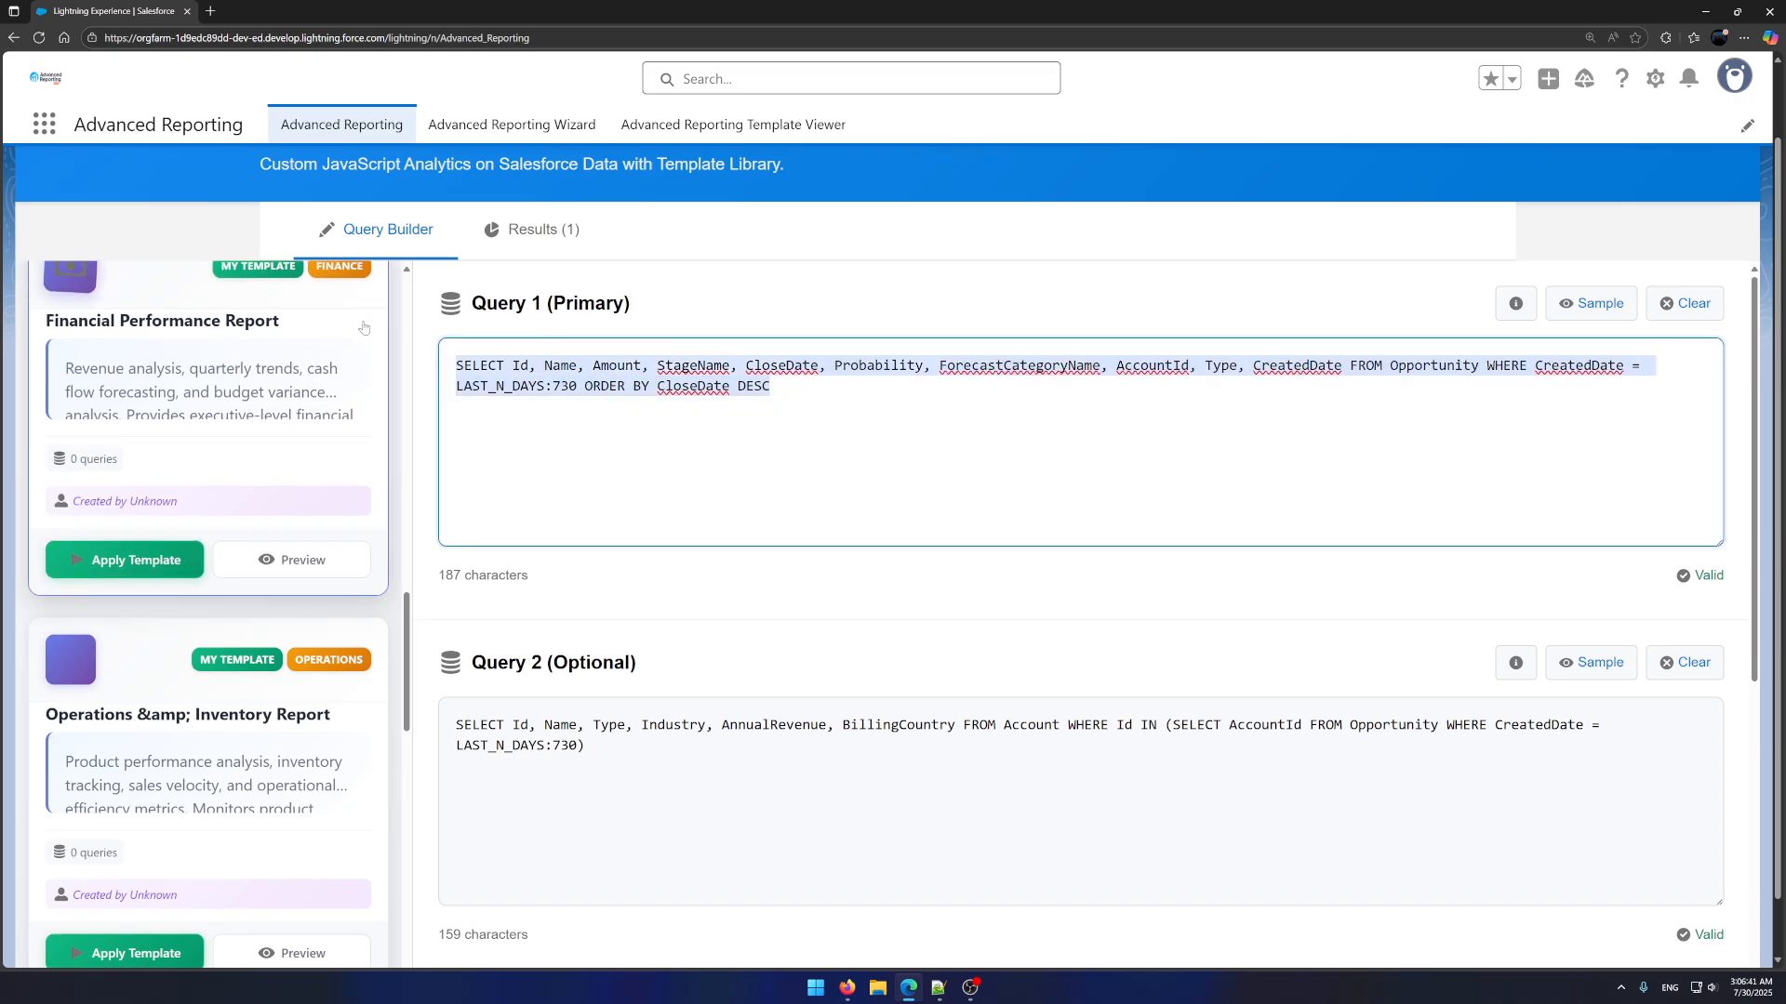
scroll(1079, 614, down, 2)
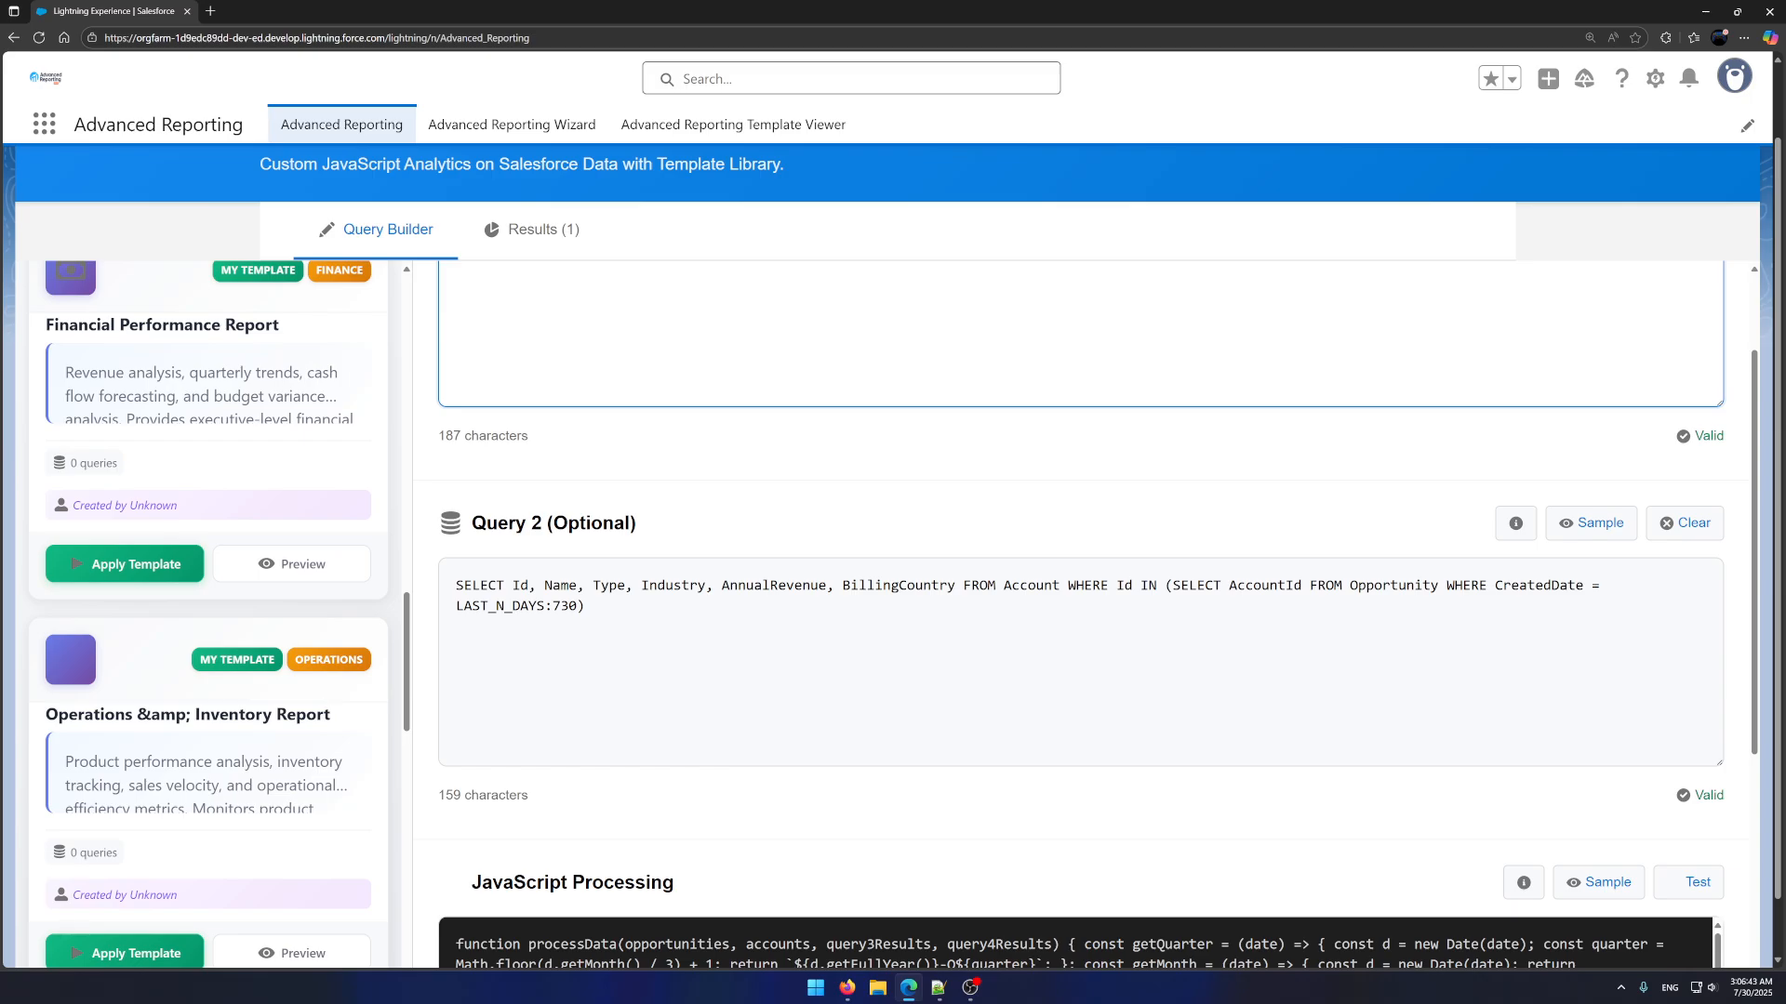
double_click(1031, 585)
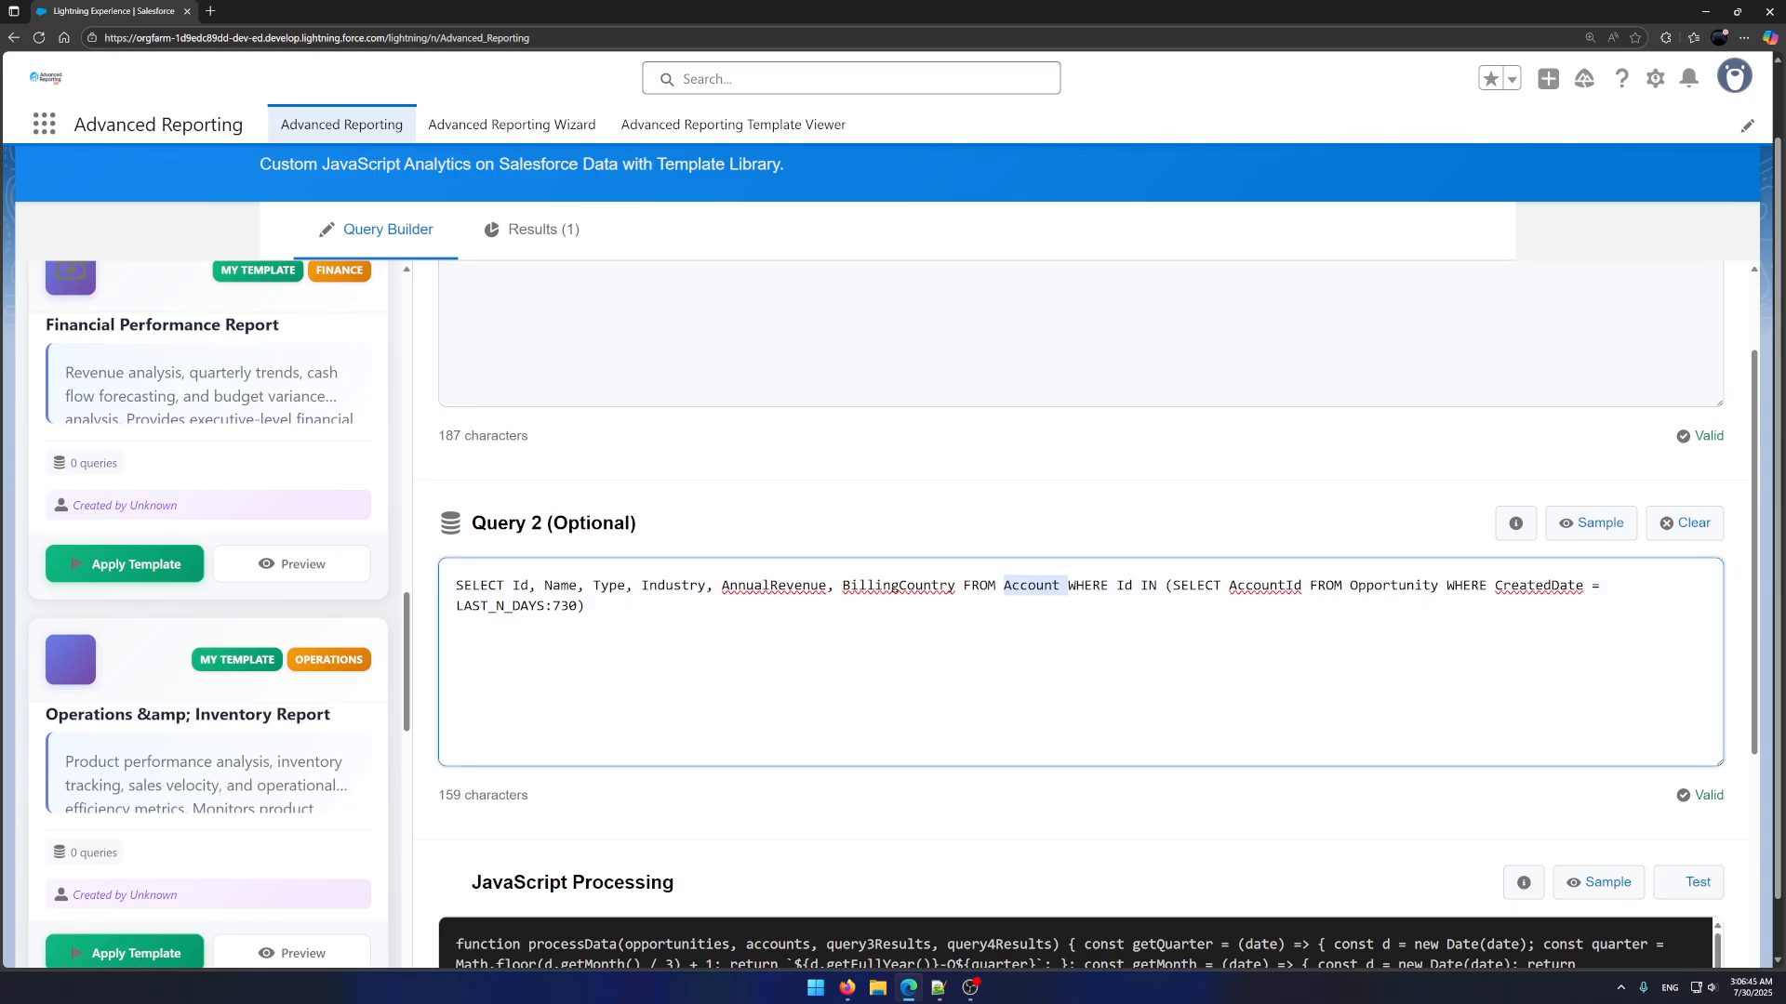
double_click(1393, 586)
drag(591, 608, 431, 580)
scroll(930, 614, up, 3)
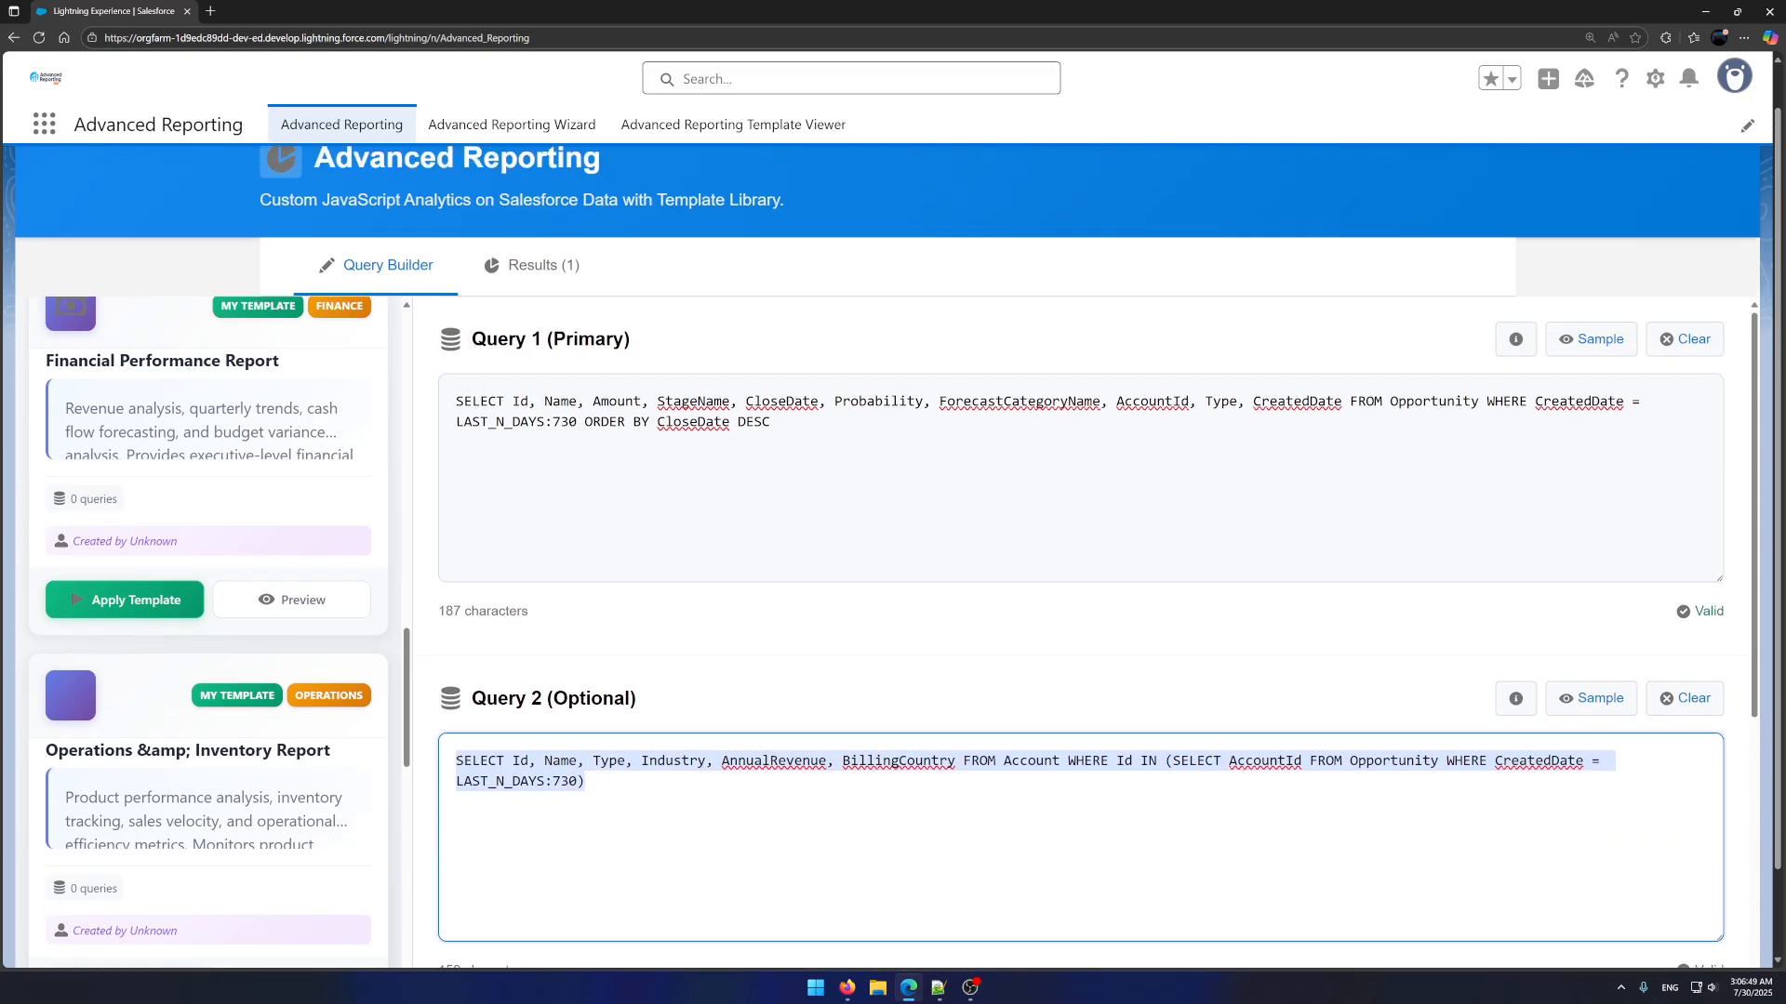
drag(793, 458, 446, 424)
Review the template's JavaScript processing code and execute its queries
scroll(930, 558, down, 3)
scroll(1079, 651, down, 3)
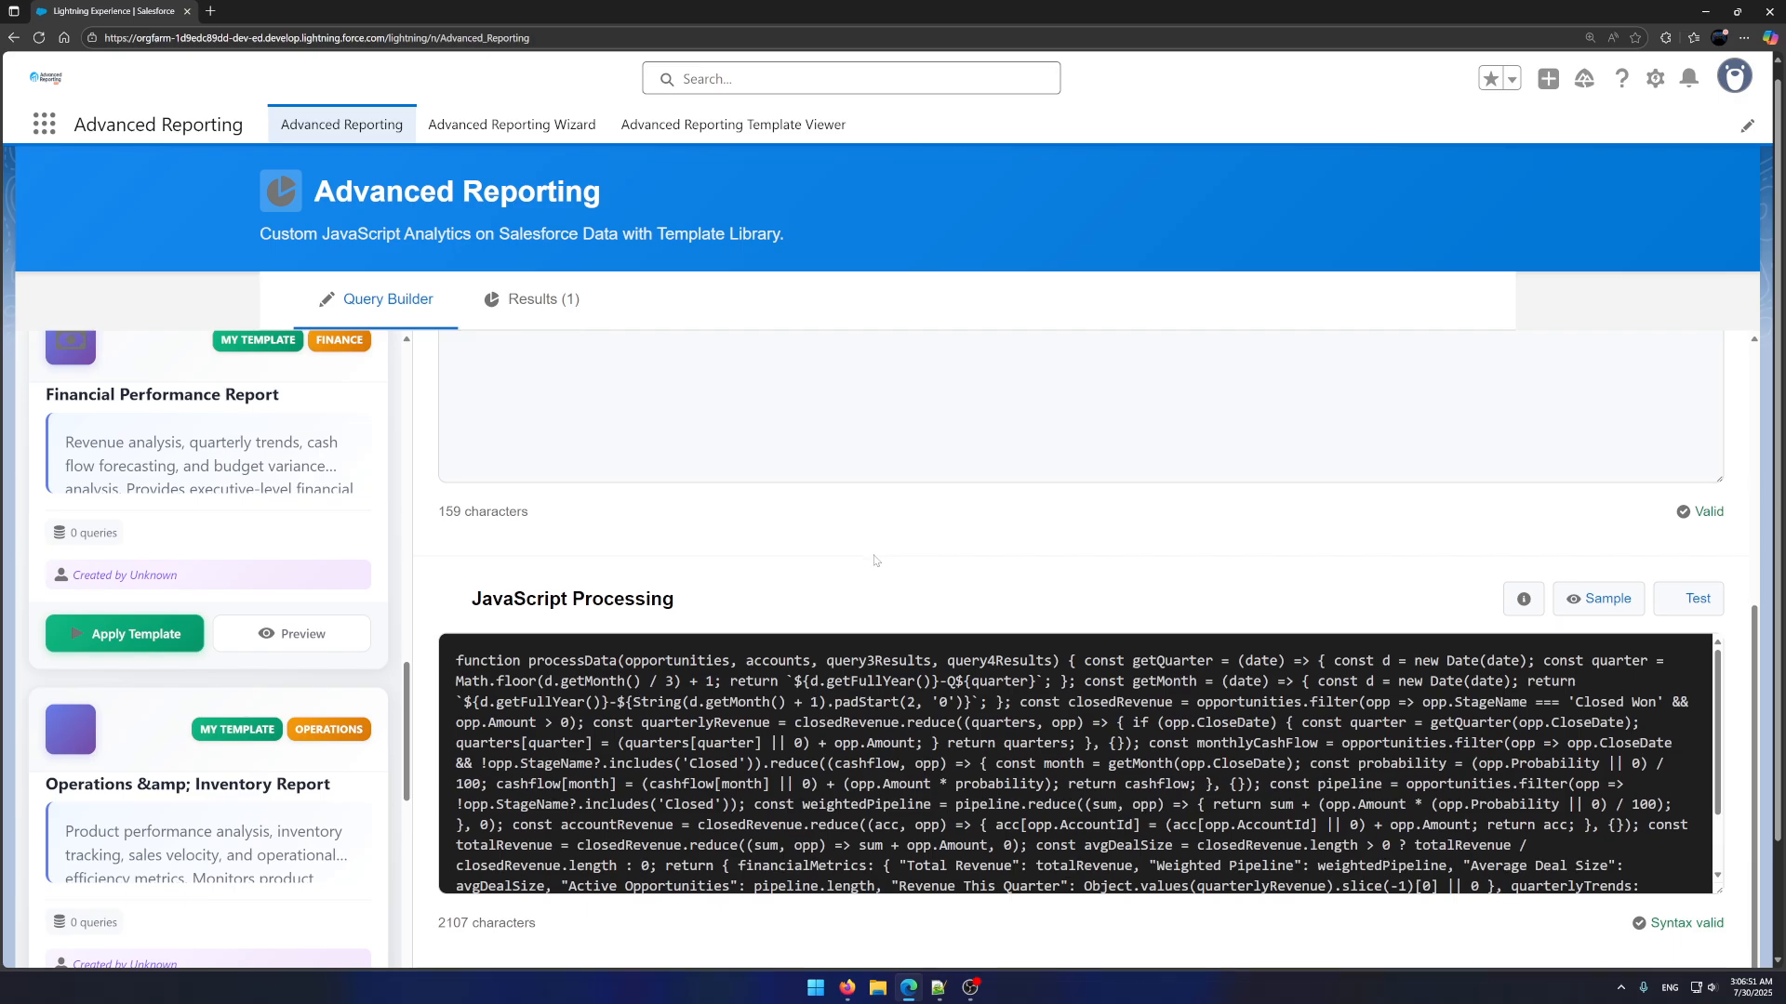
scroll(1079, 632, down, 2)
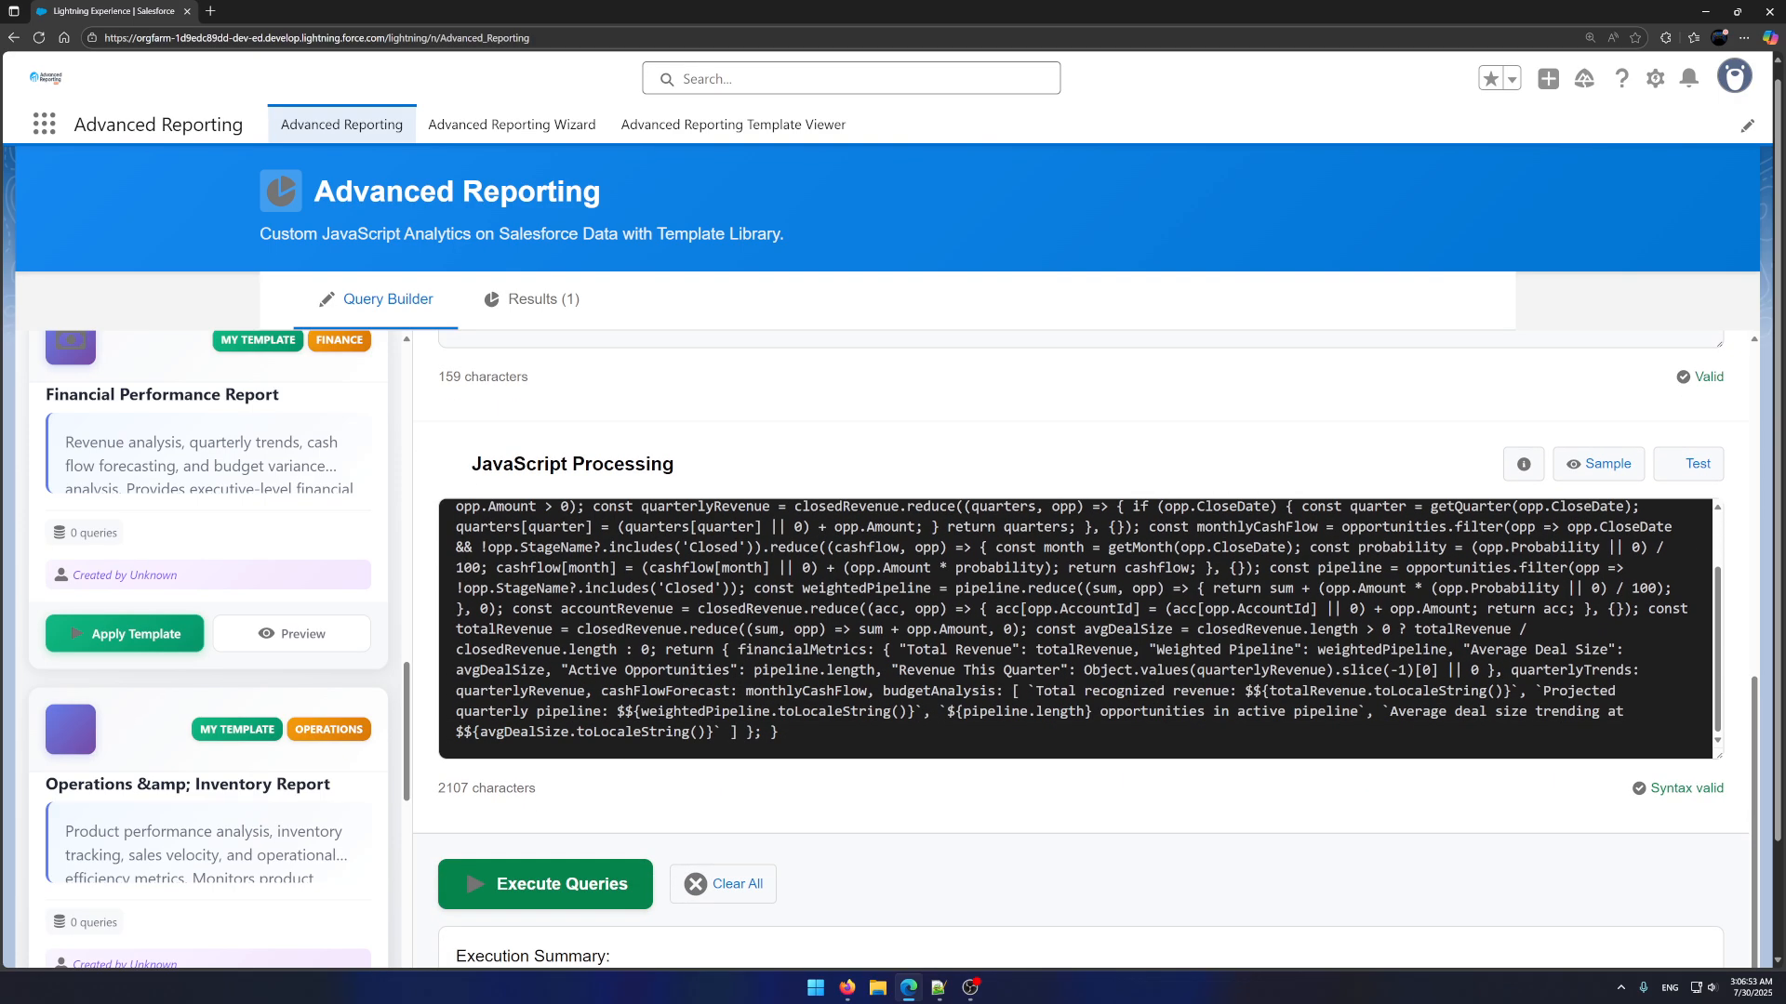
scroll(1079, 632, up, 3)
scroll(1079, 693, down, 2)
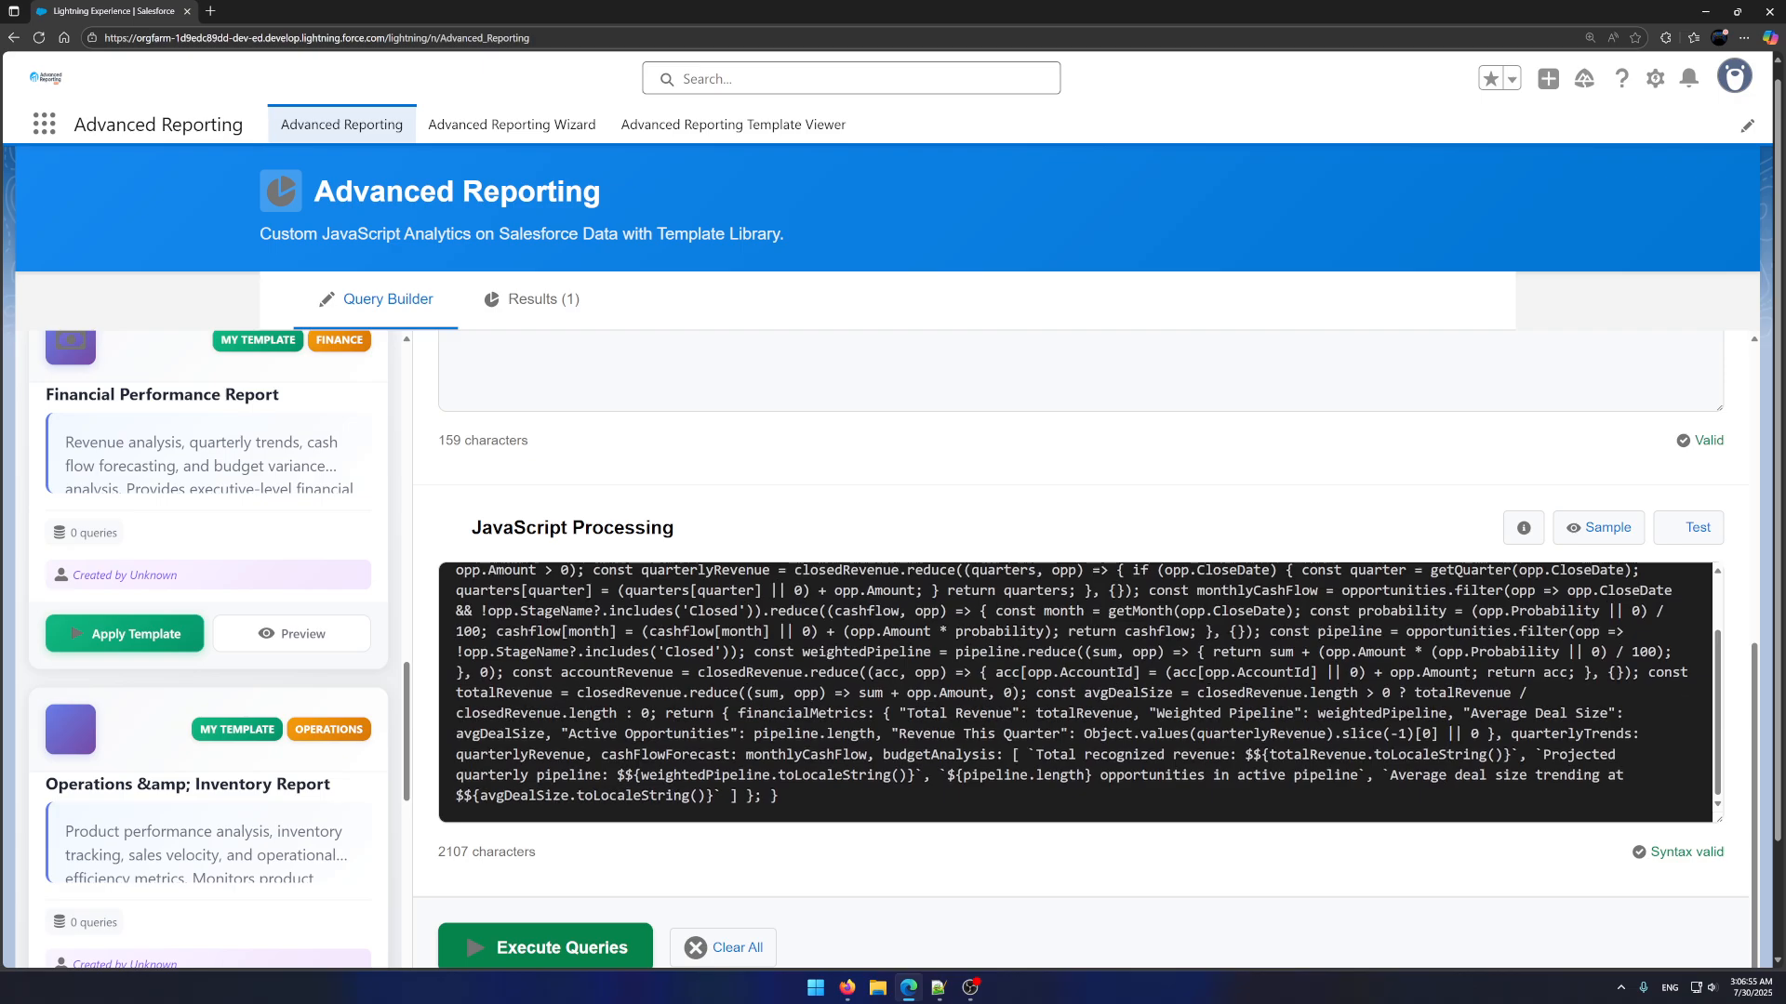
scroll(1079, 693, up, 2)
scroll(1078, 693, down, 2)
click(593, 926)
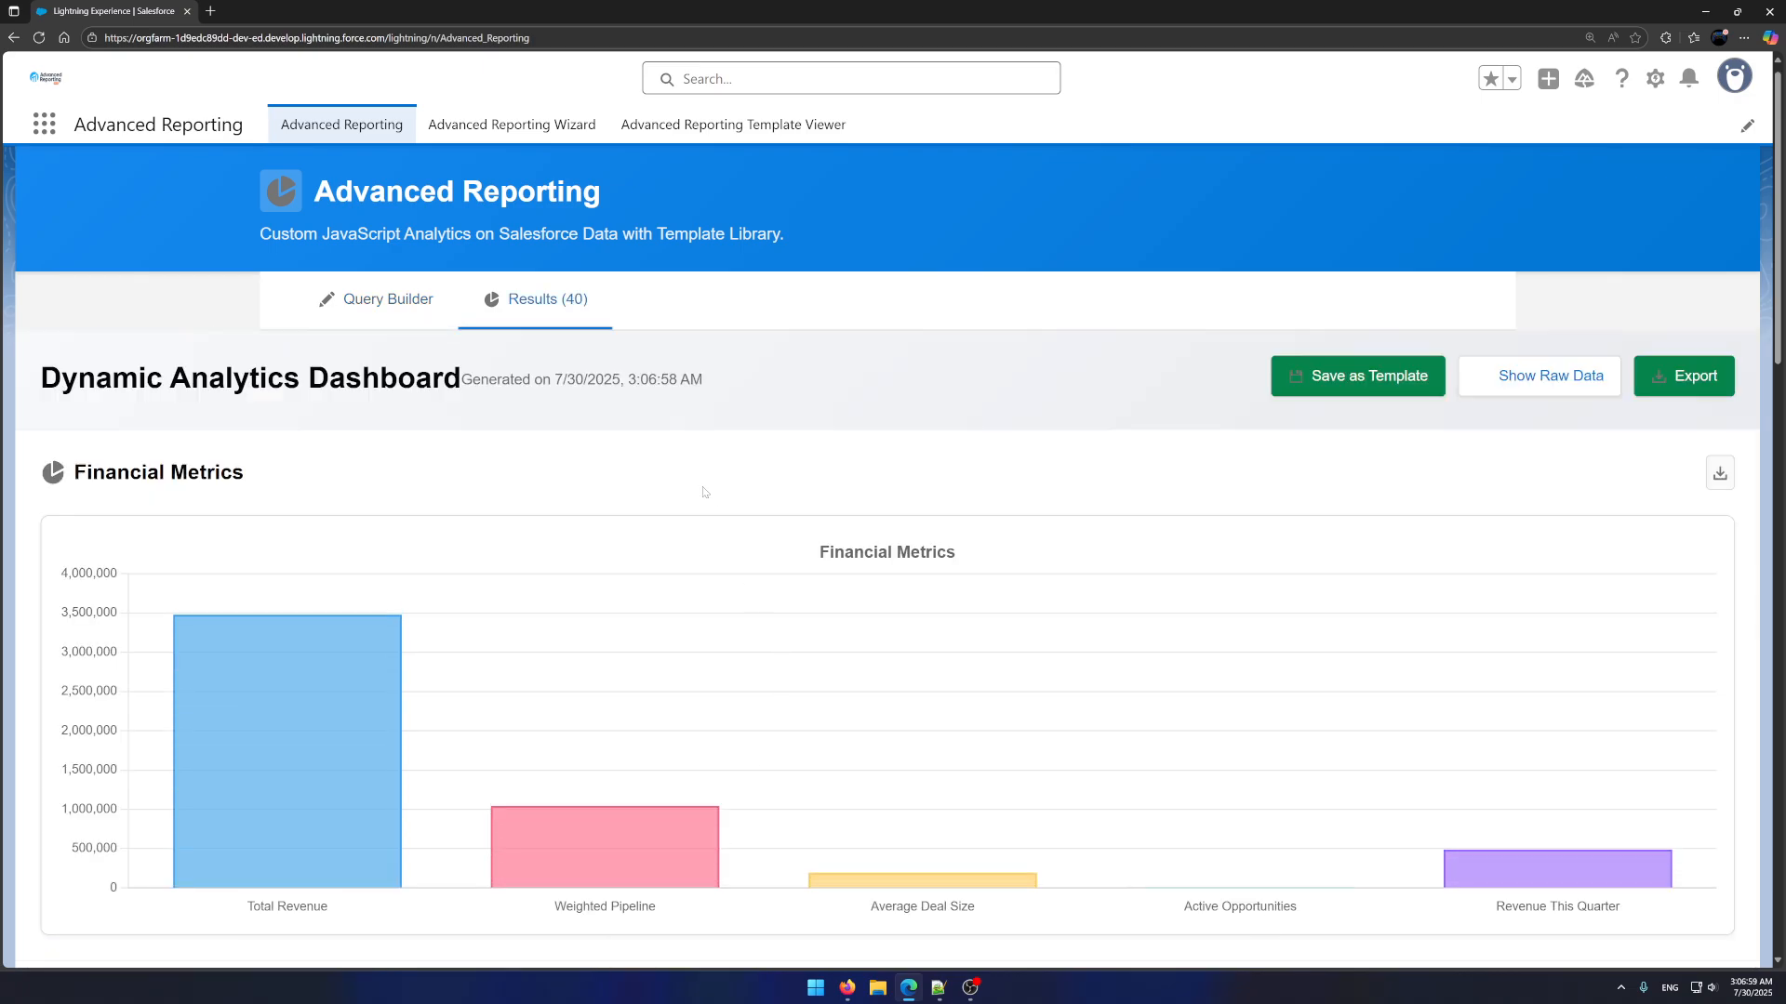
Inspect the Financial Metrics chart's values for total revenue, weighted pipeline, average deal size, active opportunities and revenue this quarter
scroll(702, 488, down, 1)
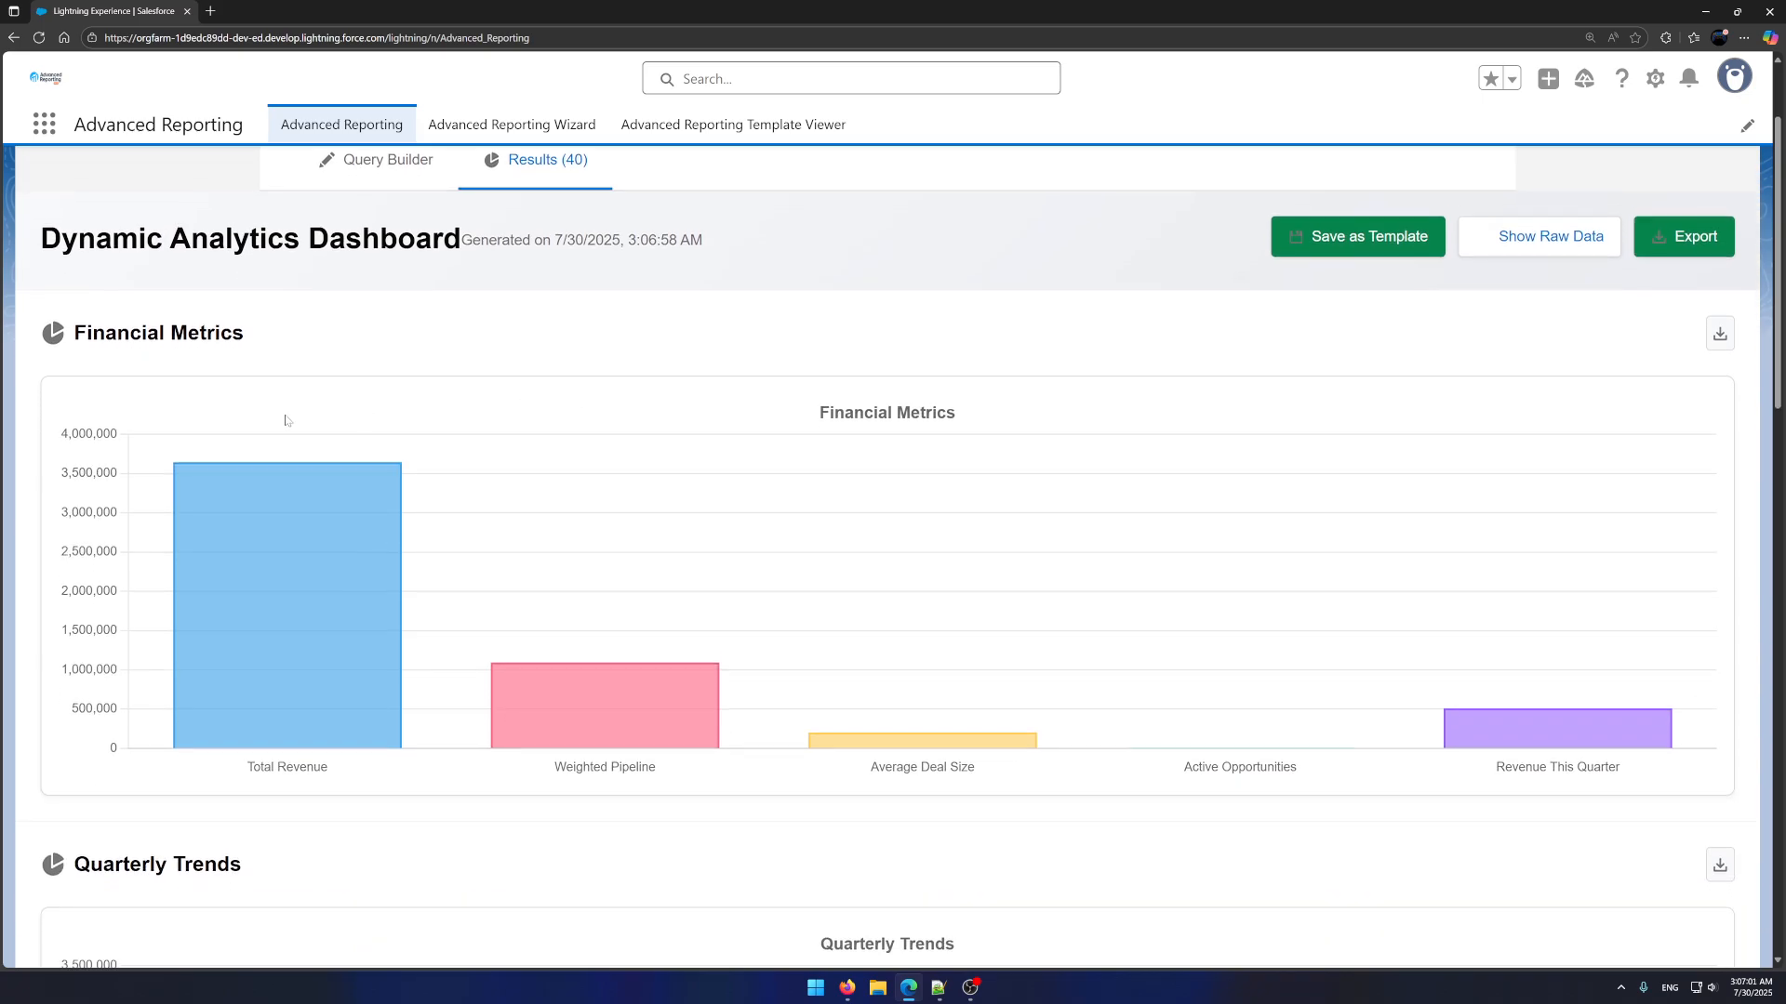
mouse_move(223, 521)
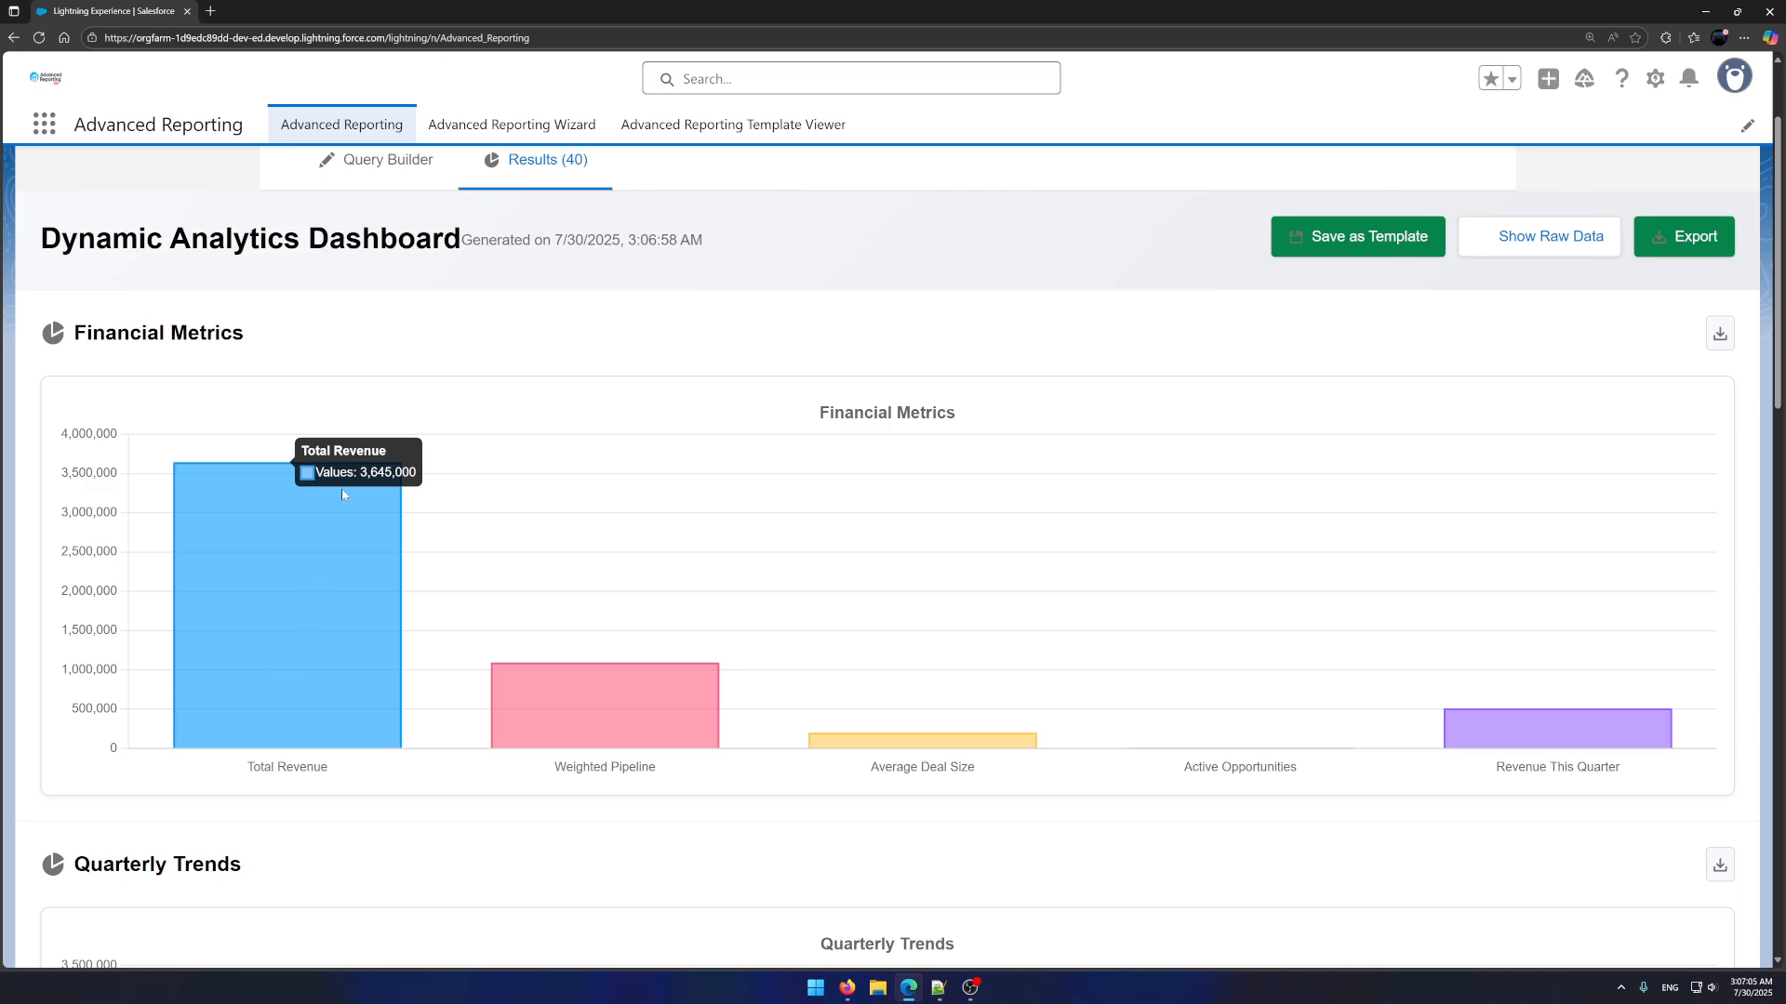
mouse_move(526, 698)
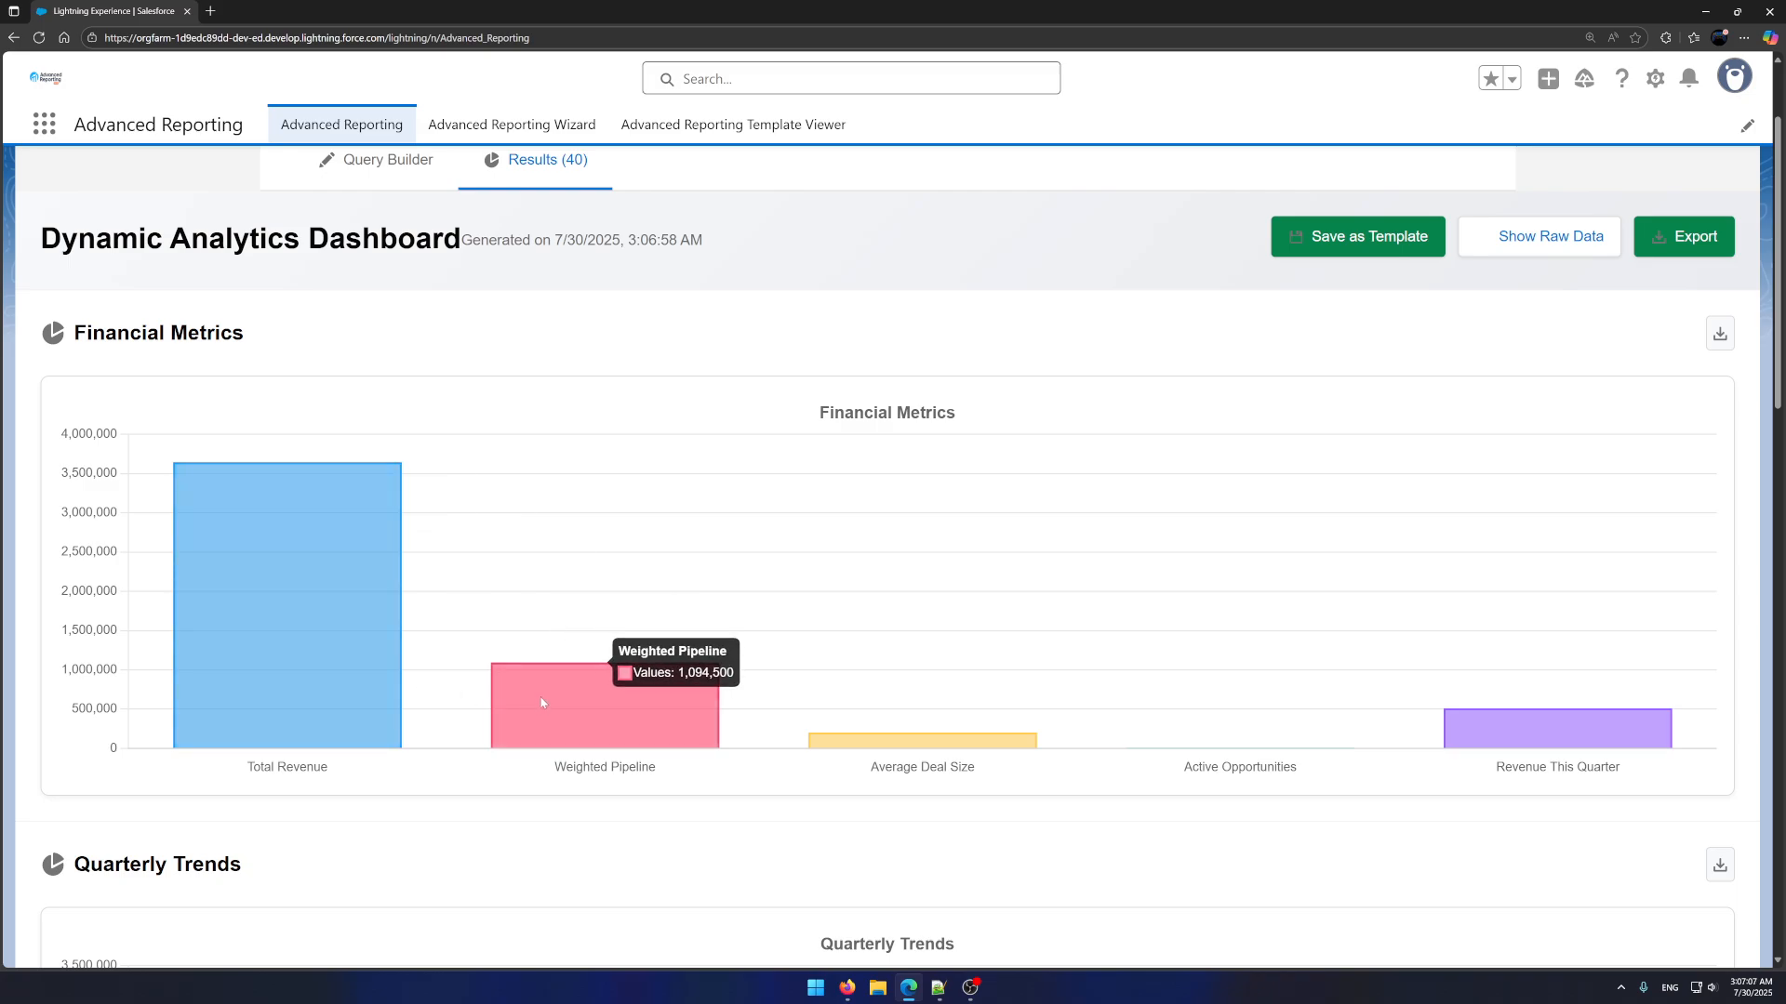
mouse_move(927, 746)
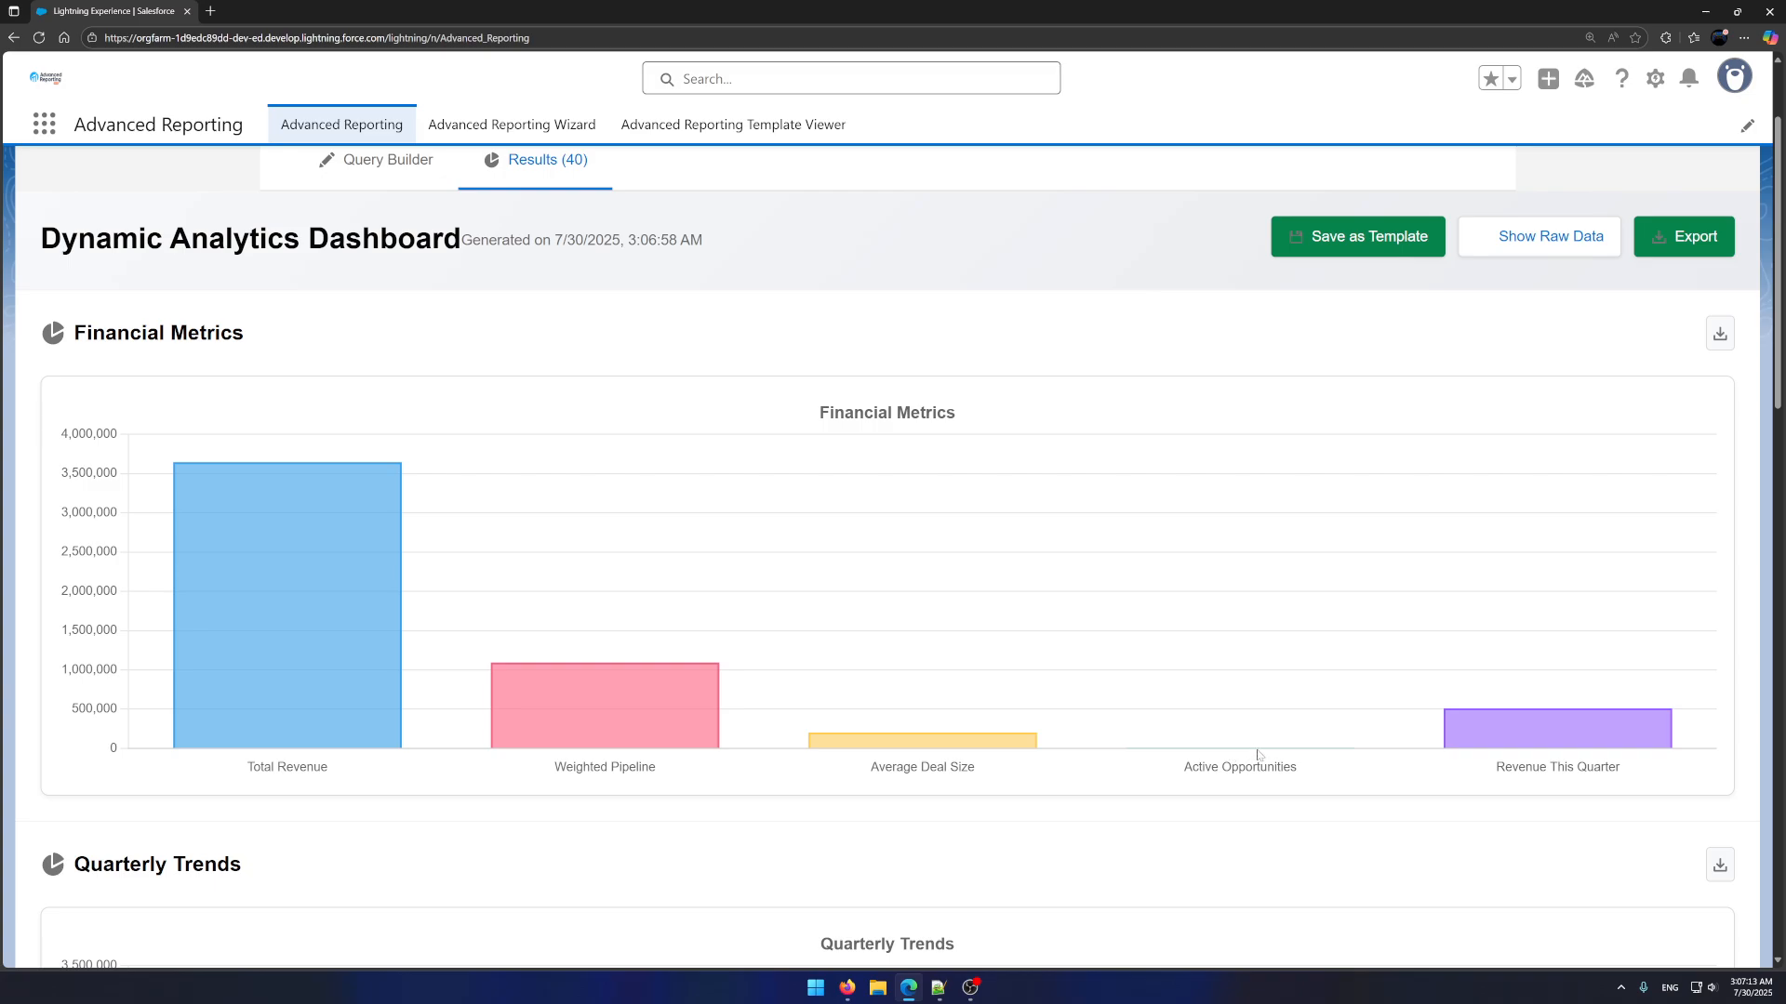
mouse_move(1568, 730)
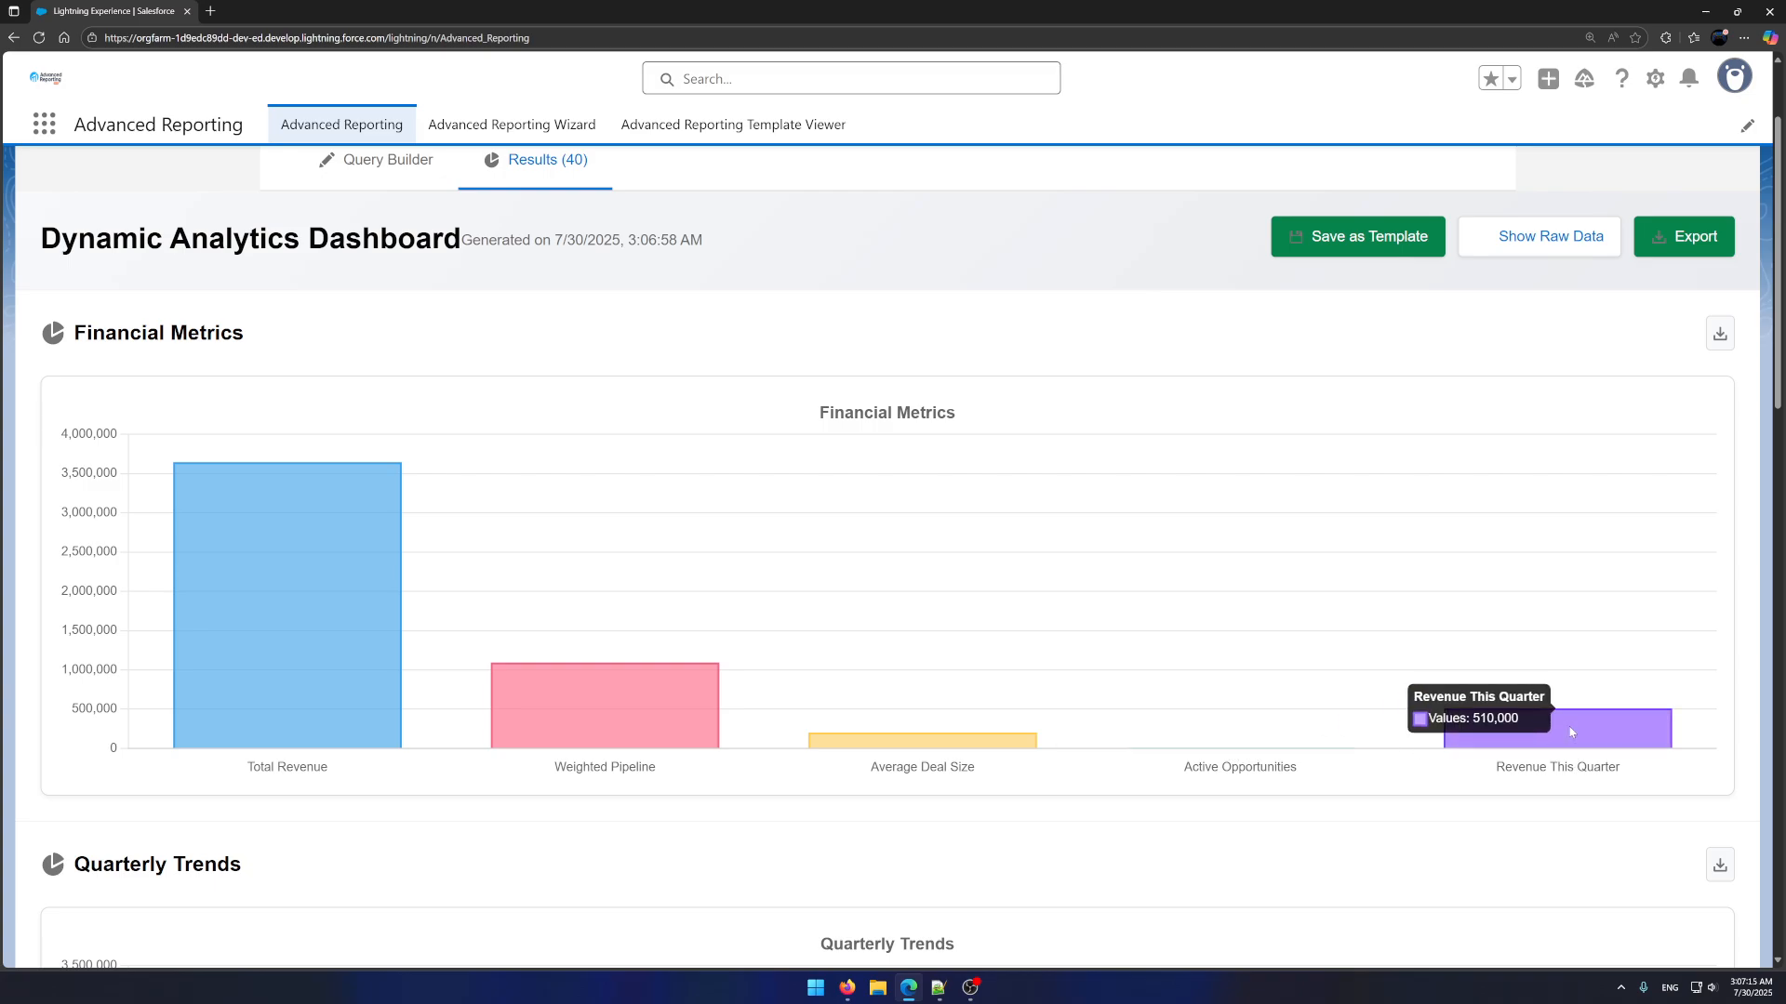
Inspect the 2025-Q2 and 2025-Q1 bars in Quarterly Trends and the points of the Cash Flow Forecast chart
scroll(1193, 779, down, 7)
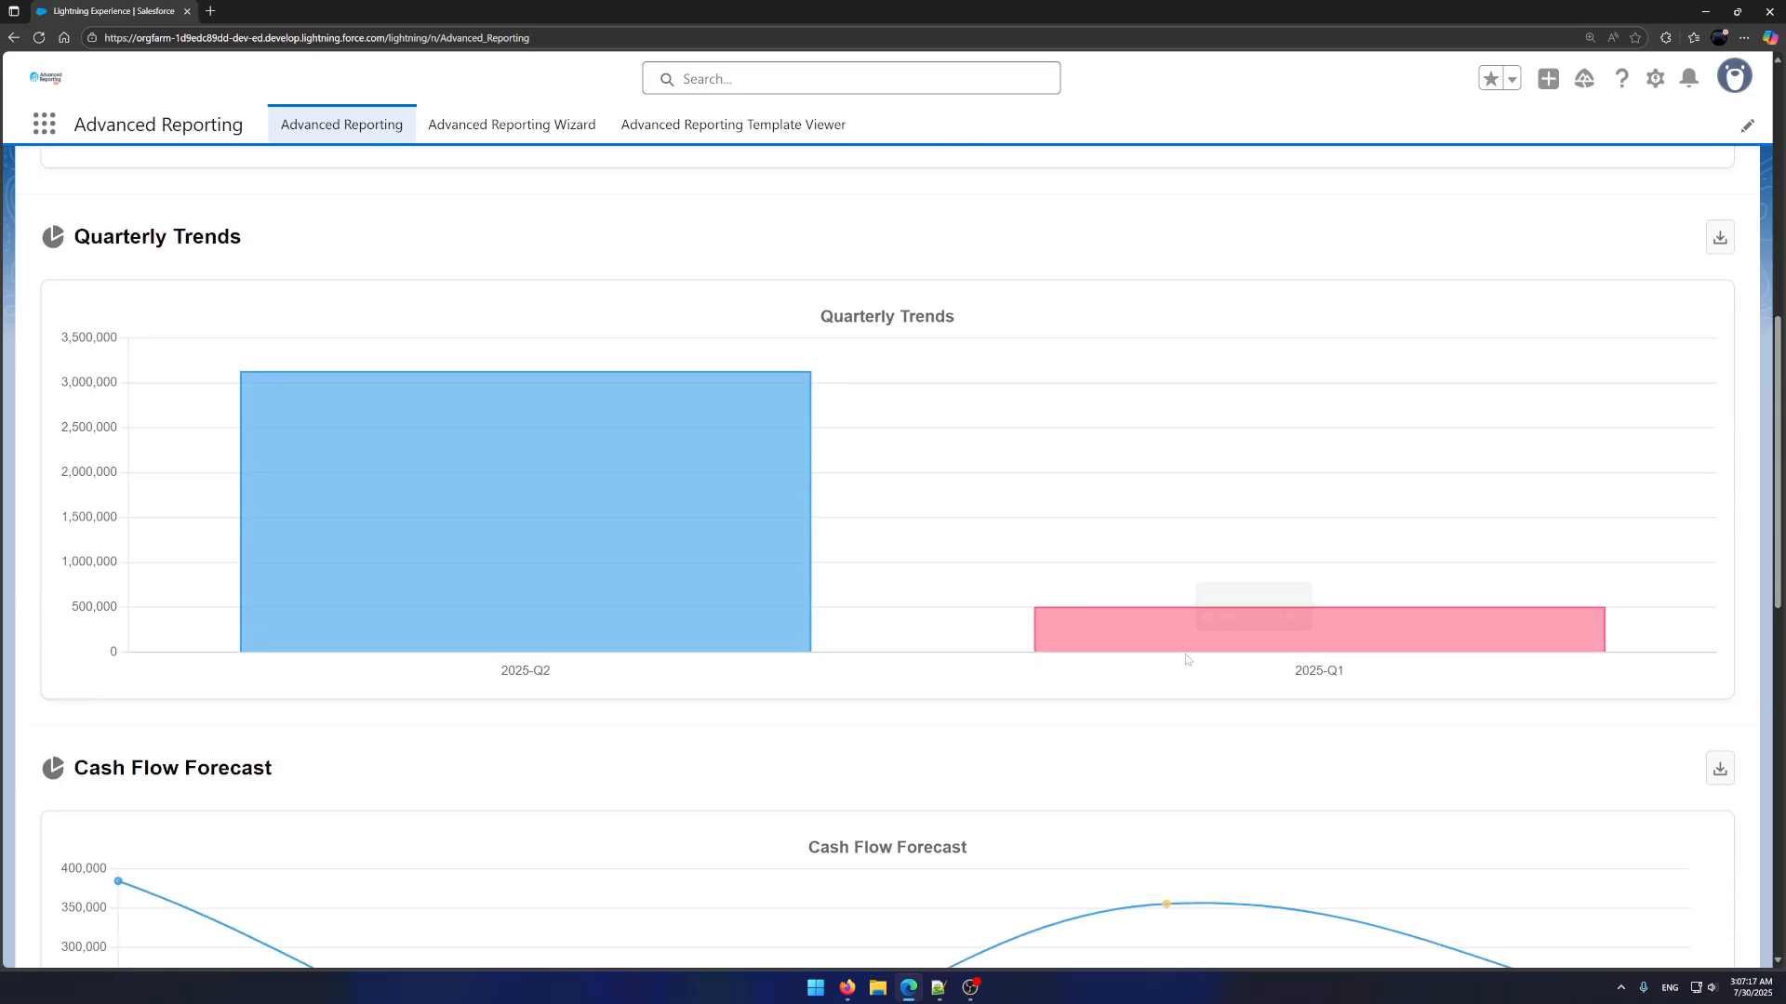
mouse_move(494, 518)
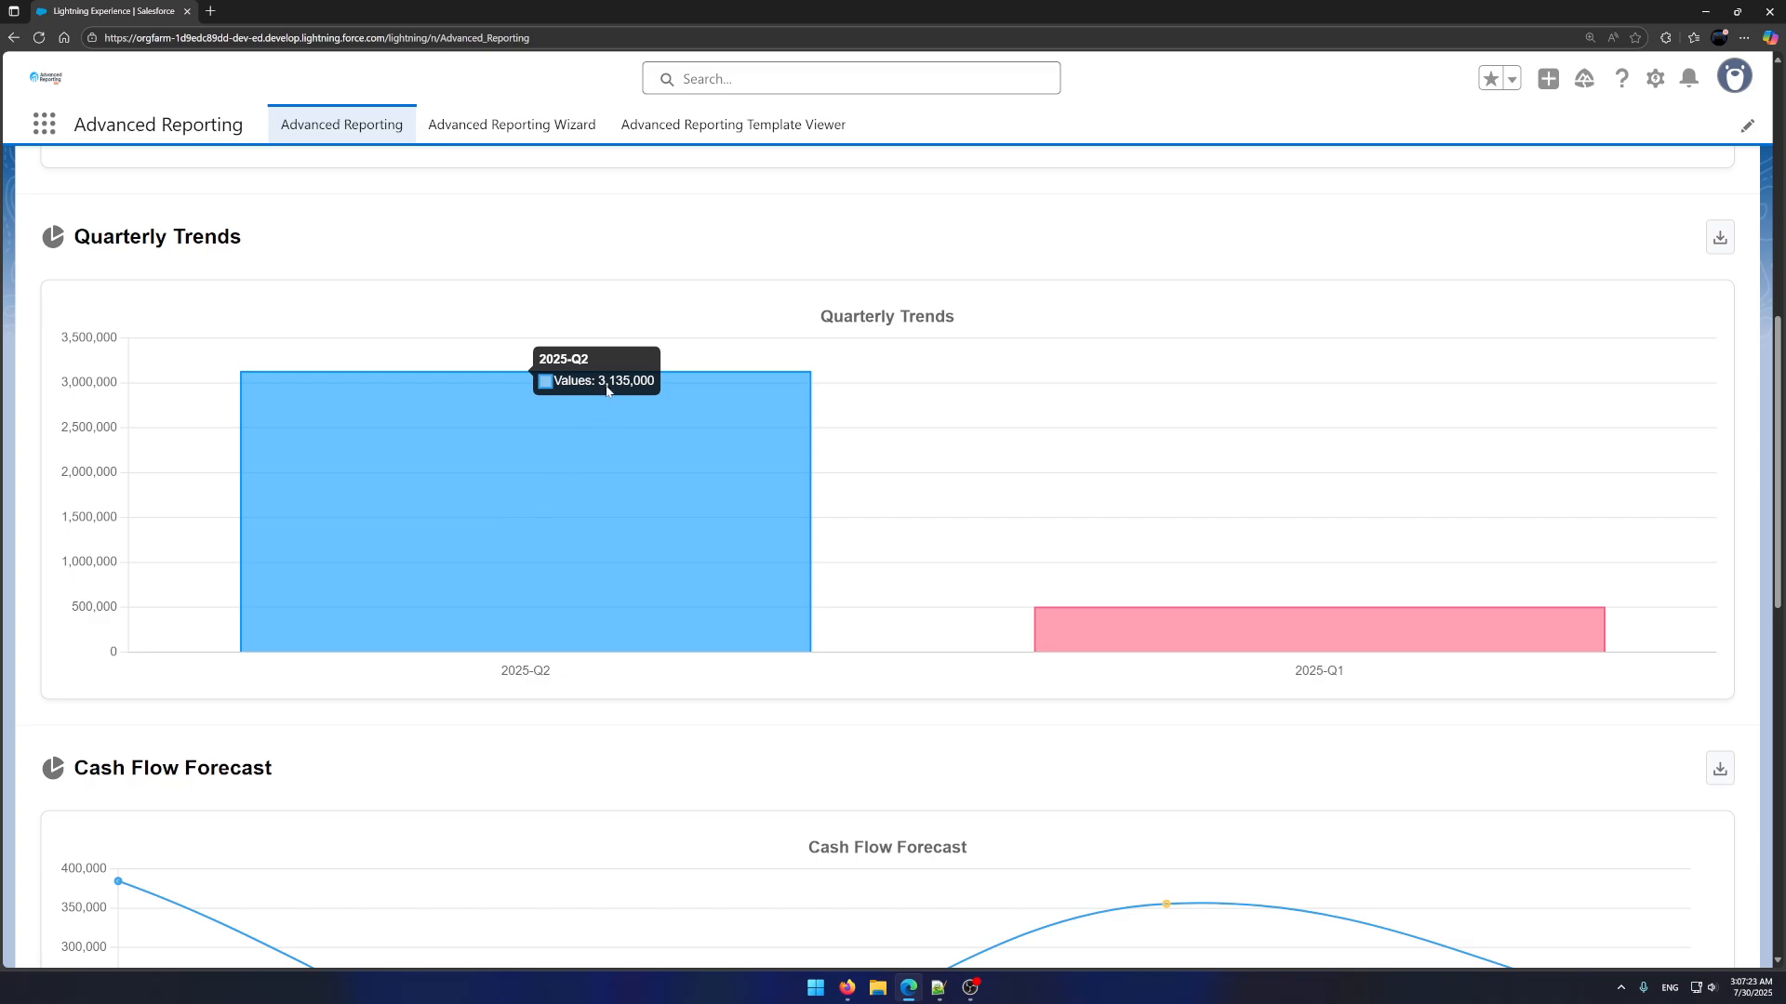
mouse_move(1219, 658)
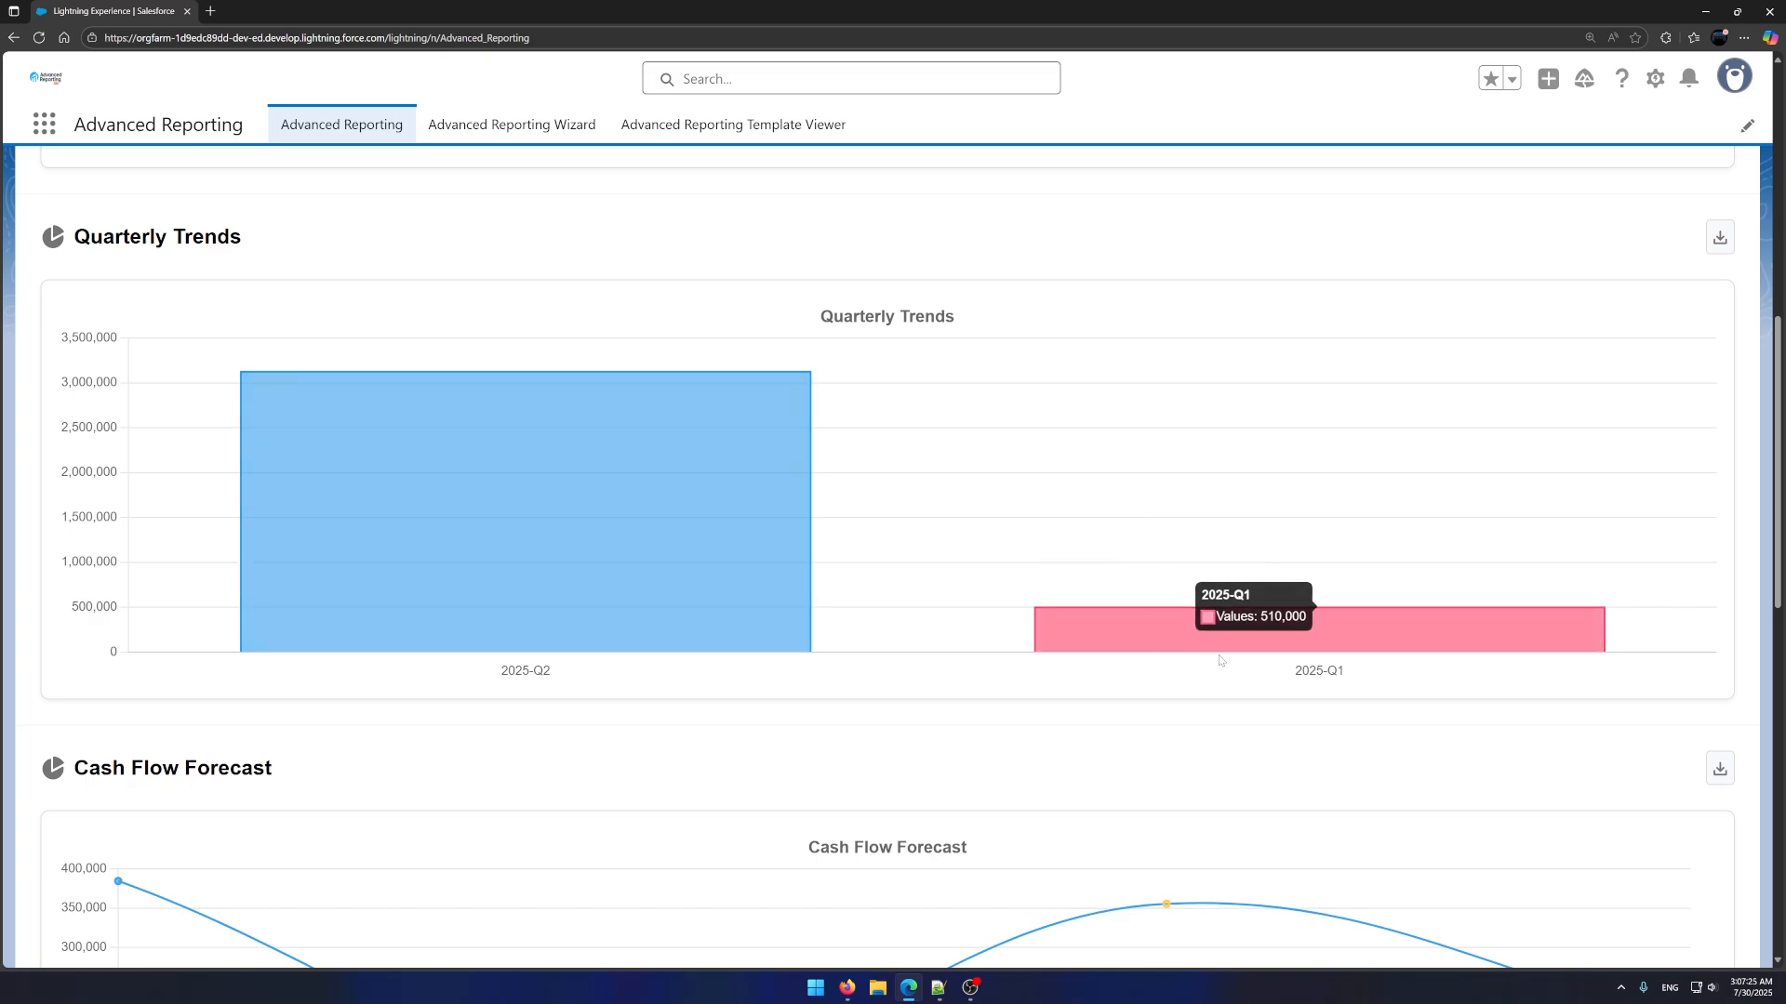
scroll(744, 605, down, 4)
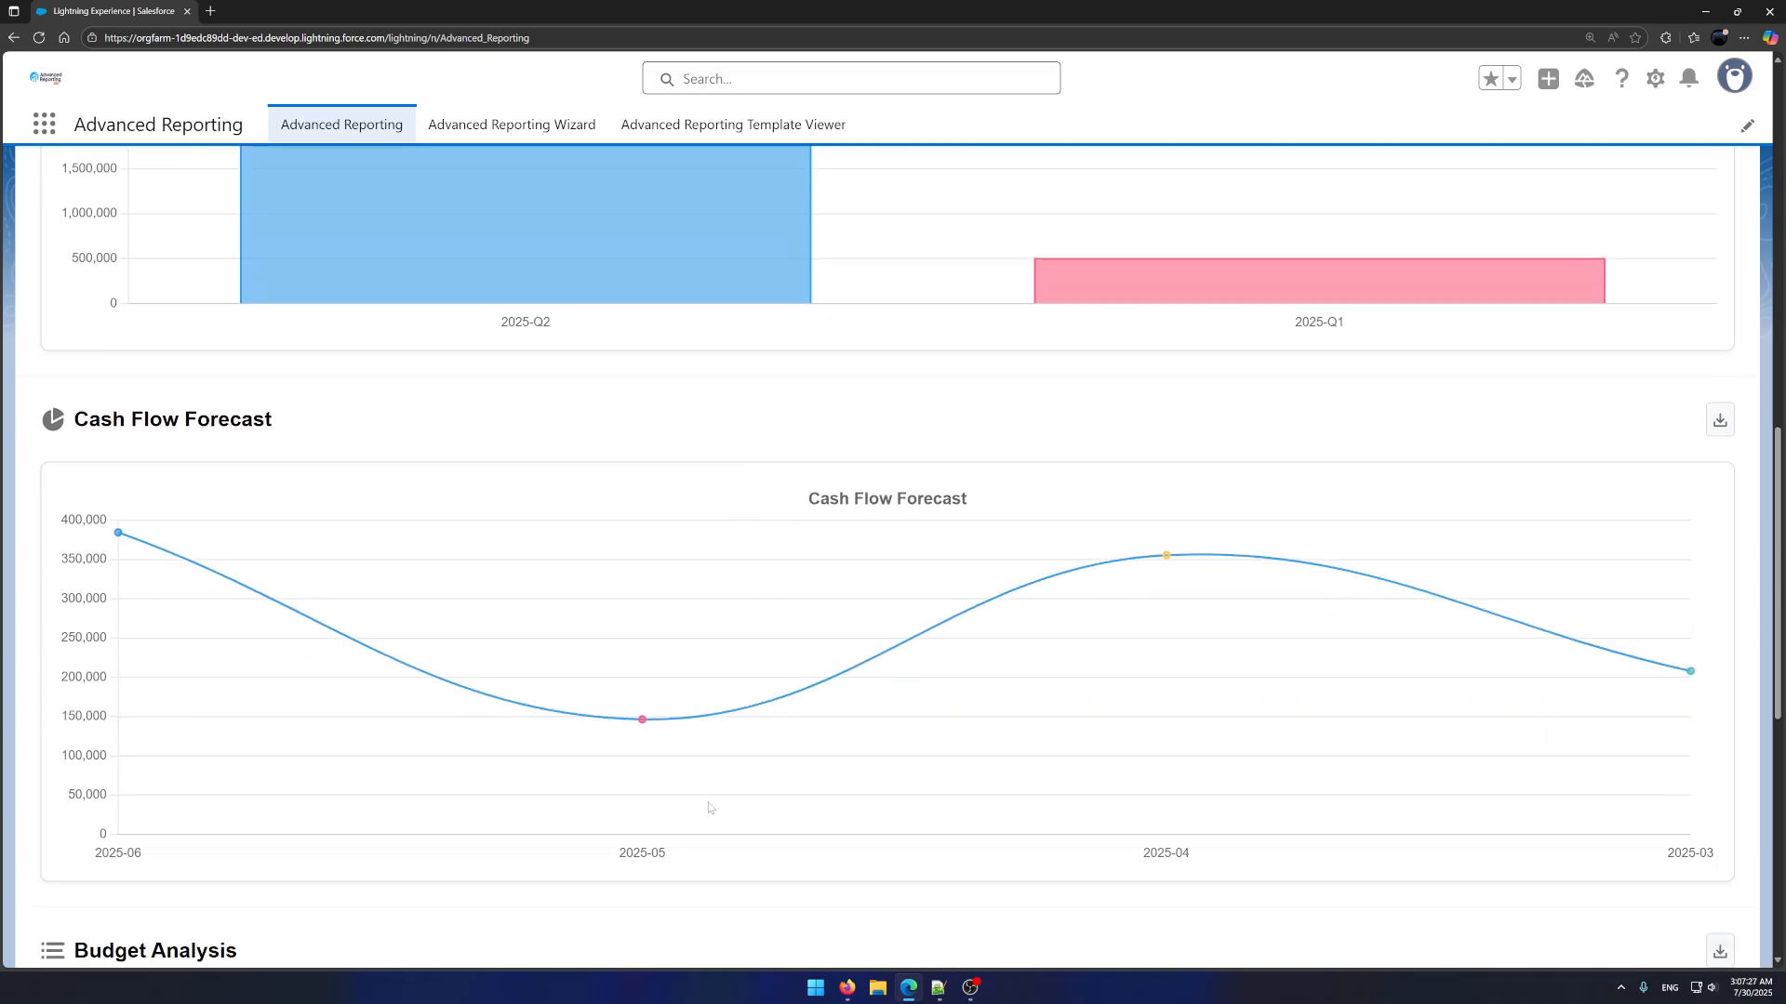
mouse_move(119, 535)
Read each Budget Analysis line and check the executed SOQL queries and JavaScript processor in the Execution Details
scroll(1423, 674, down, 7)
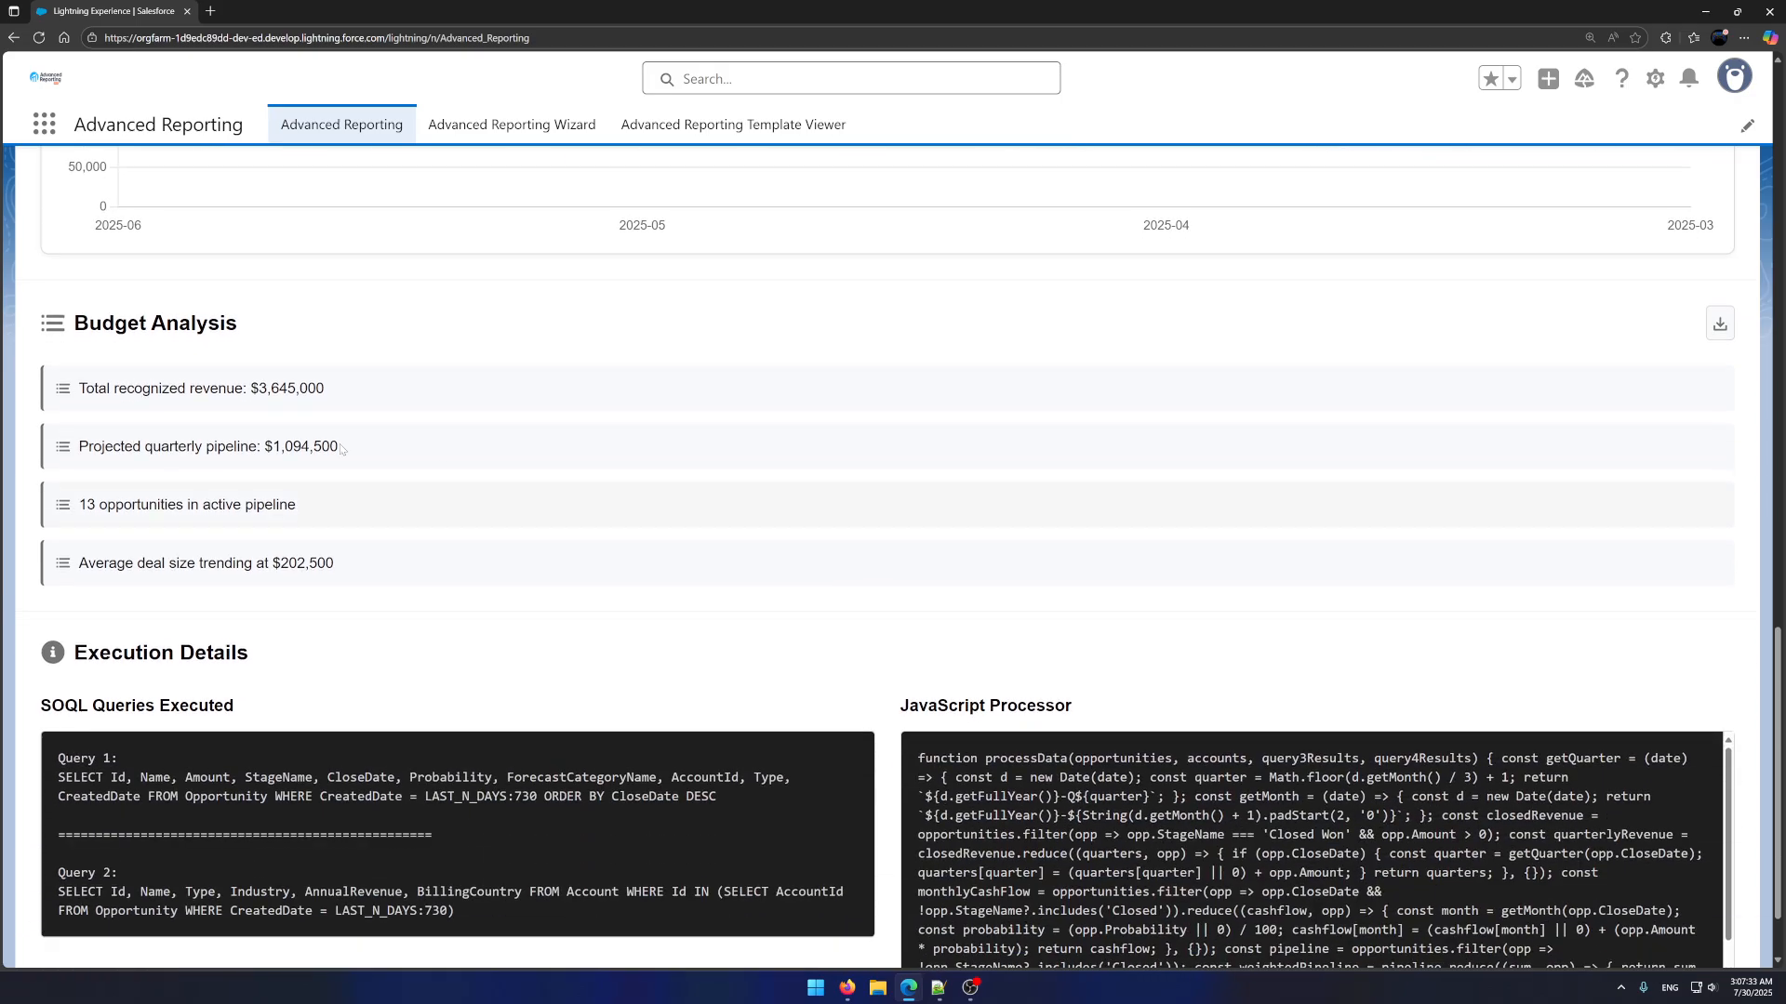
drag(97, 388, 347, 403)
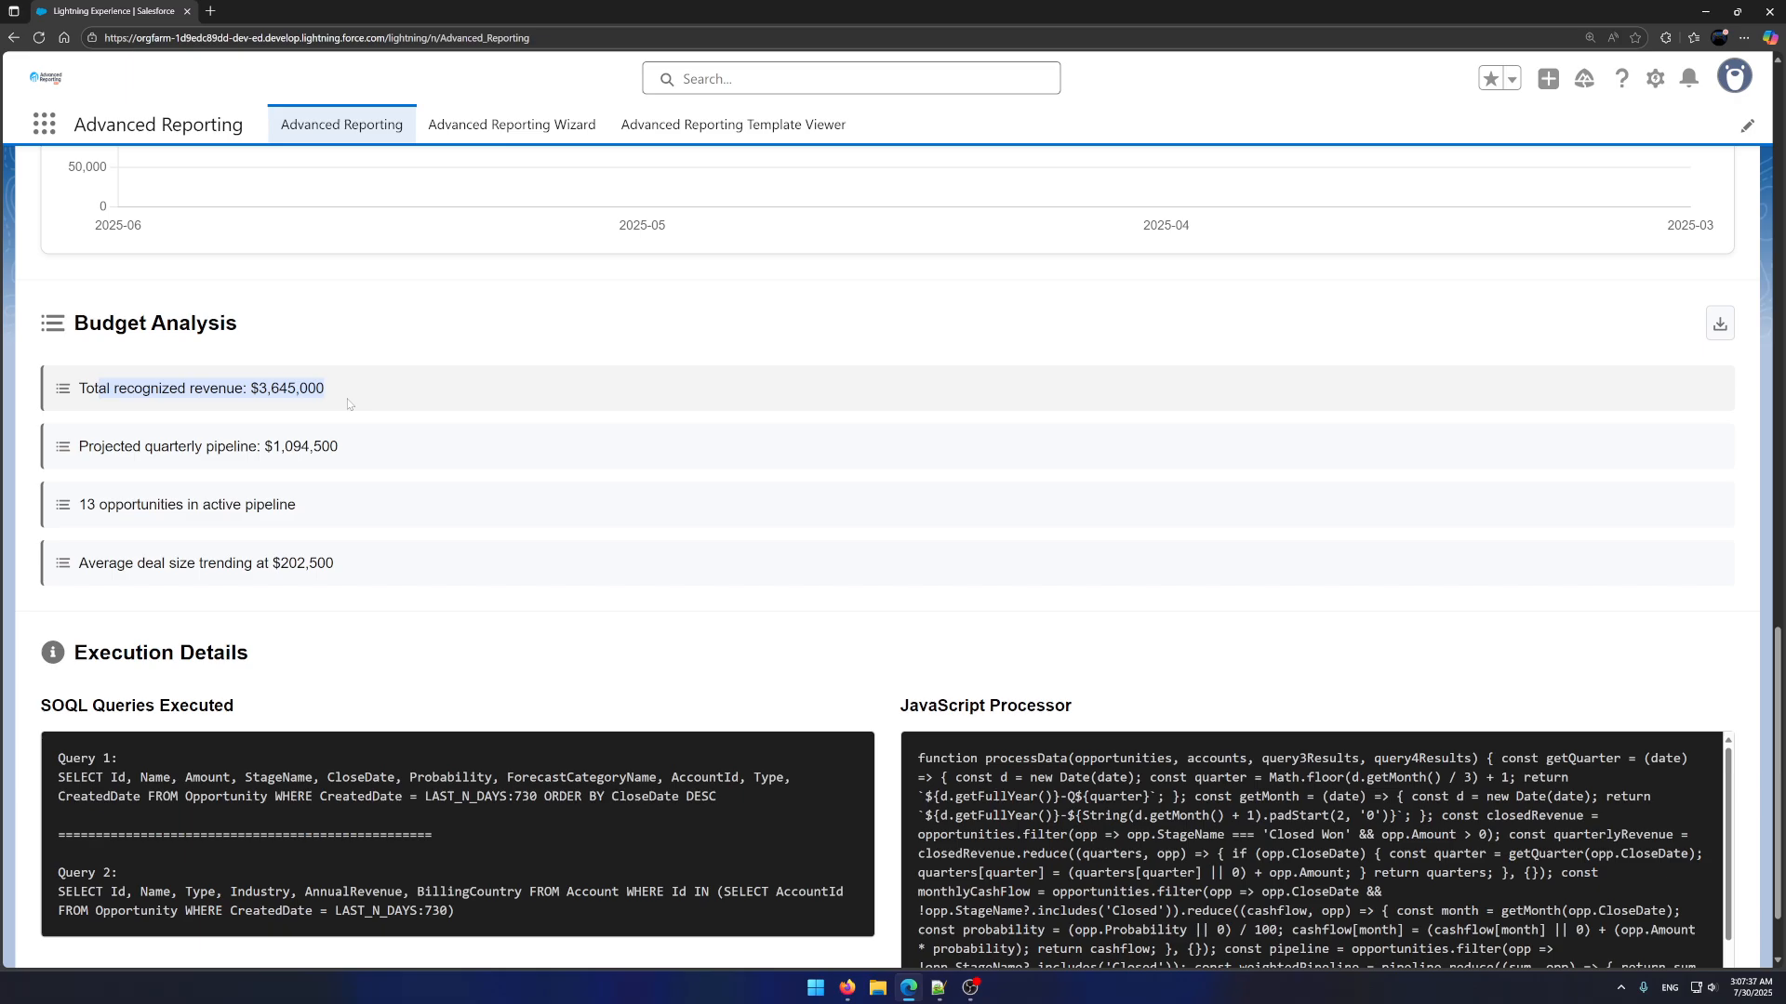
drag(104, 447, 237, 449)
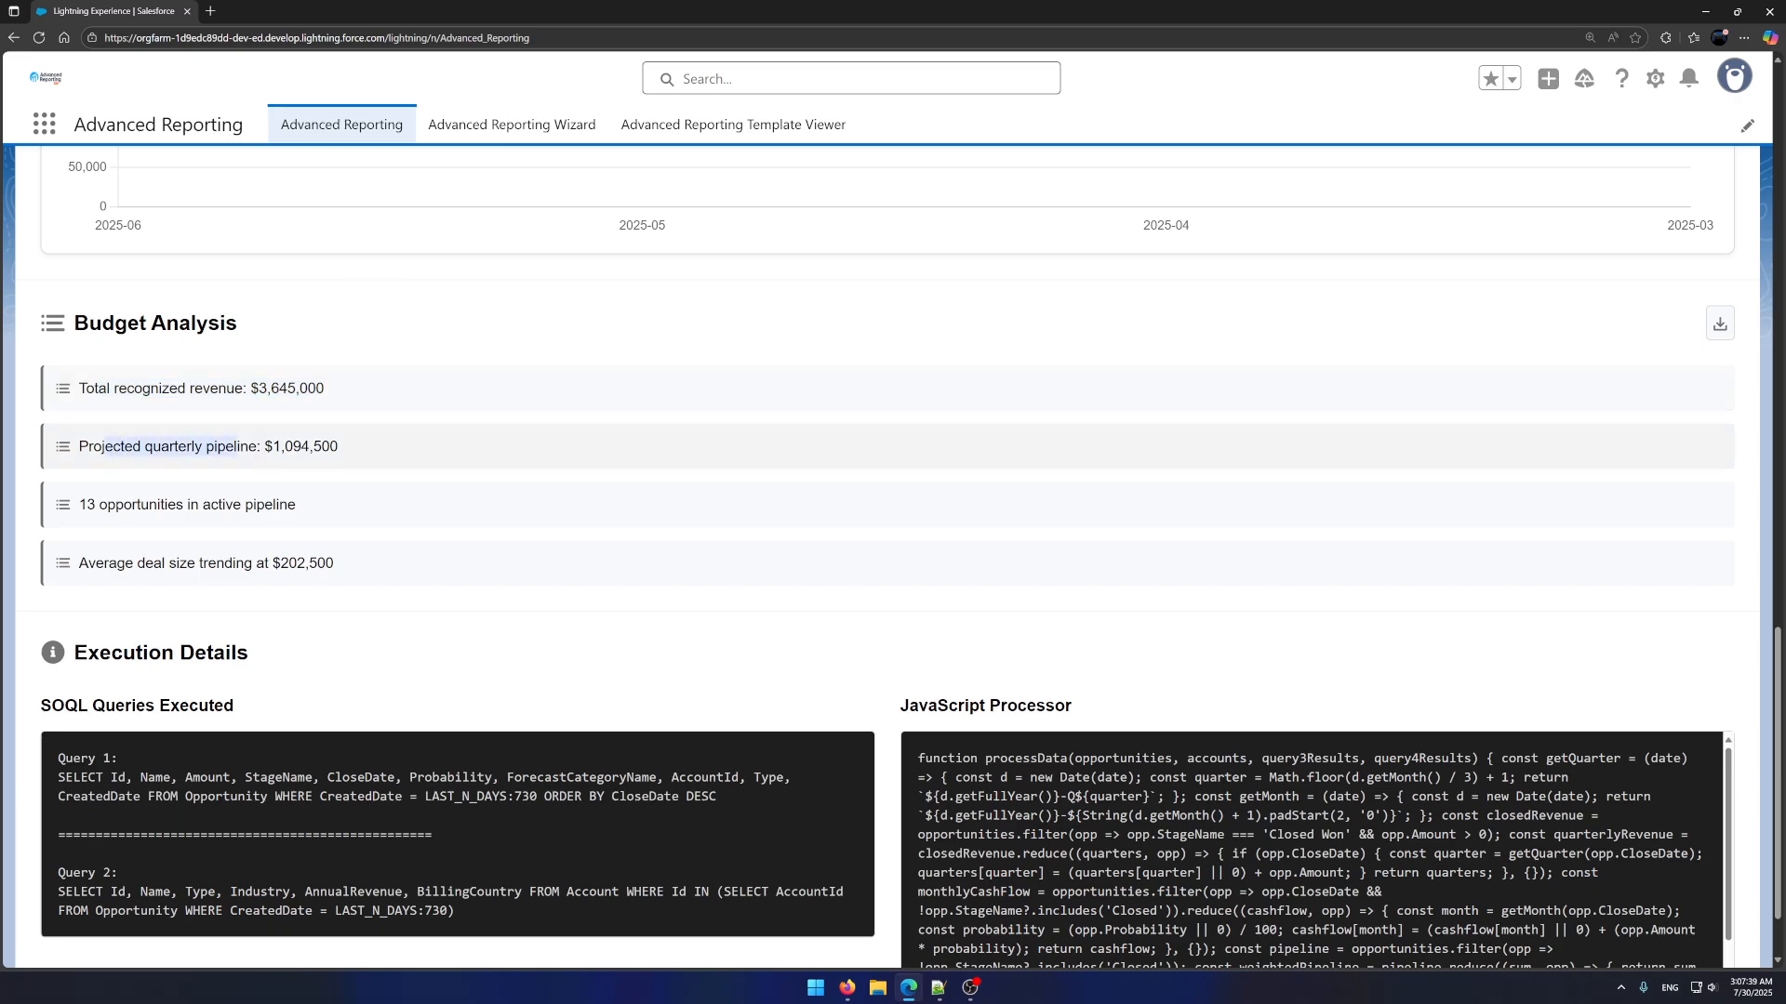
drag(113, 506, 289, 508)
click(130, 564)
drag(130, 564, 331, 581)
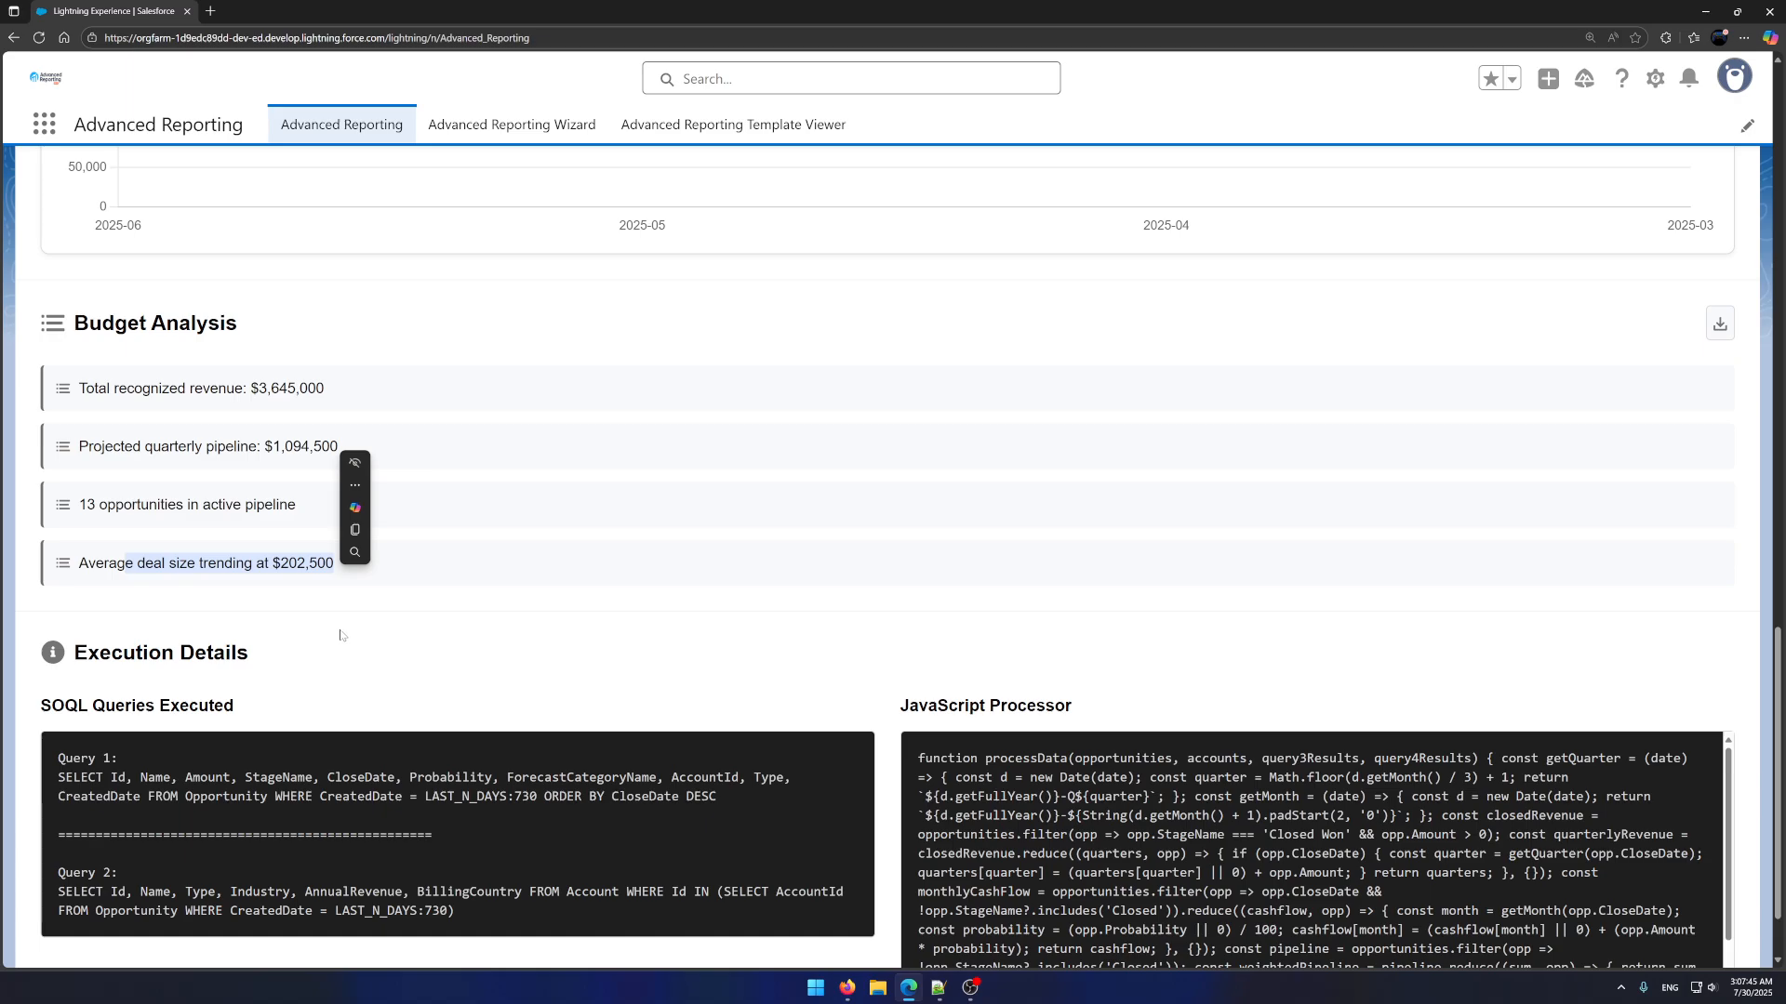
scroll(503, 605, down, 1)
scroll(1302, 791, down, 2)
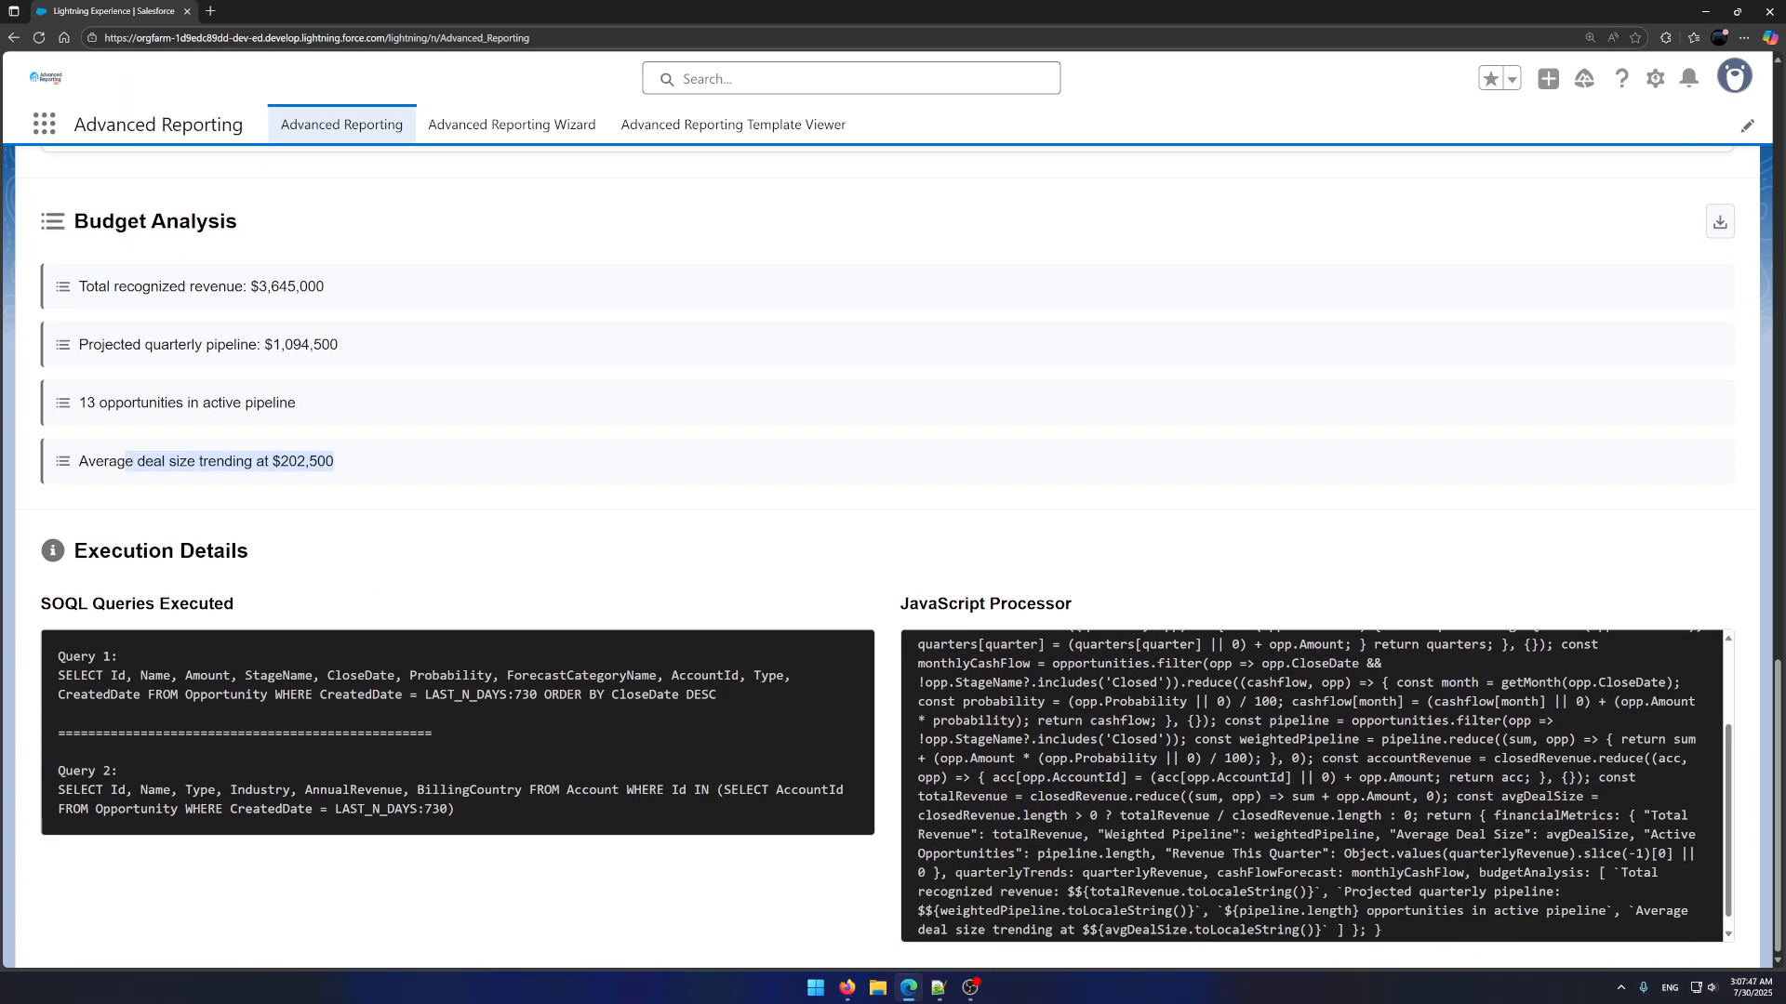
Look back over the dashboard charts and return to the Query Builder
scroll(643, 692, up, 4)
scroll(644, 693, up, 10)
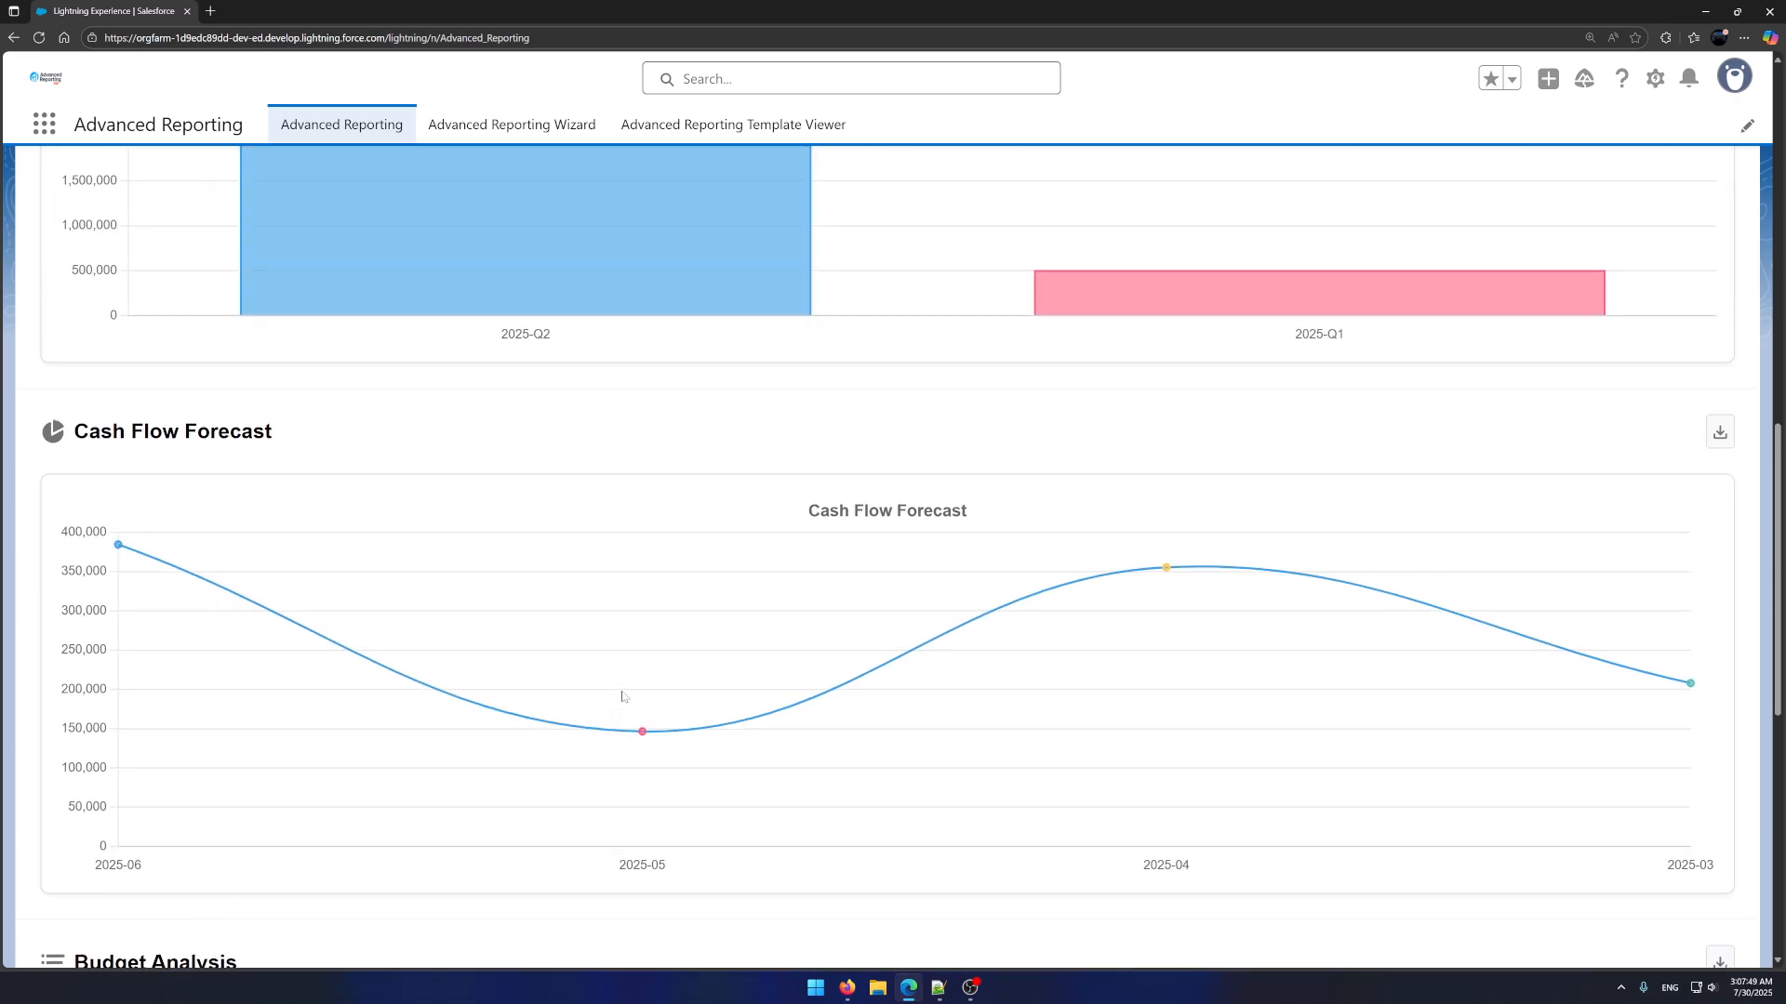
scroll(618, 692, up, 5)
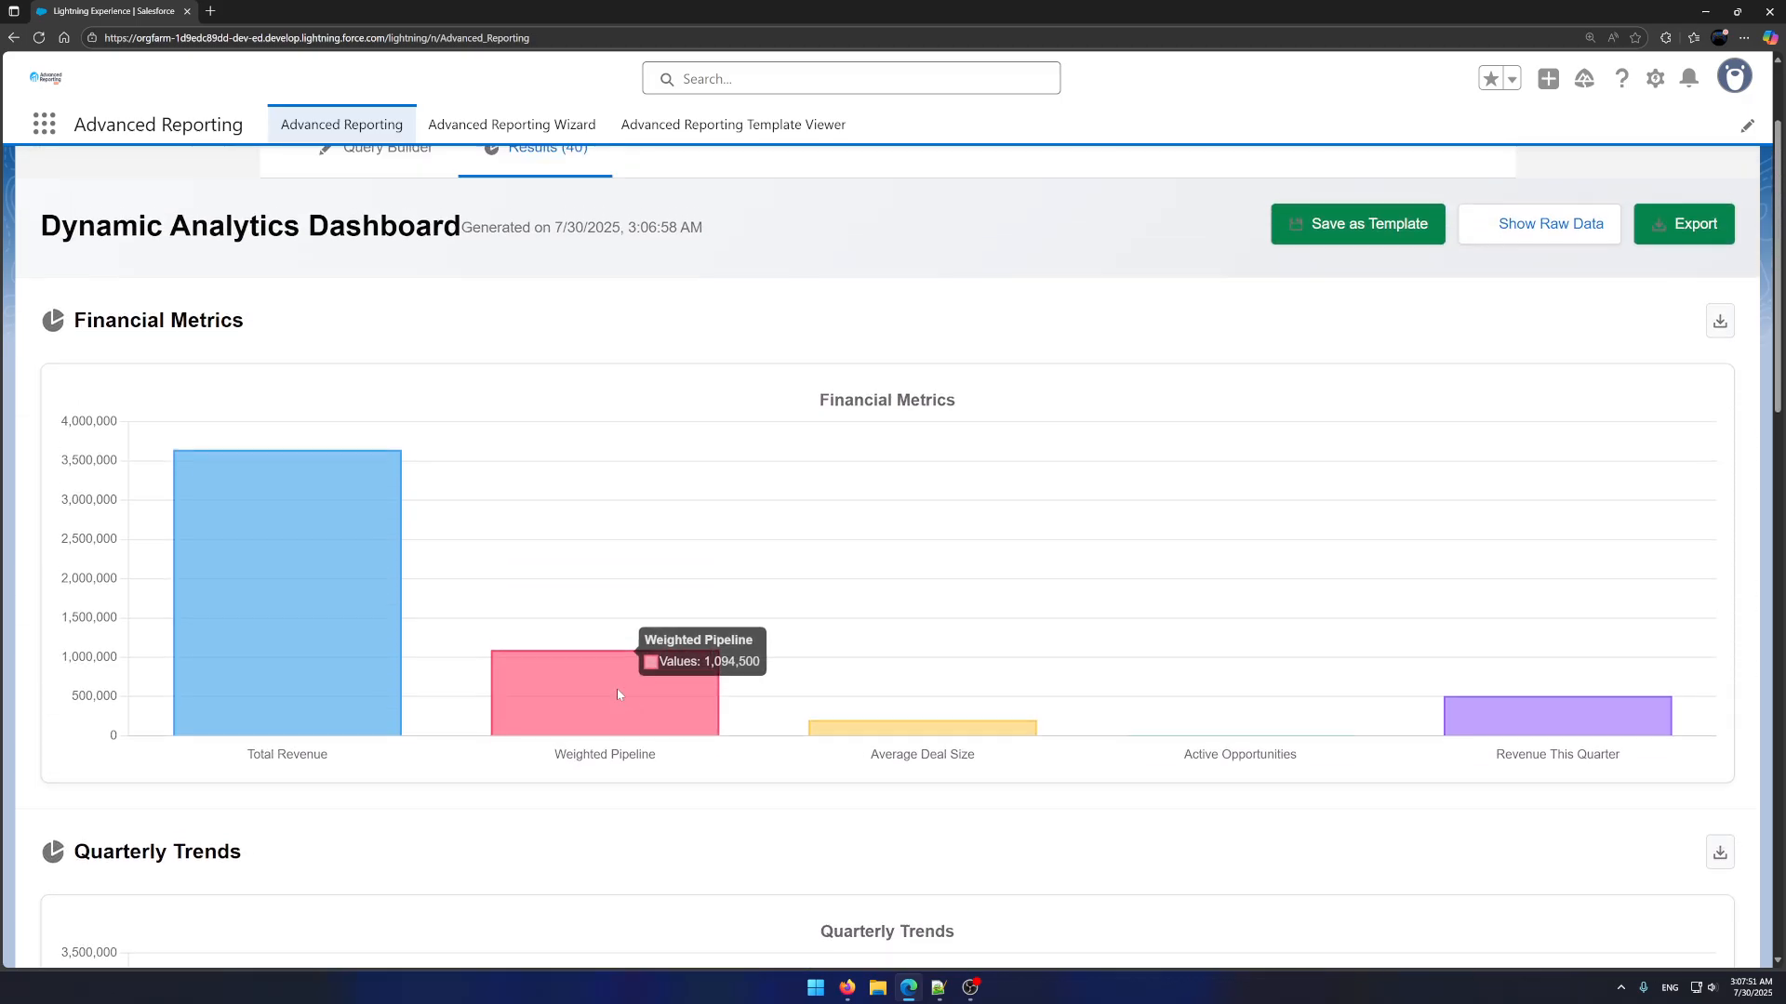
click(416, 336)
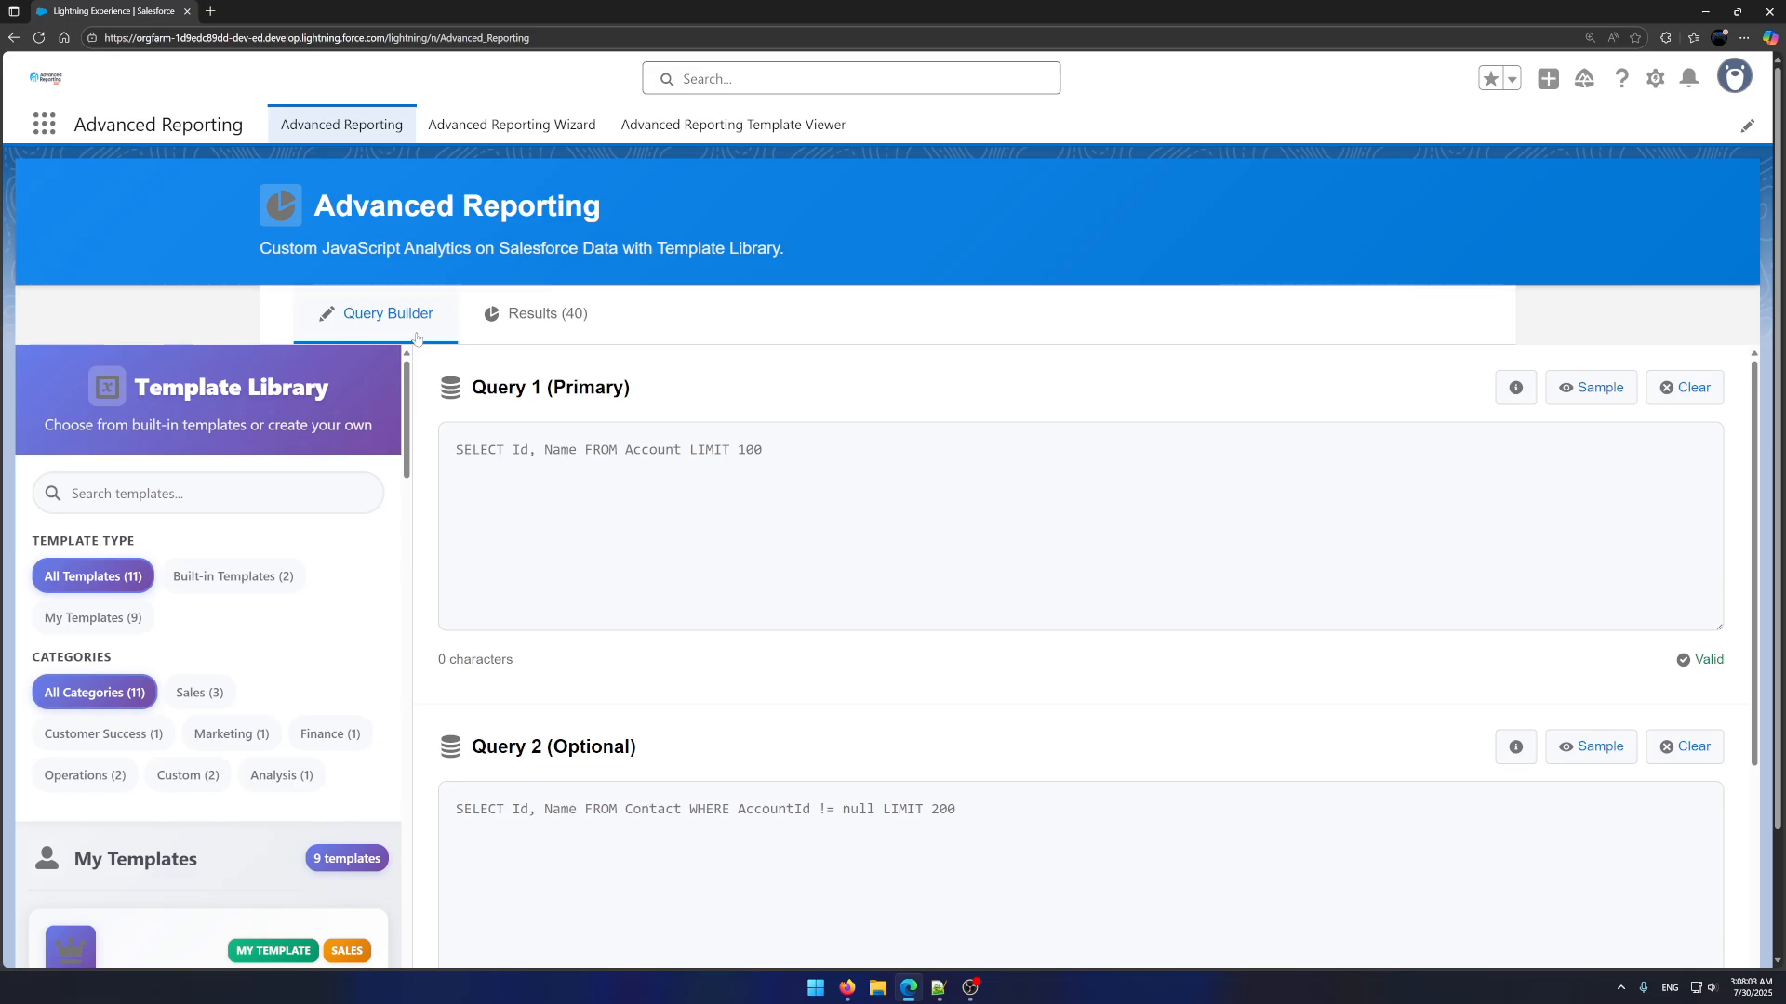
Open the Advanced Reporting Wizard and select Accounts as the report's data source
click(511, 124)
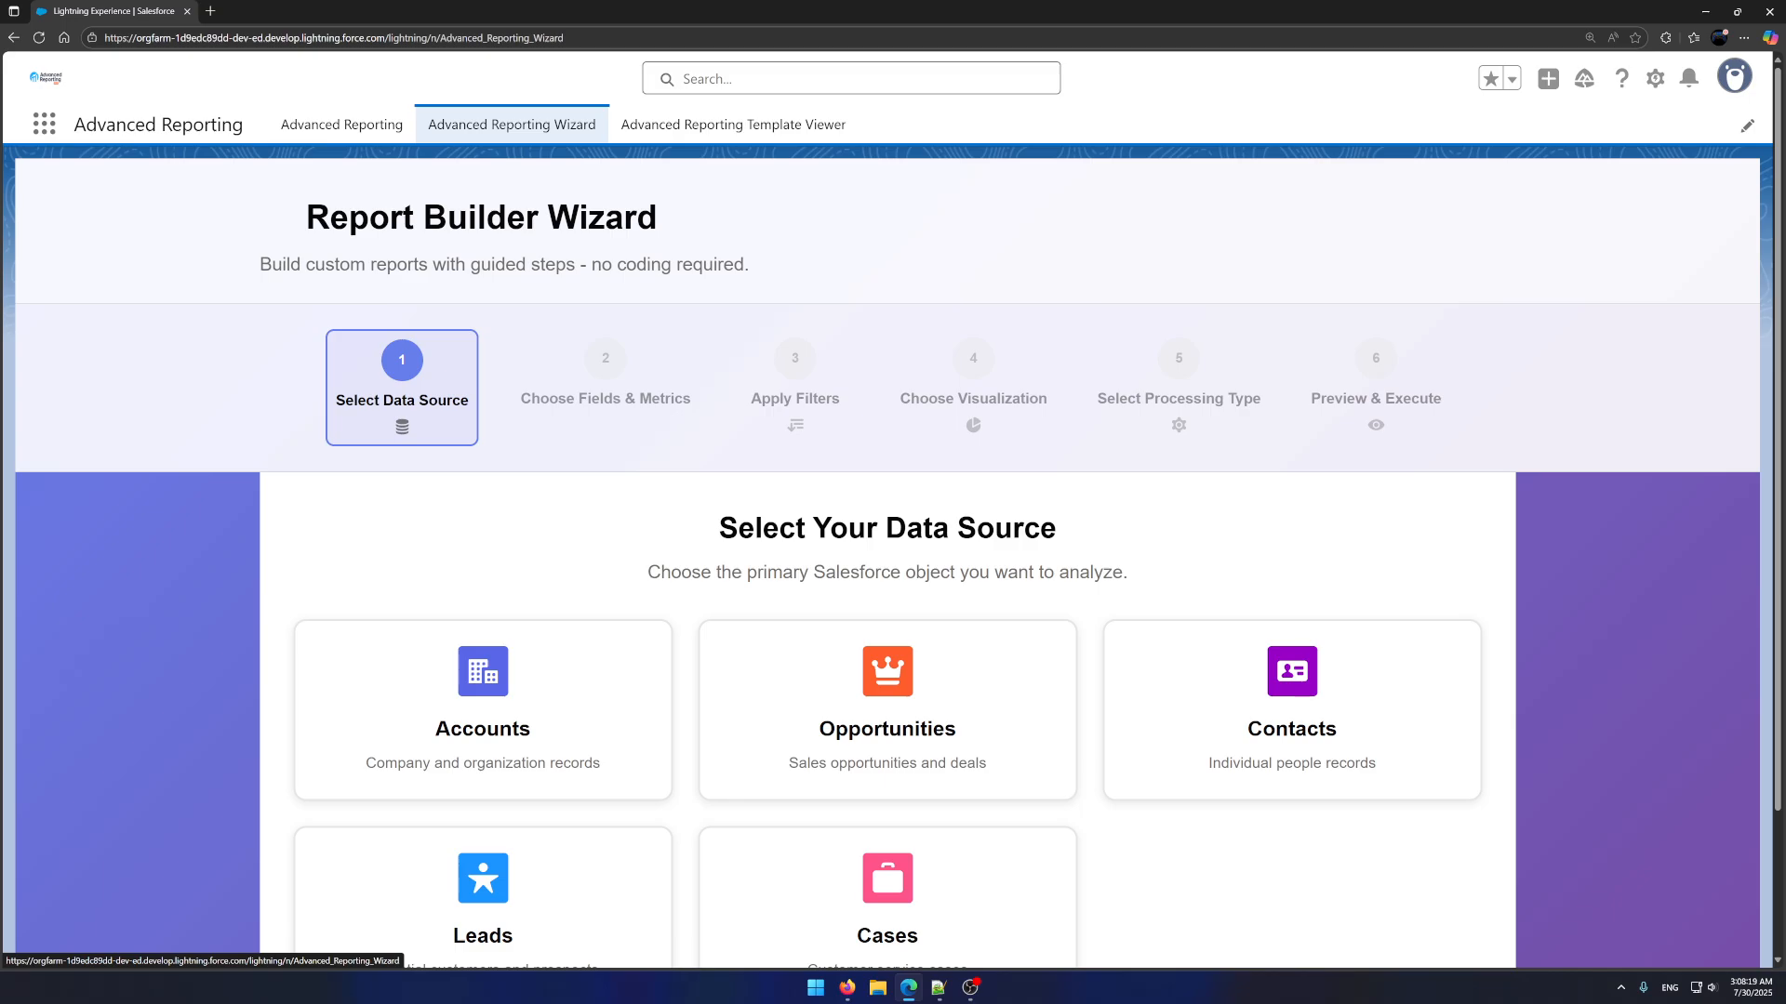
scroll(586, 600, down, 2)
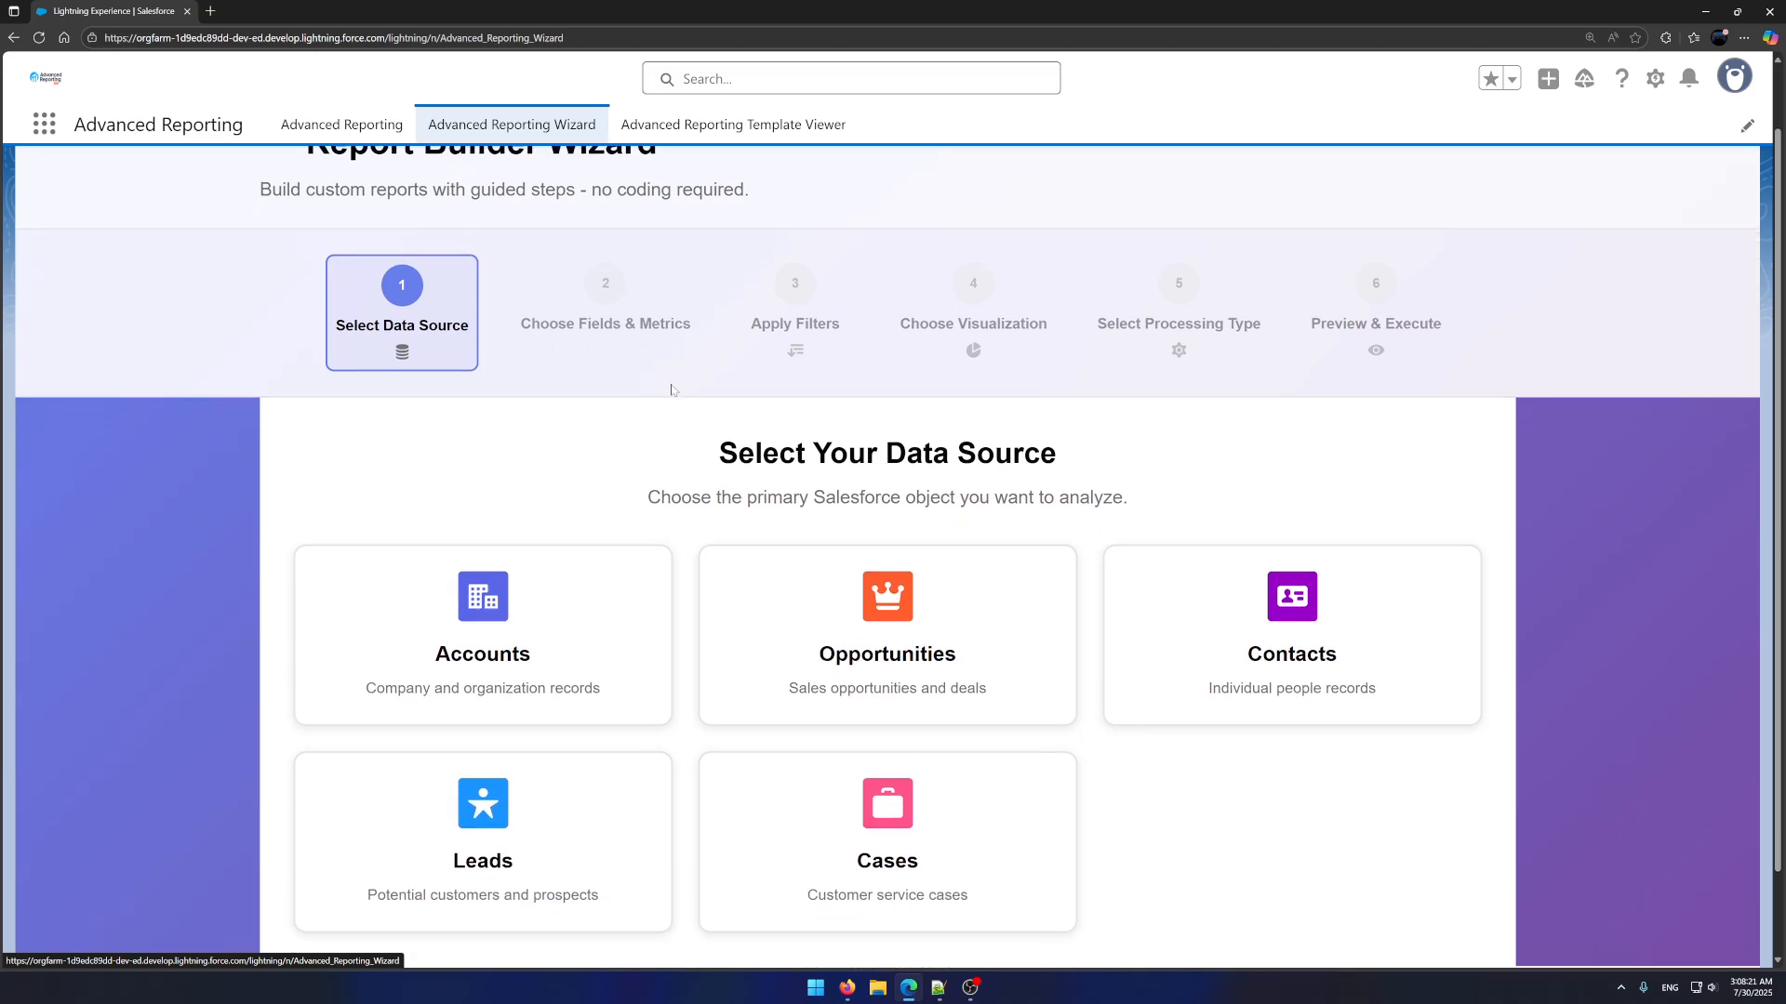
click(586, 600)
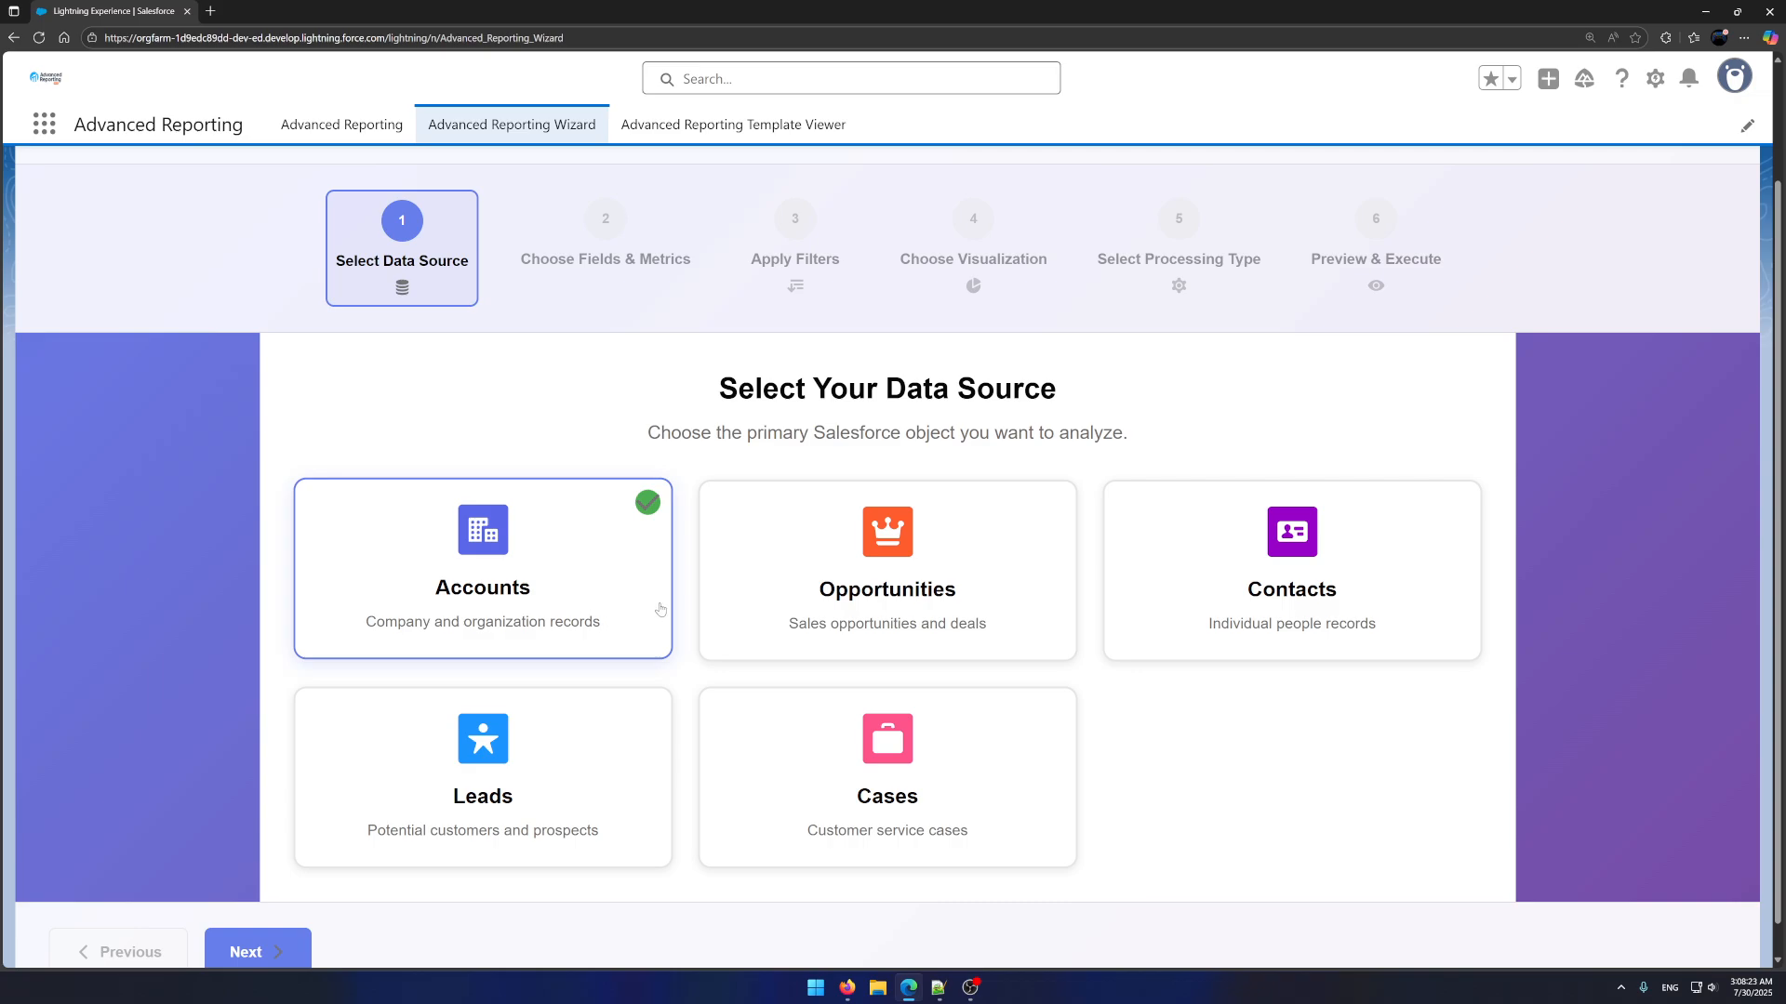
Change the report's data source to Cases and continue to the field selection
scroll(707, 651, down, 1)
click(865, 772)
click(258, 918)
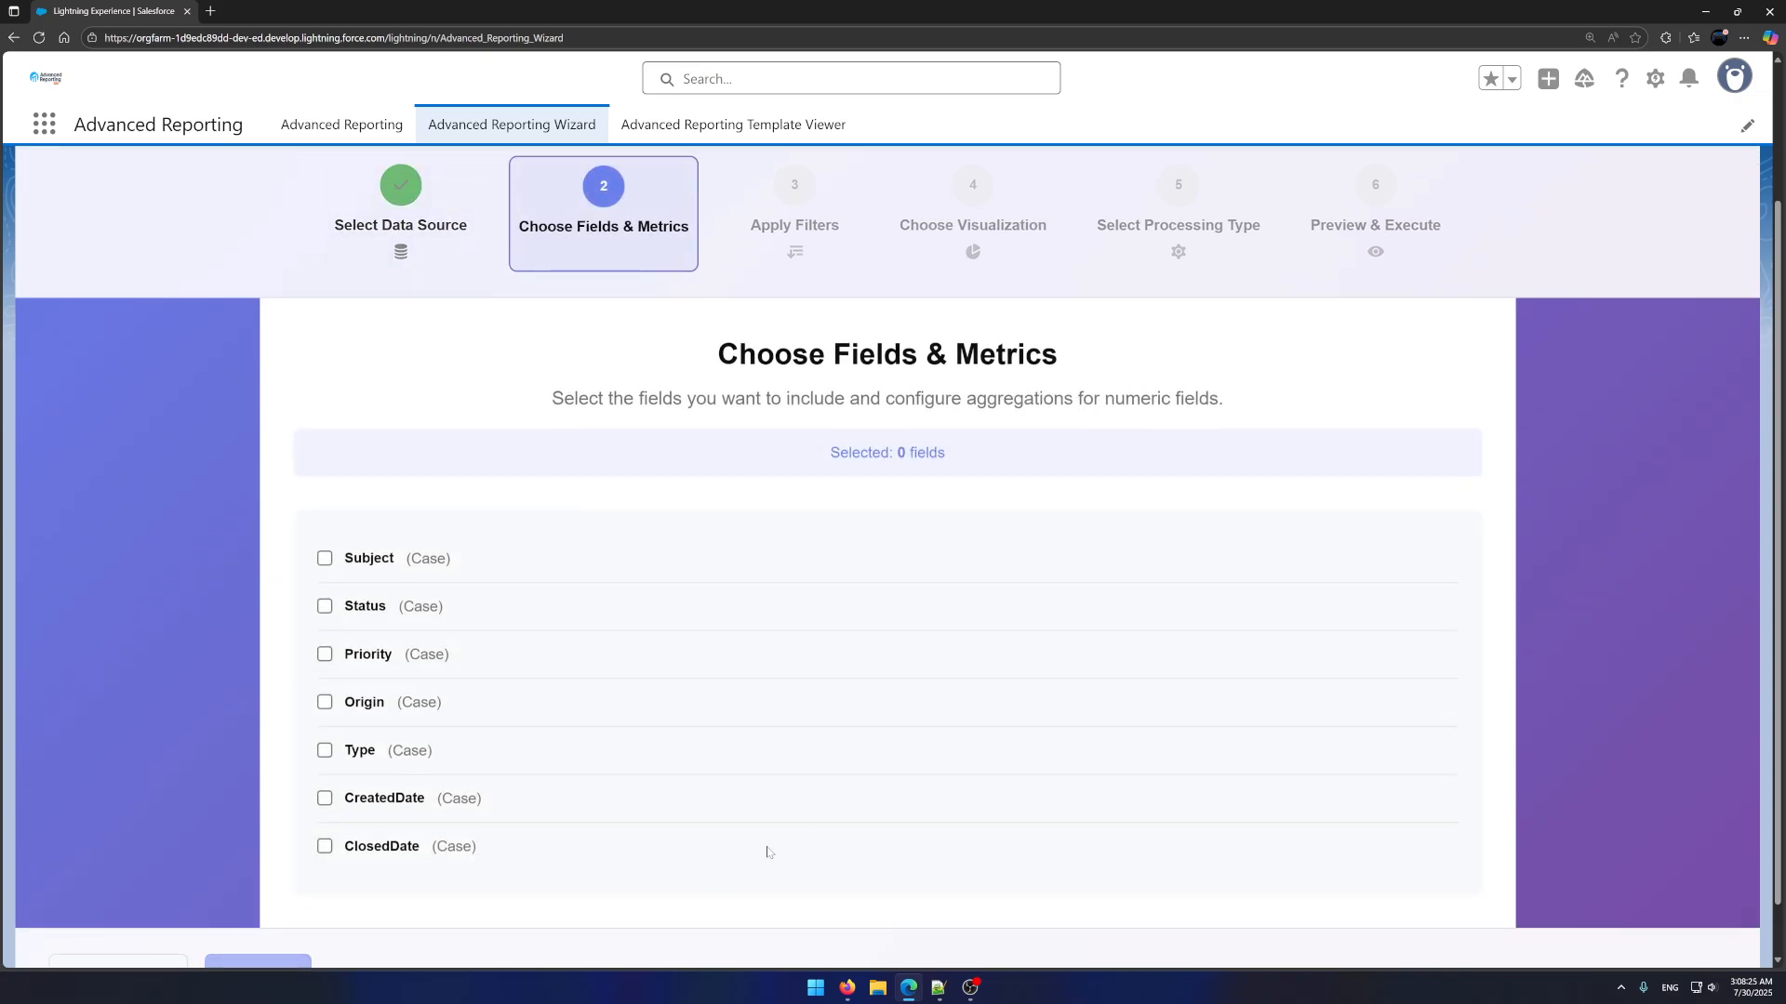
Include the Case fields Subject, Status, Priority, Origin, Type, CreatedDate and ClosedDate, and continue to the filters
click(324, 558)
click(324, 607)
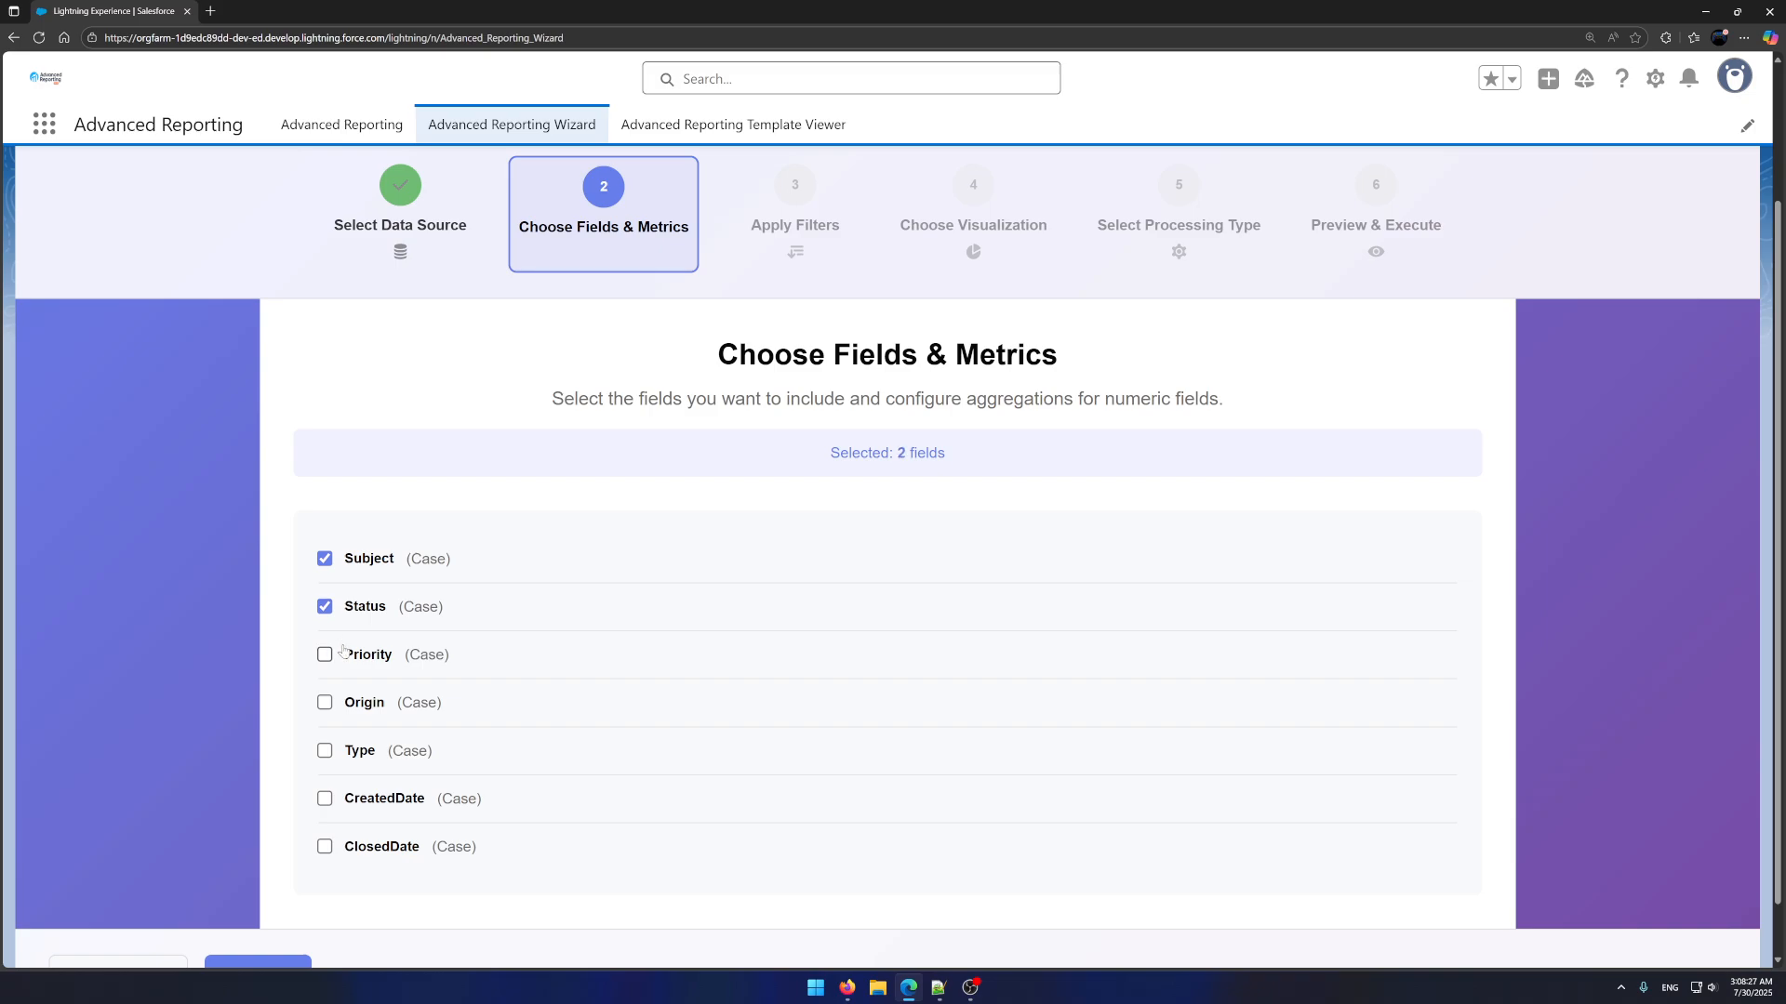
click(324, 656)
click(326, 703)
click(324, 750)
click(325, 798)
click(324, 846)
scroll(437, 815, down, 1)
click(250, 915)
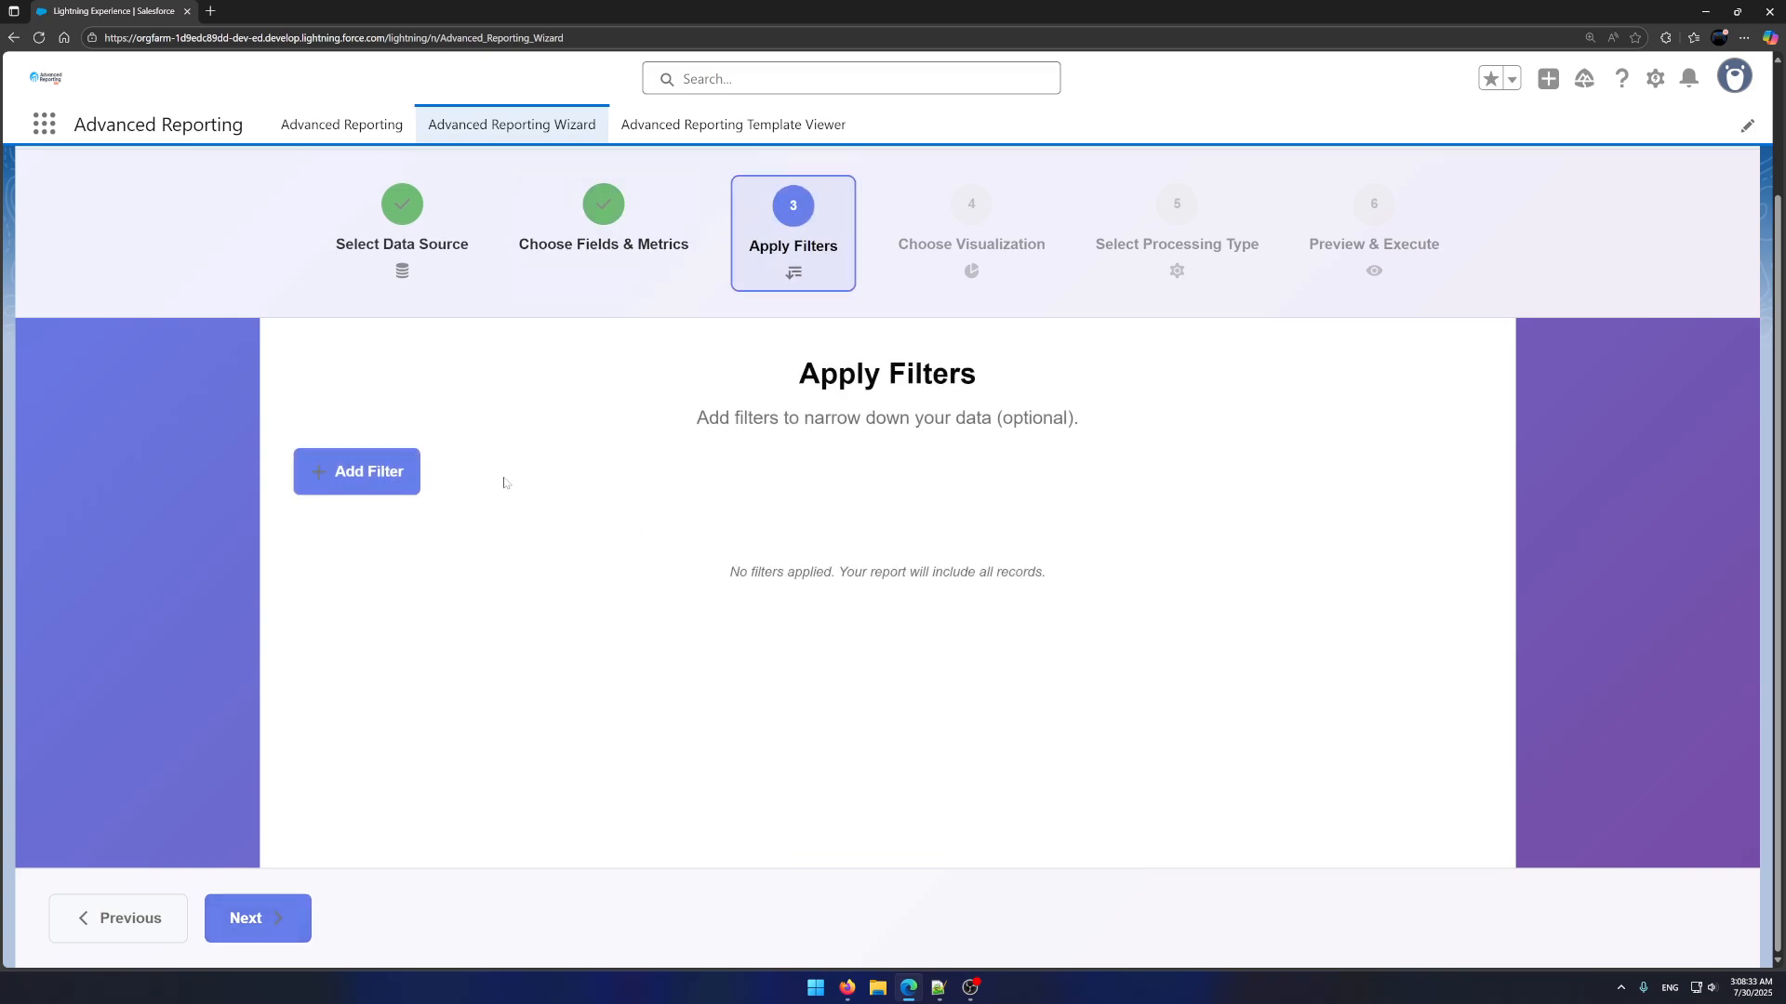
click(353, 471)
click(490, 563)
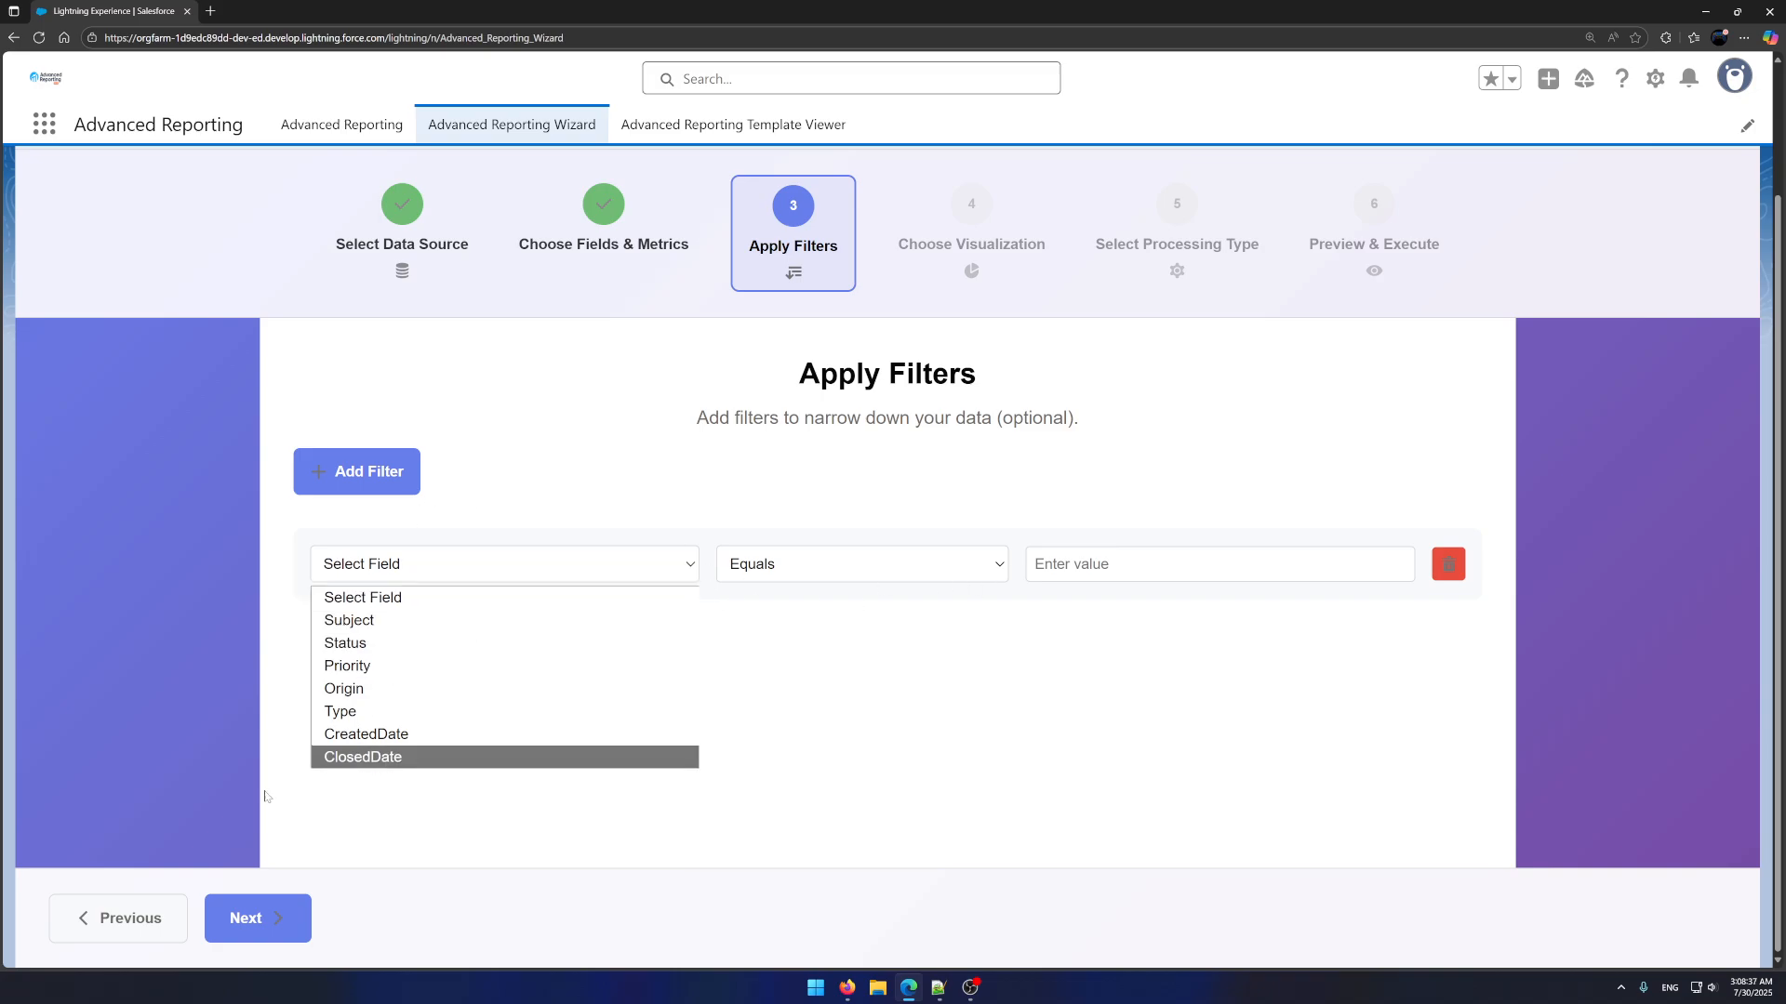
click(1450, 564)
Continue without filters and configure the bar chart with the title "Bar Chart Accounts", grouped by Status with no measure field
click(285, 923)
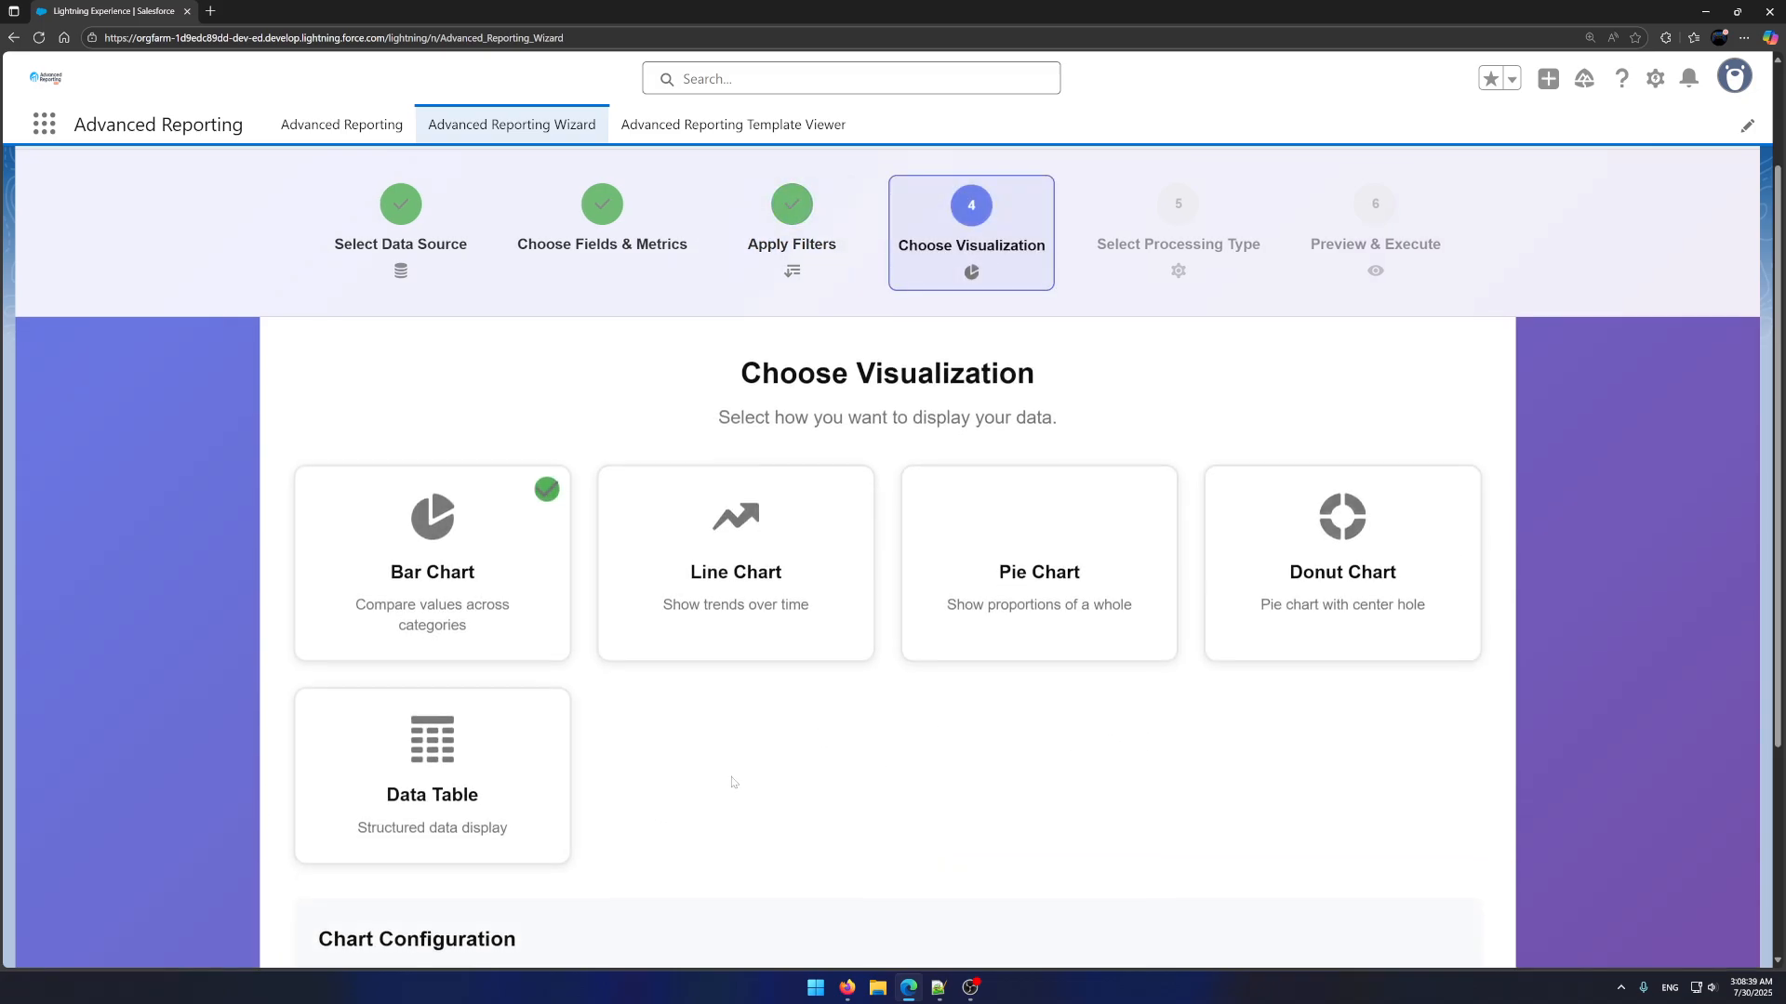
scroll(828, 735, down, 2)
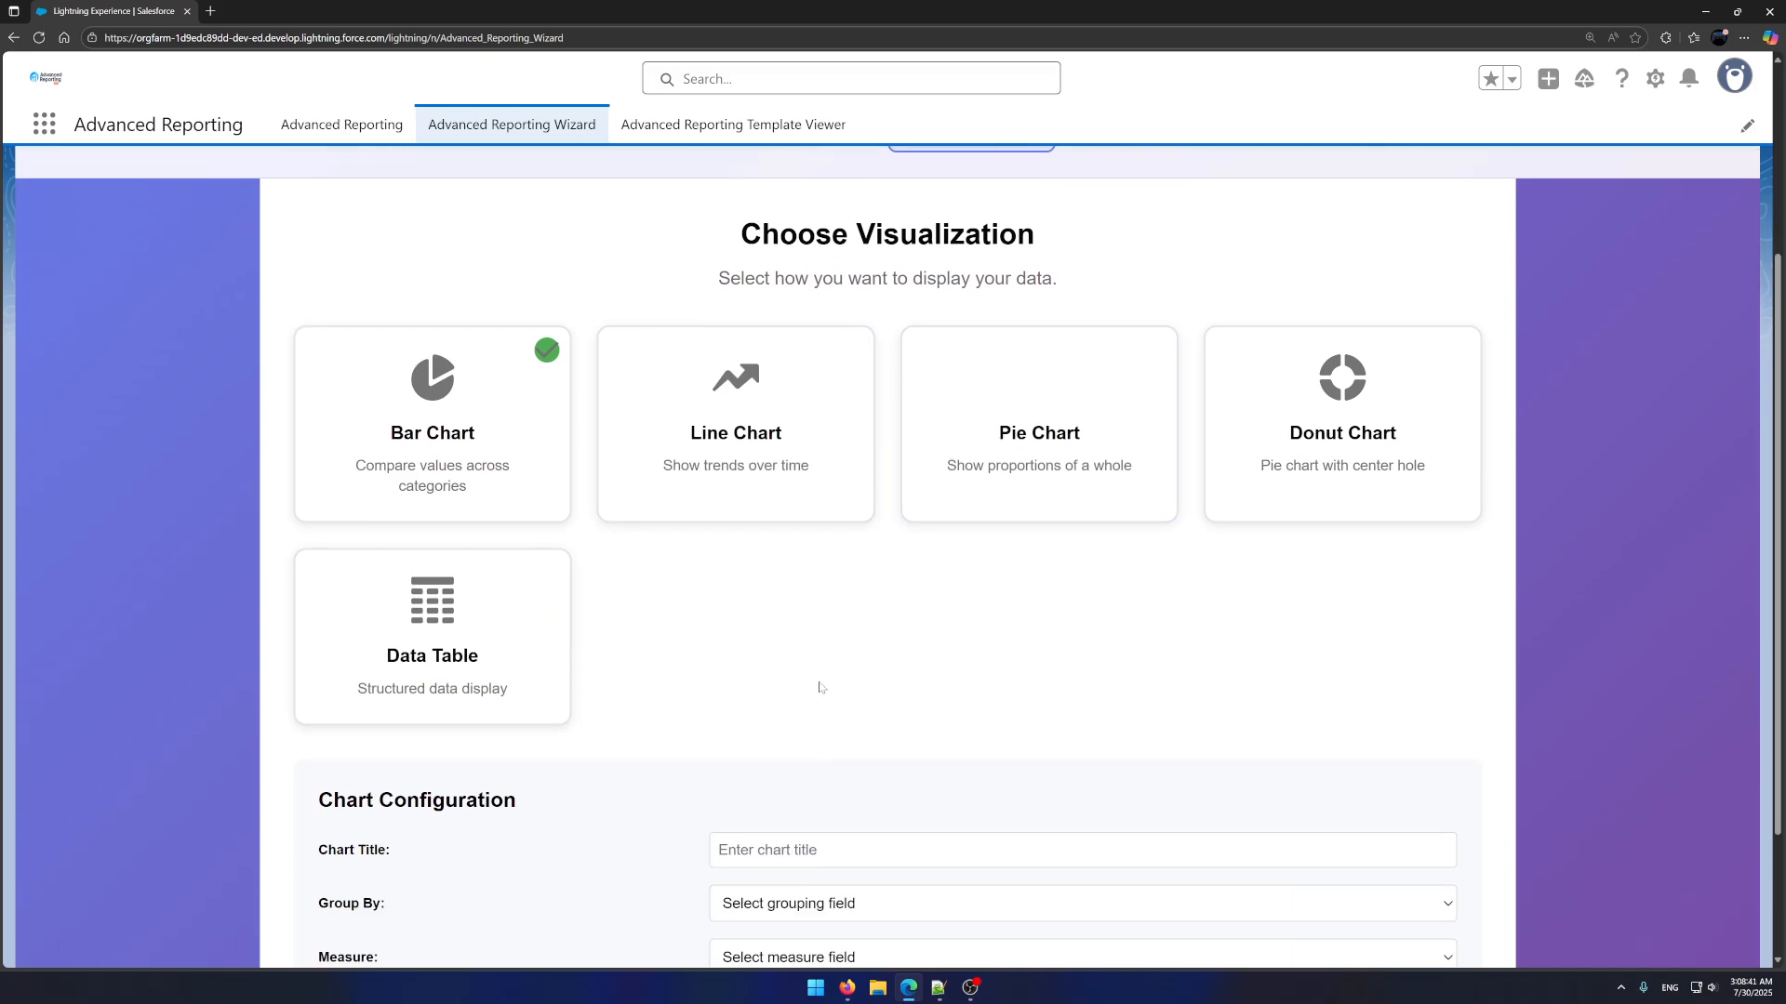
scroll(558, 717, up, 1)
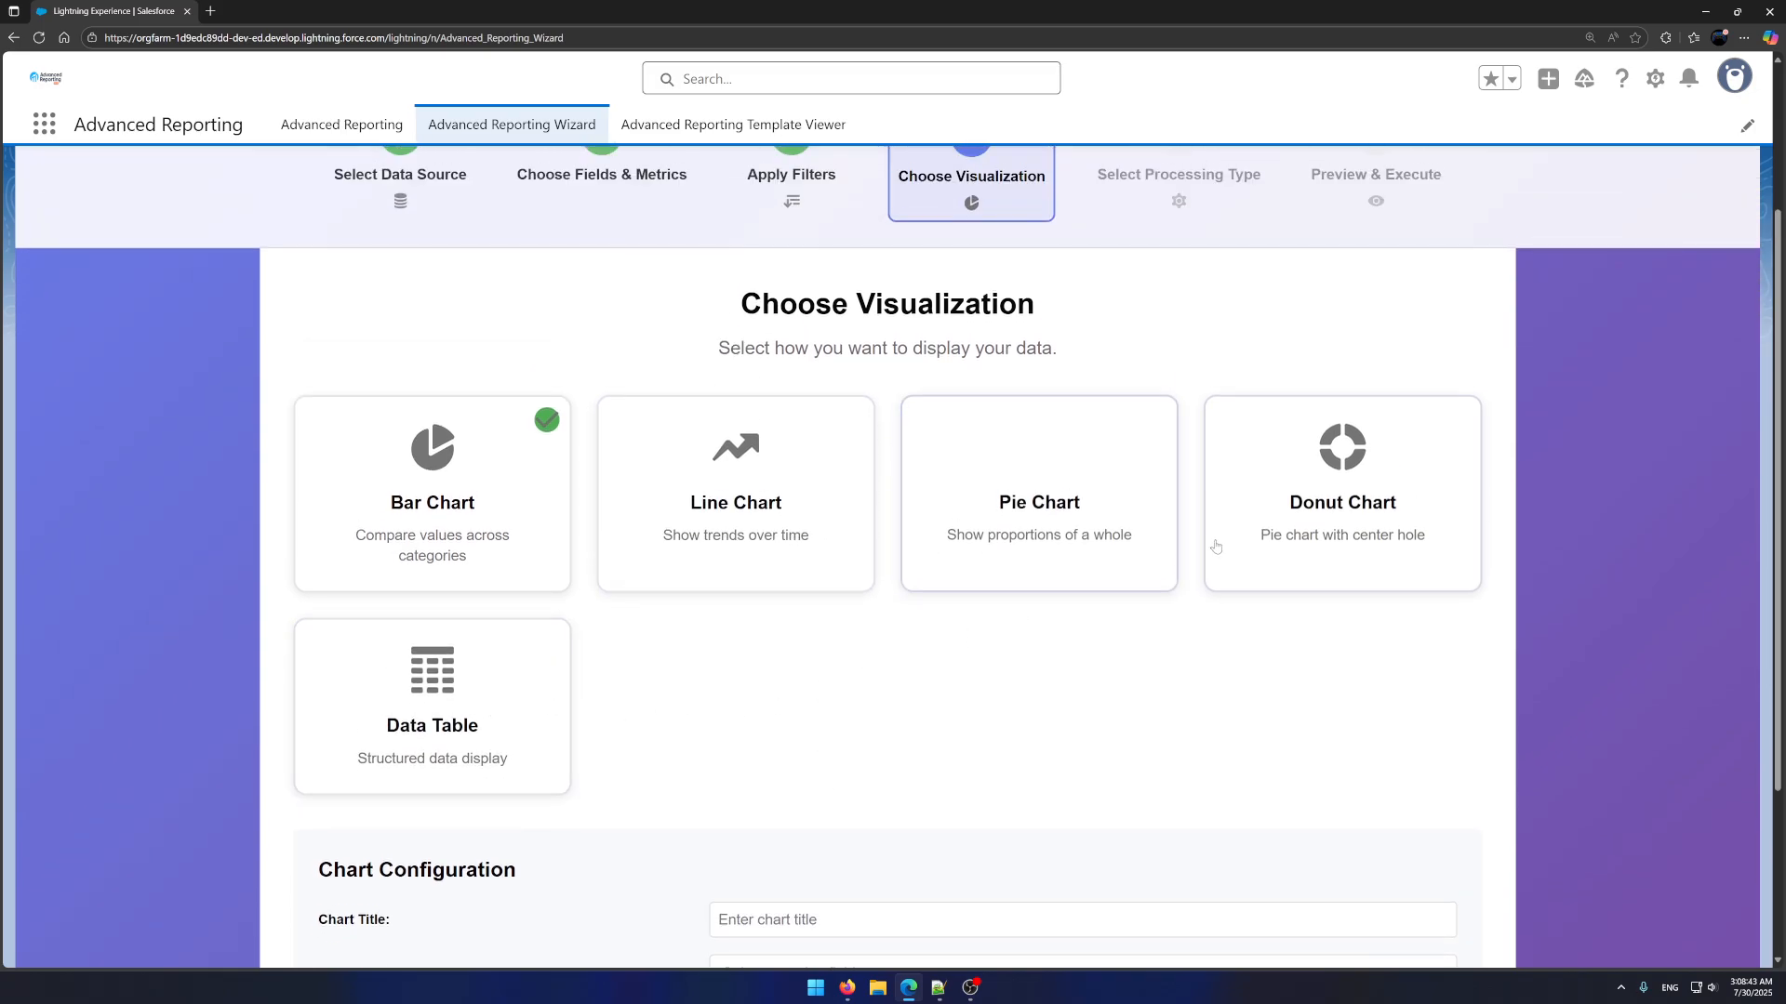
scroll(478, 558, down, 2)
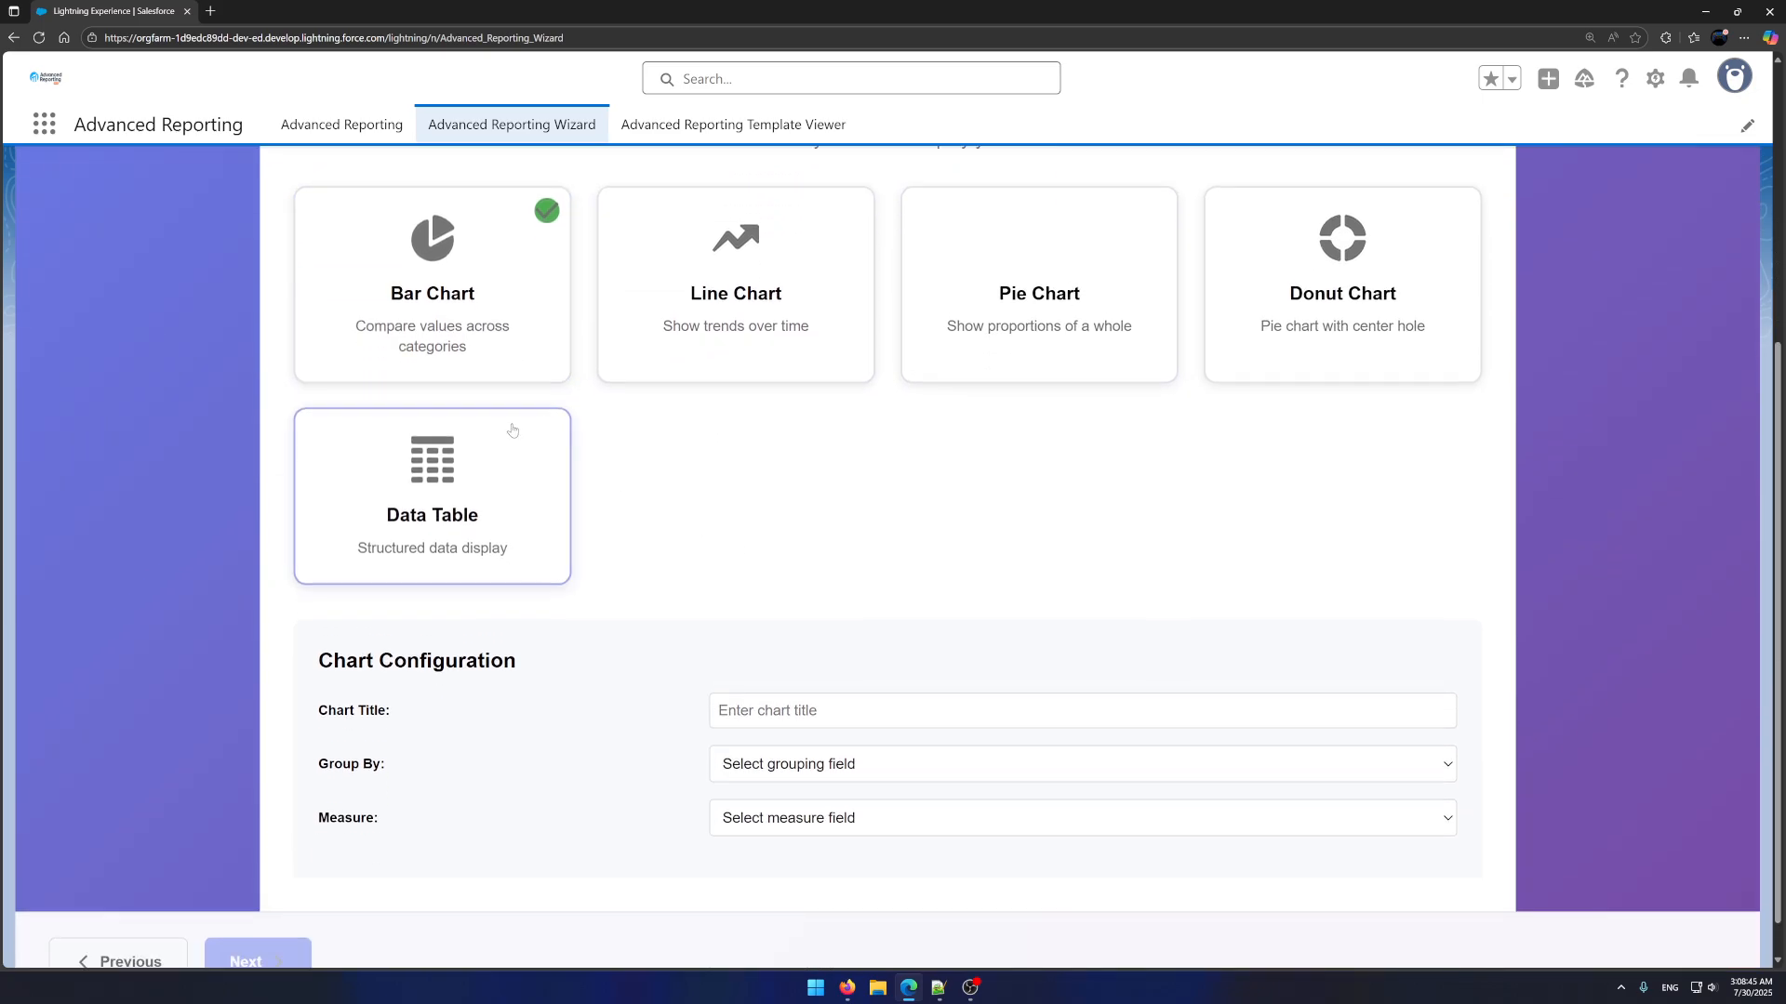
click(800, 711)
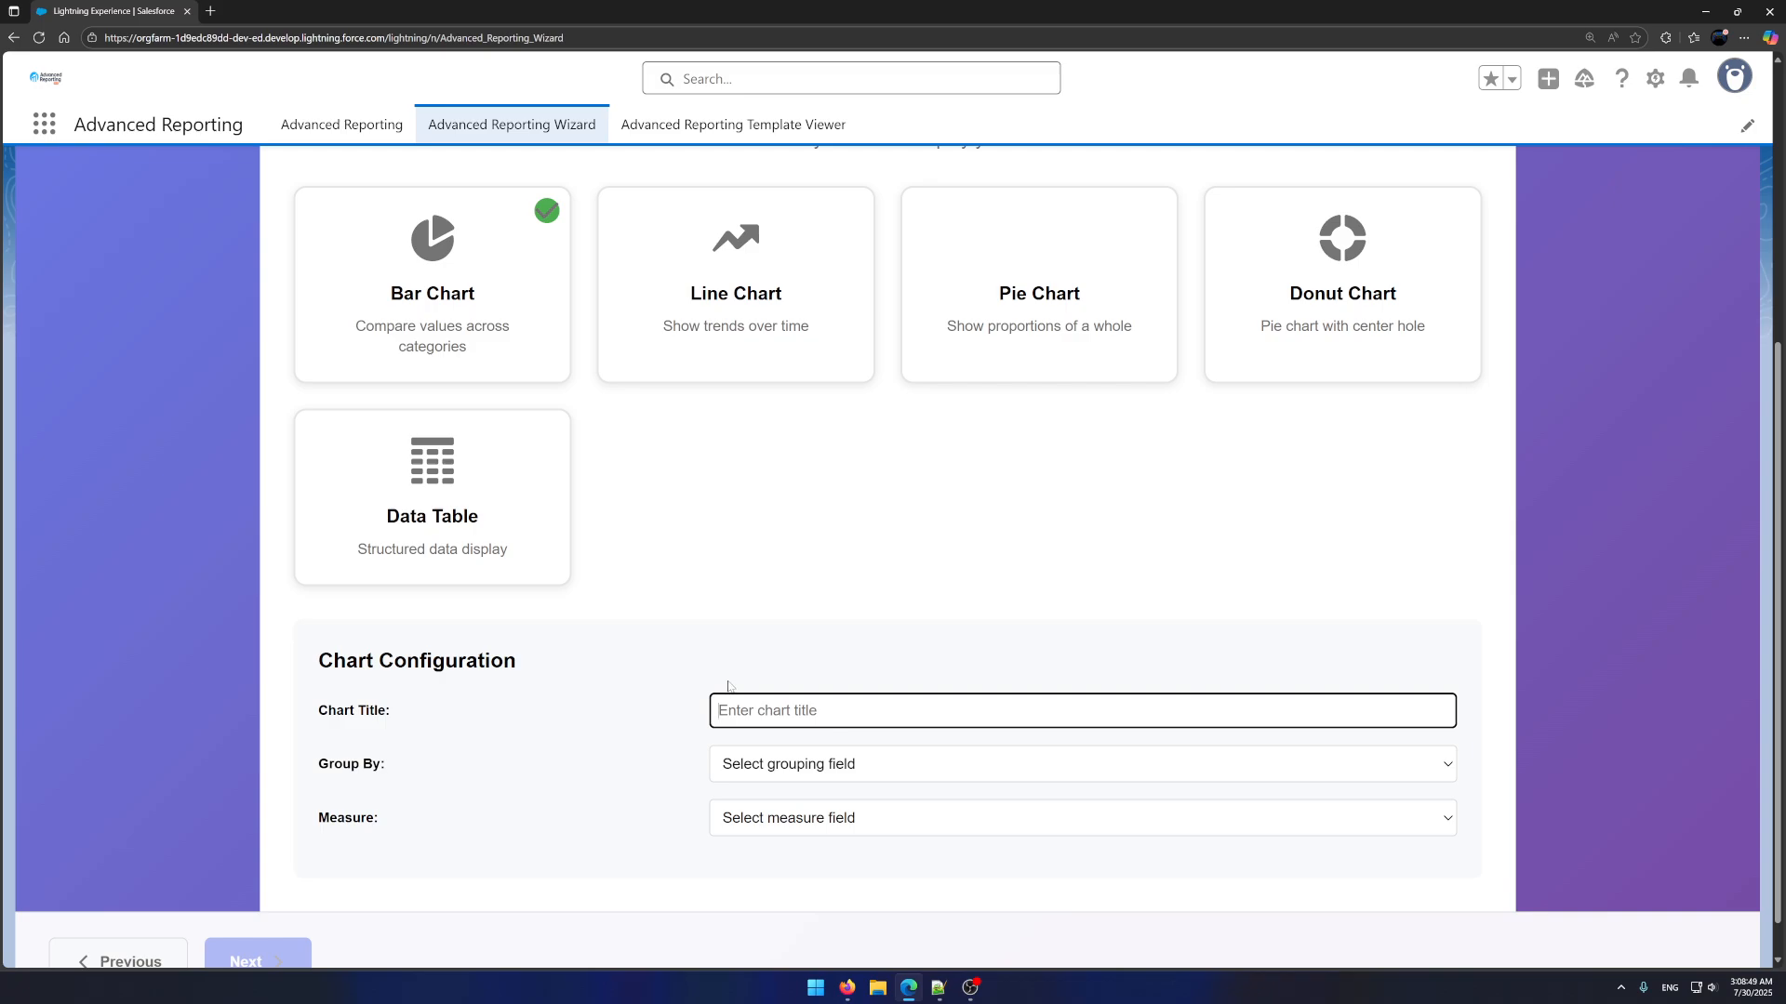
text(Bar Chart Accounts)
scroll(730, 688, down, 1)
click(761, 721)
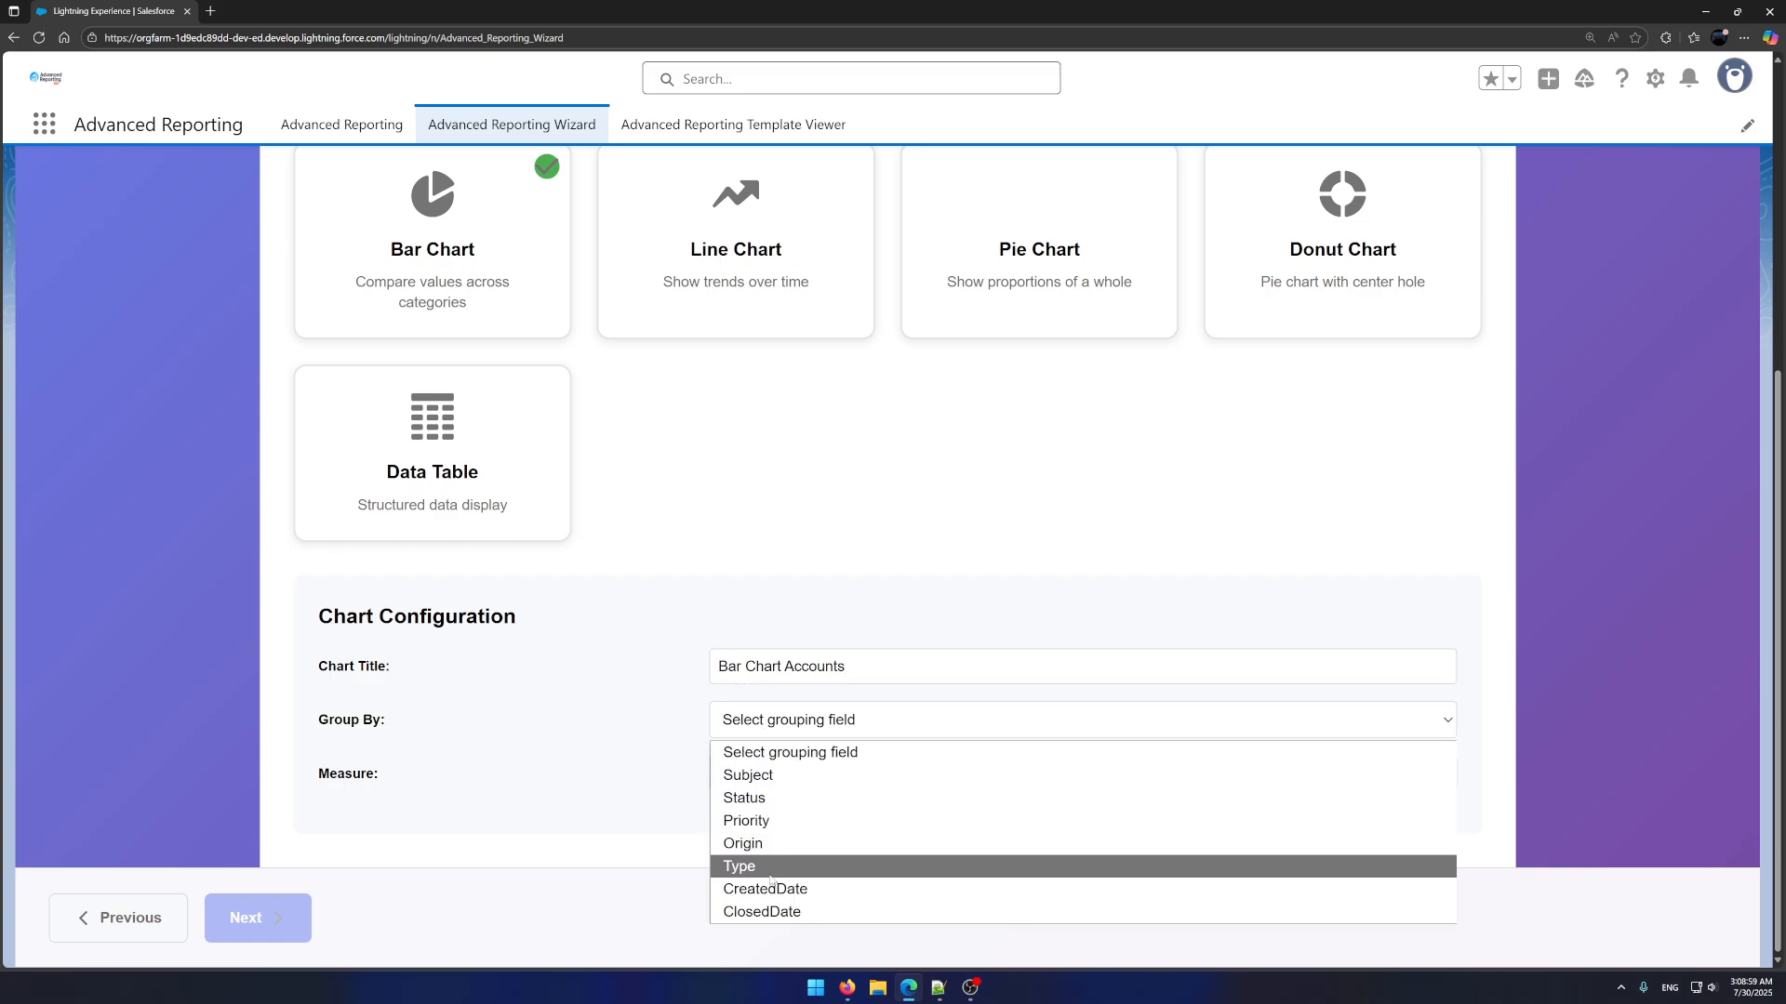
click(820, 798)
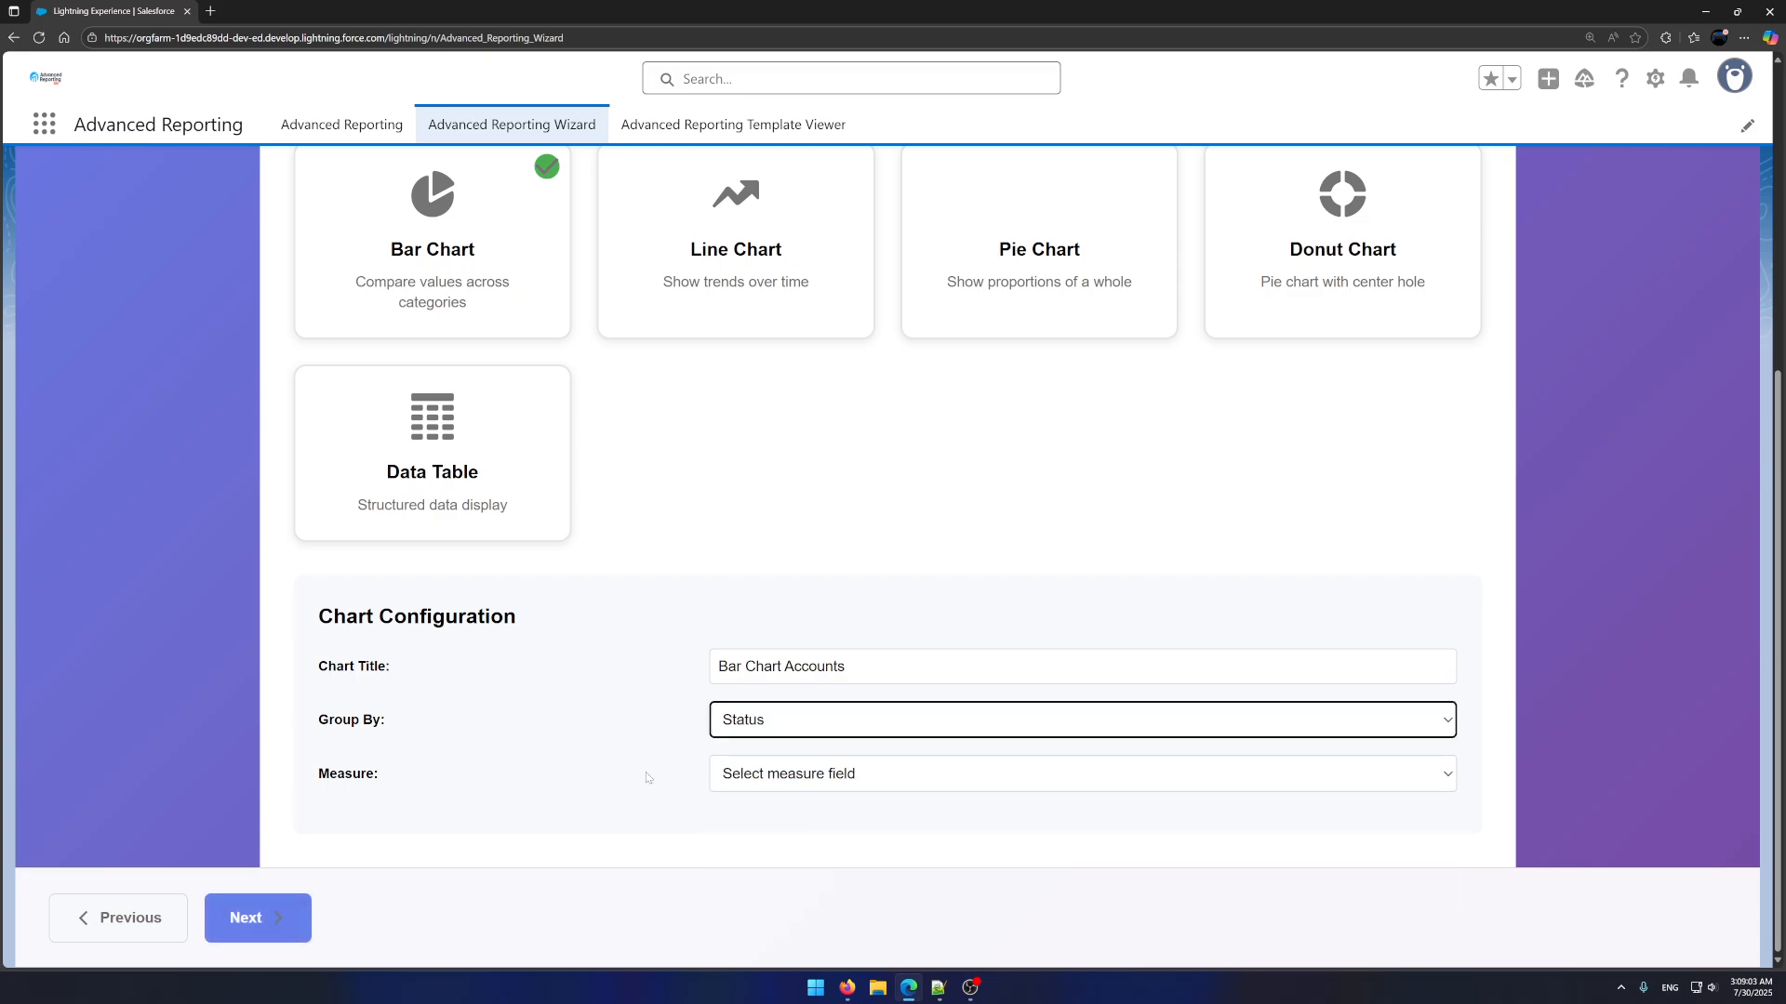
click(793, 788)
click(657, 758)
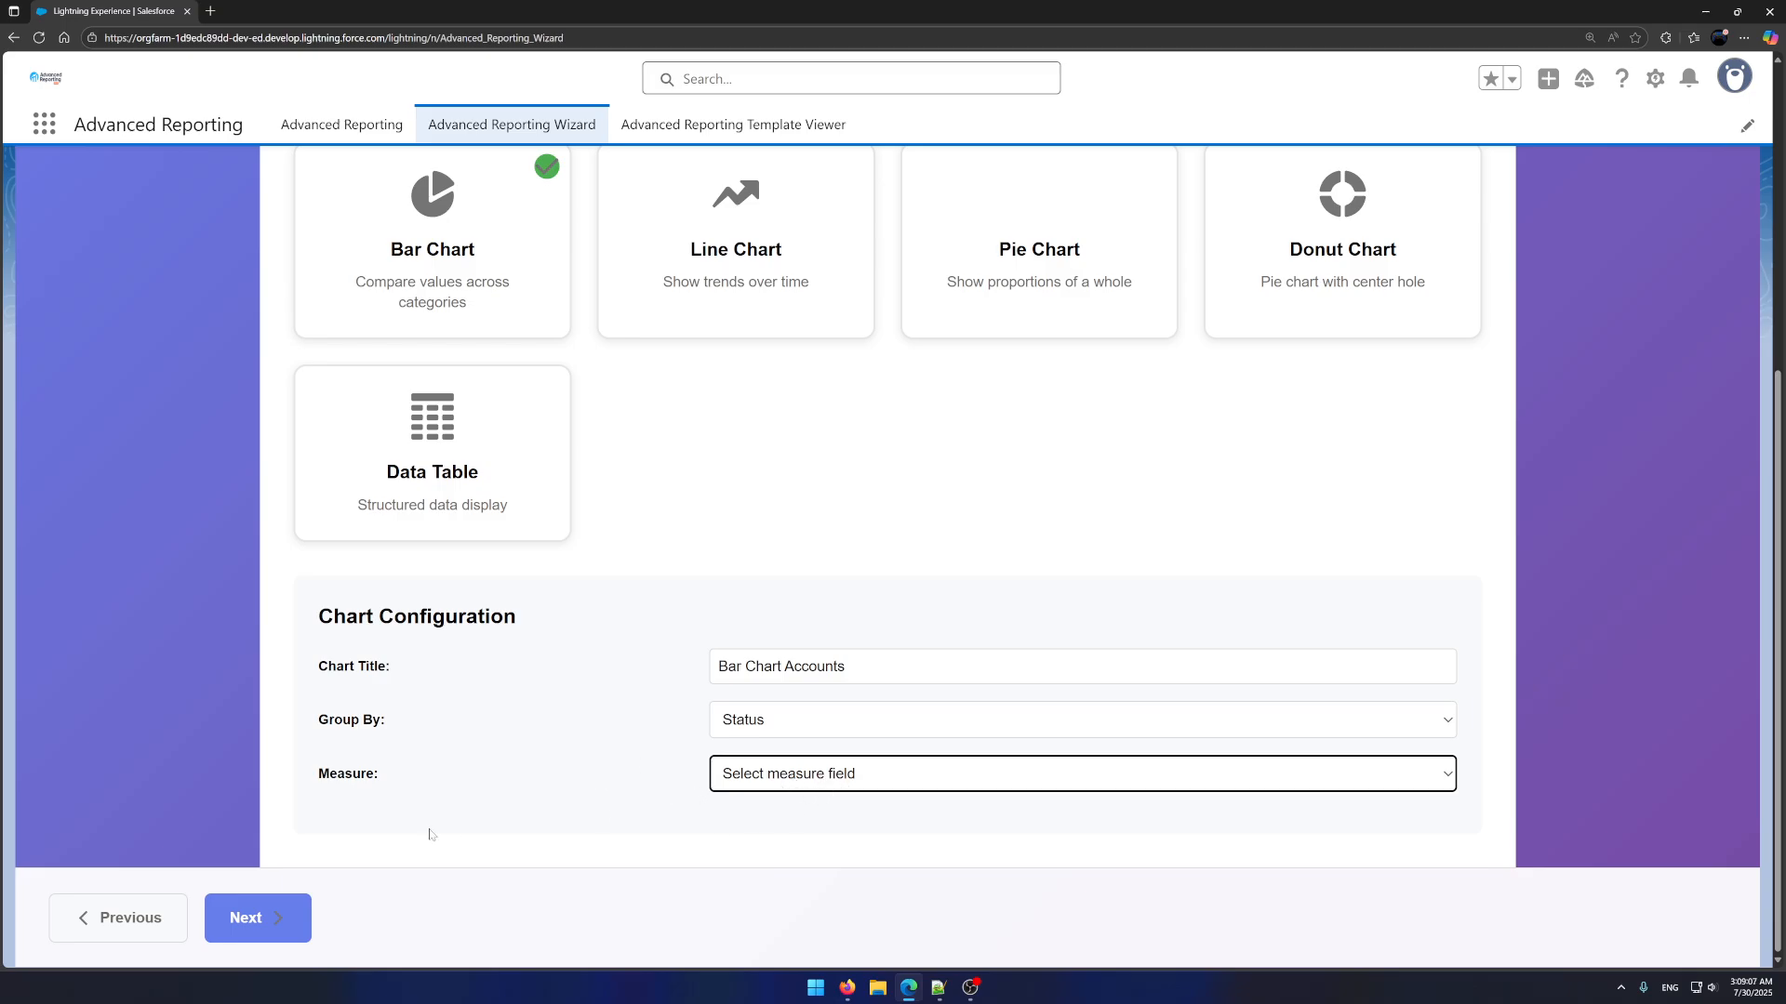
Proceed with Single Dataset Analysis and execute the report from the preview, declining to save it as a template
click(253, 932)
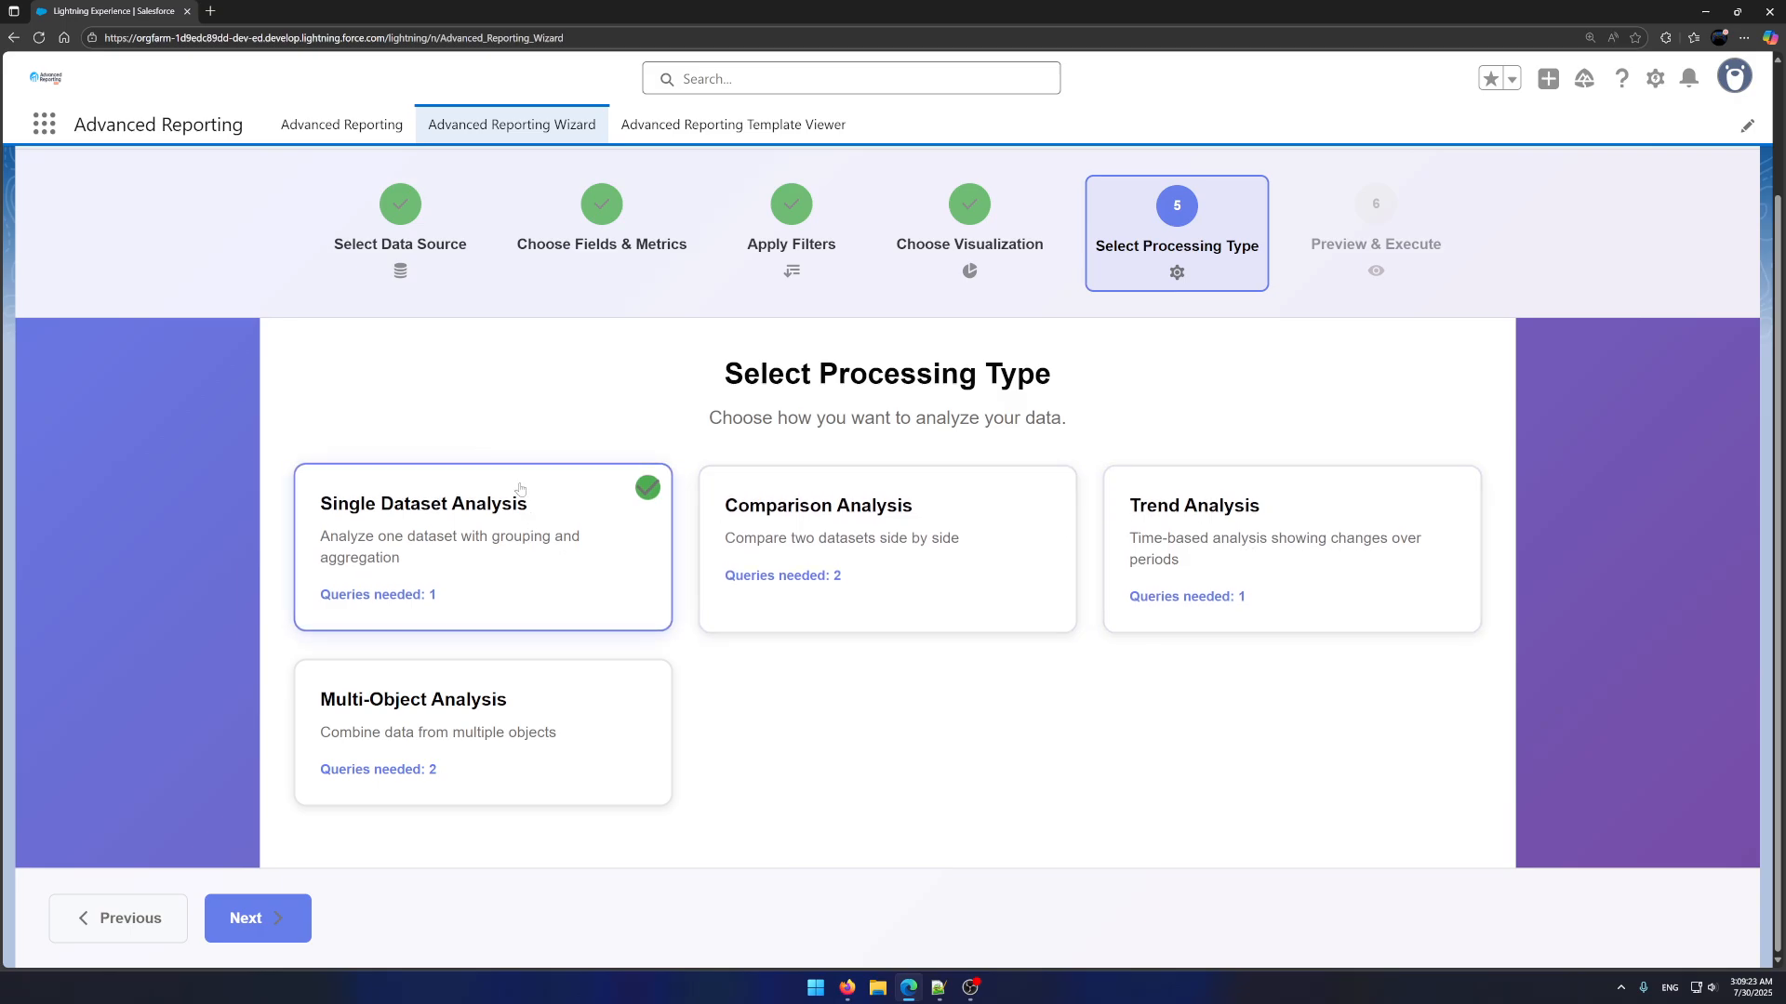
click(243, 924)
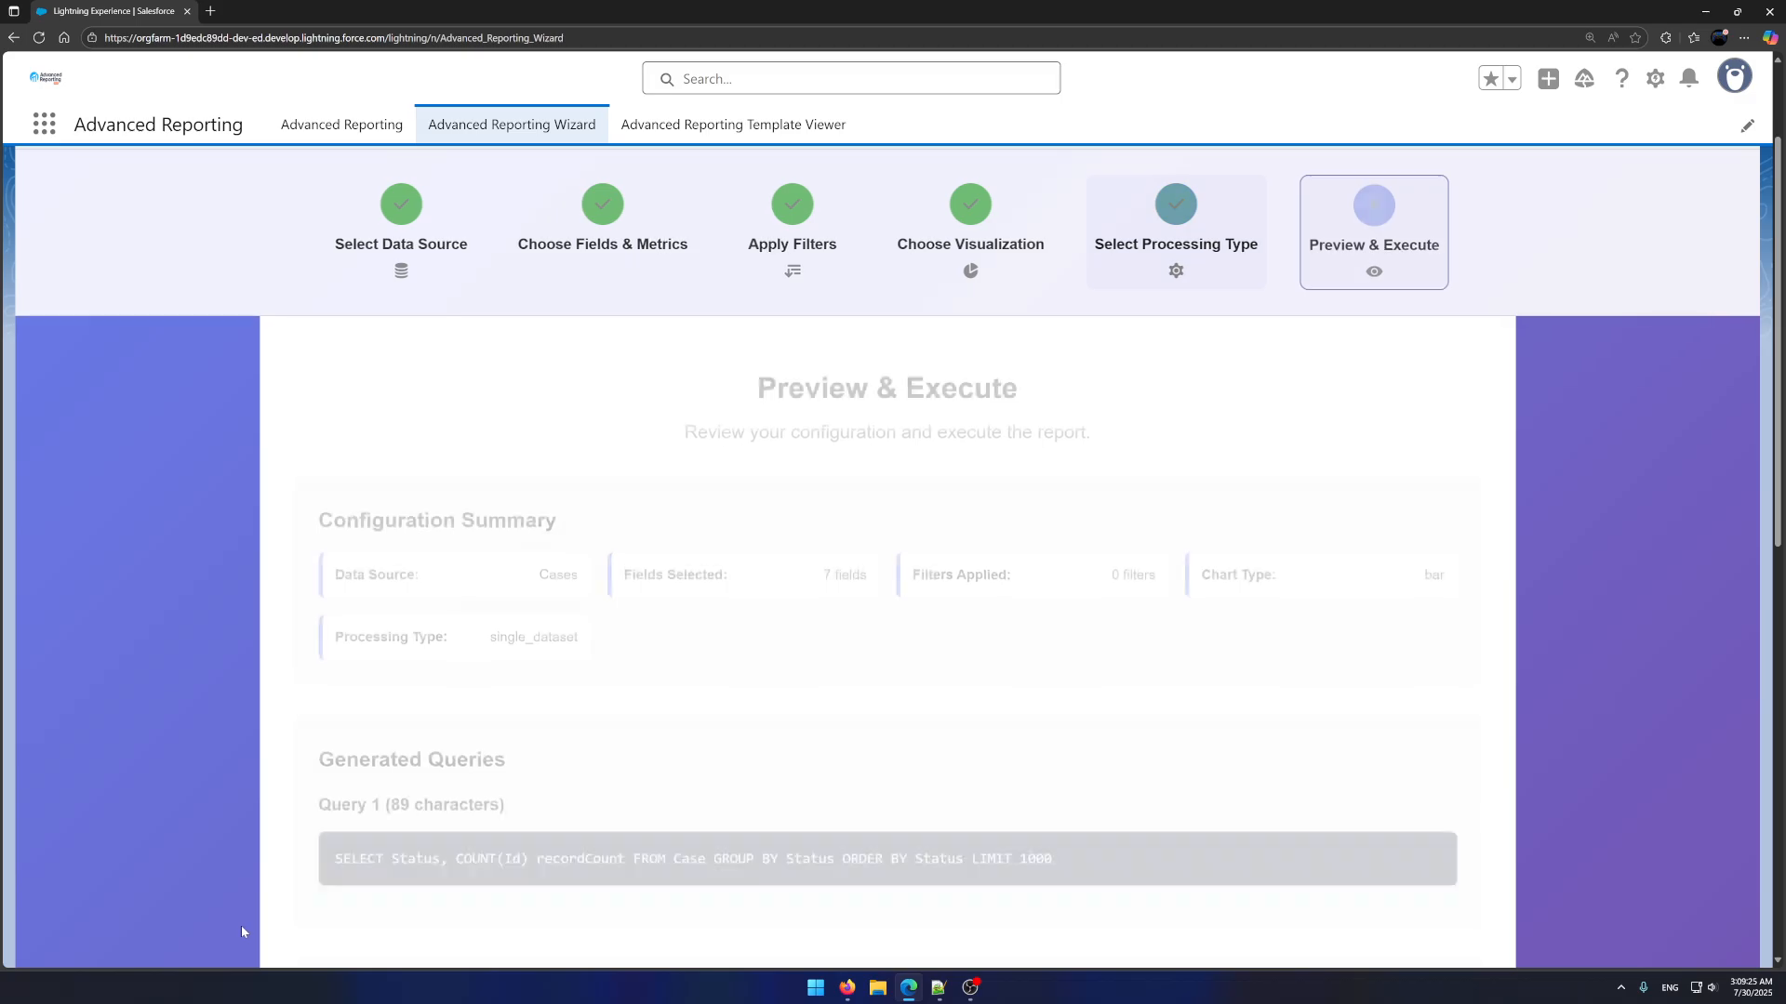
scroll(669, 530, down, 8)
scroll(684, 498, up, 5)
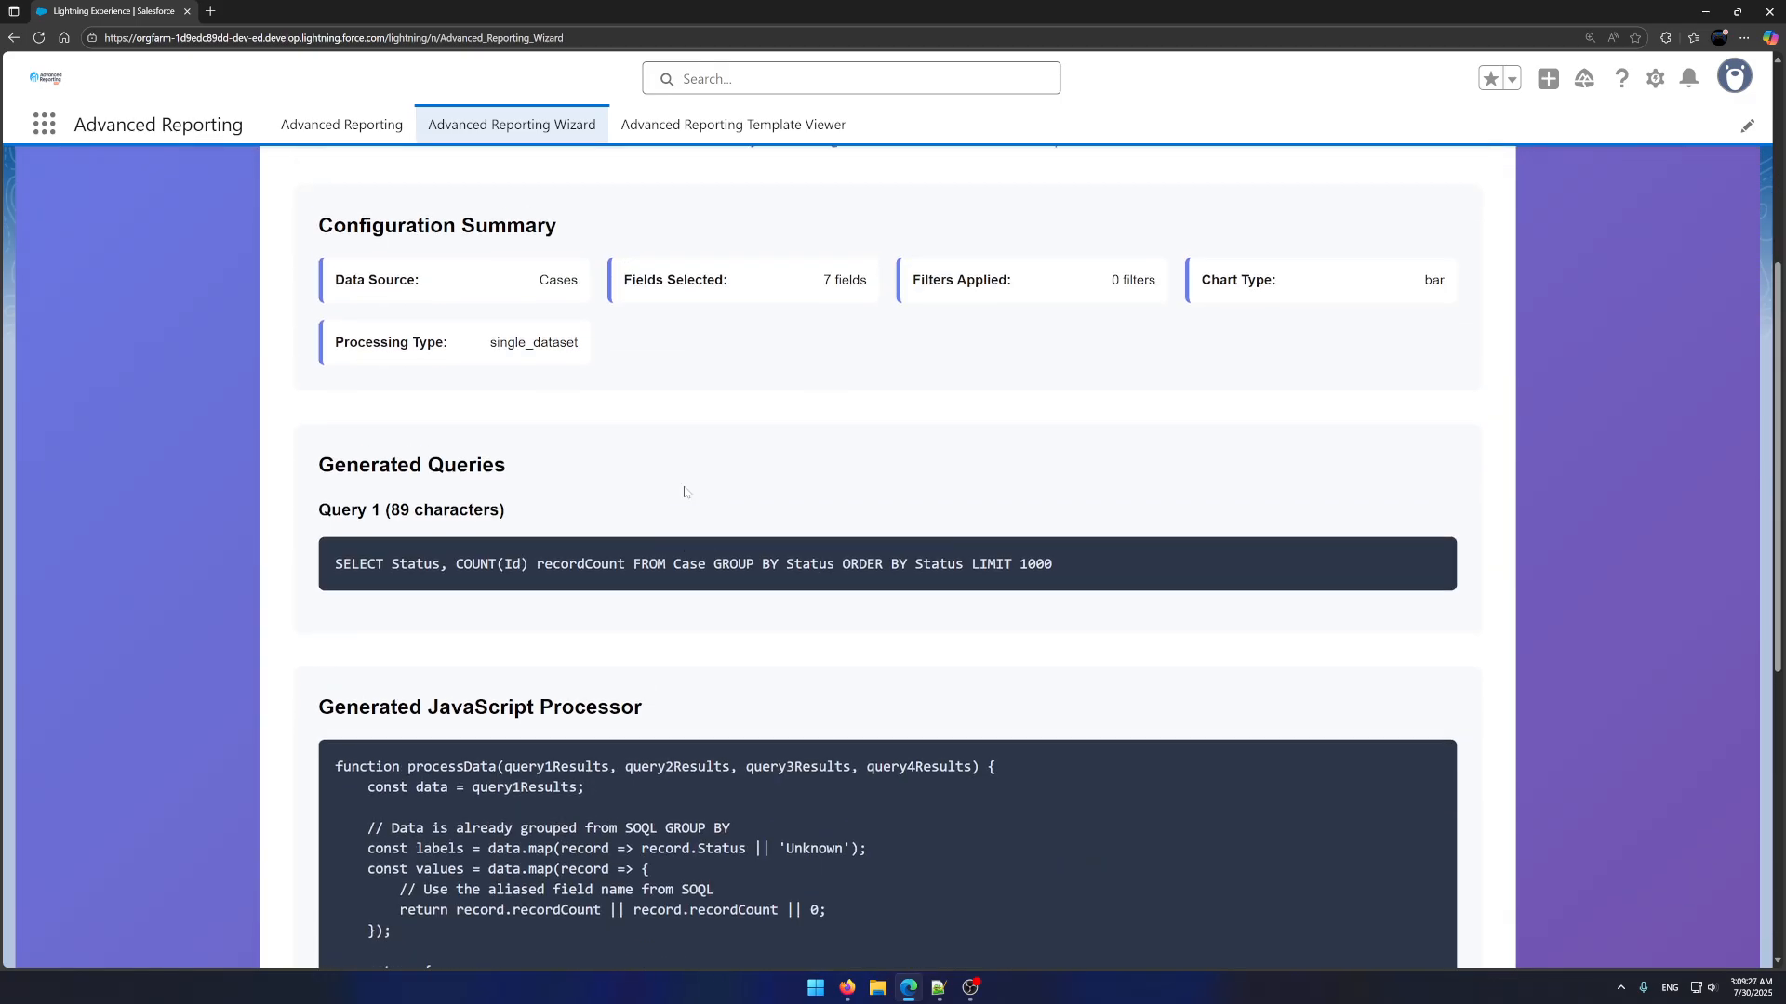
scroll(684, 492, up, 5)
scroll(686, 492, down, 5)
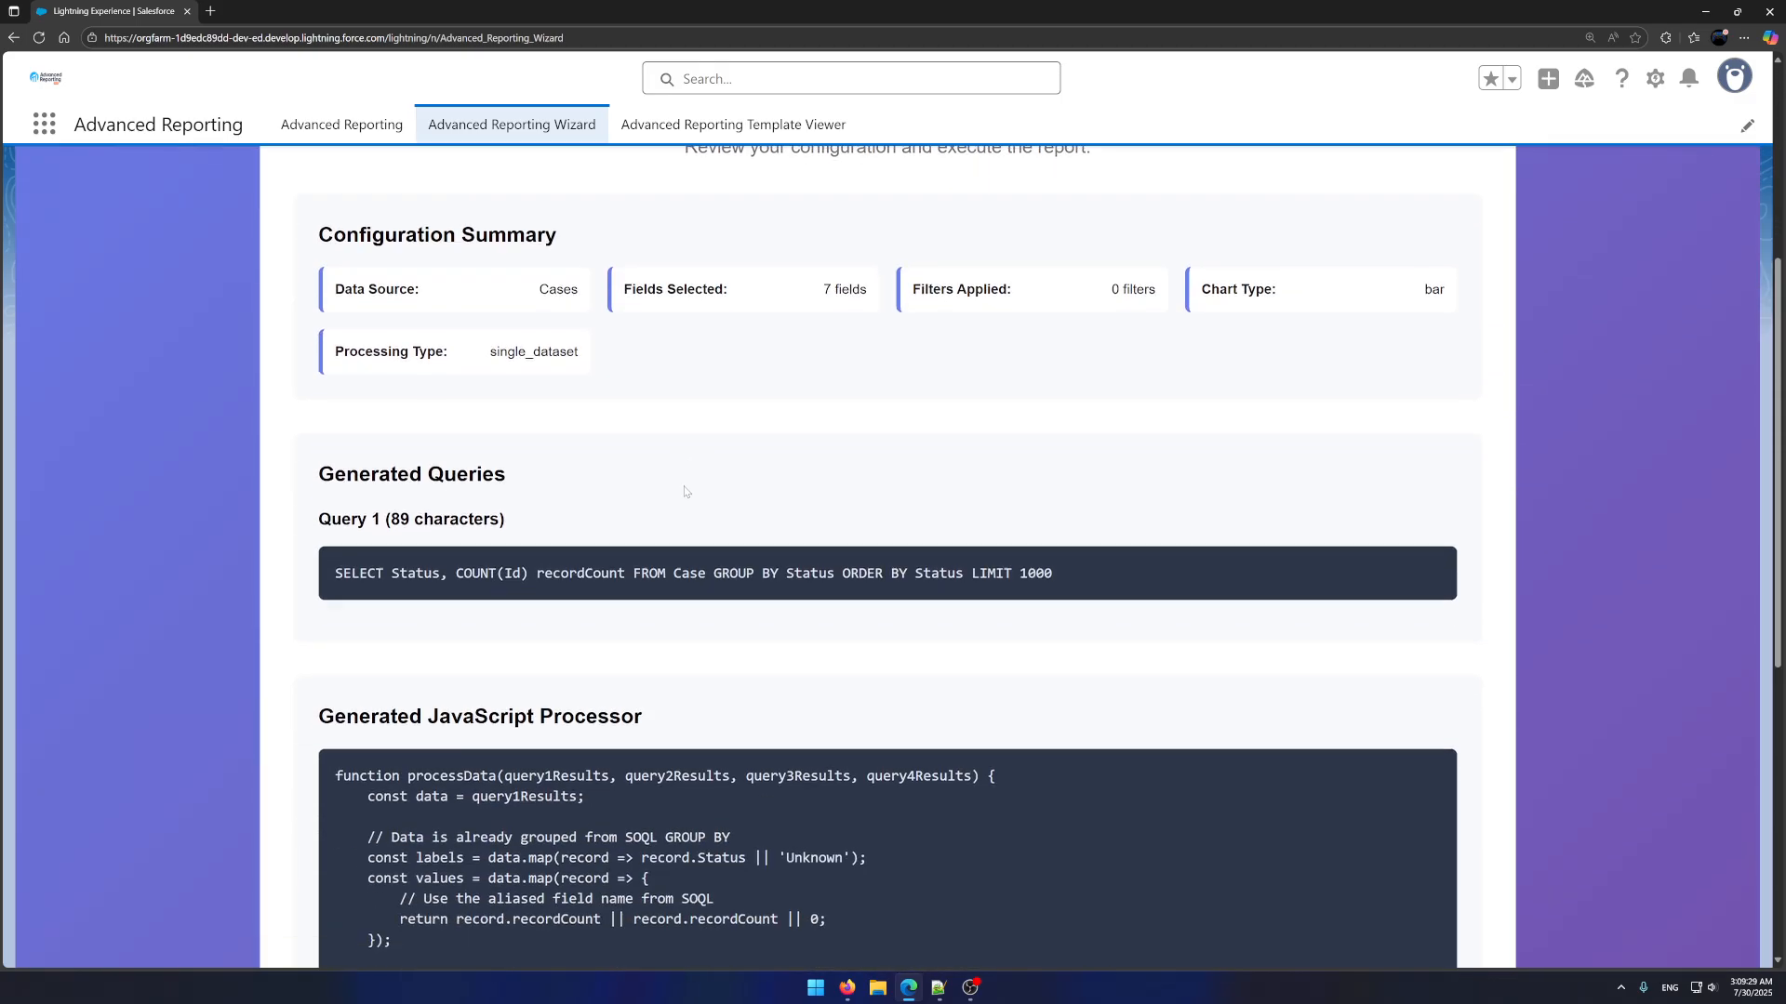
scroll(685, 492, down, 8)
click(350, 911)
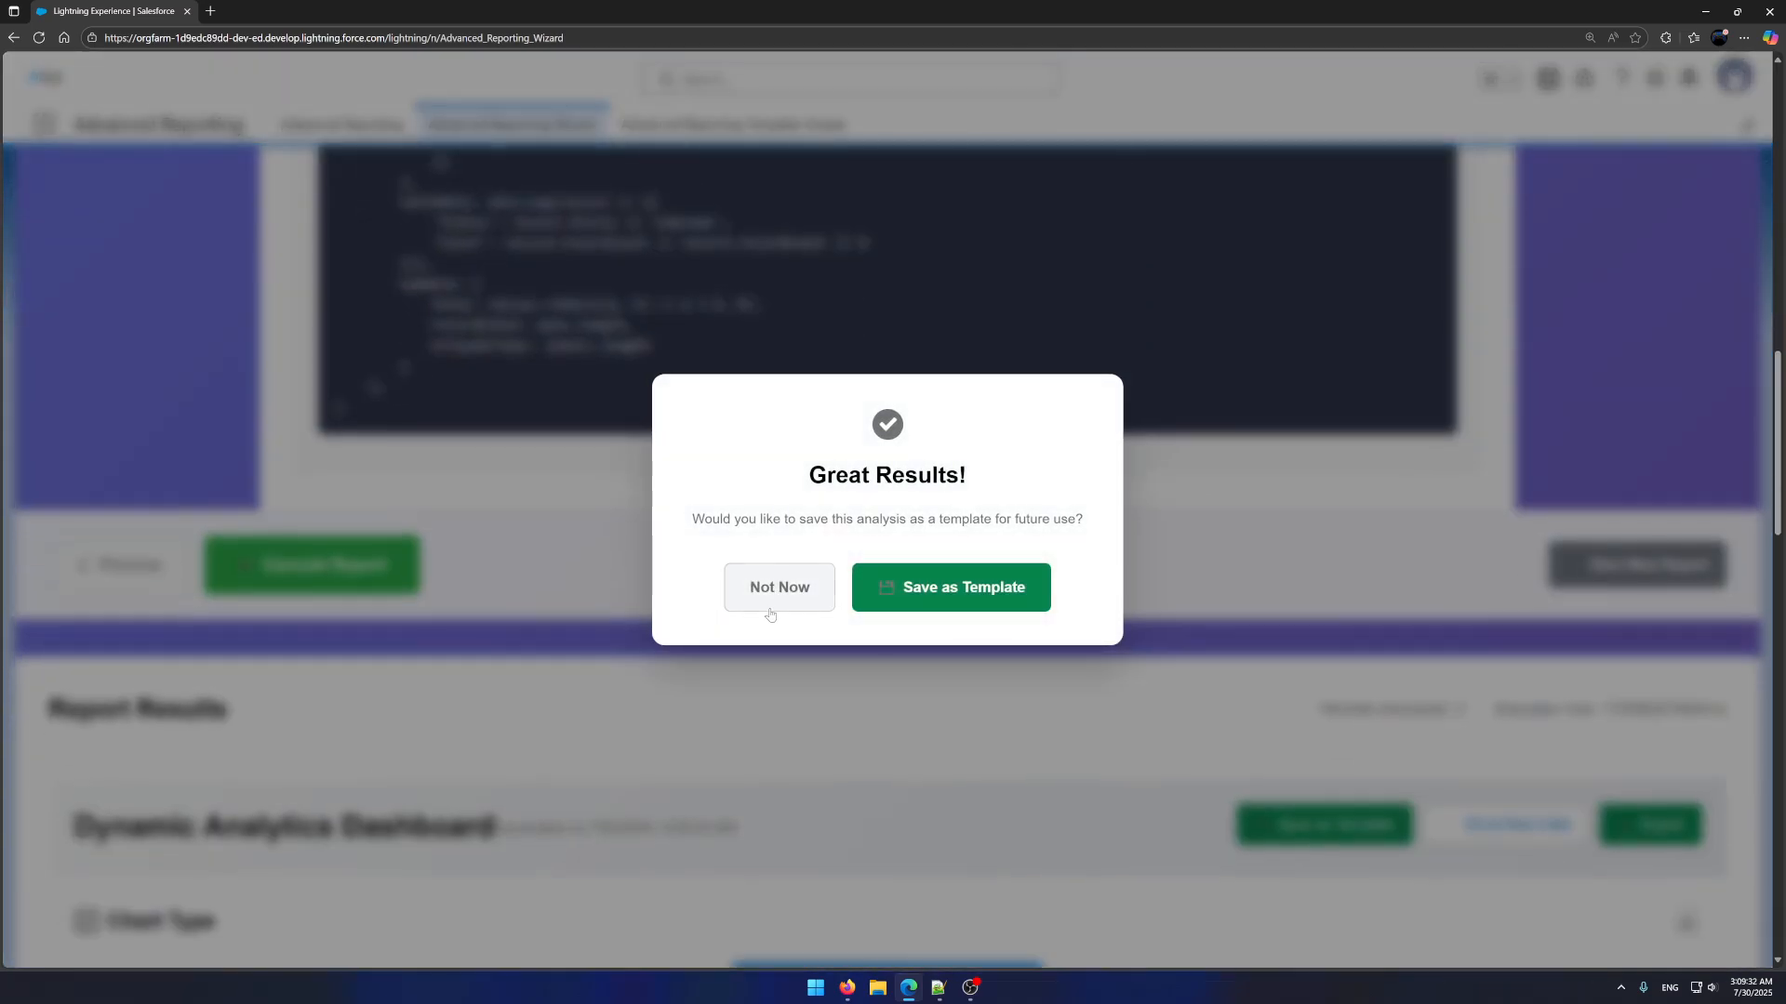
click(778, 586)
Inspect the New and Closed bars in Chart Data, the Table Data rows and the slices of the Summary pie
scroll(772, 558, down, 4)
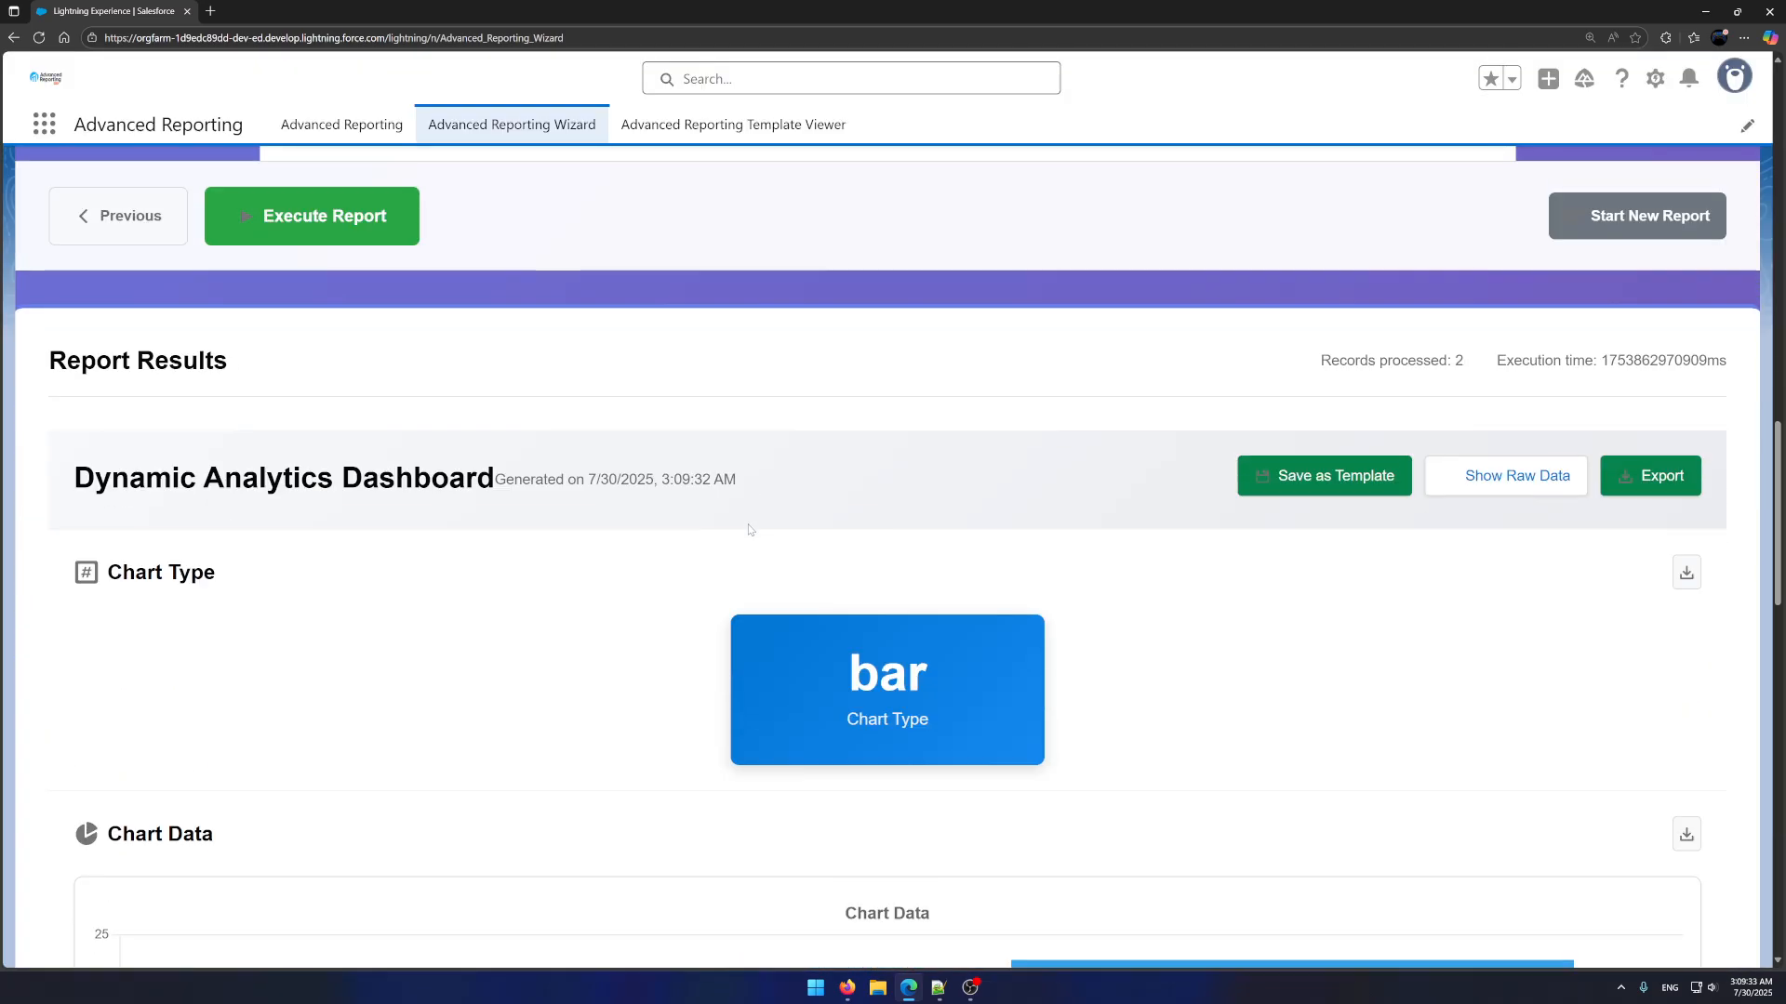
scroll(750, 530, down, 6)
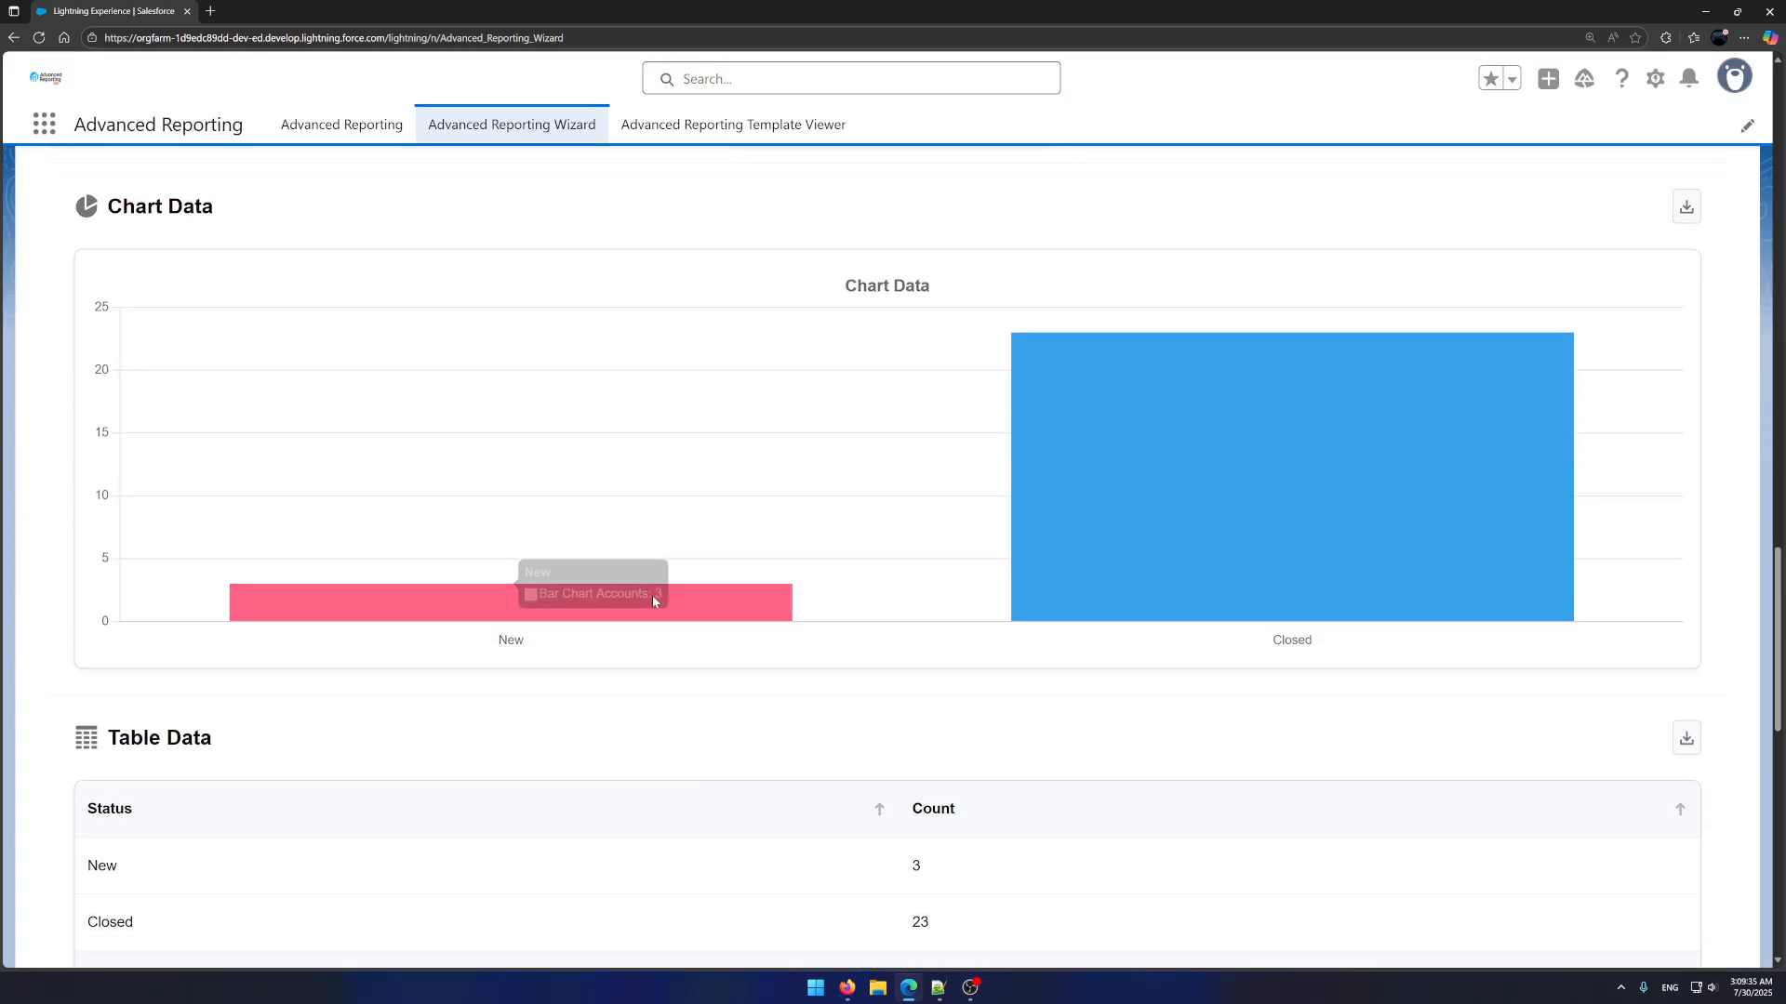
mouse_move(544, 606)
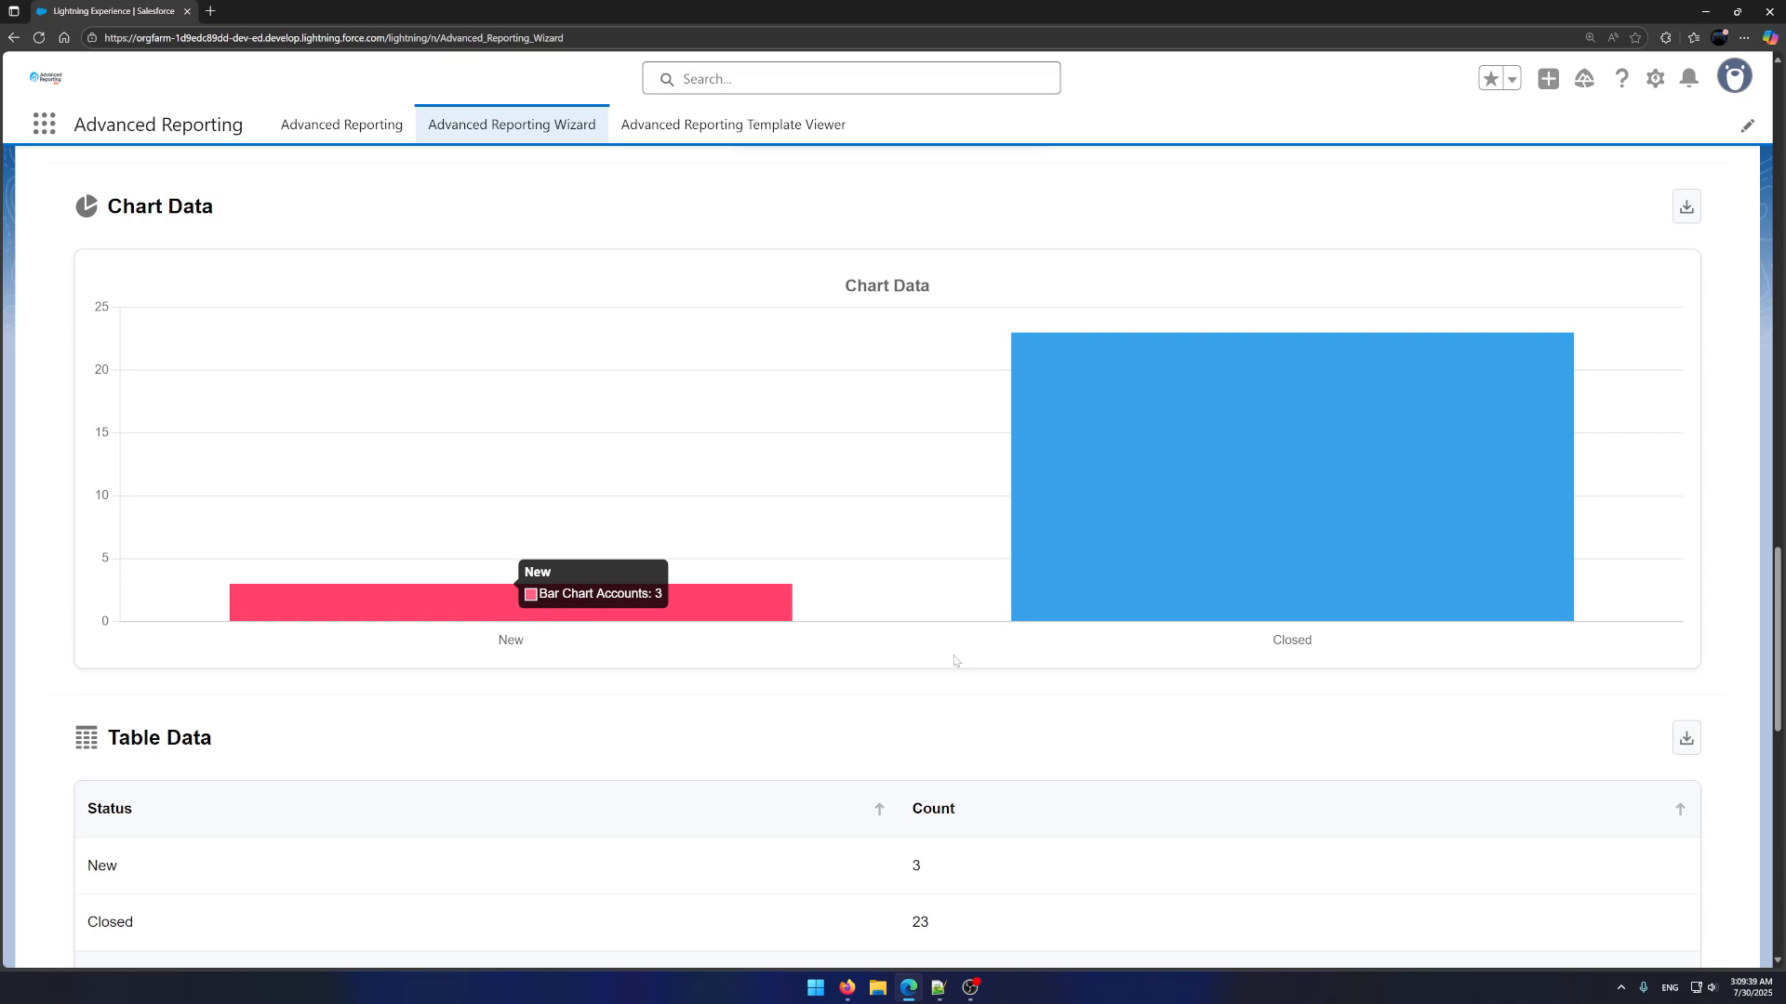
mouse_move(1283, 569)
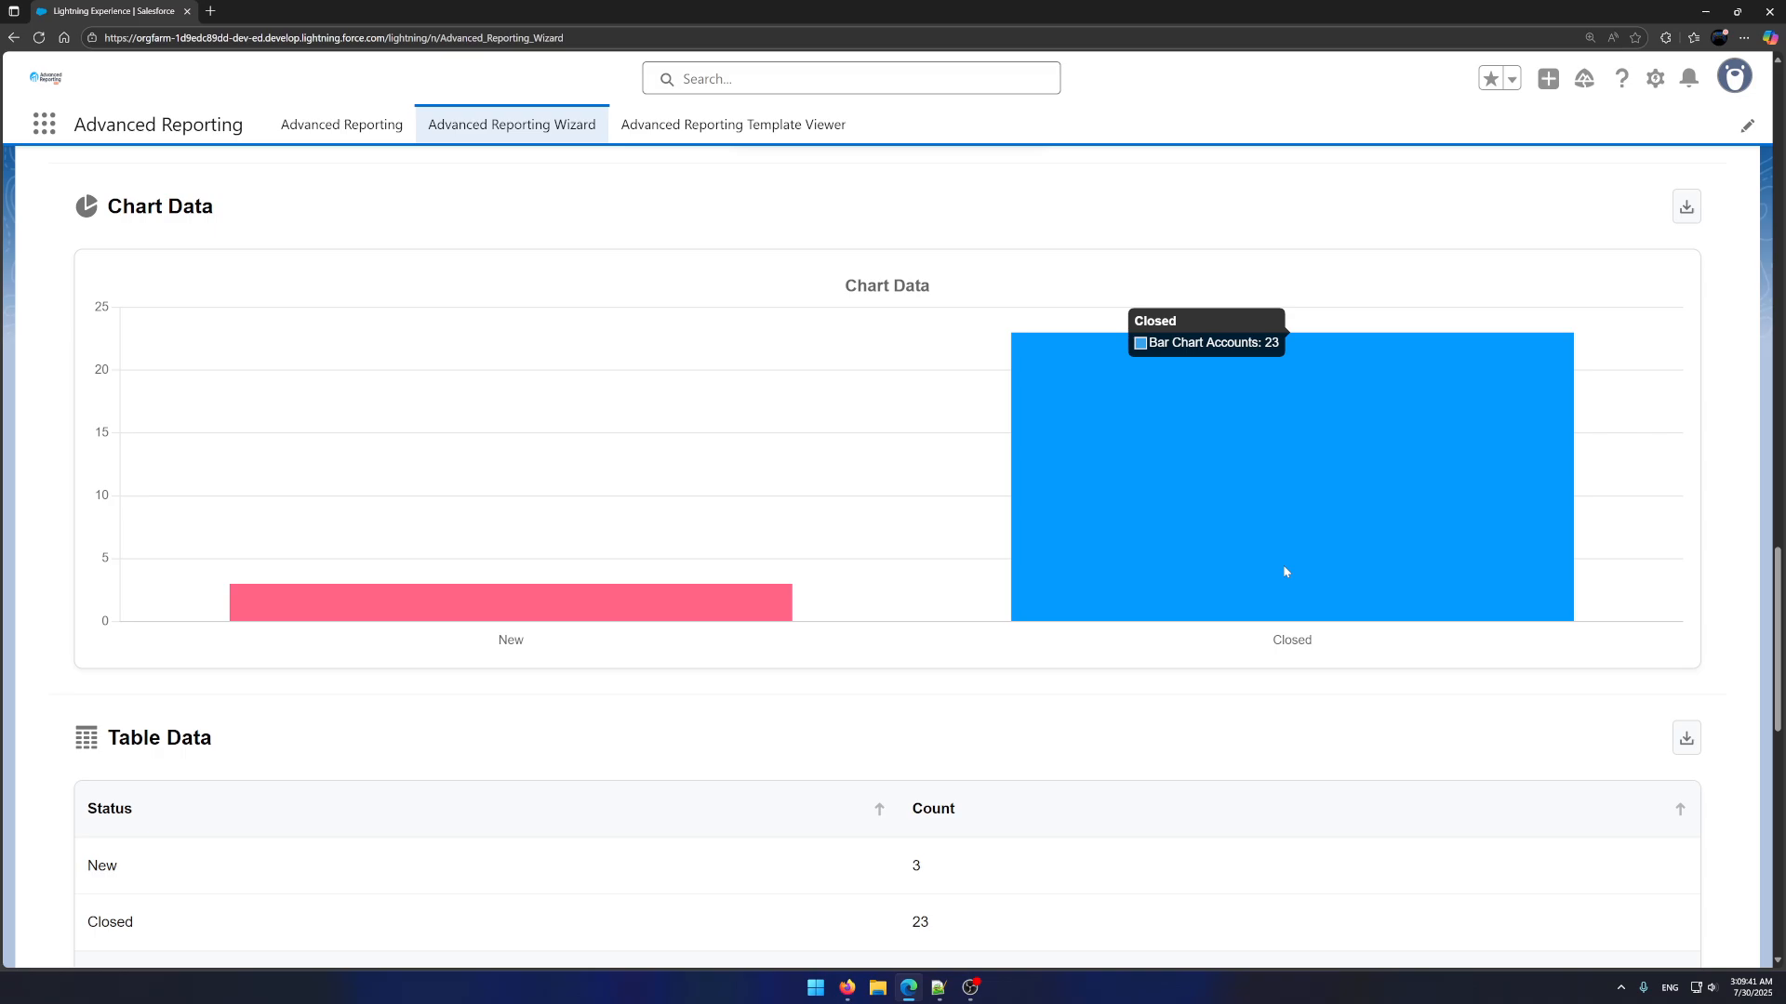
scroll(1283, 570, down, 3)
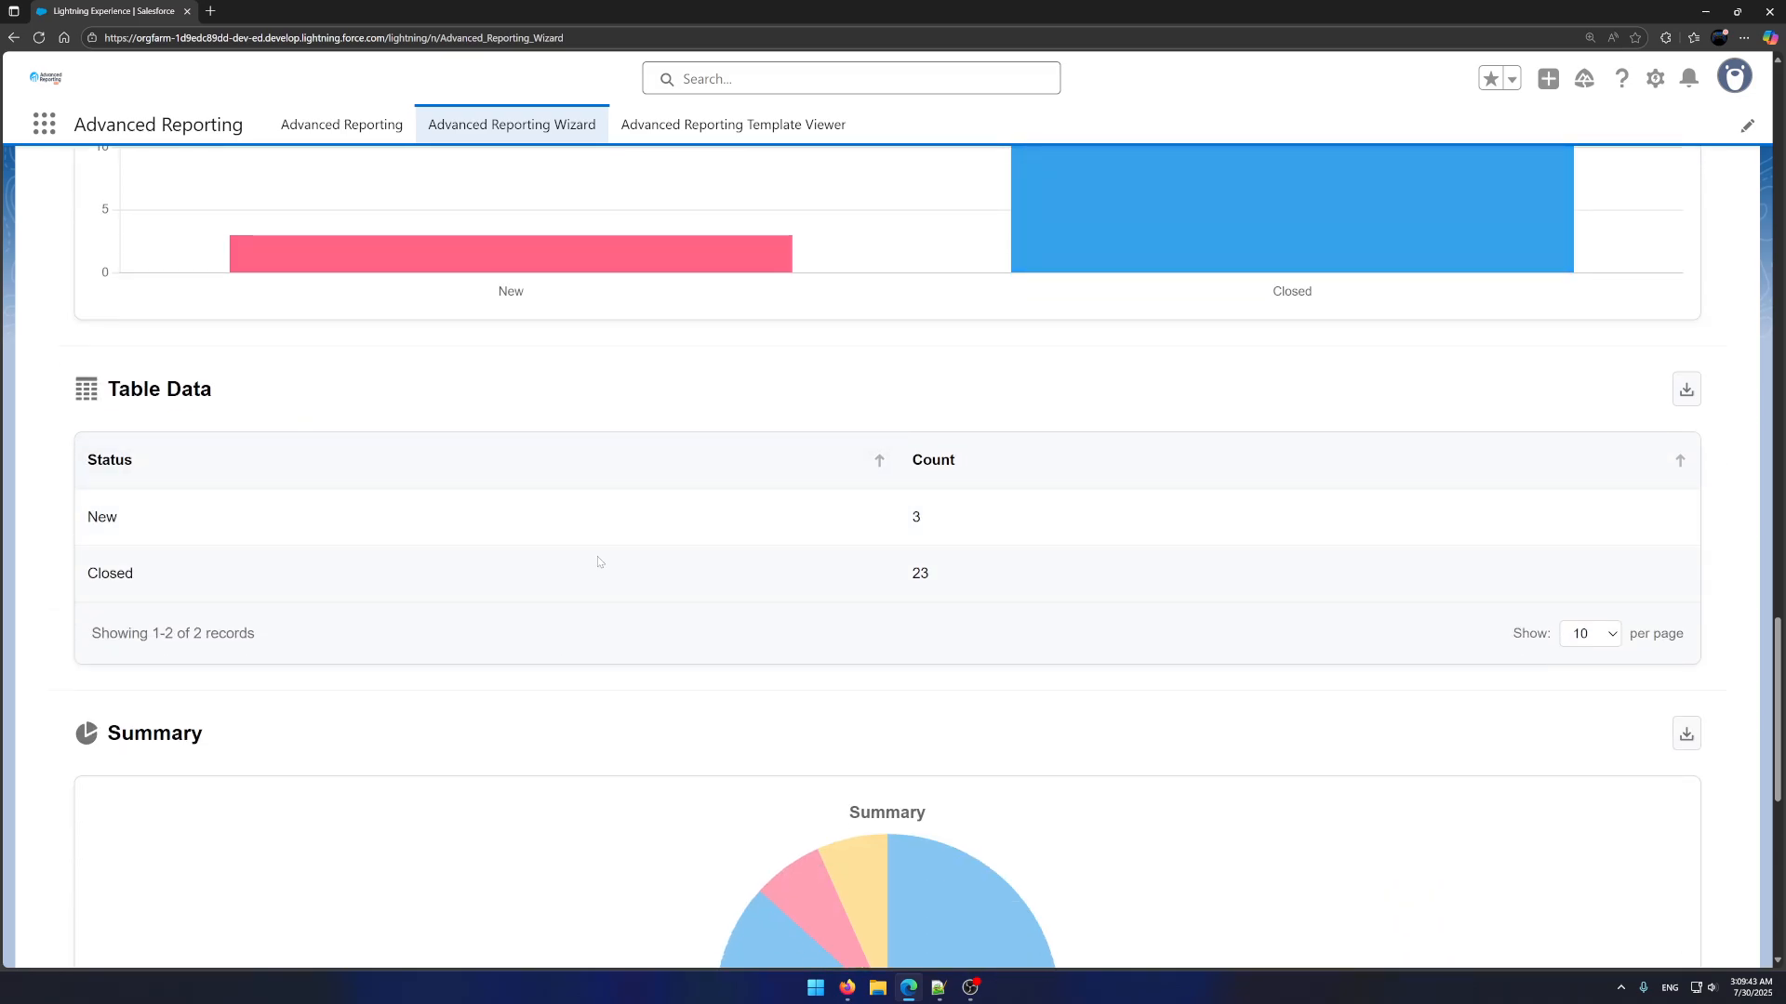
scroll(772, 567, down, 3)
mouse_move(794, 579)
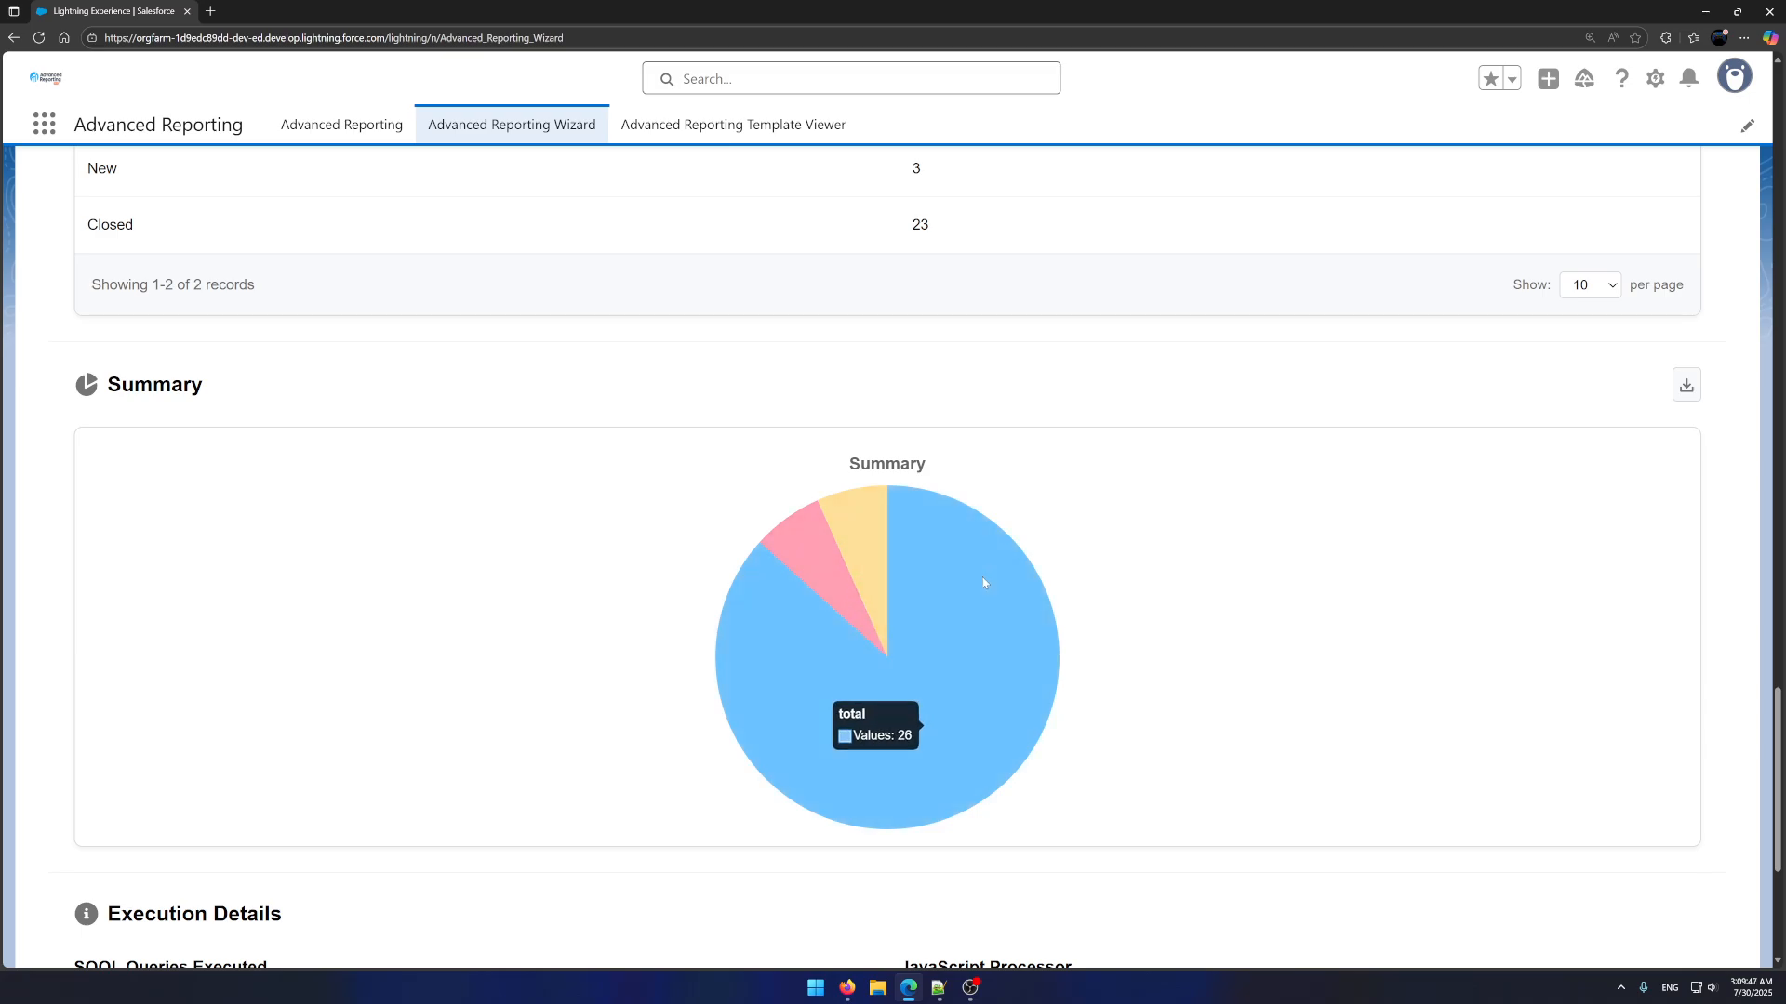
mouse_move(846, 527)
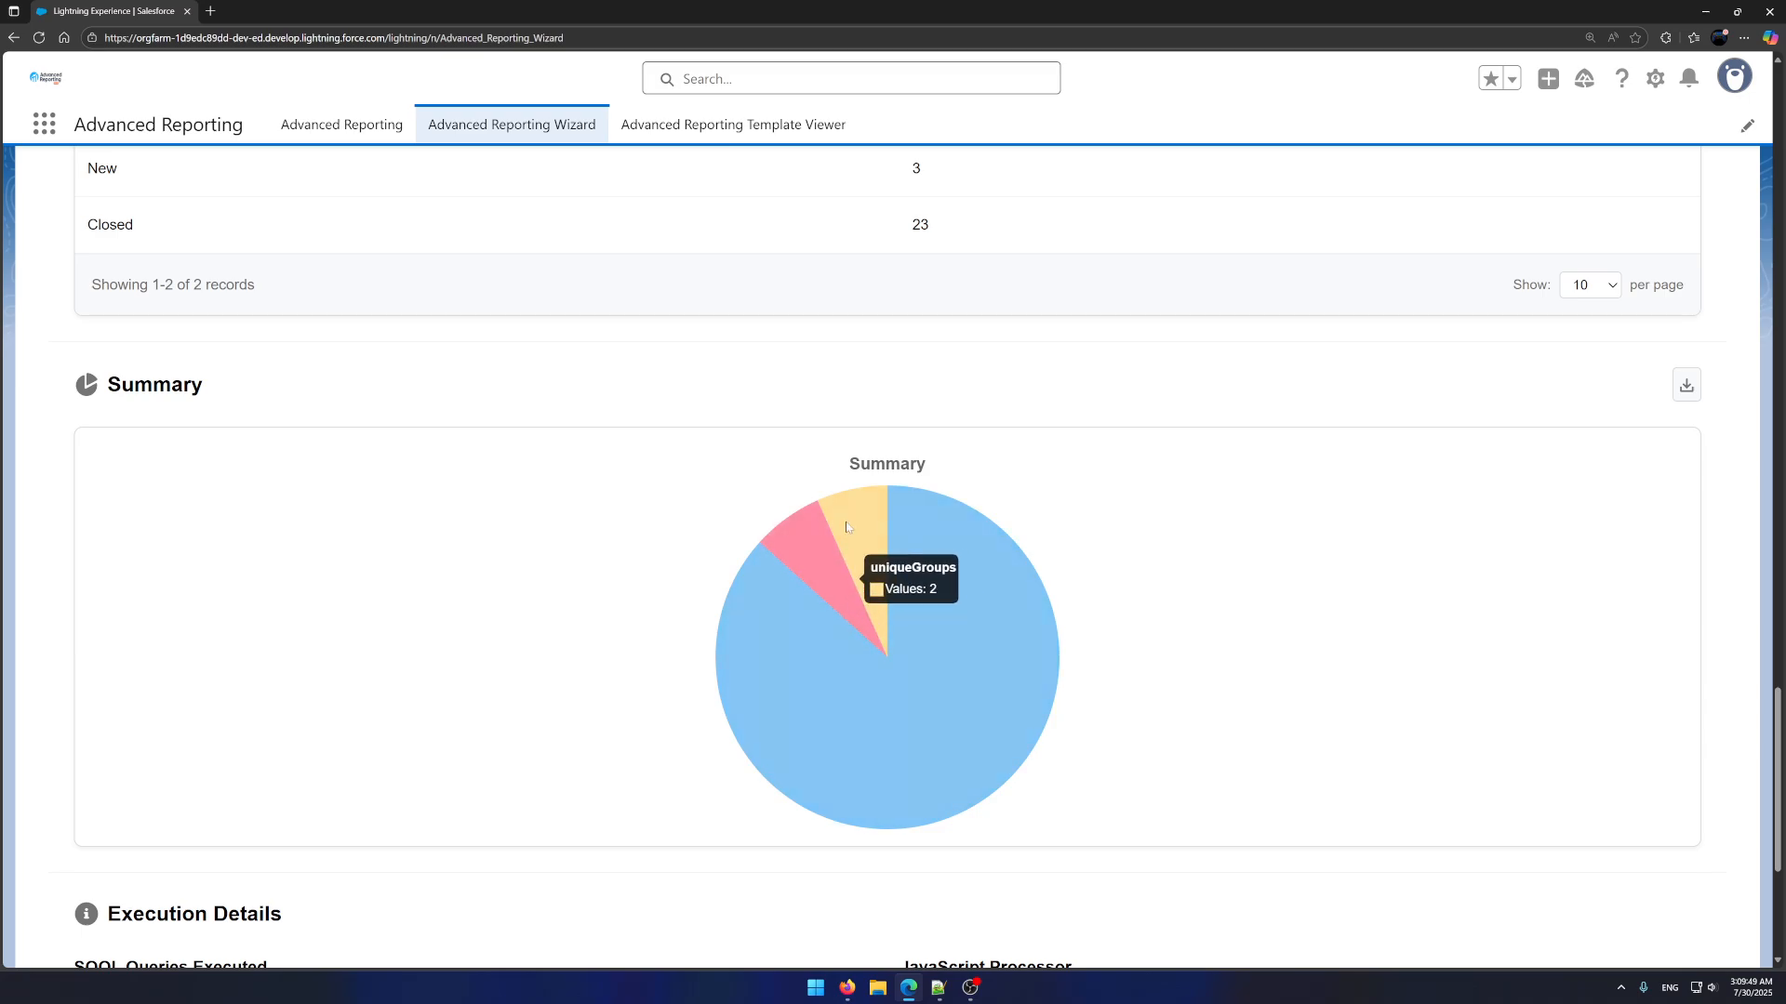
Copy the executed SOQL query that counts Cases by Status from the Execution Details and switch to the text editor
scroll(1116, 532, down, 4)
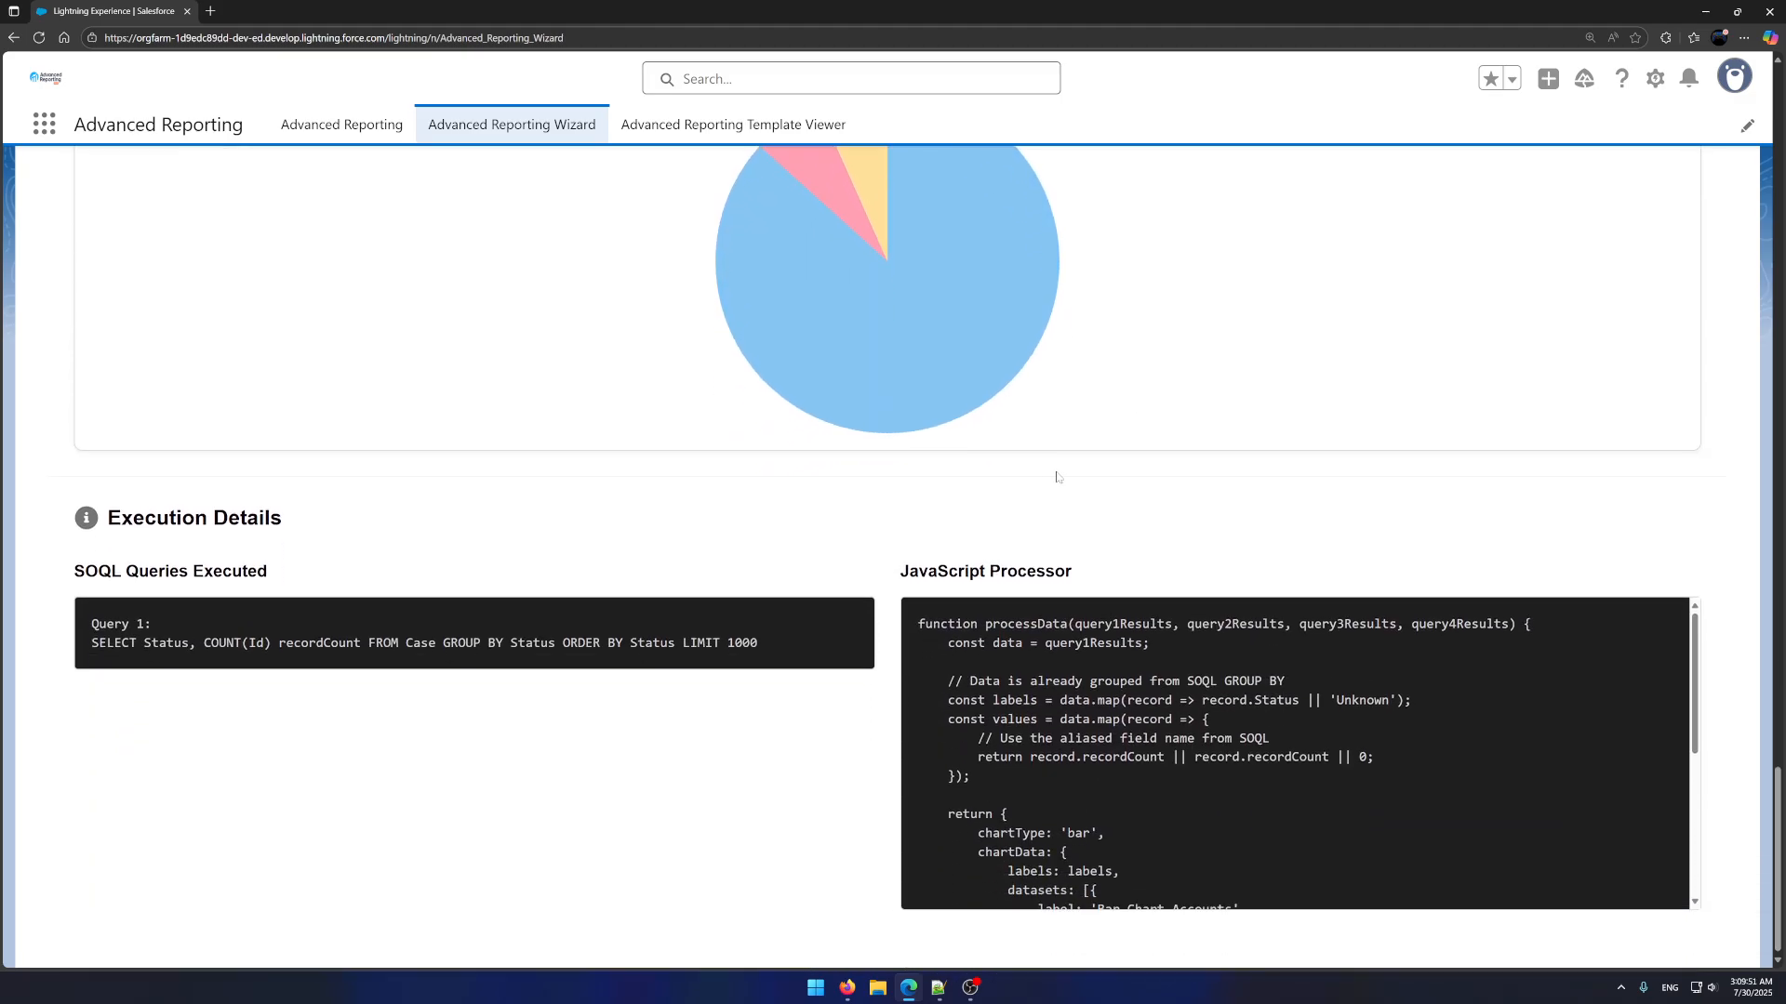
scroll(1093, 655, down, 3)
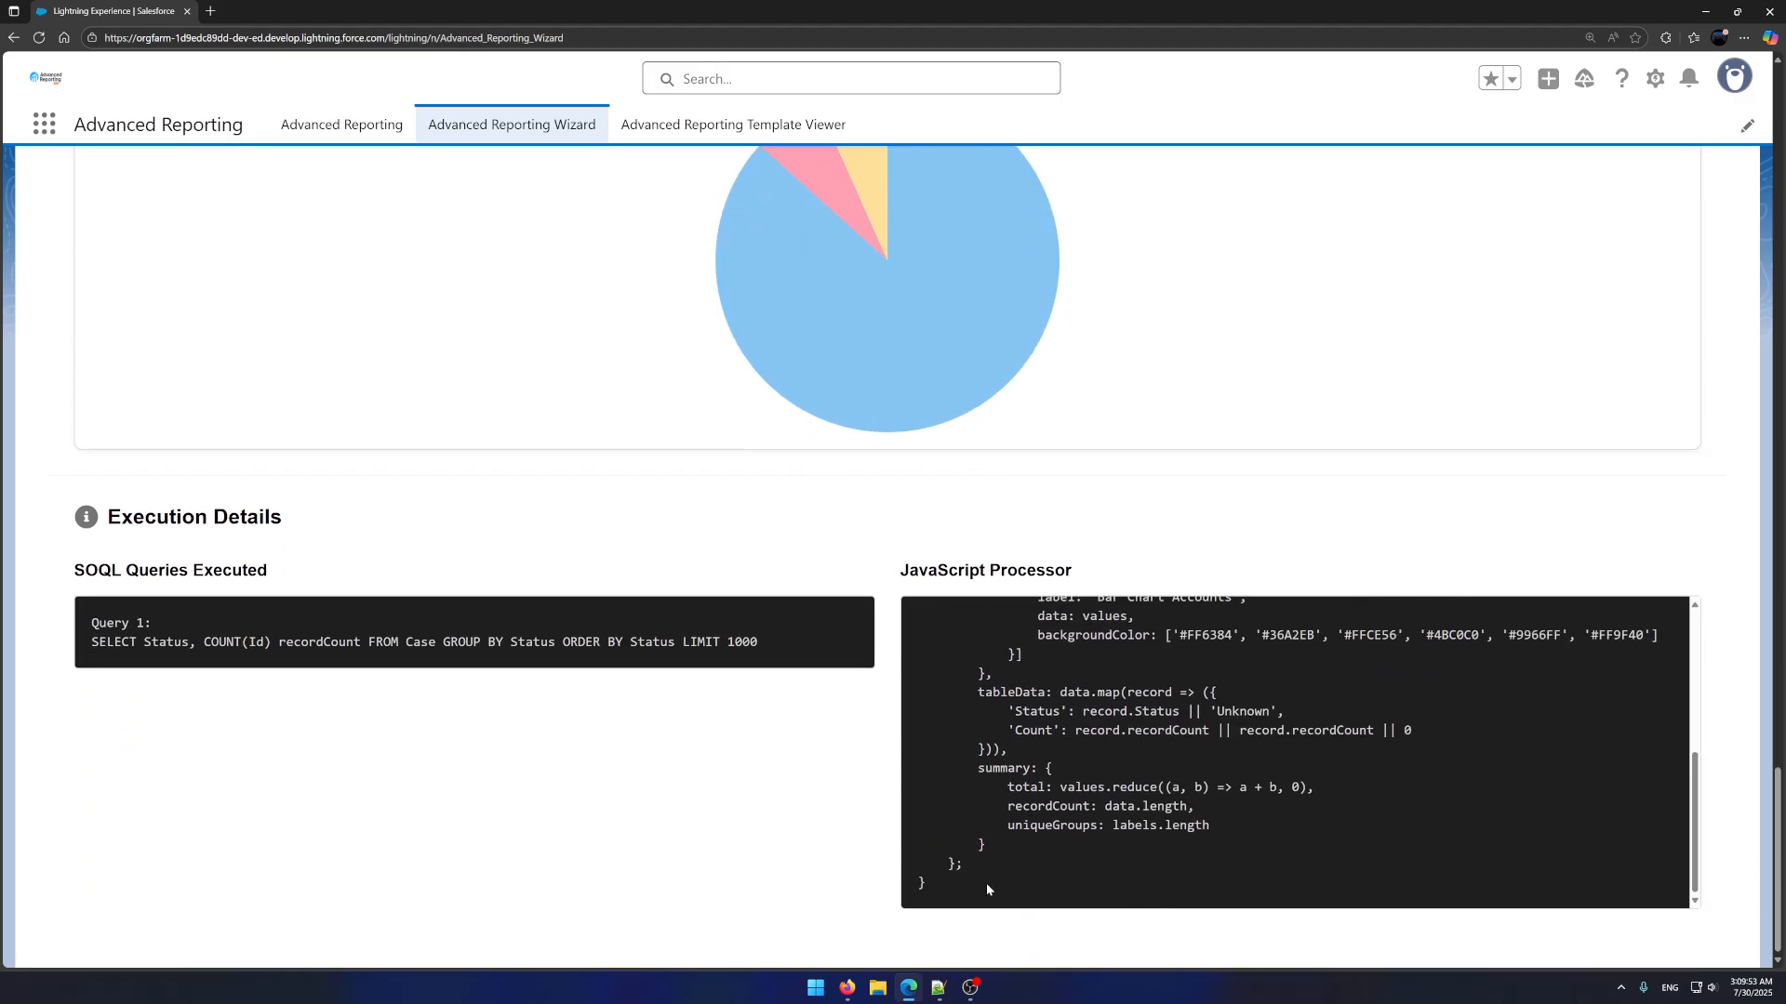
drag(986, 883, 911, 622)
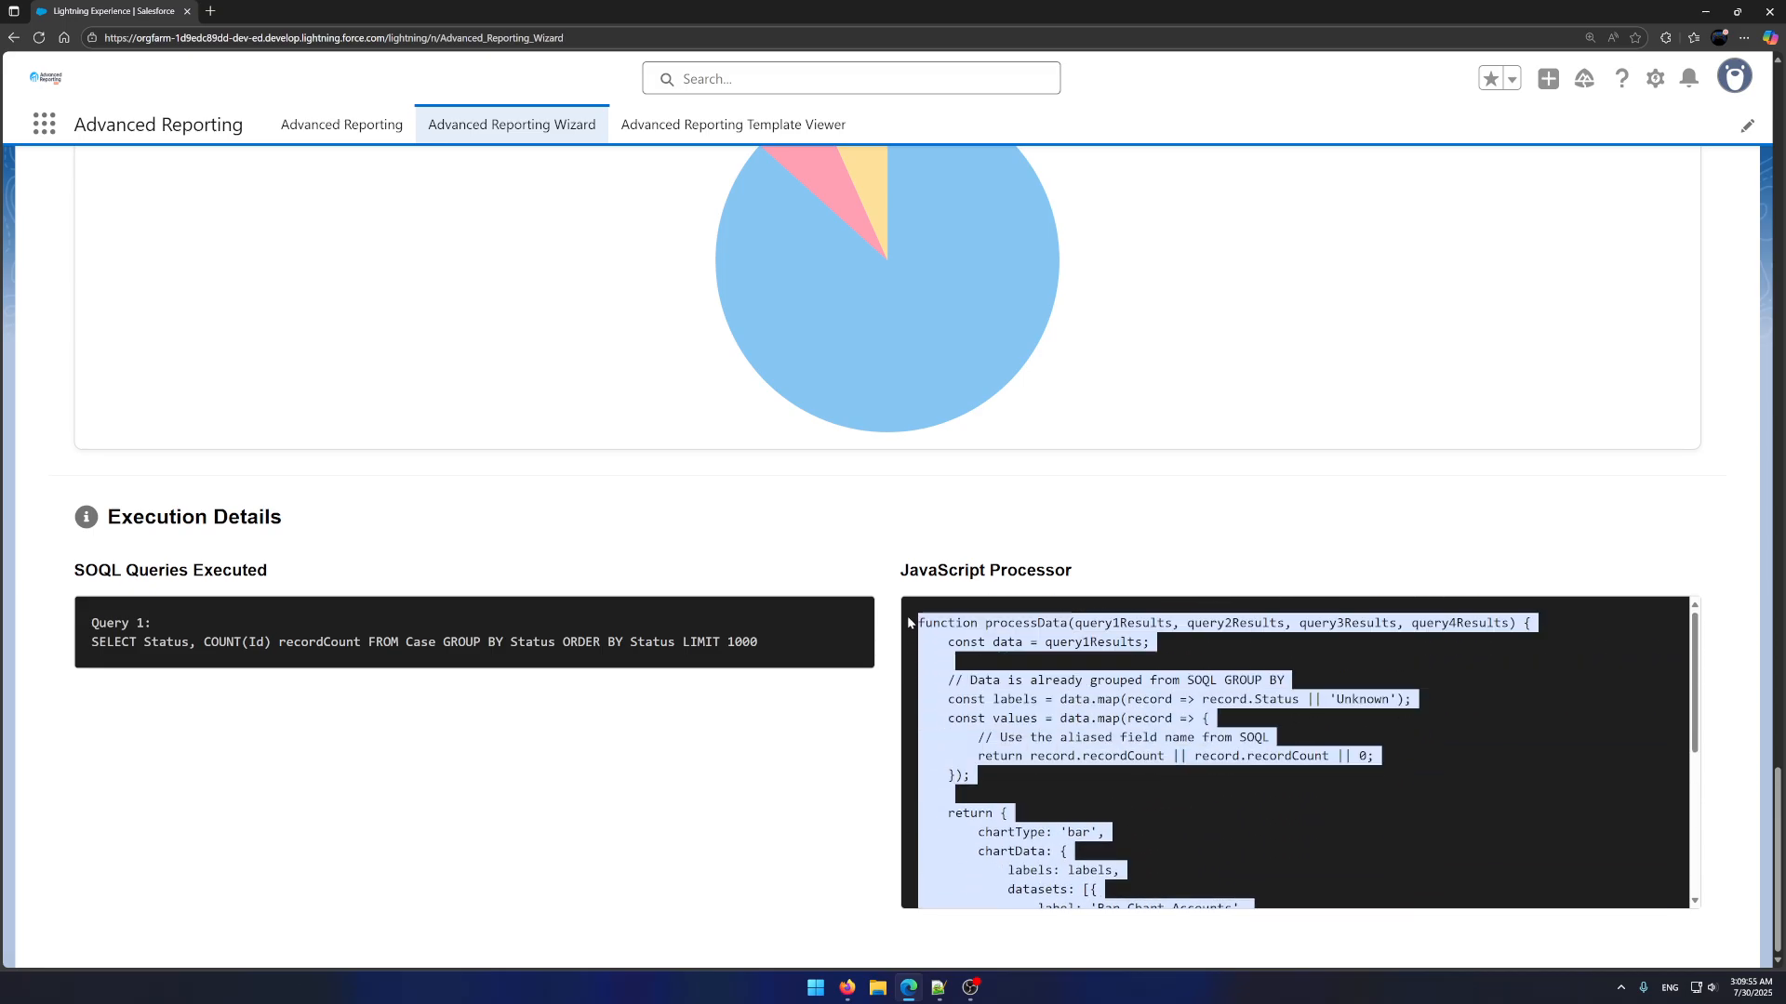
scroll(910, 622, down, 3)
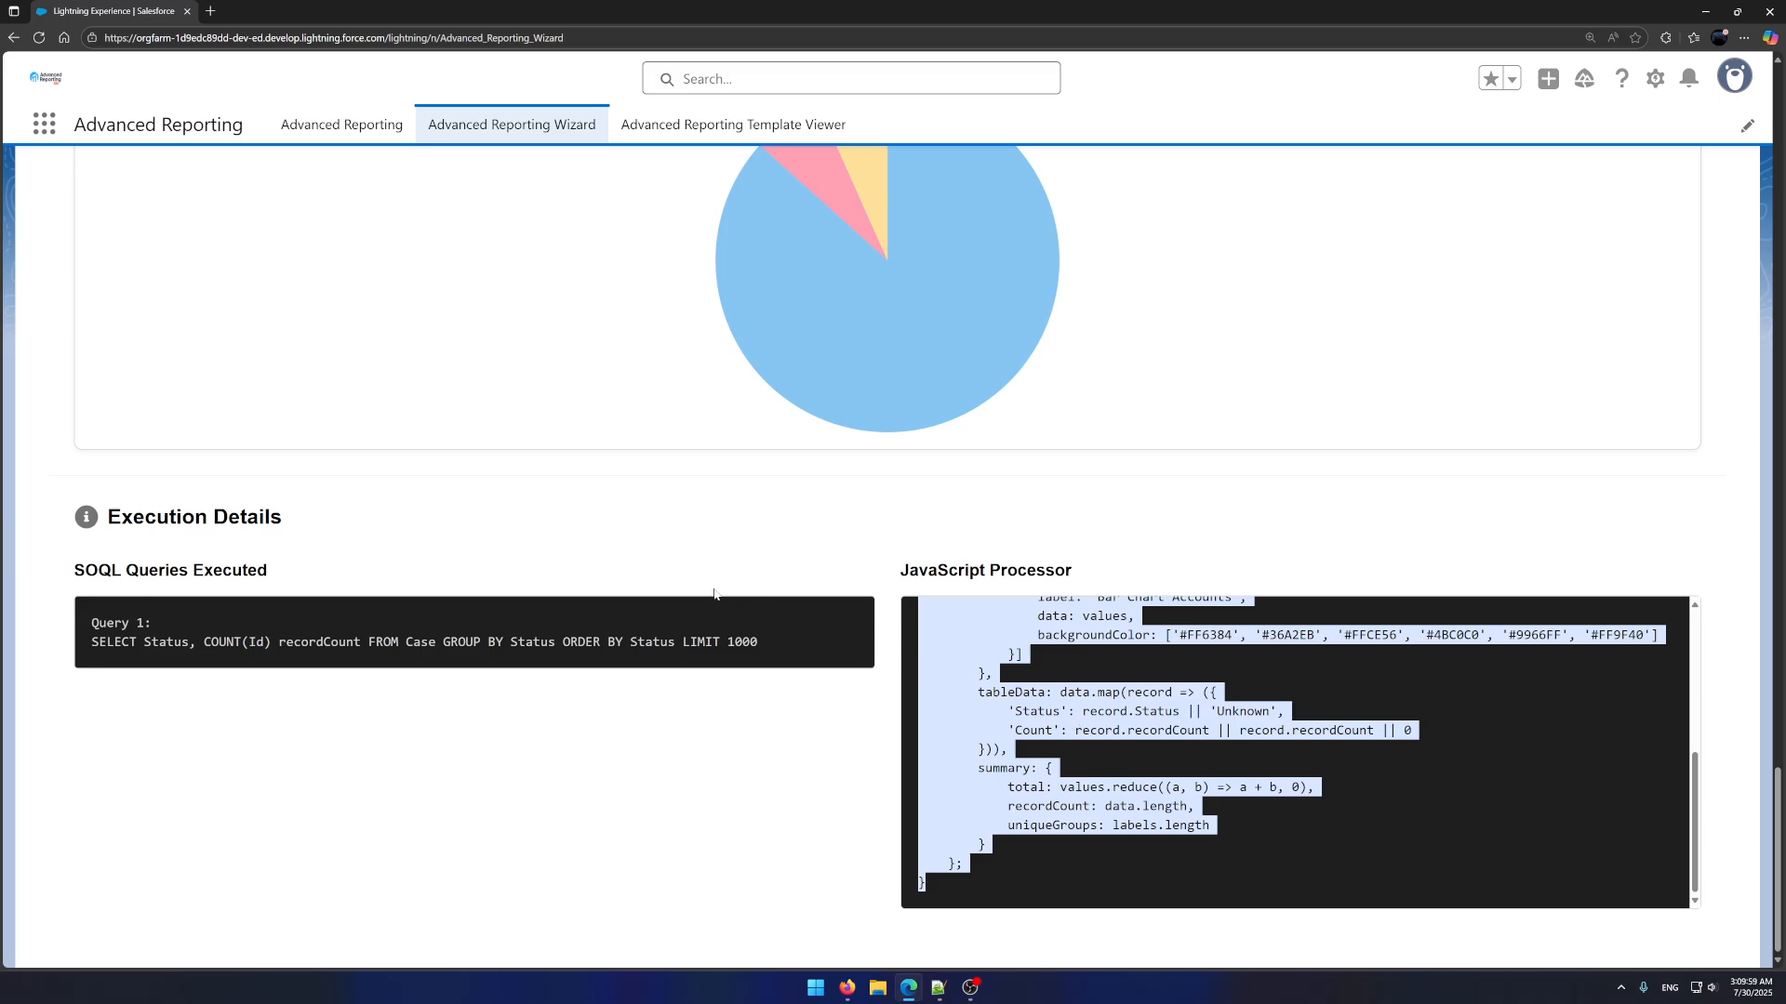
scroll(713, 594, up, 3)
scroll(684, 584, down, 3)
drag(765, 643, 77, 647)
key(ctrl+c)
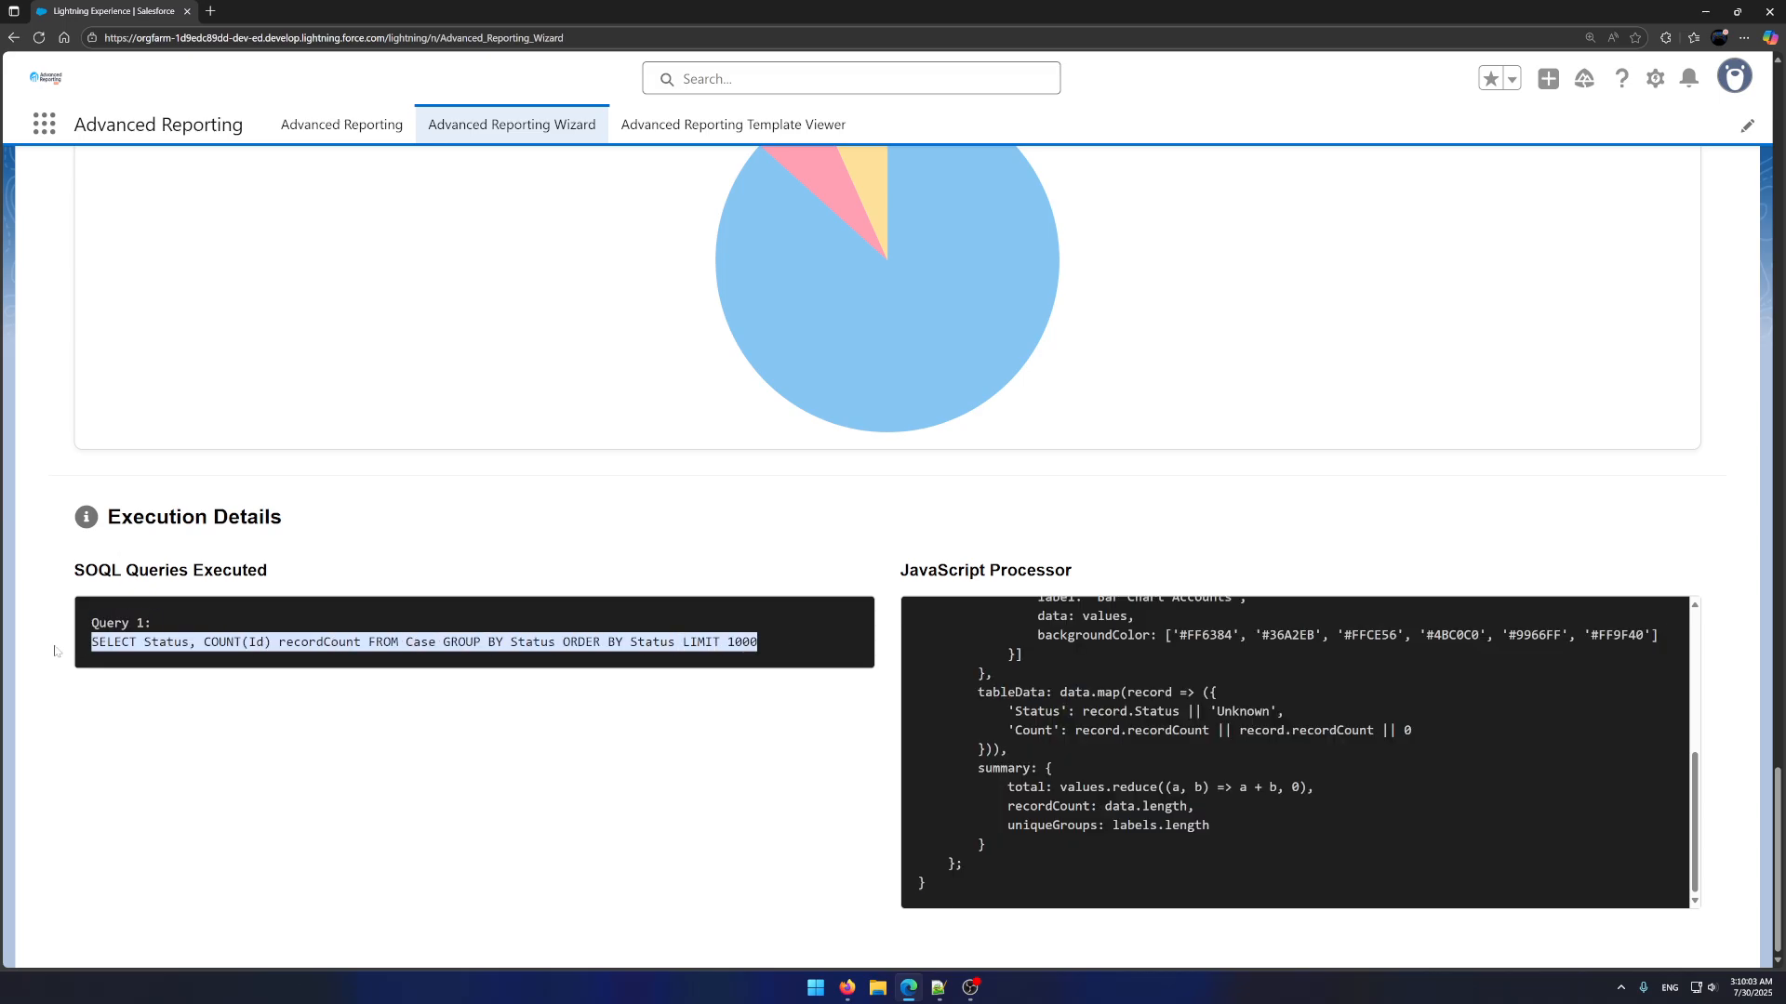
key(alt+Tab)
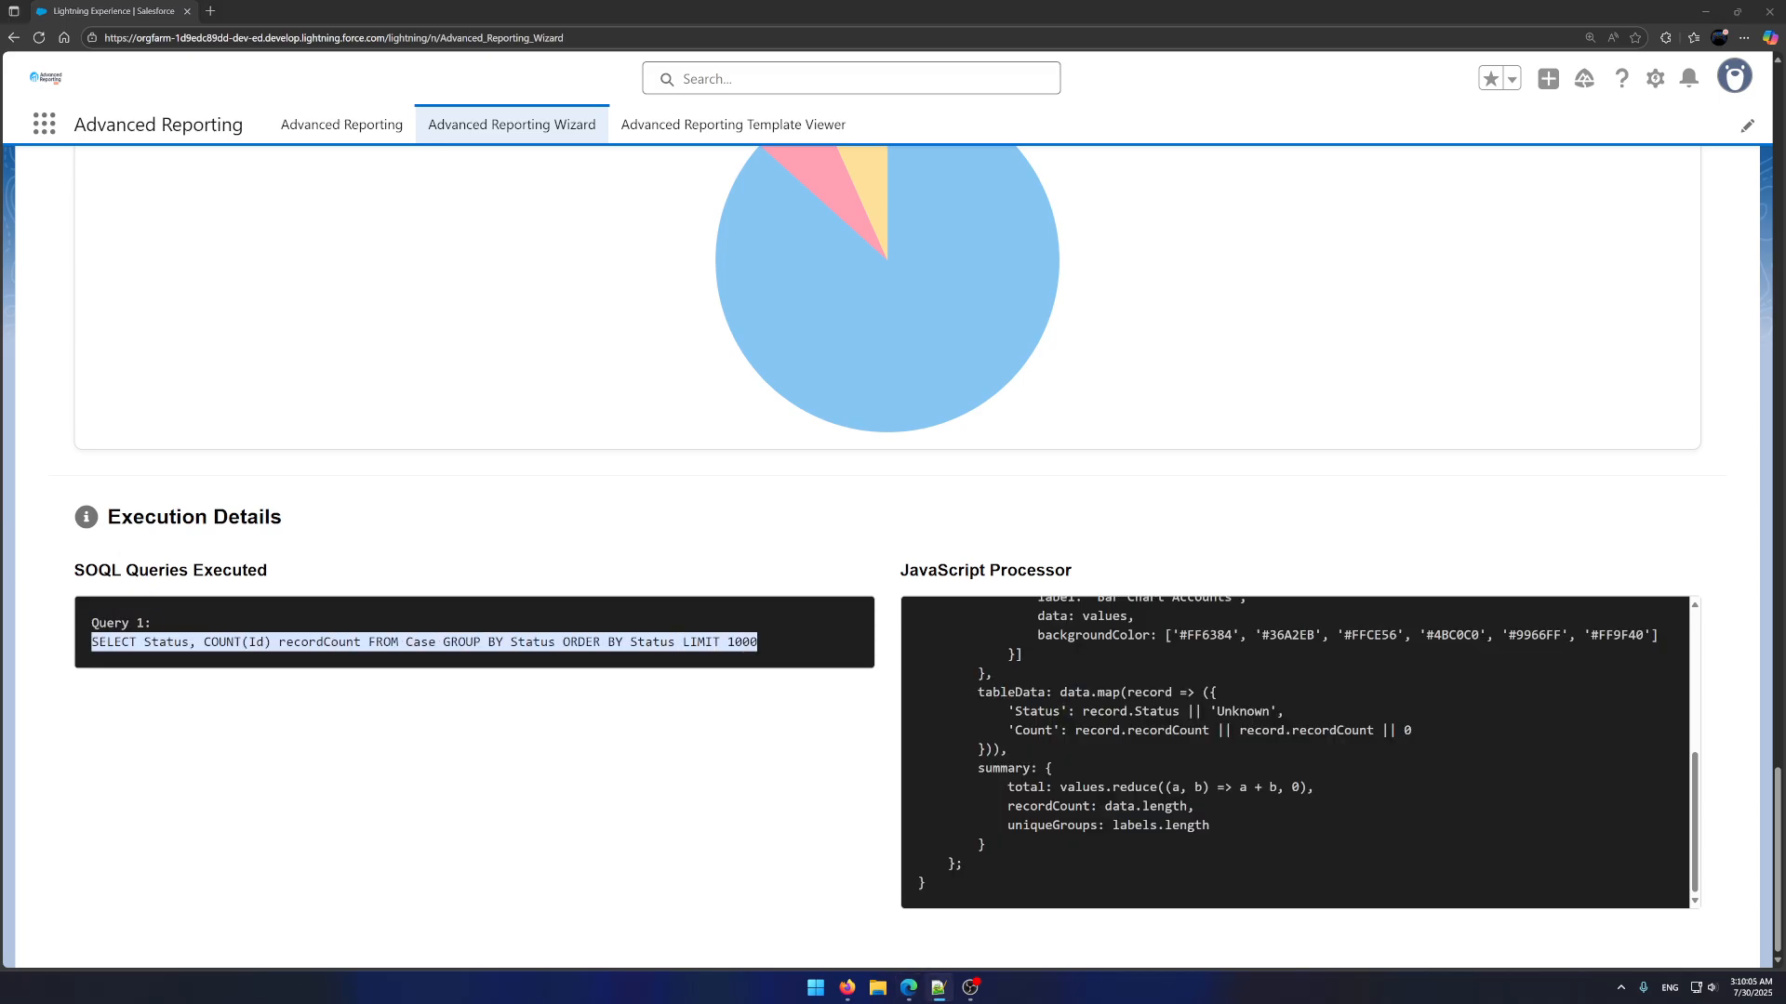
Copy the report's JavaScript processor code into the JavaScript Processing editor of the Advanced Reporting Query Builder
drag(1024, 886, 914, 834)
scroll(1007, 737, up, 4)
scroll(986, 744, up, 2)
scroll(391, 269, up, 4)
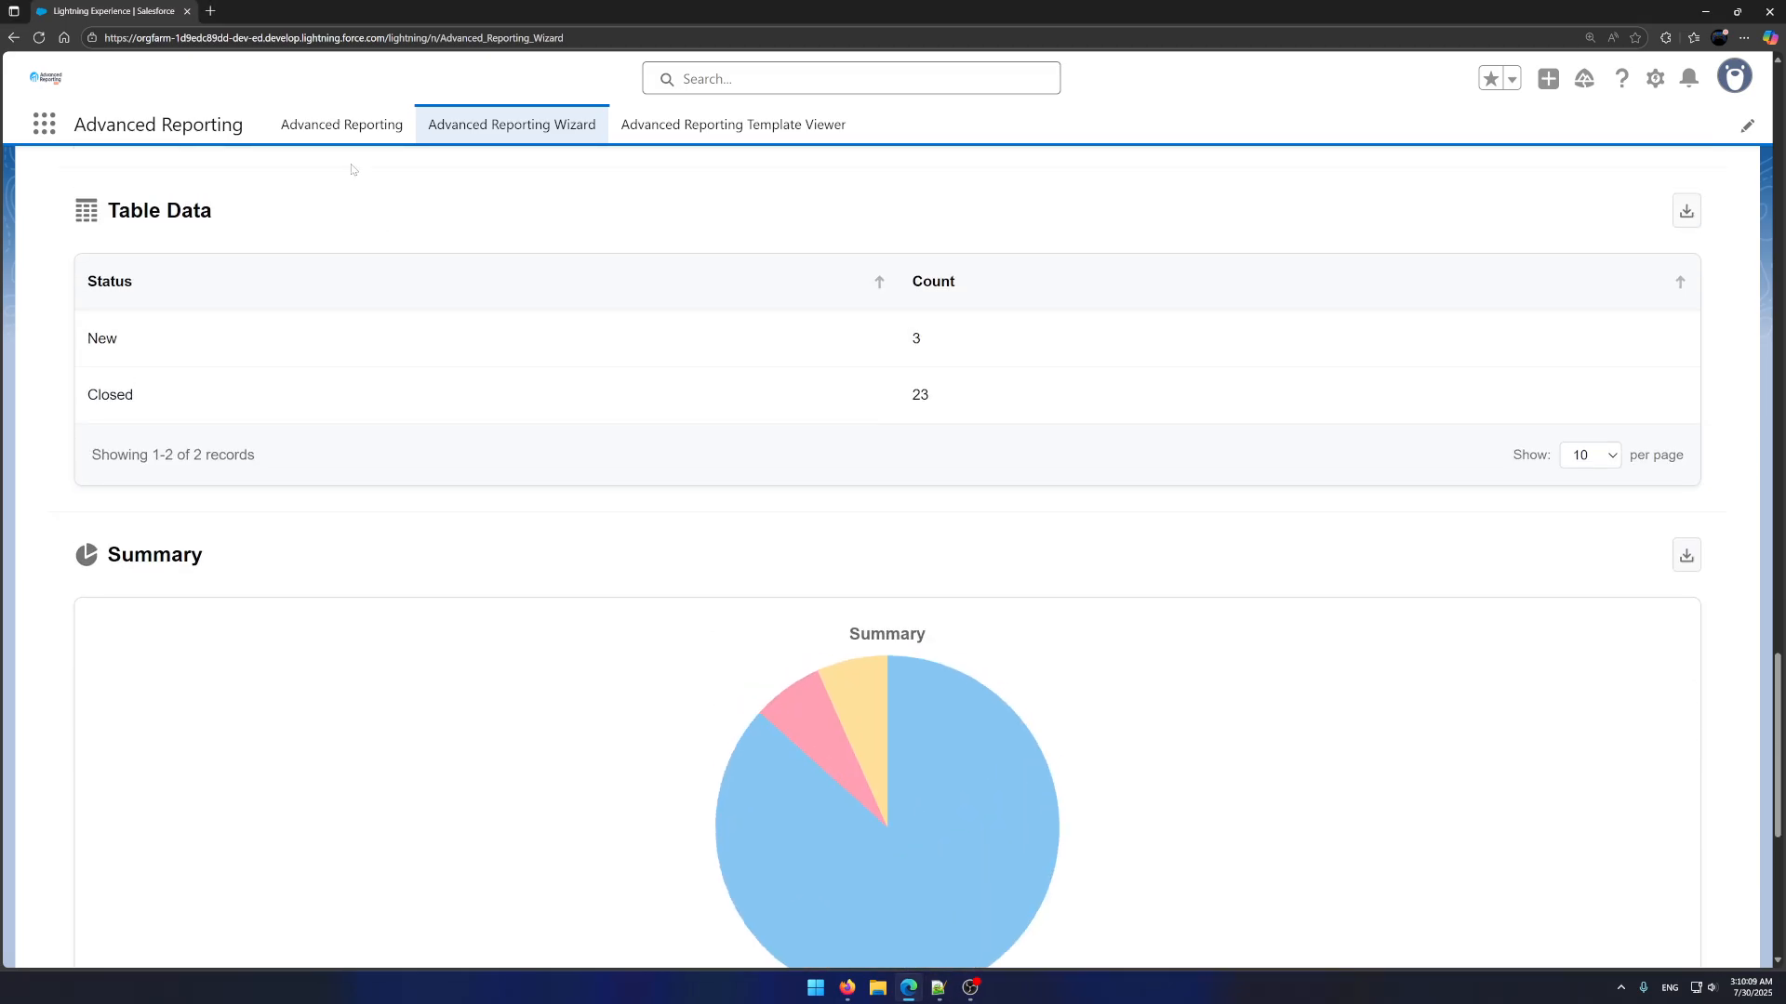
click(342, 124)
scroll(710, 657, down, 5)
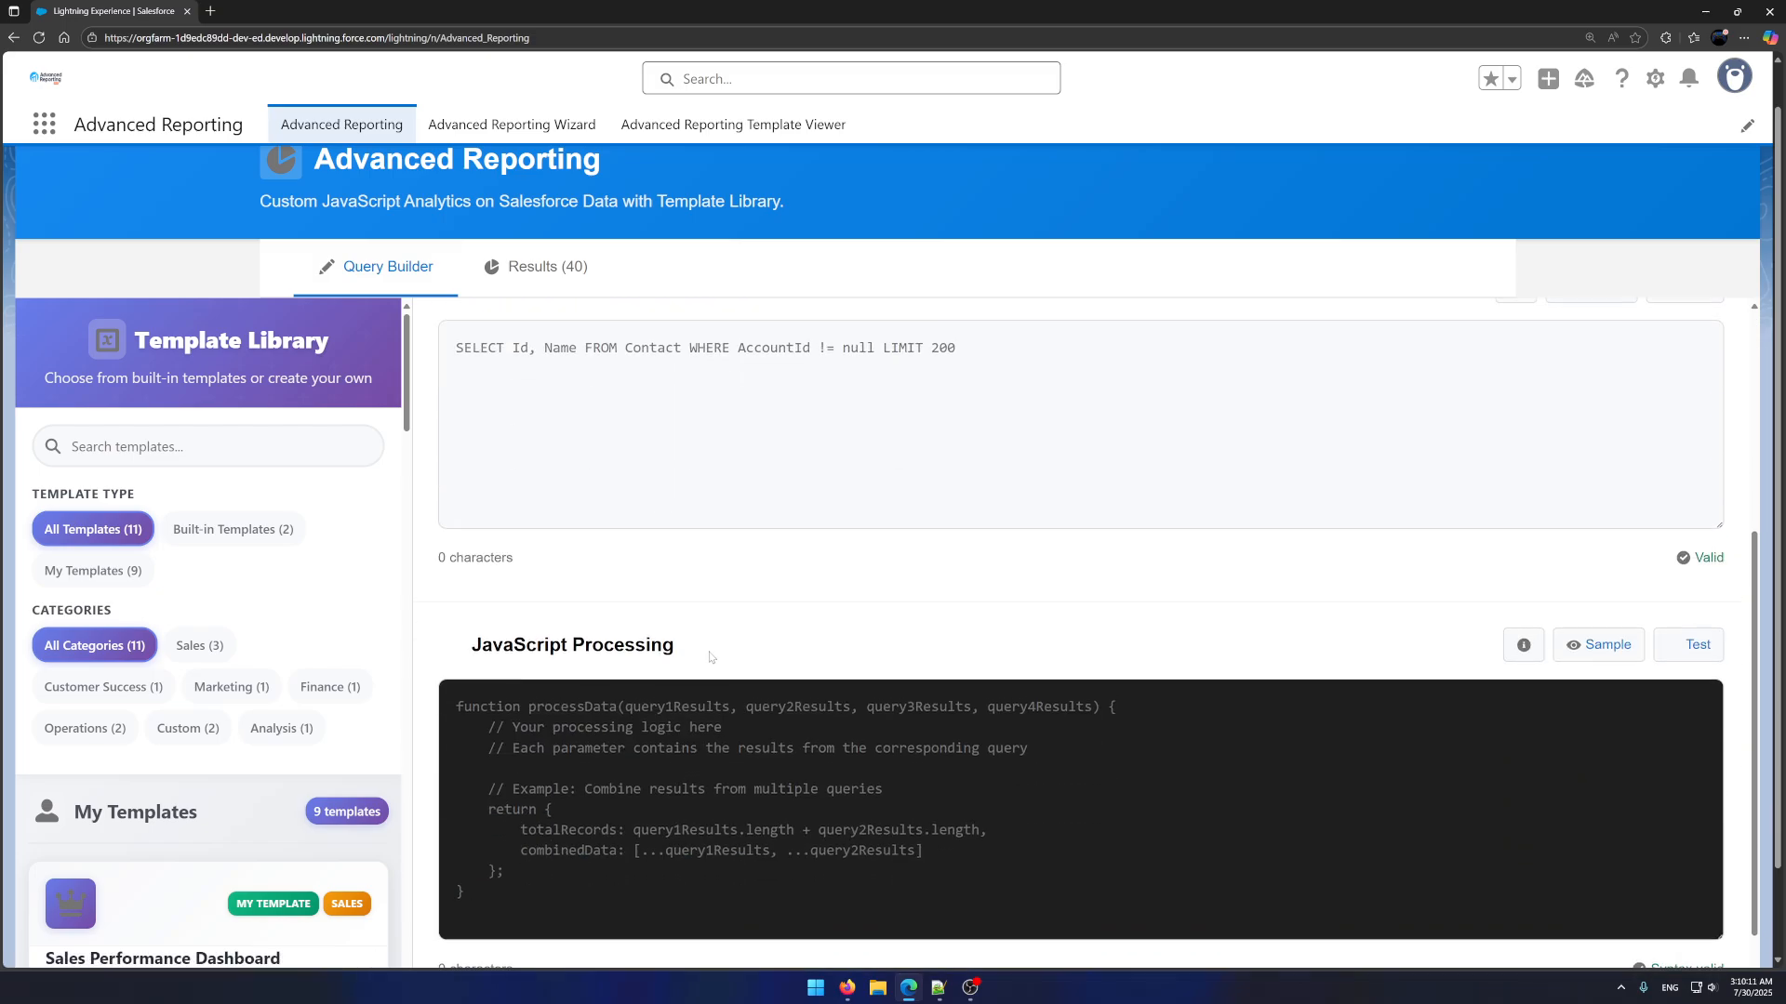
click(712, 764)
key(ctrl+v)
Fetch the saved SOQL query from the text editor and paste it into the Query Builder's first query
key(alt+Tab)
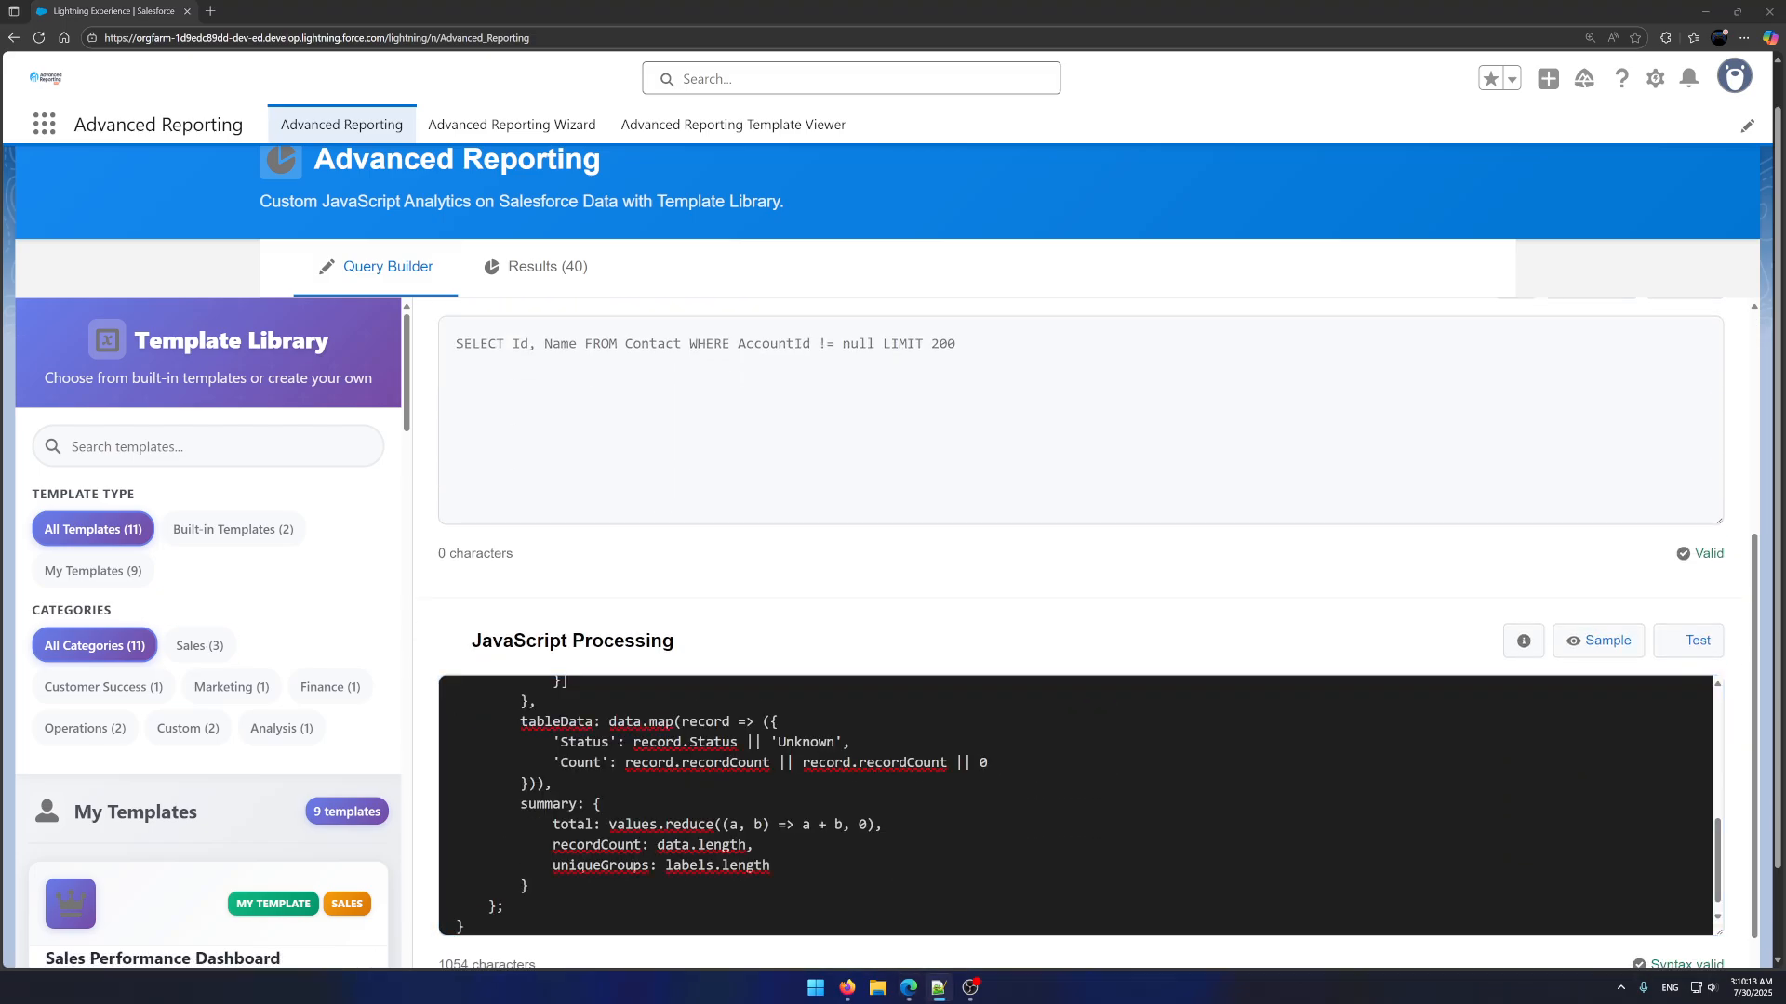
scroll(279, 474, up, 1)
scroll(735, 558, up, 3)
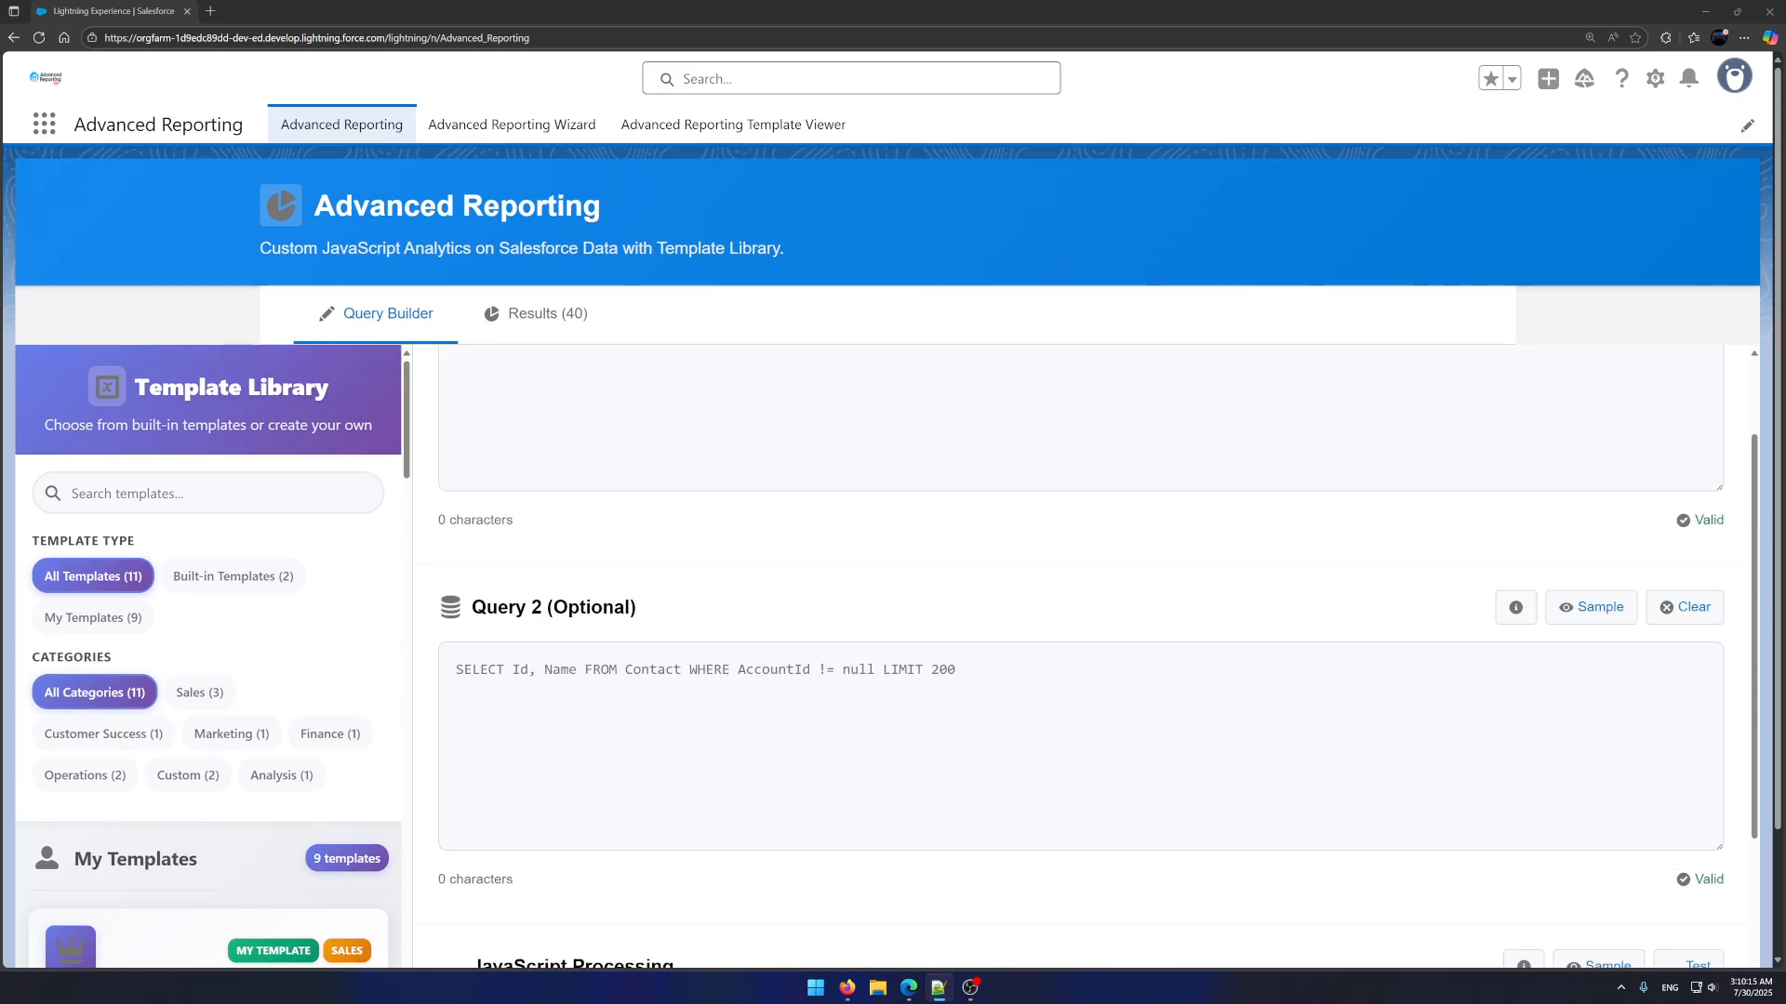
click(735, 437)
key(ctrl+v)
scroll(735, 615, down, 4)
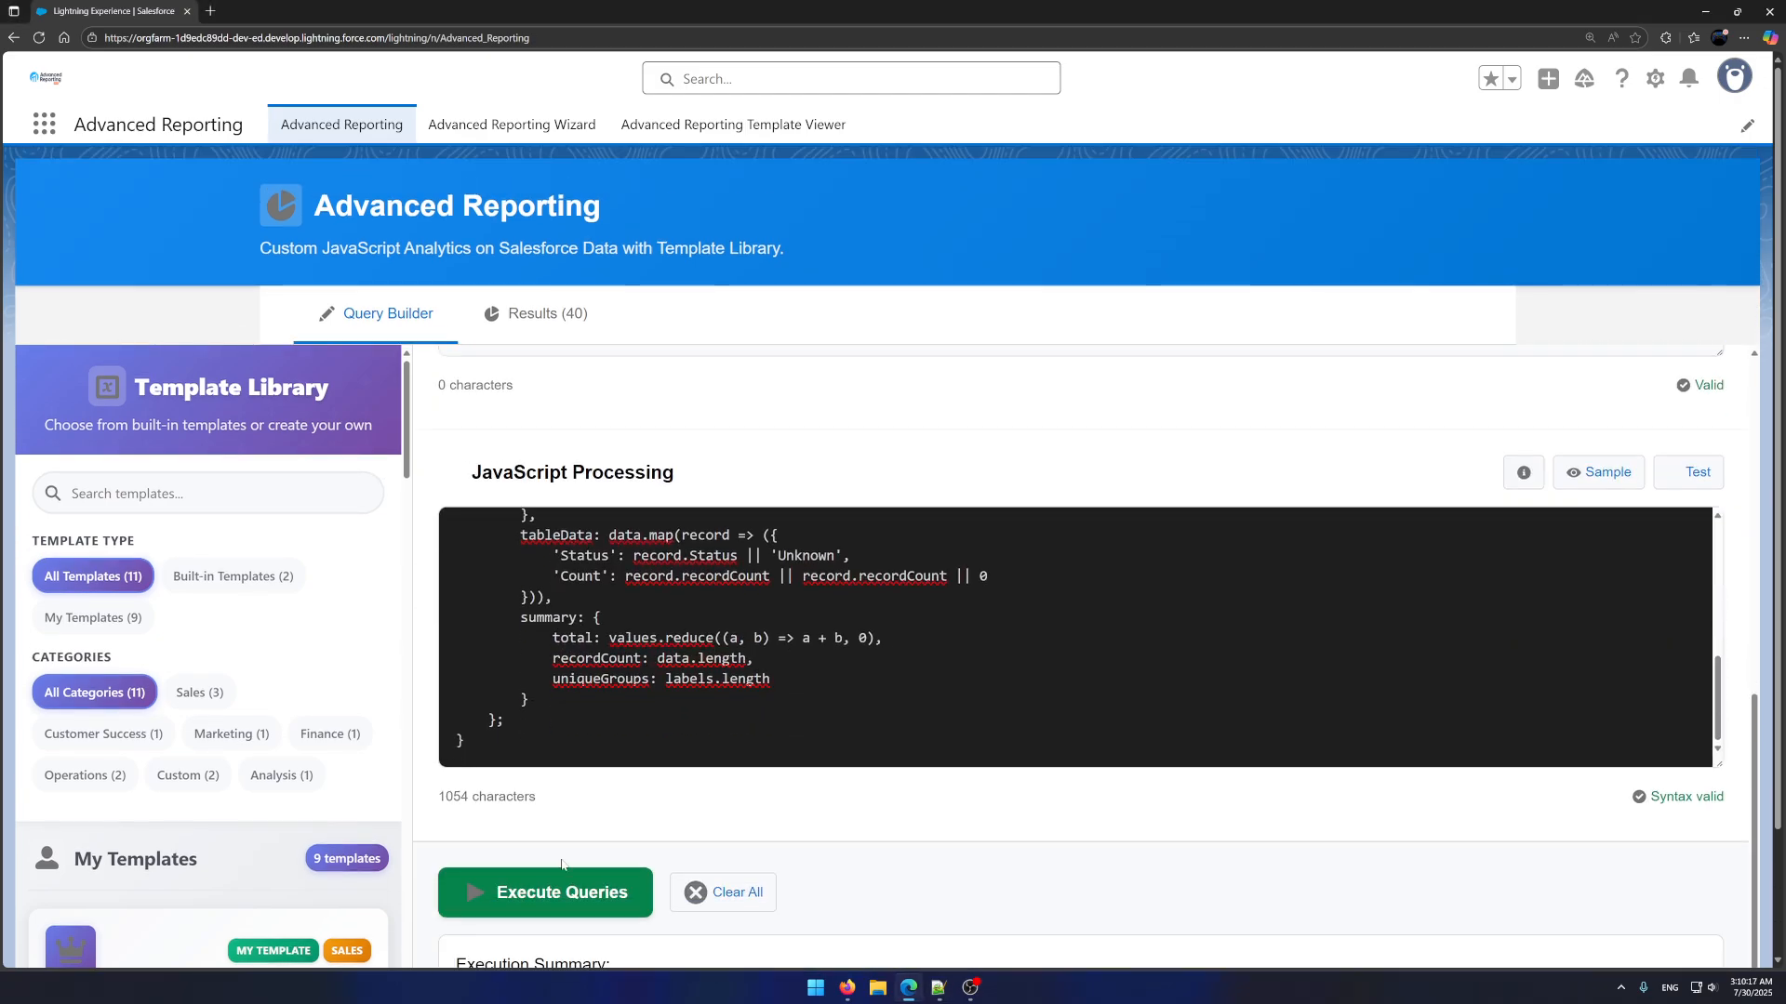
Execute the pasted query with its JavaScript processor, decline saving it as a template, and review the generated dashboard
click(545, 891)
scroll(693, 577, down, 5)
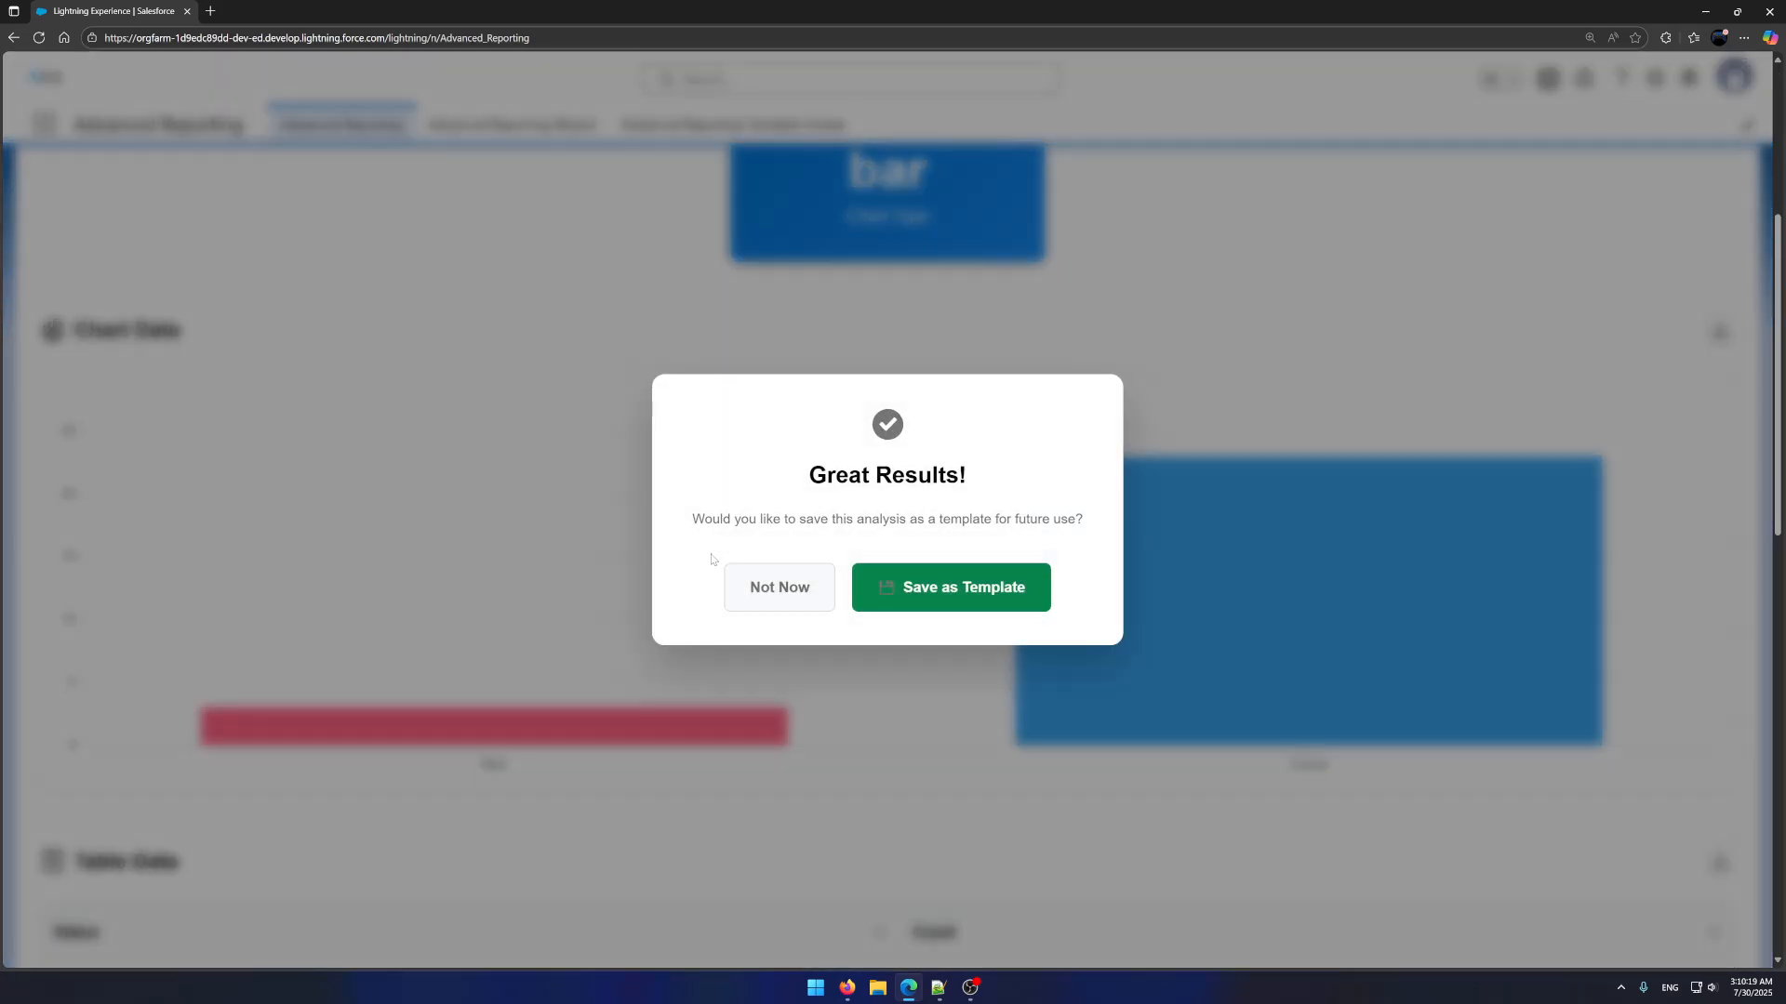
click(744, 587)
scroll(478, 401, down, 10)
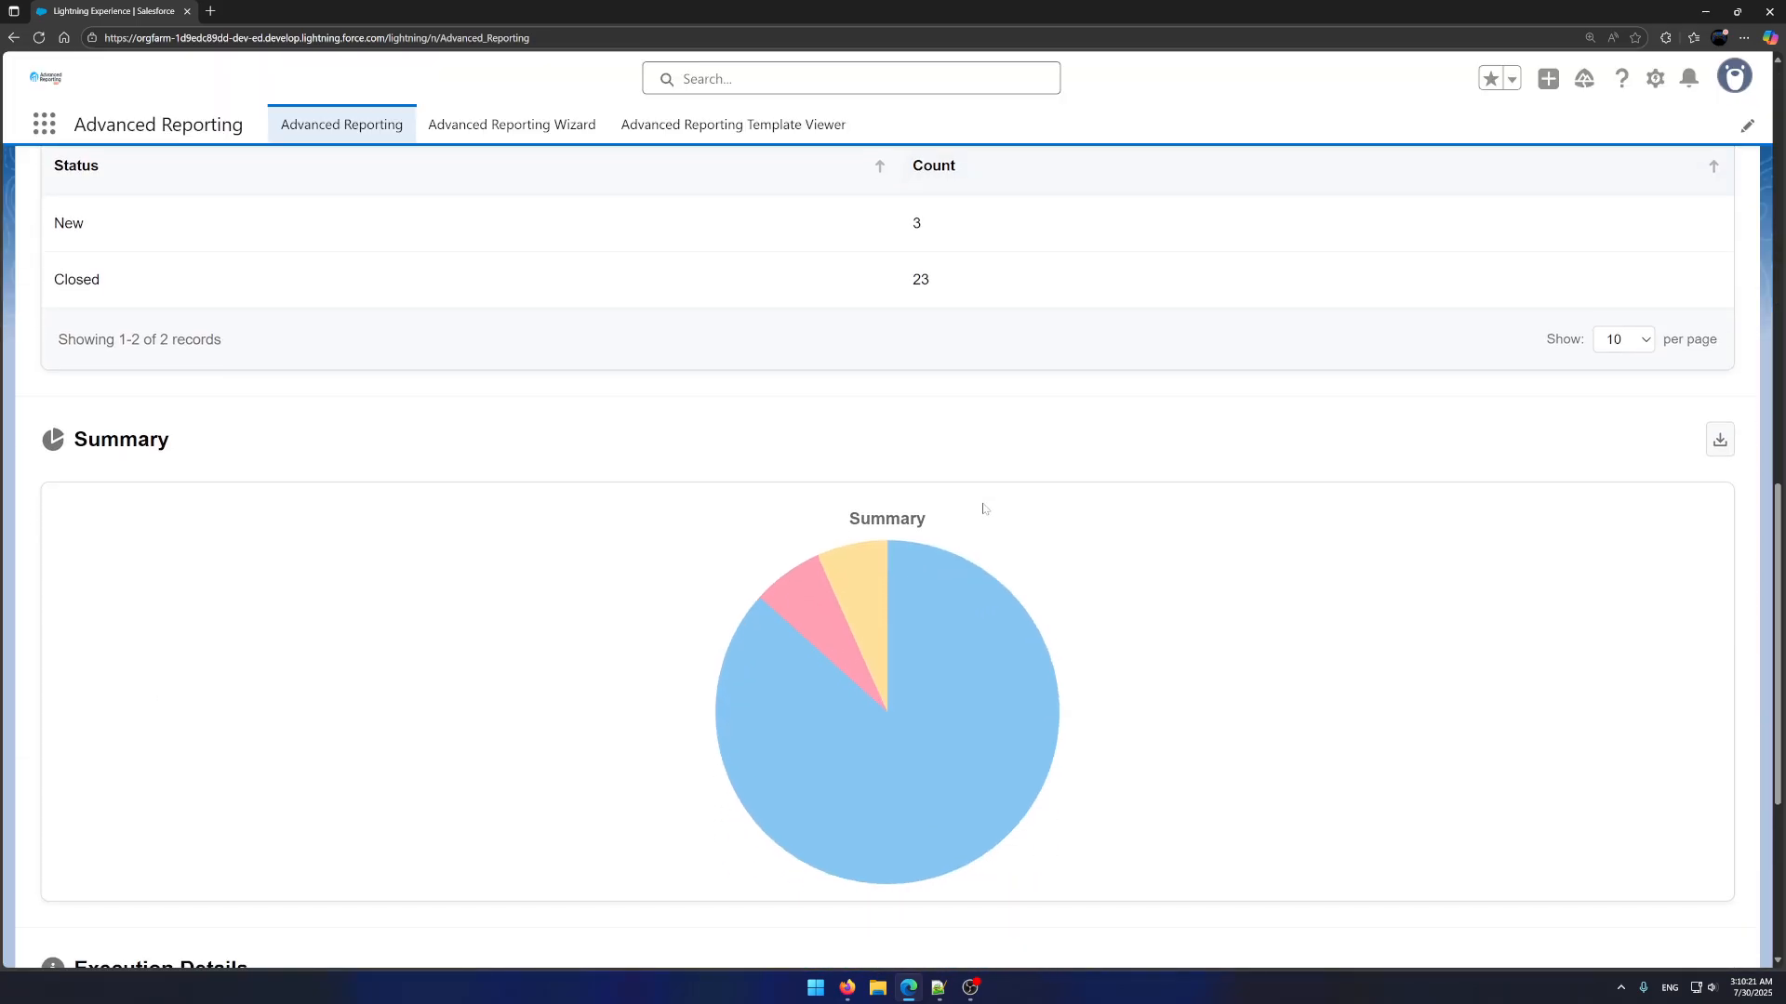
scroll(640, 499, up, 15)
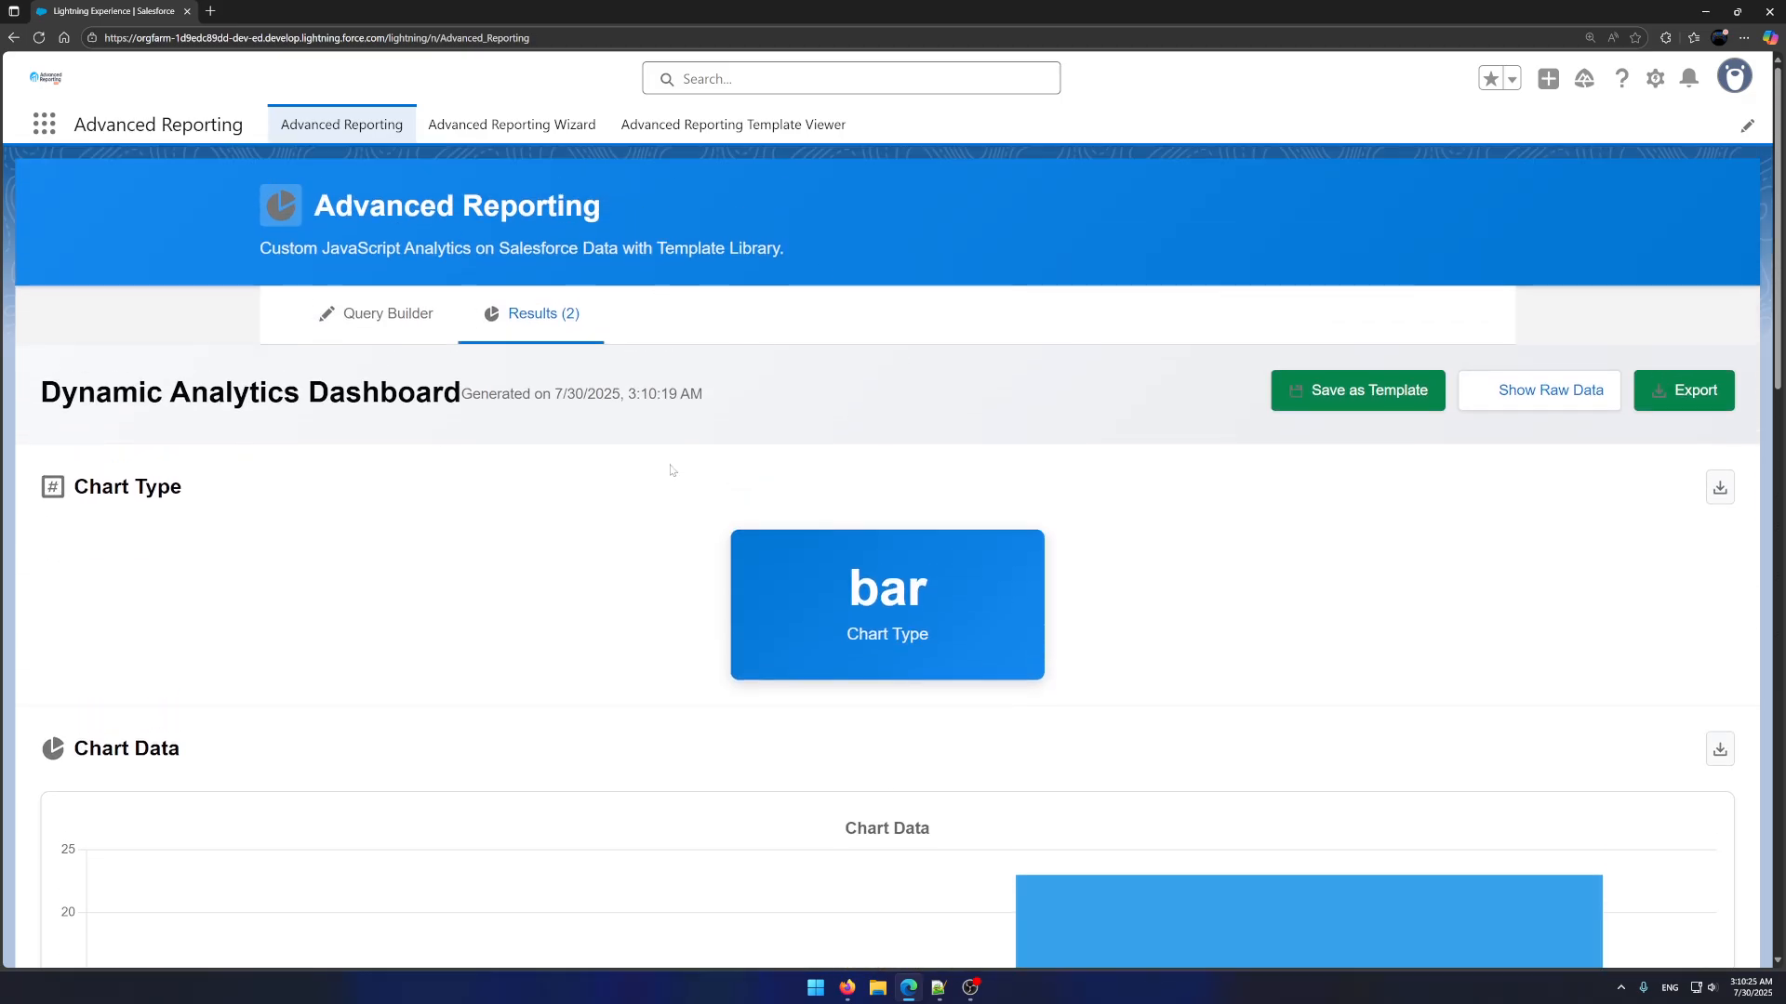
Browse the Advanced Reporting Template Viewer's library, apply the Customer Success Analytics template and generate its report
click(696, 128)
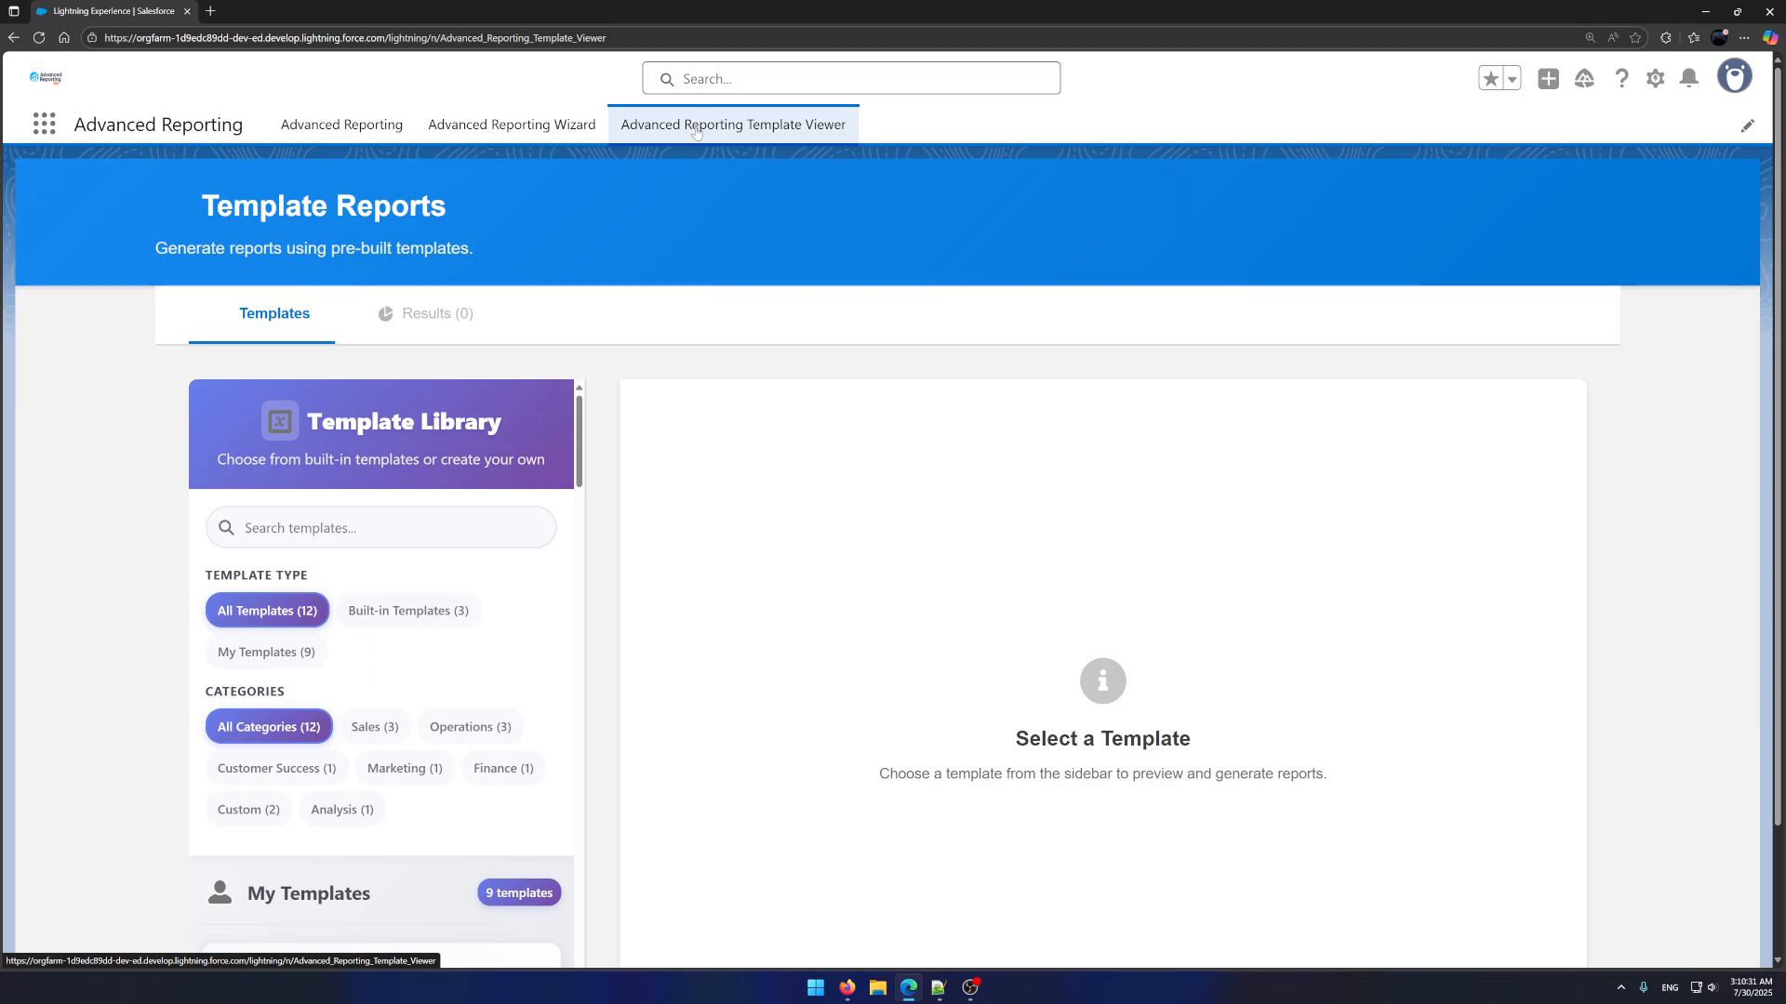
scroll(558, 647, down, 2)
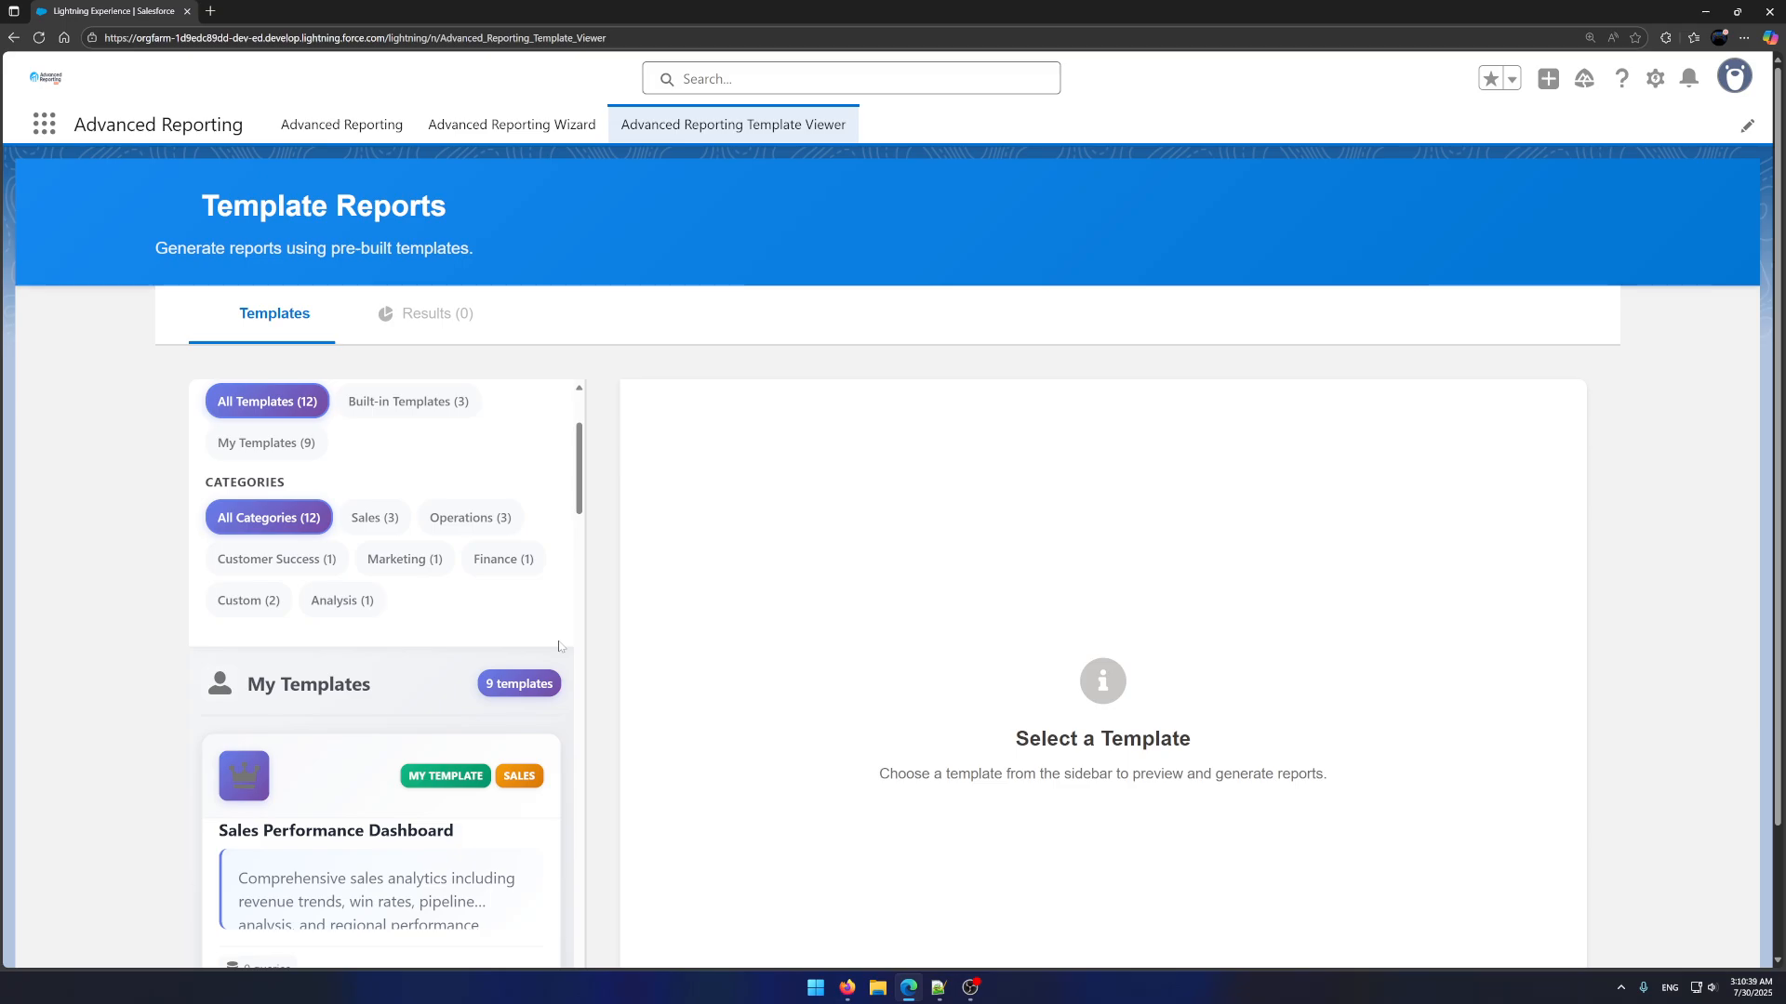
scroll(556, 651, down, 3)
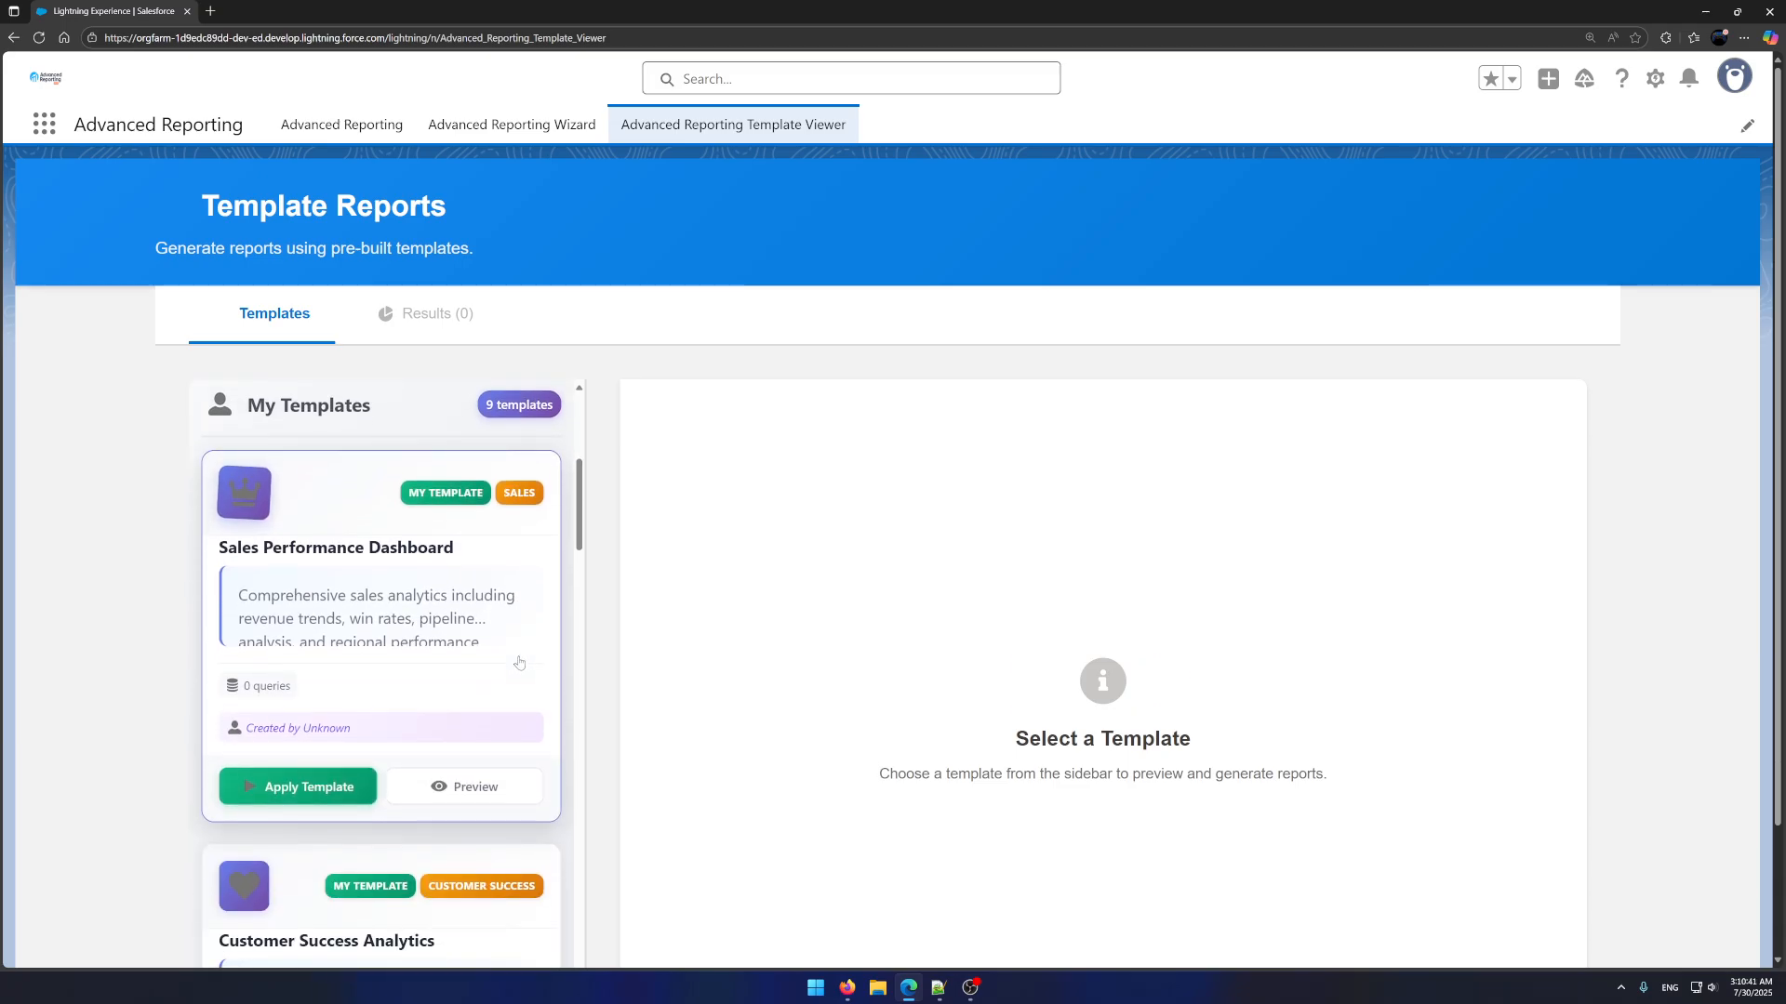
scroll(519, 662, down, 3)
scroll(558, 600, down, 2)
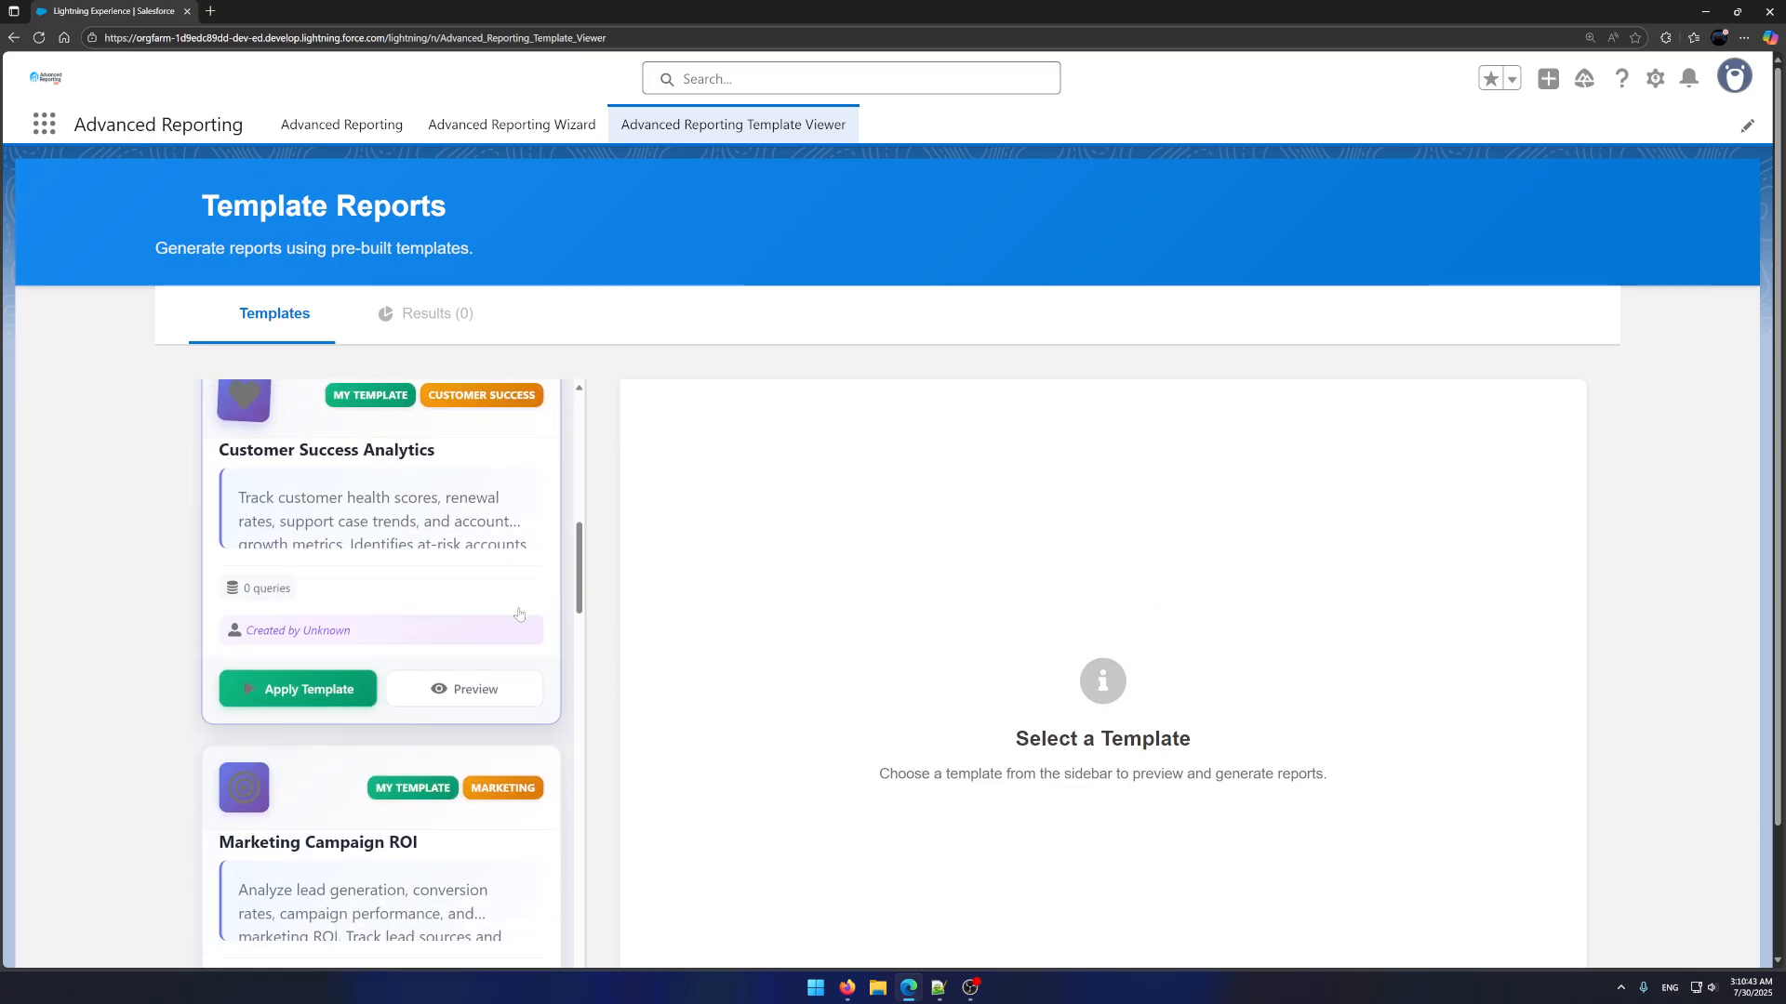
scroll(527, 583, down, 8)
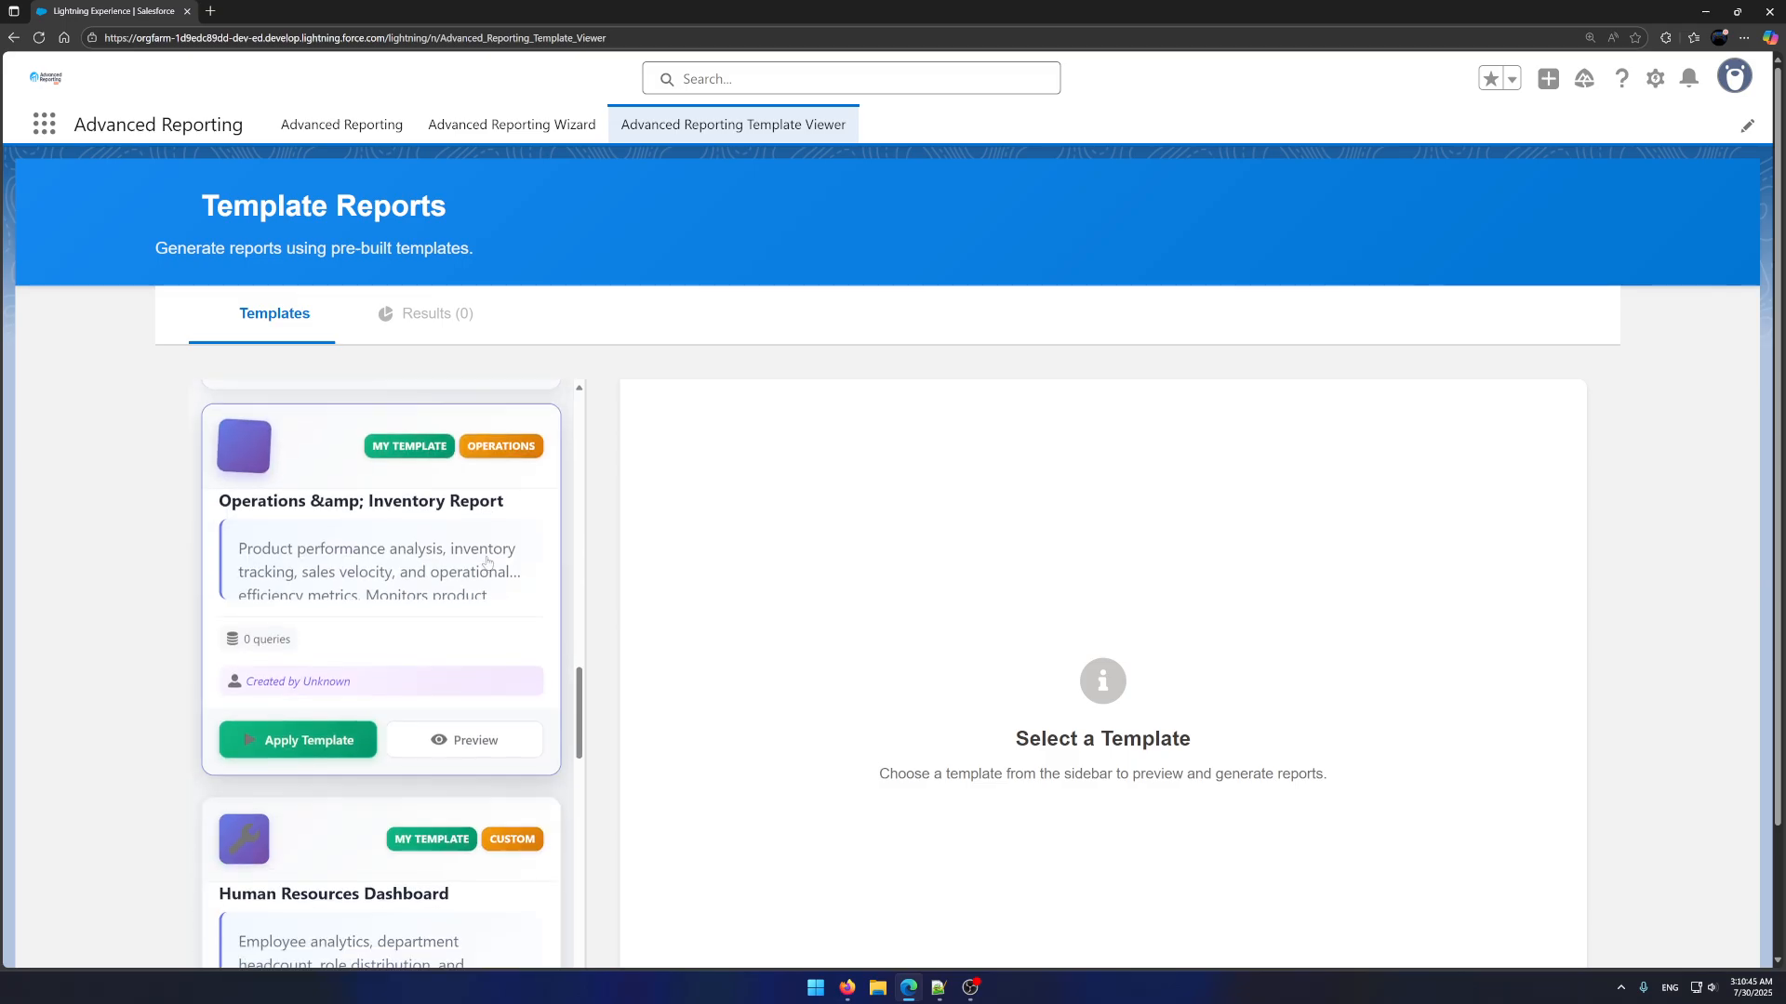
scroll(462, 559, up, 10)
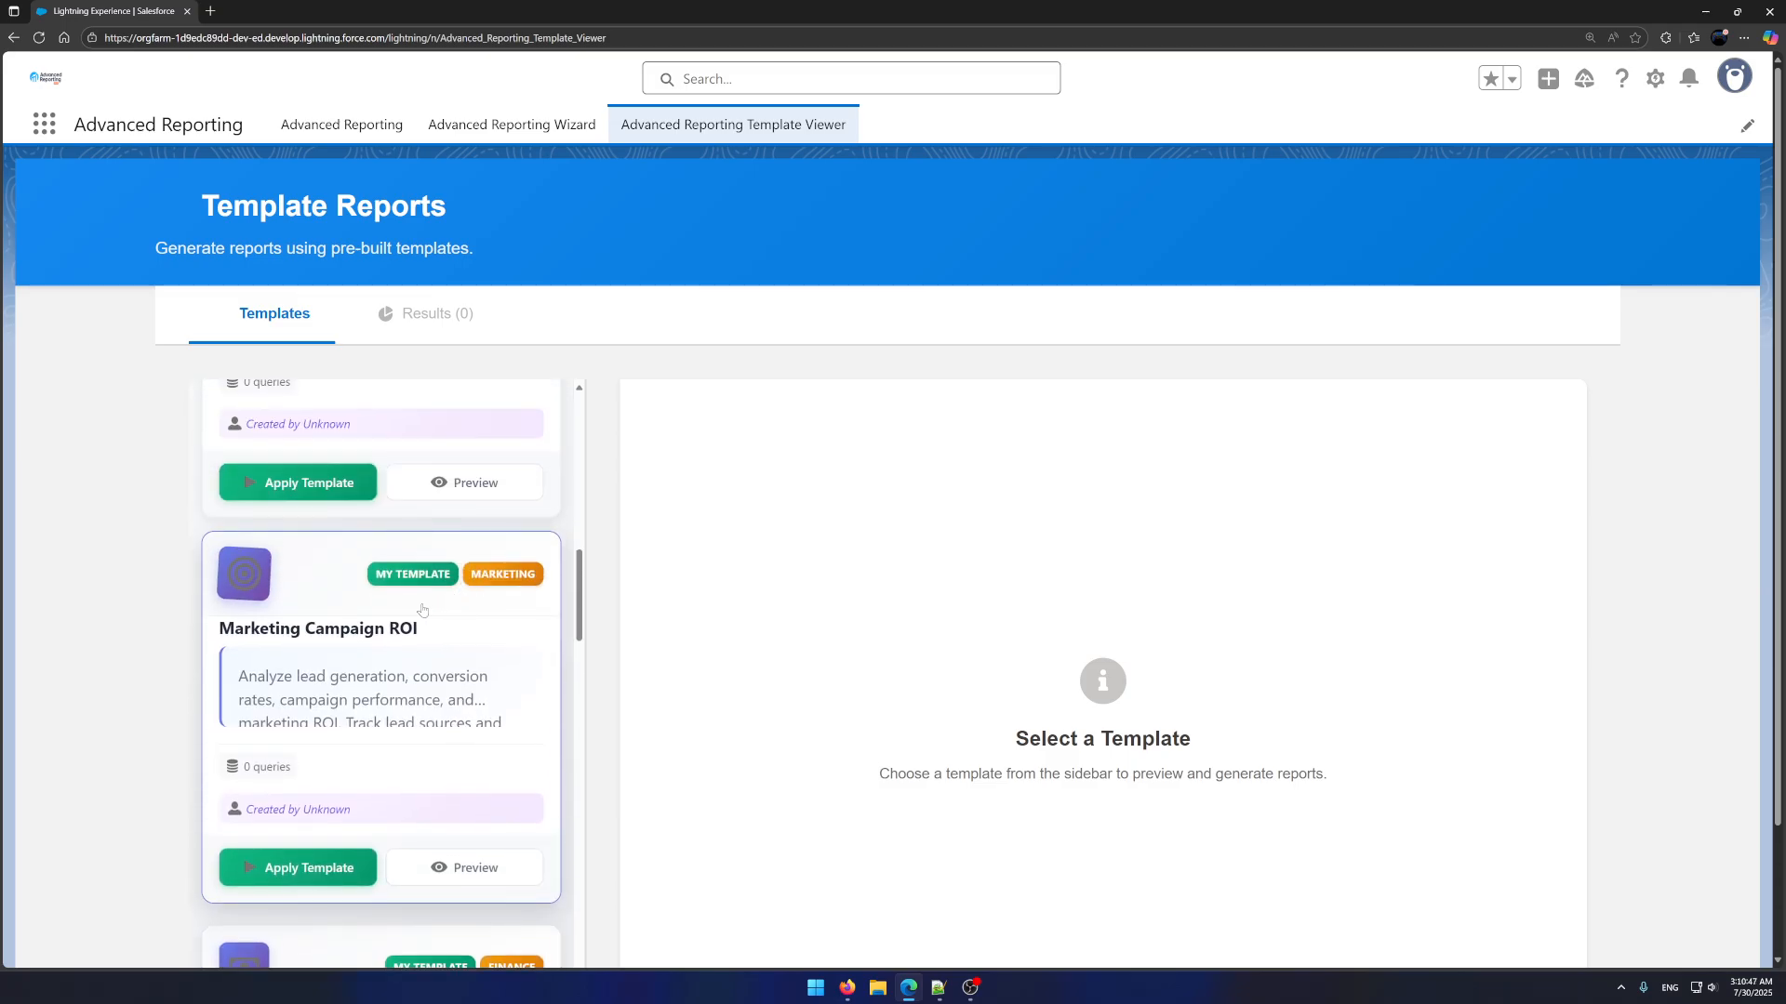
click(287, 754)
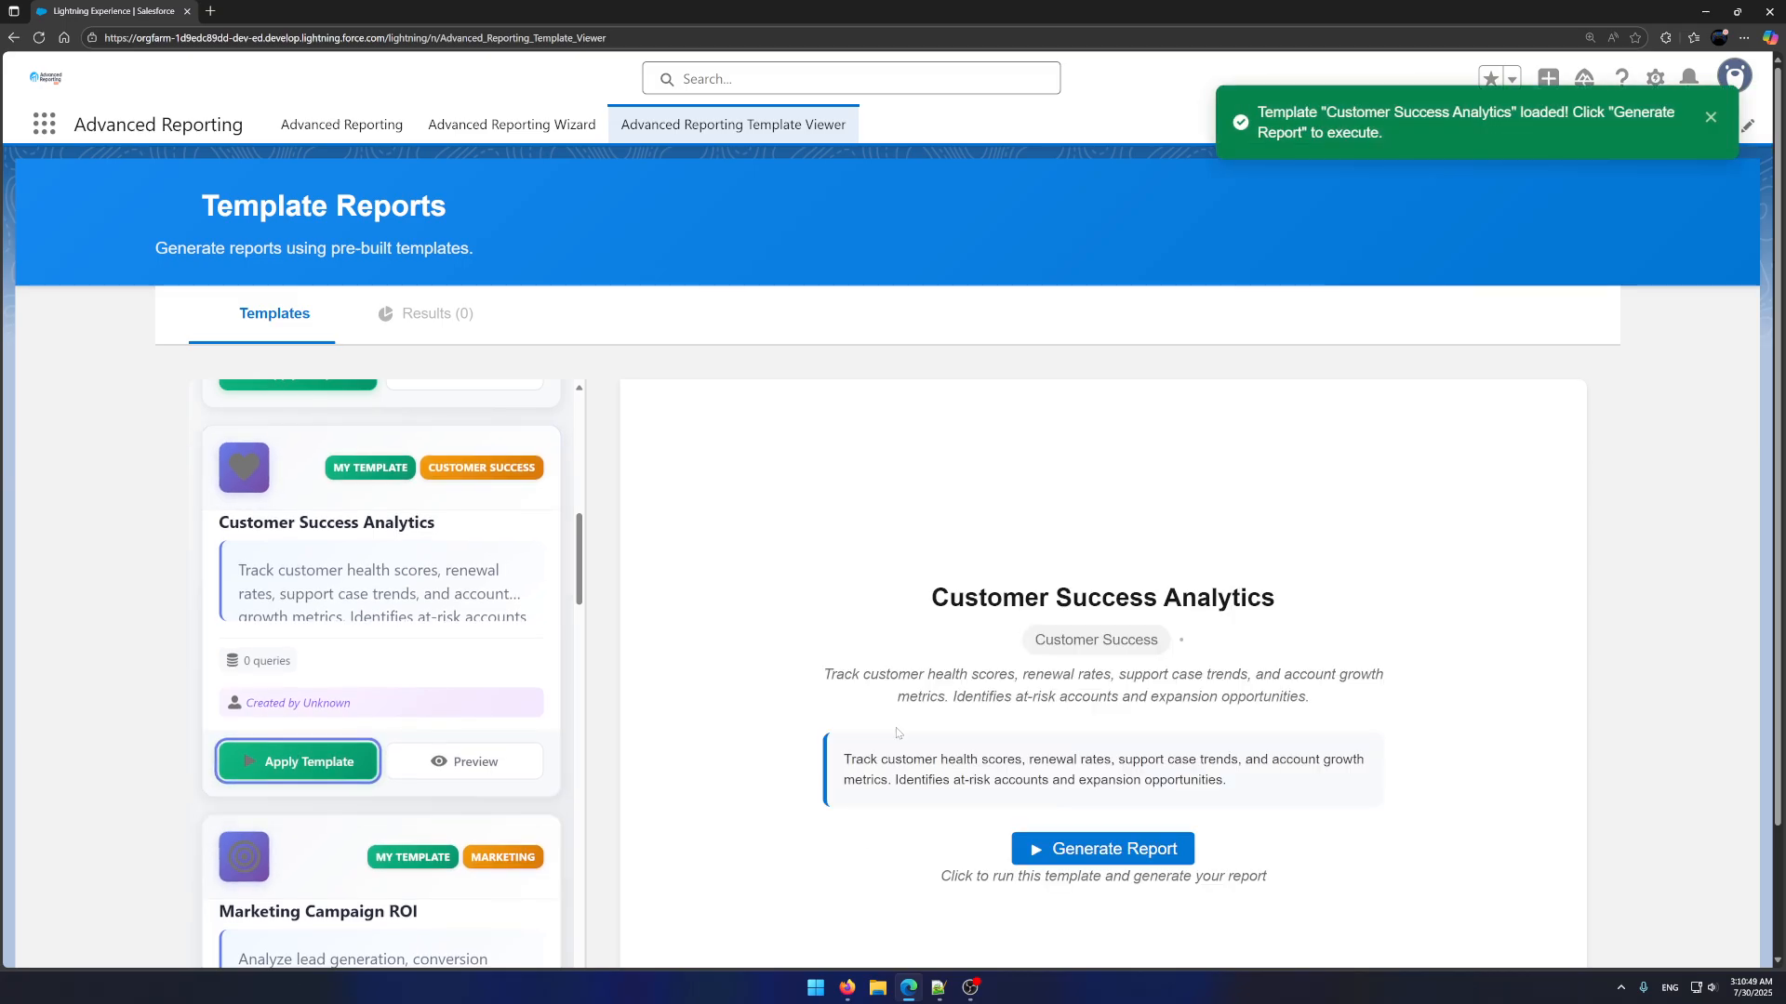
click(1068, 848)
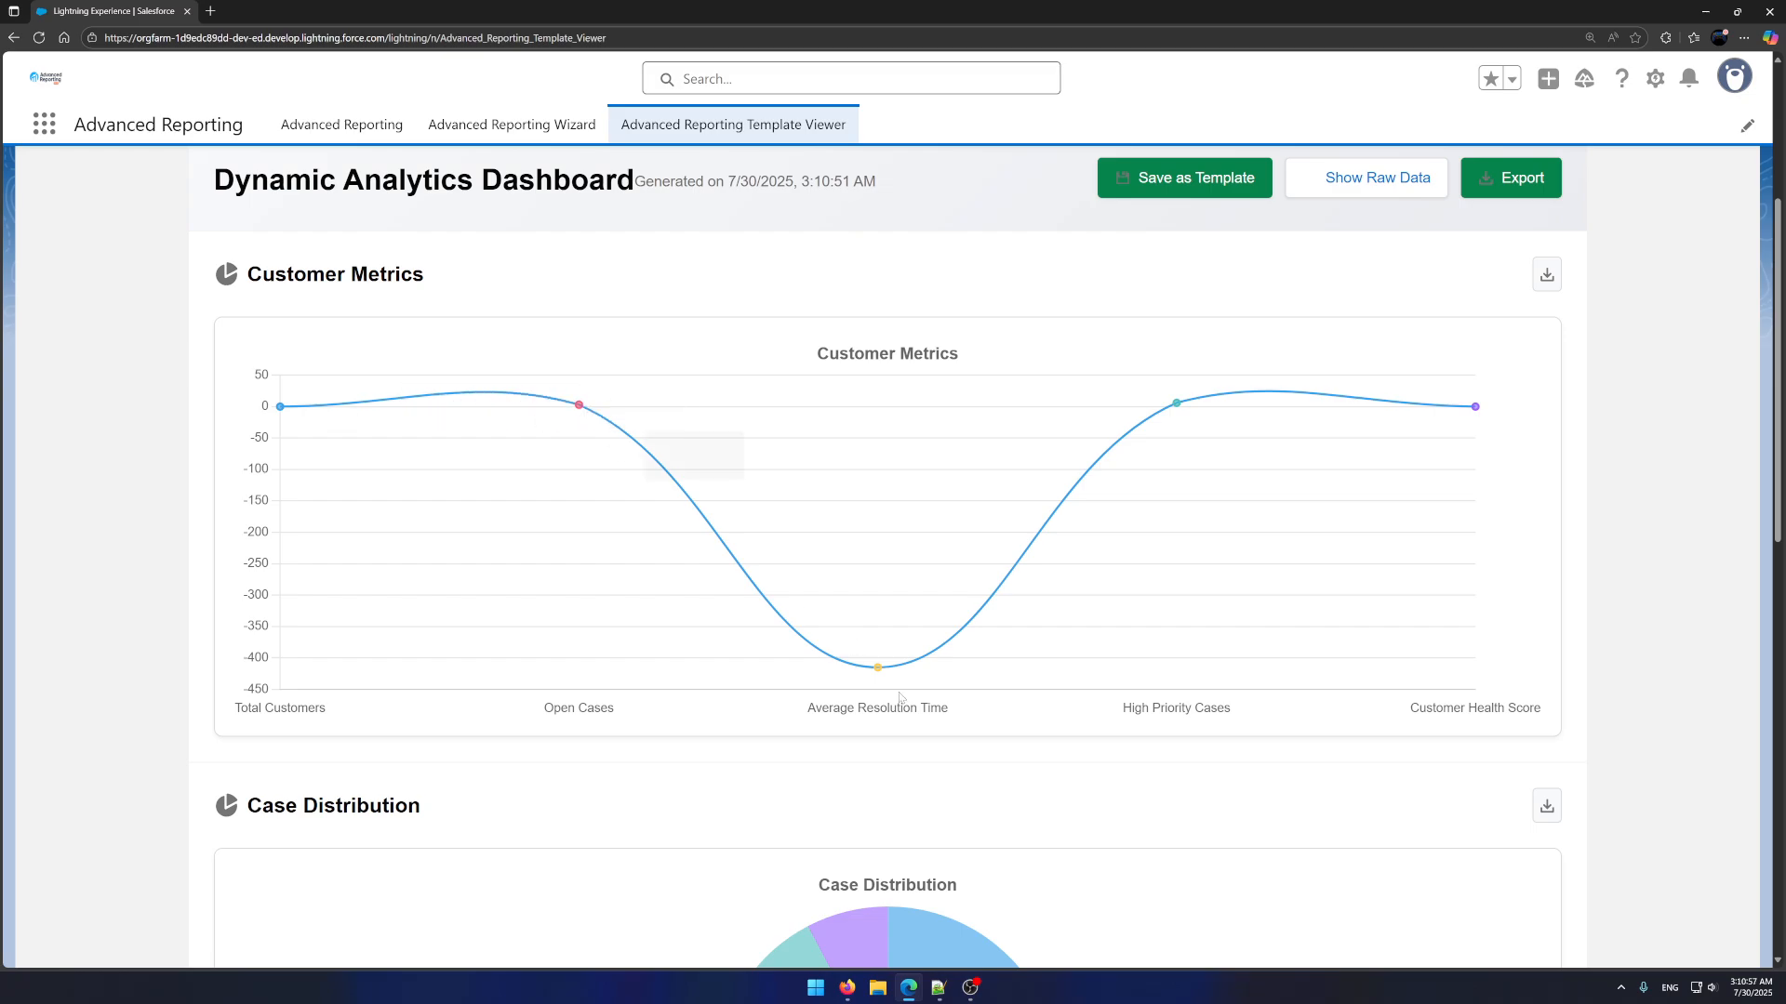
Examine the report's Case Distribution pie, Insights, executed SOQL queries and JavaScript processor code
scroll(1328, 406, down, 3)
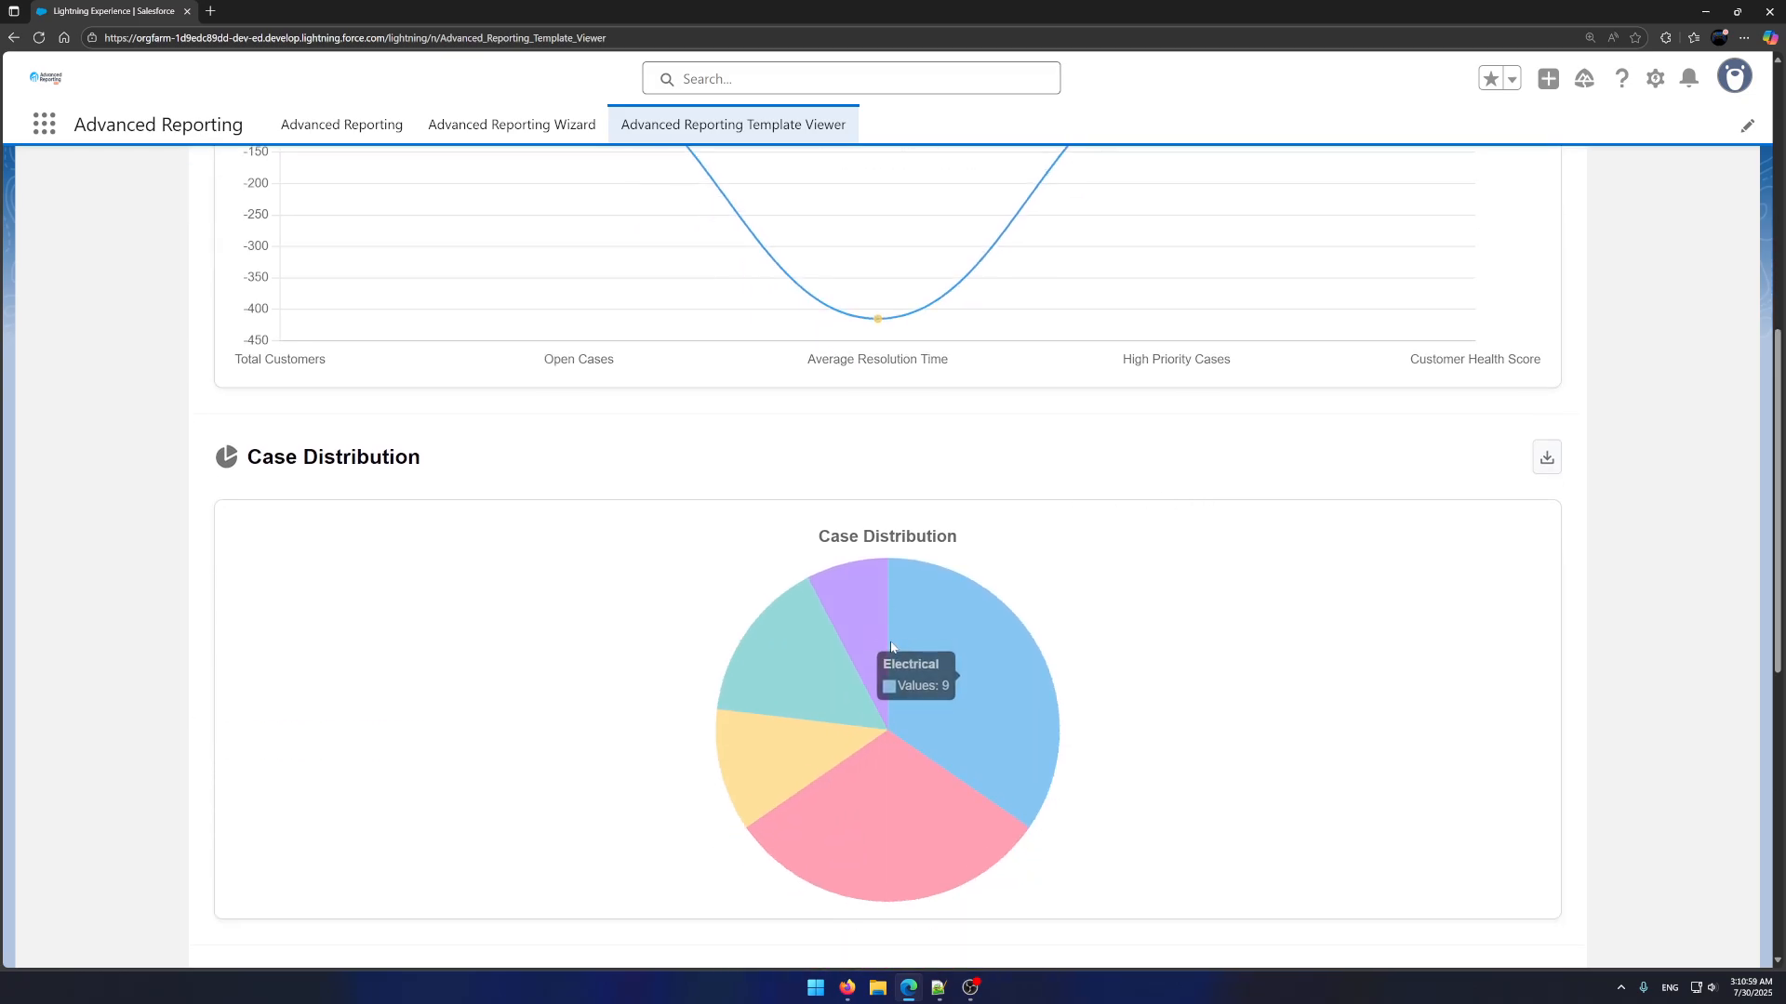
mouse_move(760, 751)
scroll(1128, 638, down, 5)
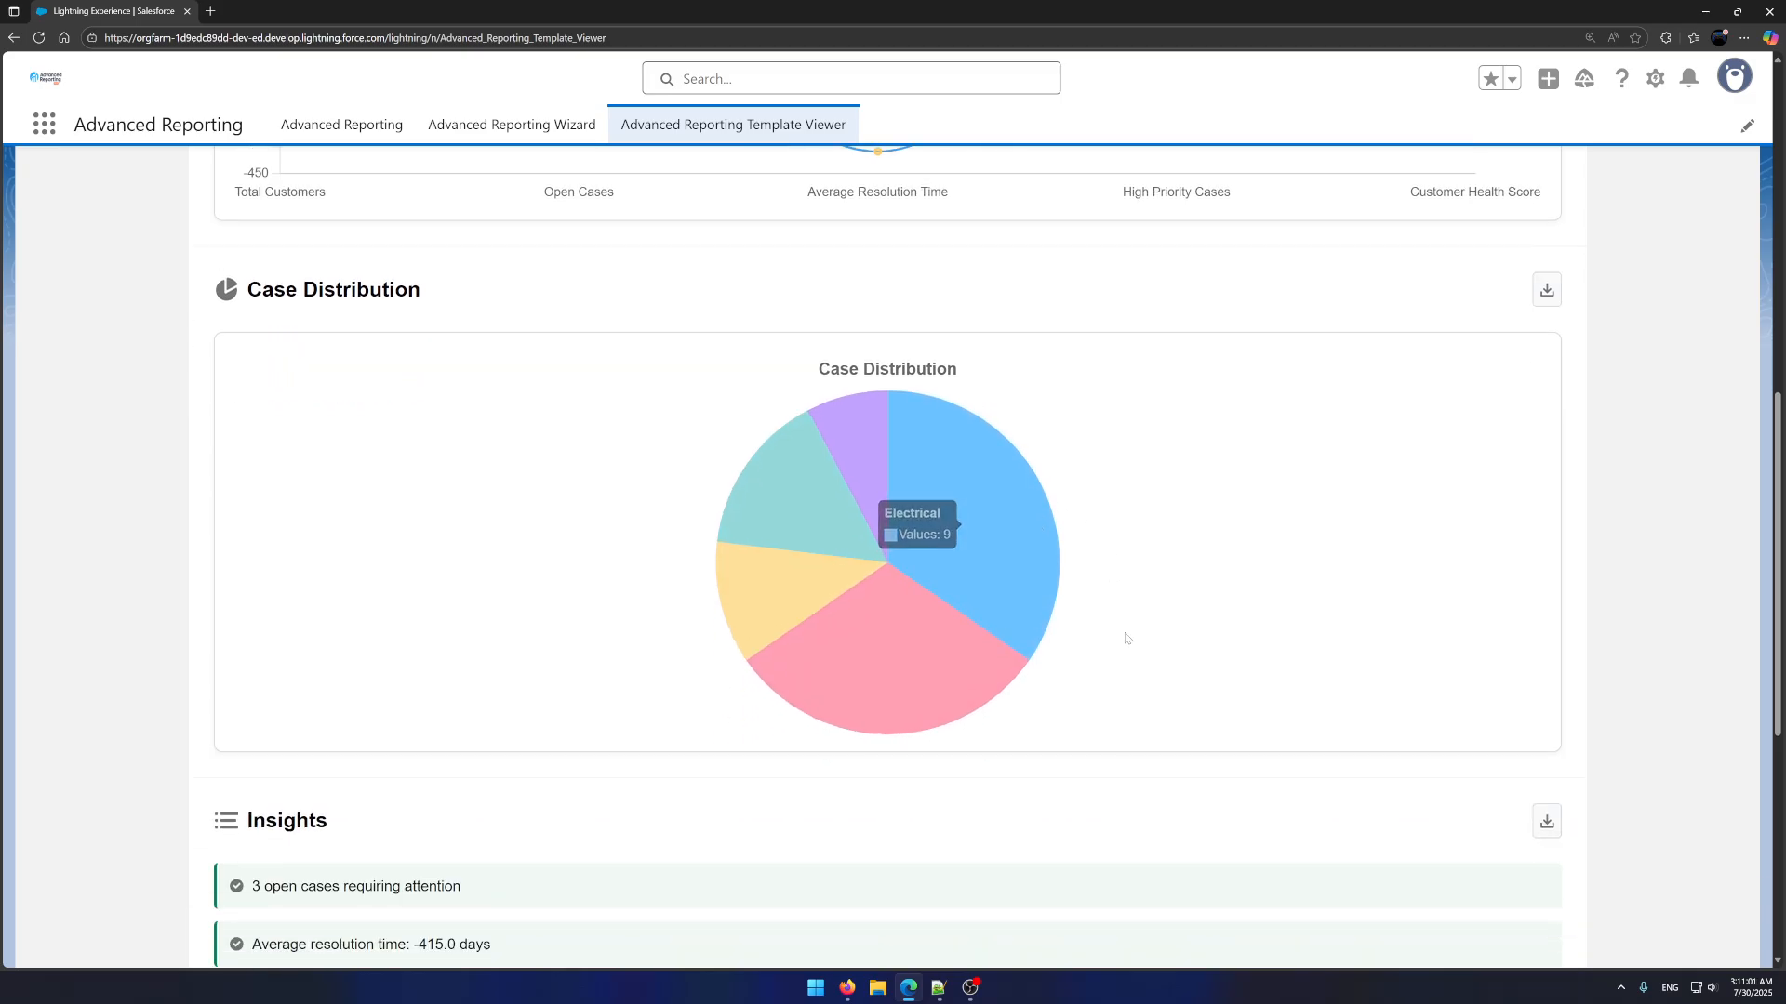
scroll(875, 689, down, 2)
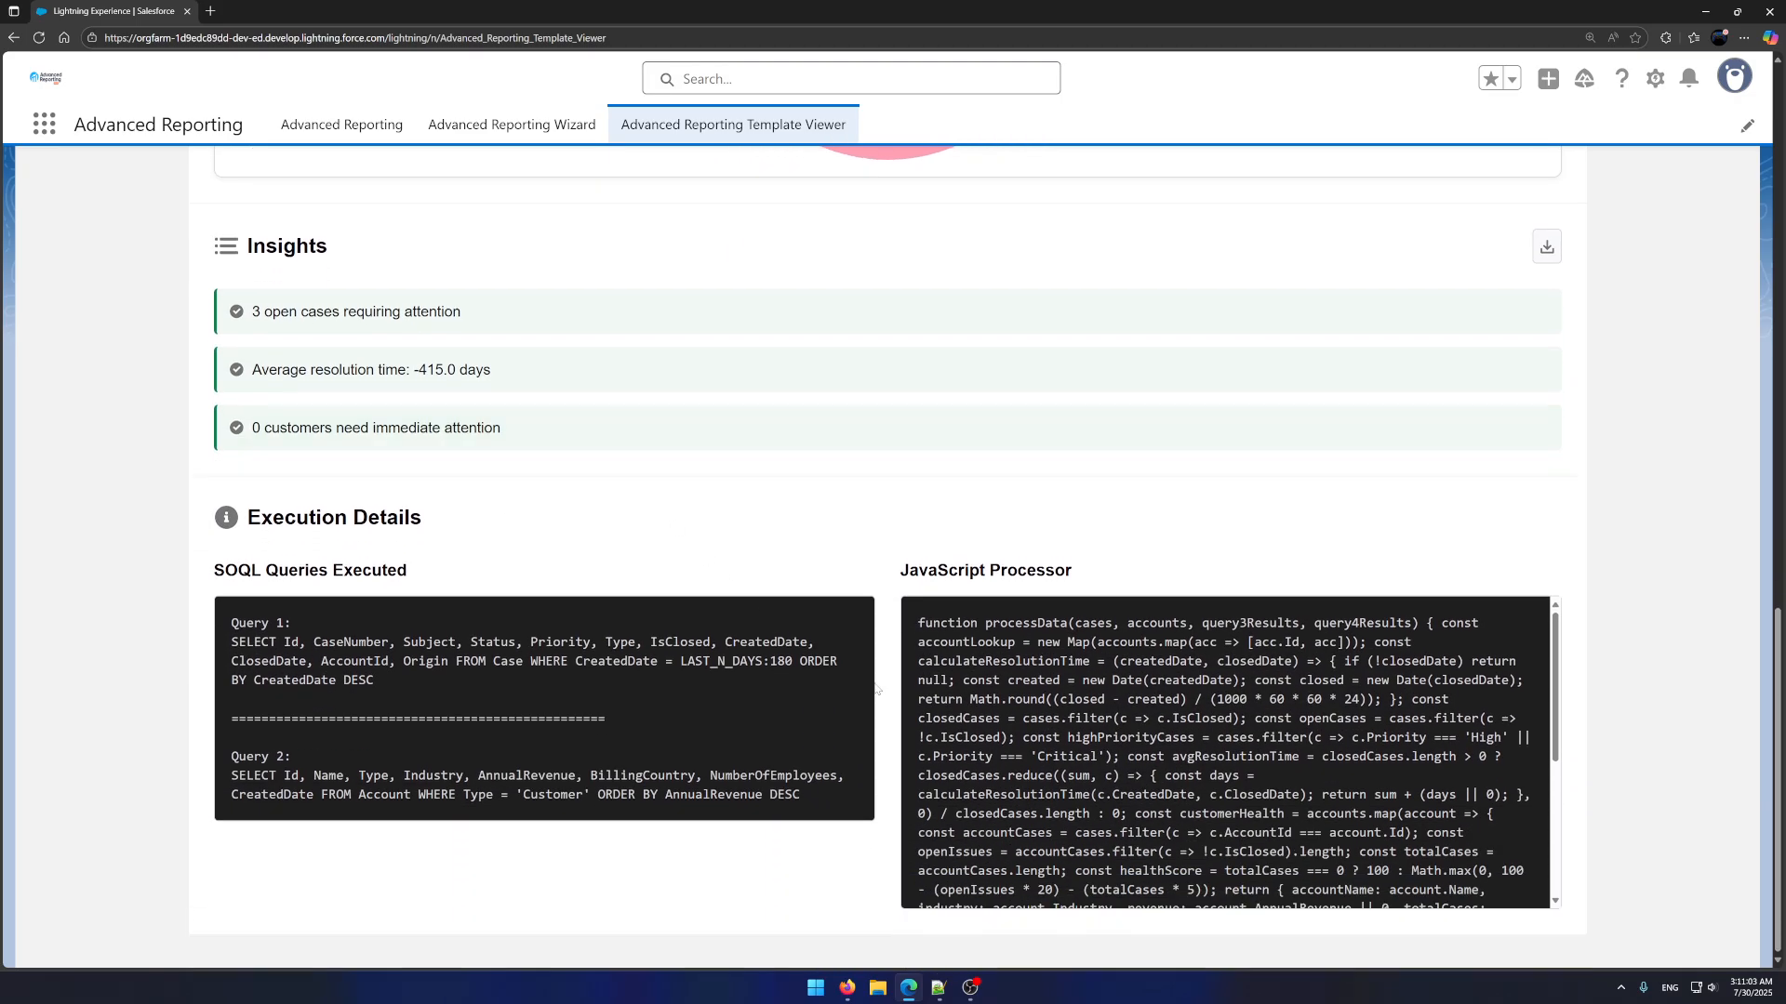
drag(917, 625, 1320, 863)
drag(327, 642, 824, 789)
scroll(769, 737, up, 20)
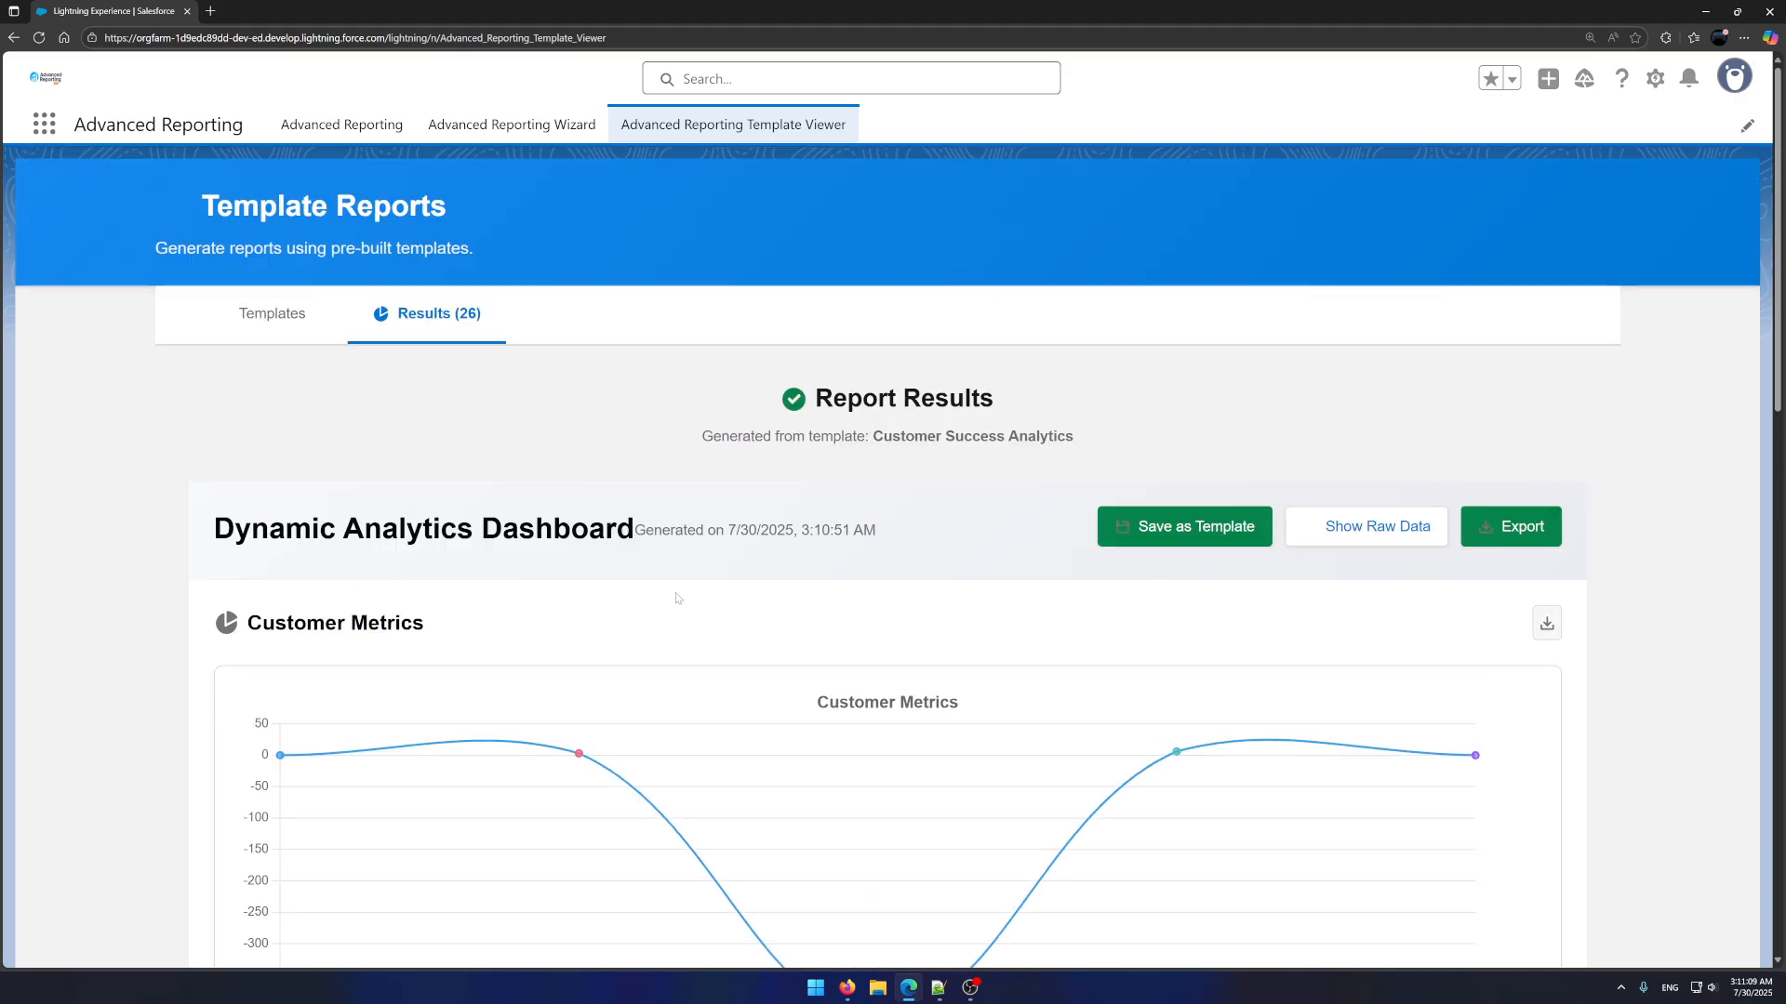
Generate a report from the Sales Performance Dashboard template and return to the template library
click(272, 313)
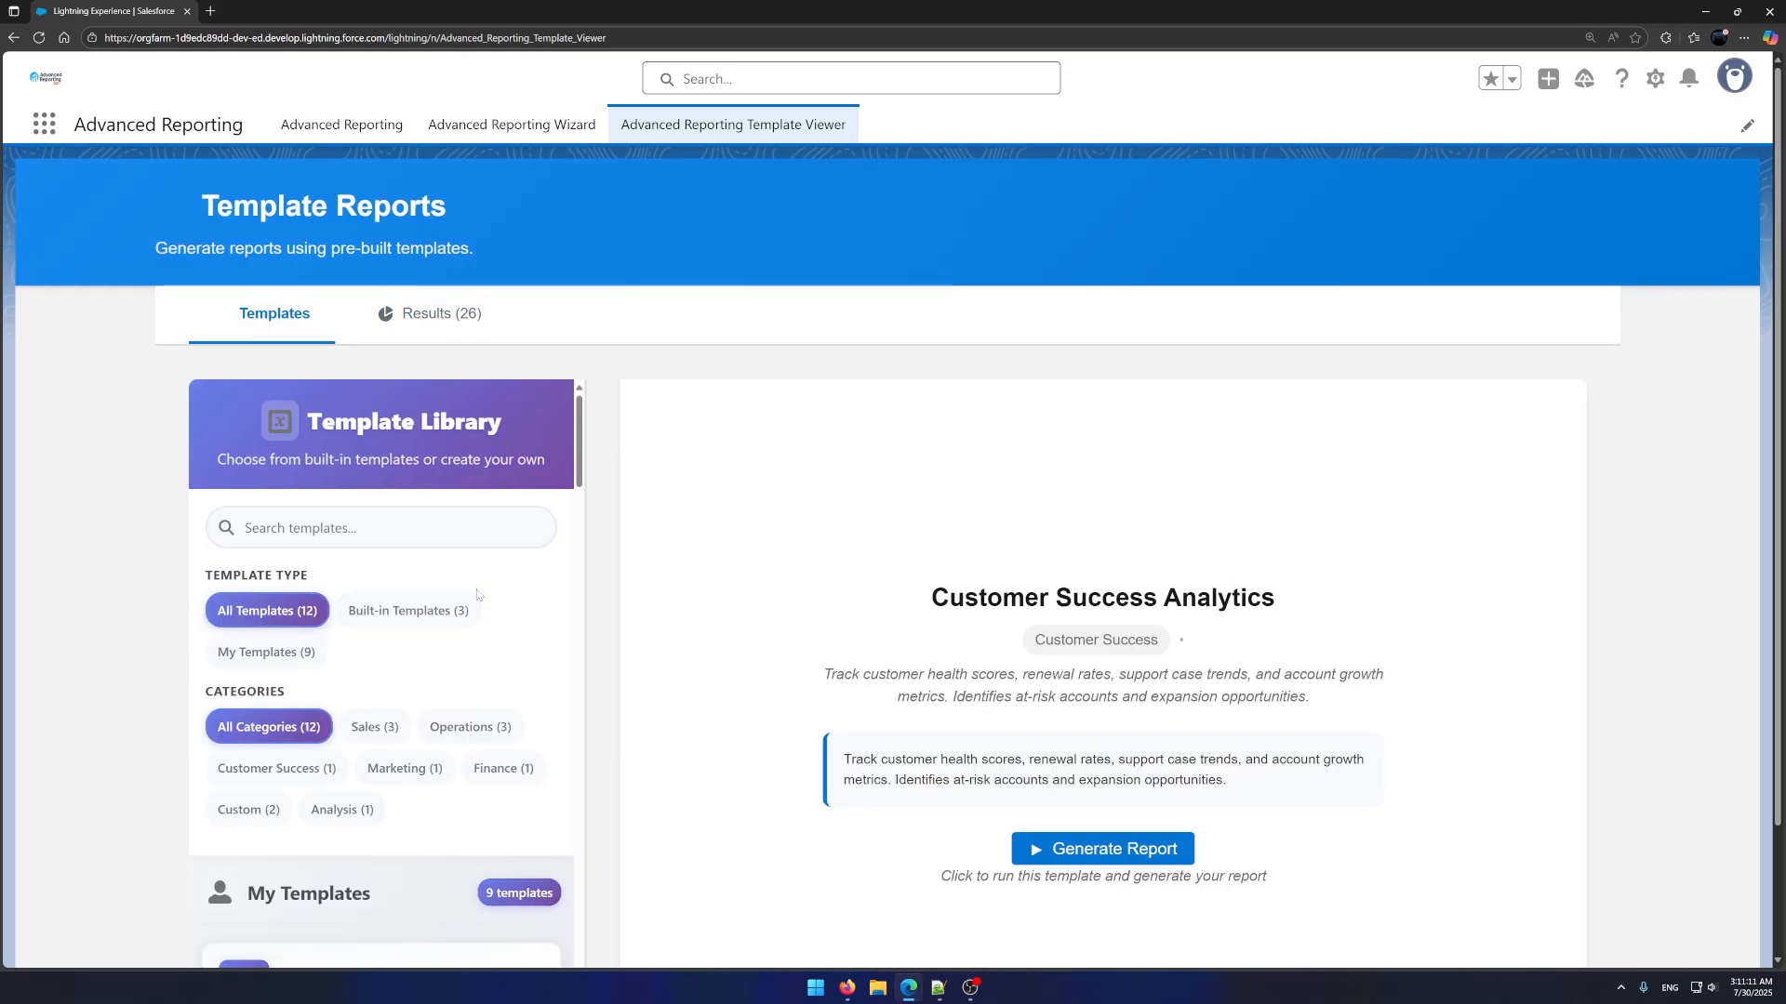
scroll(477, 595, down, 5)
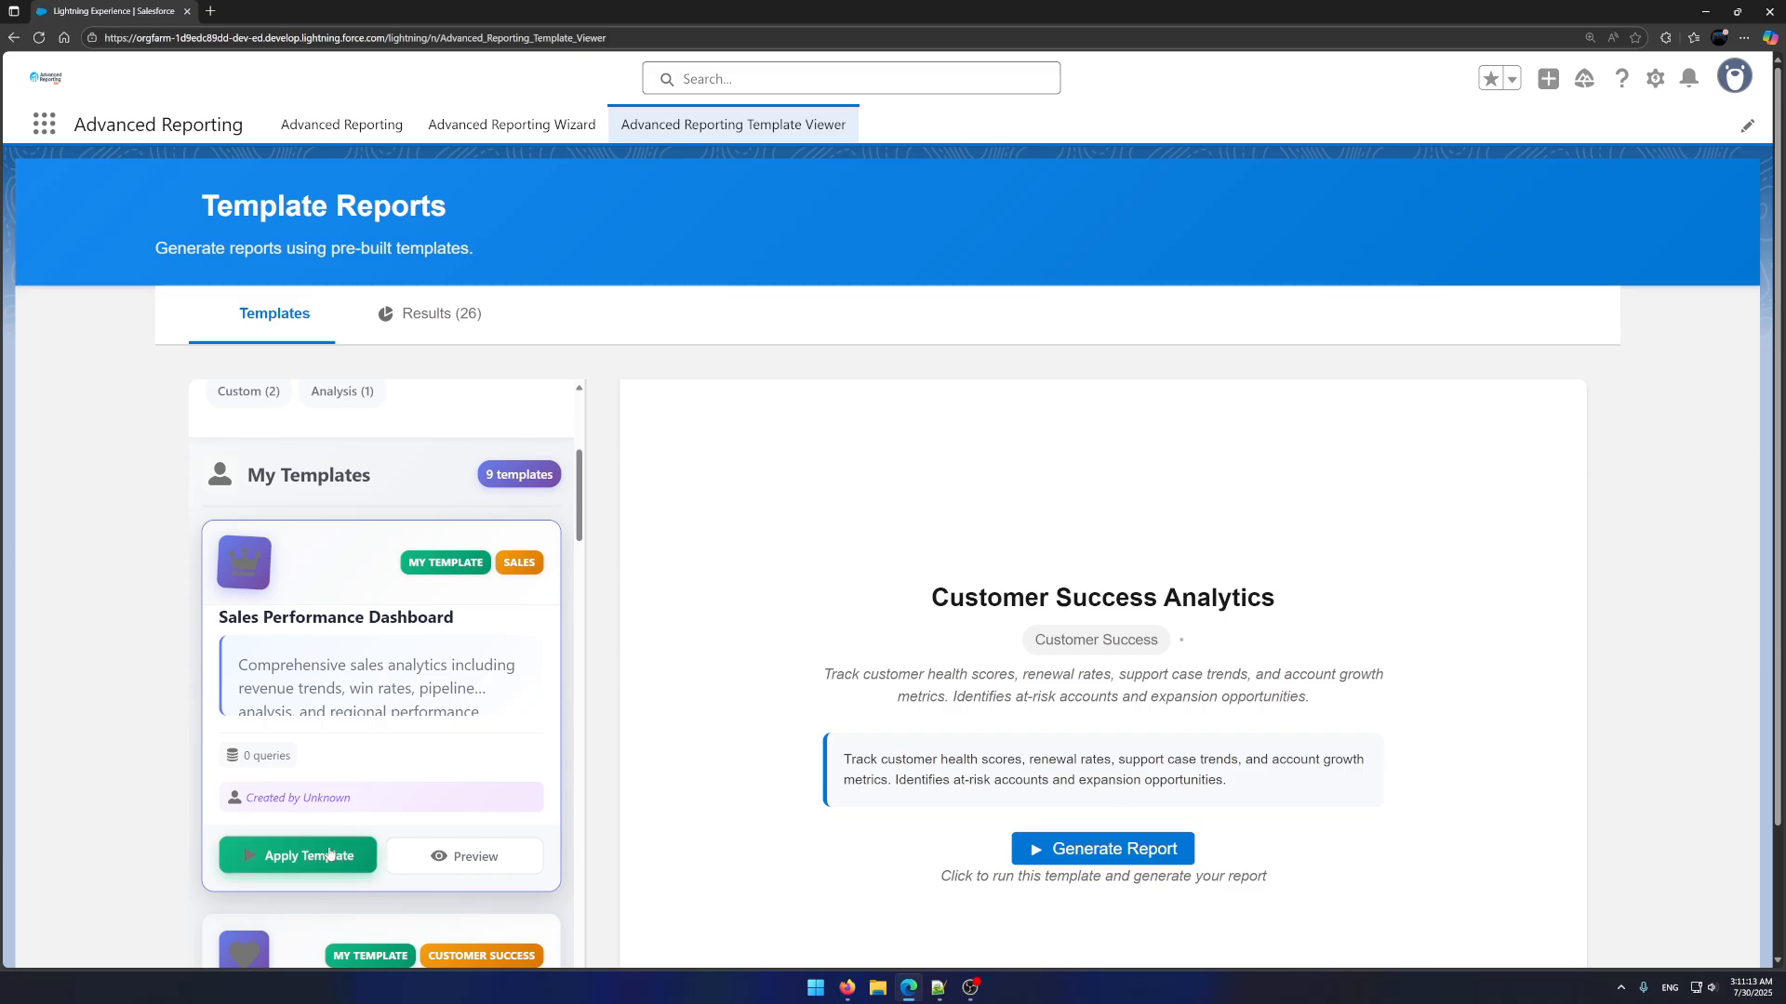
click(329, 853)
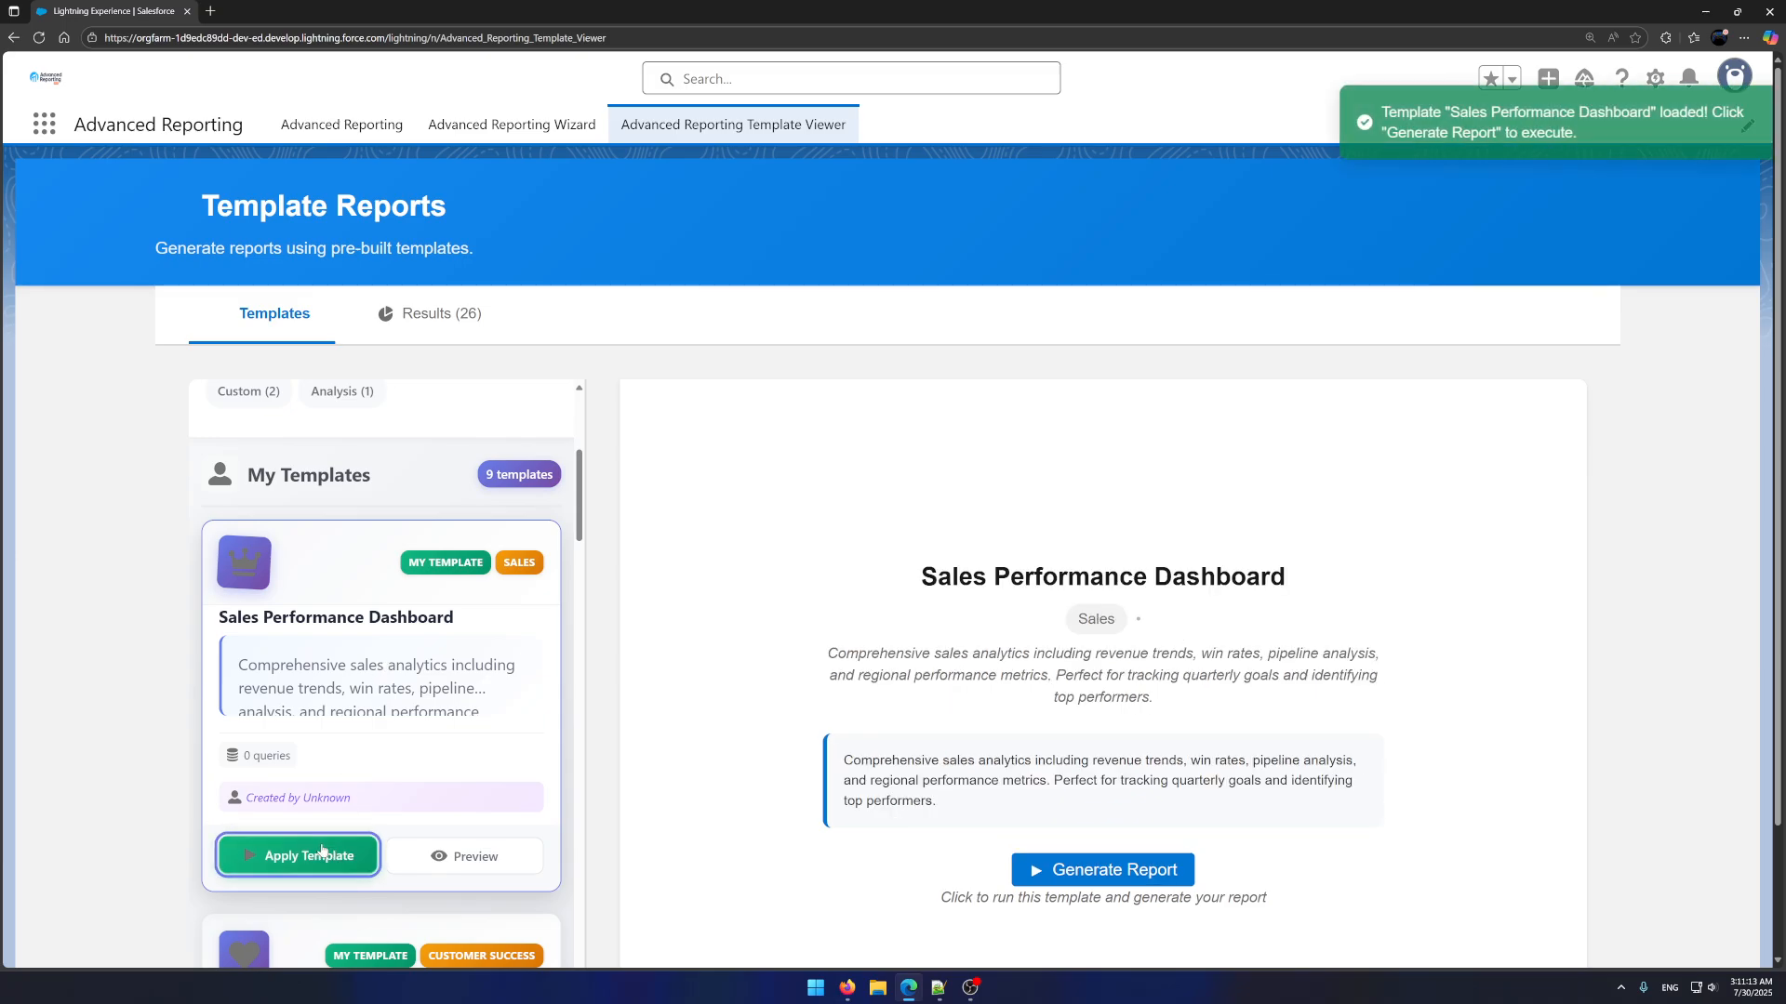
click(1039, 868)
scroll(1023, 818, down, 3)
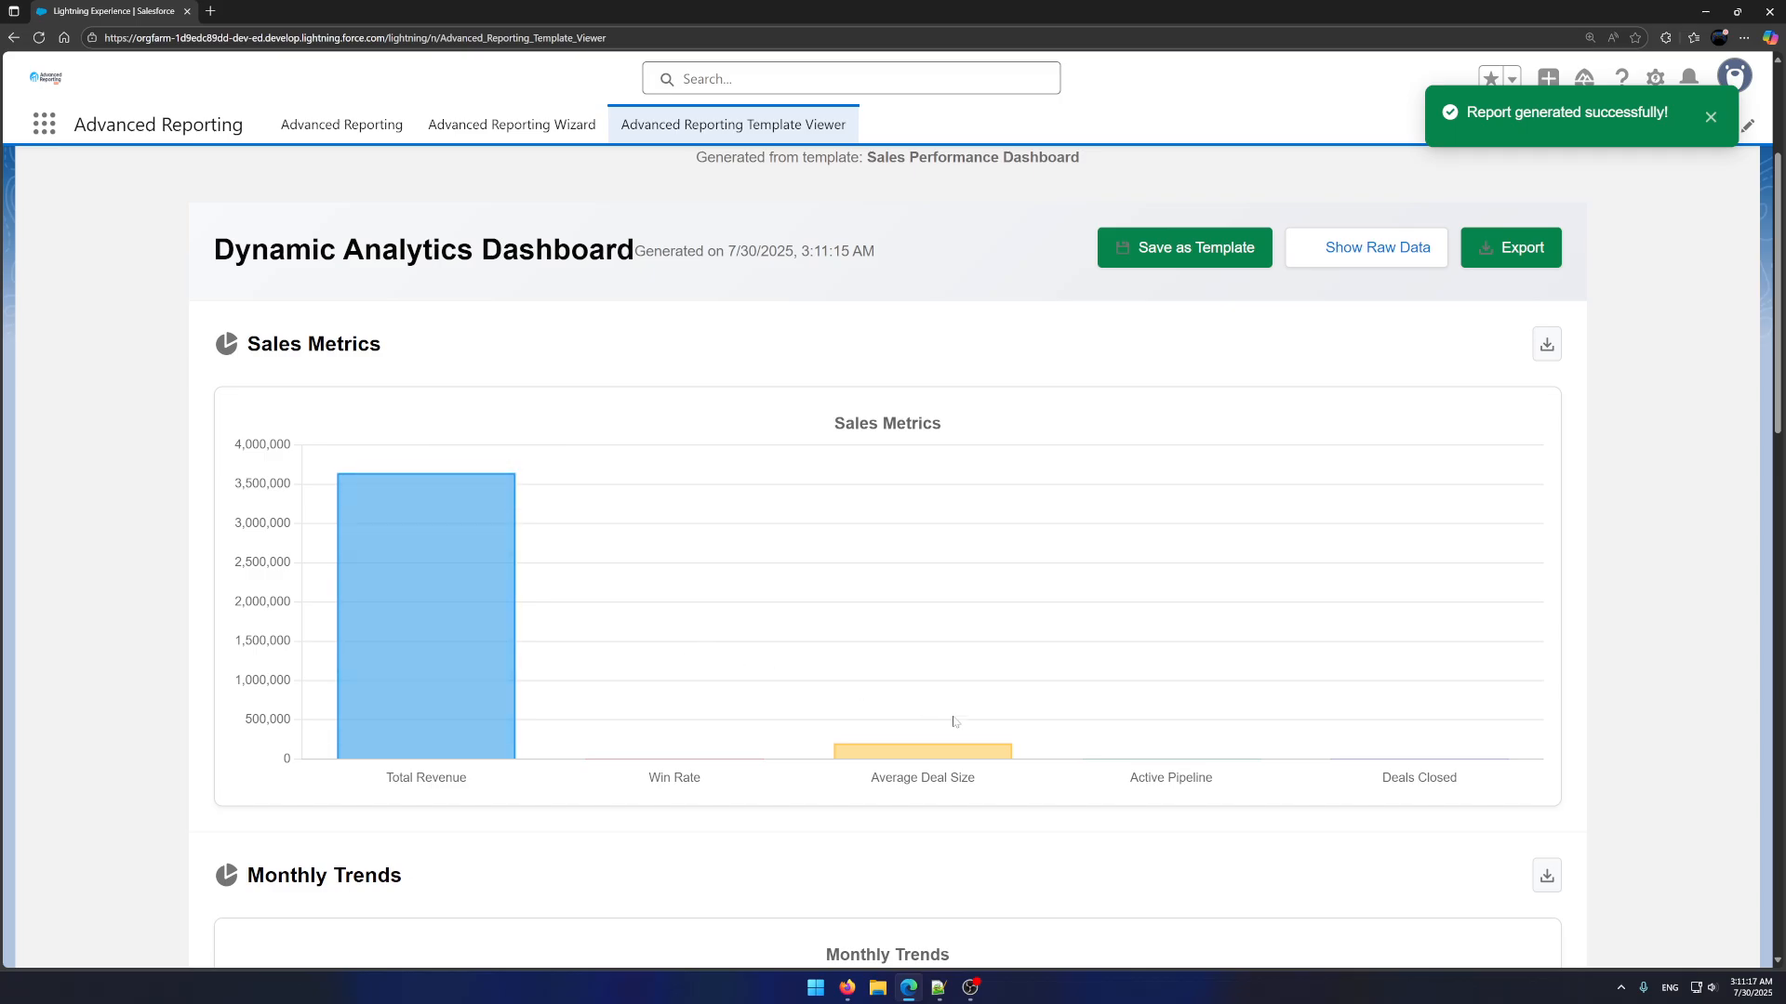
scroll(855, 588, up, 4)
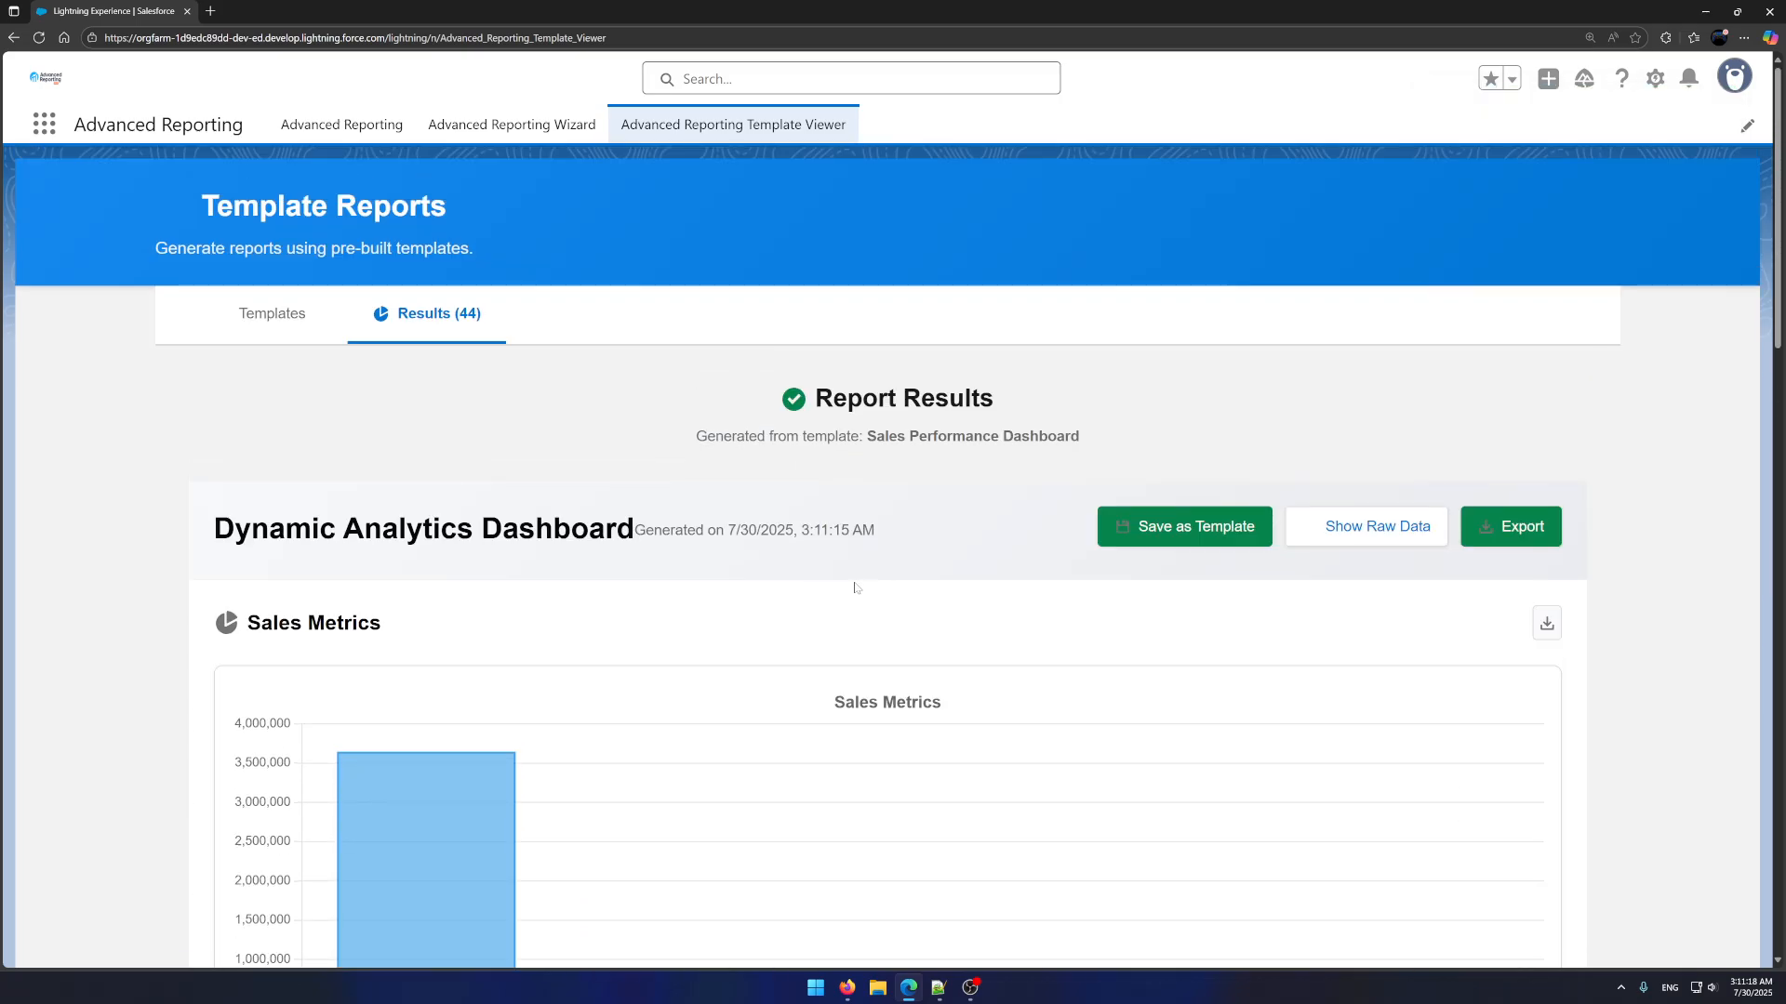
click(269, 318)
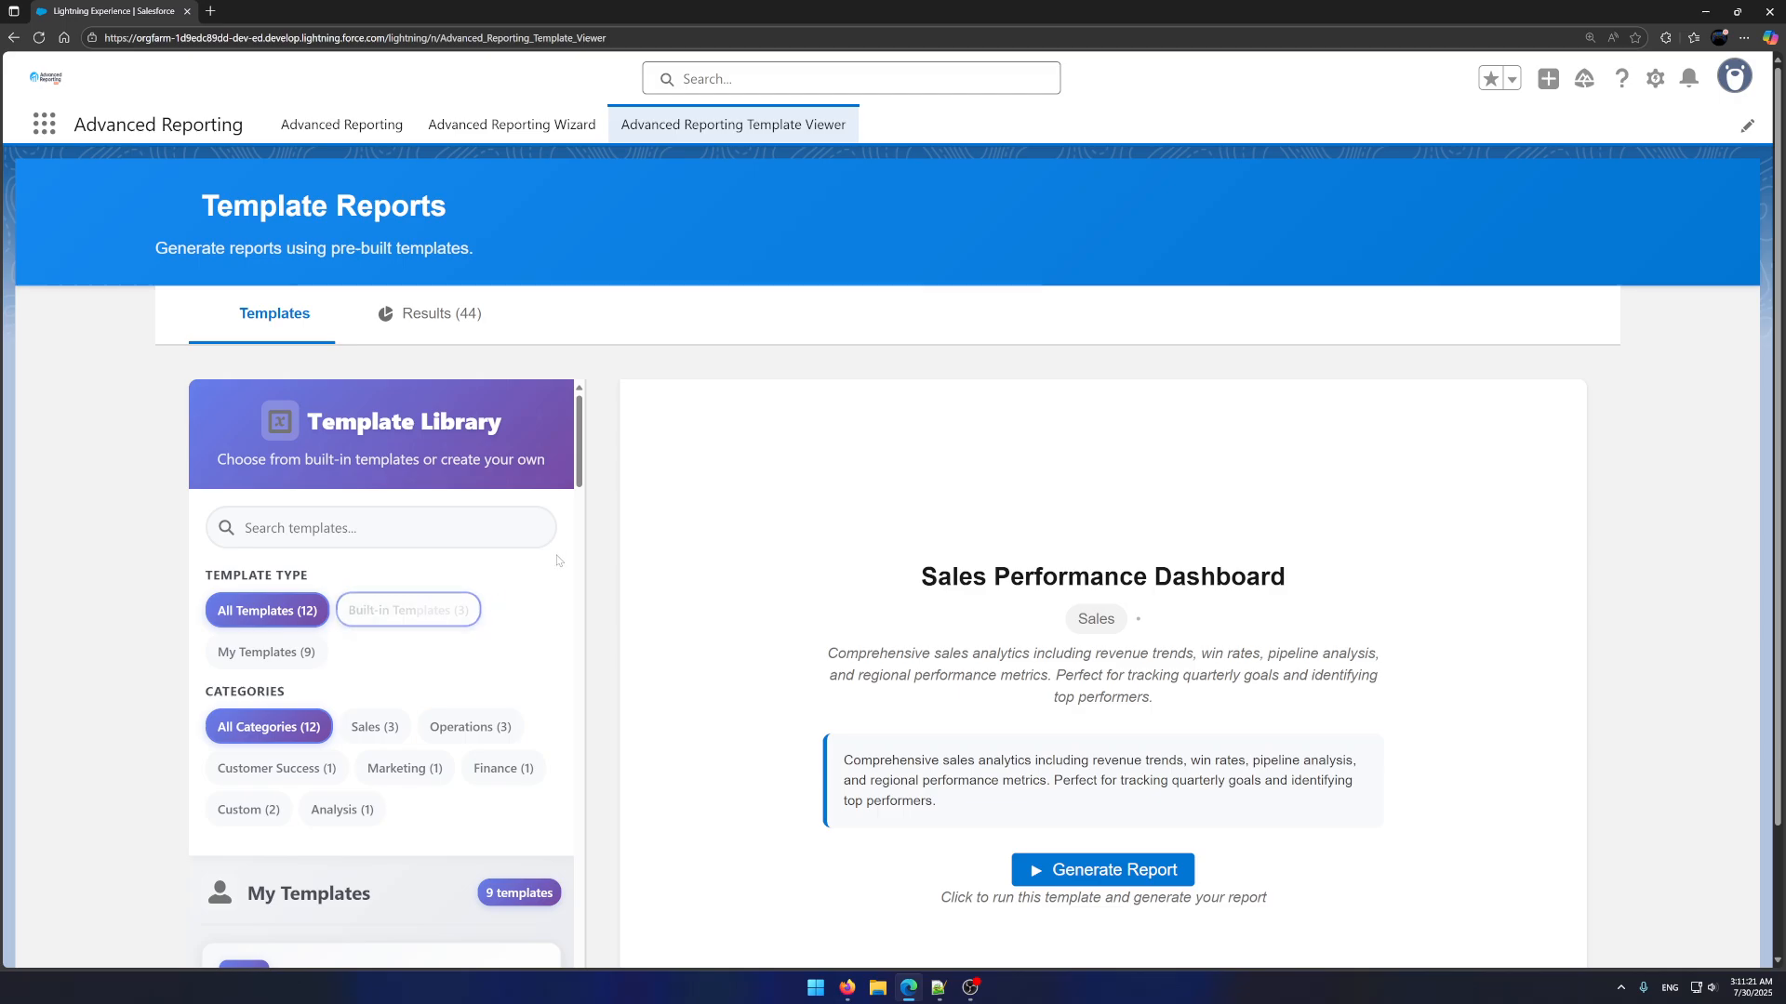